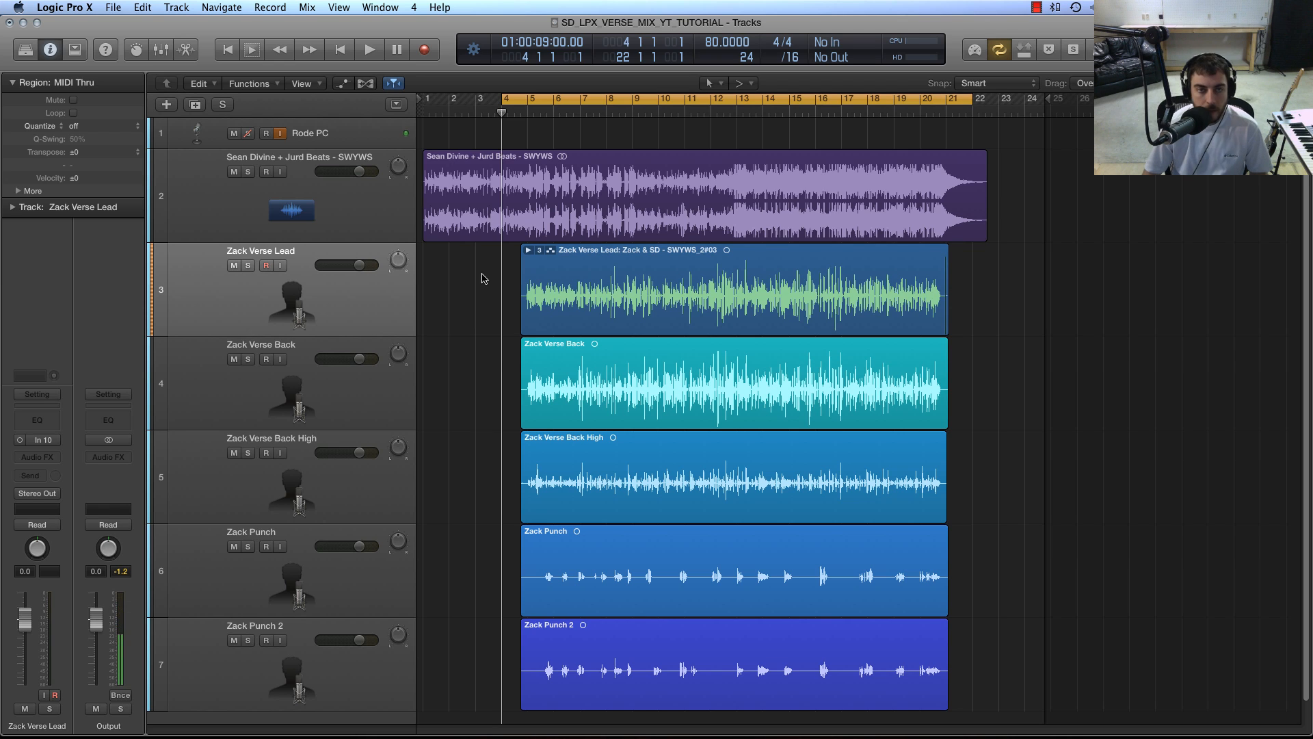
Step: Turn off cycle mode and play the session from bar 4
key("c")
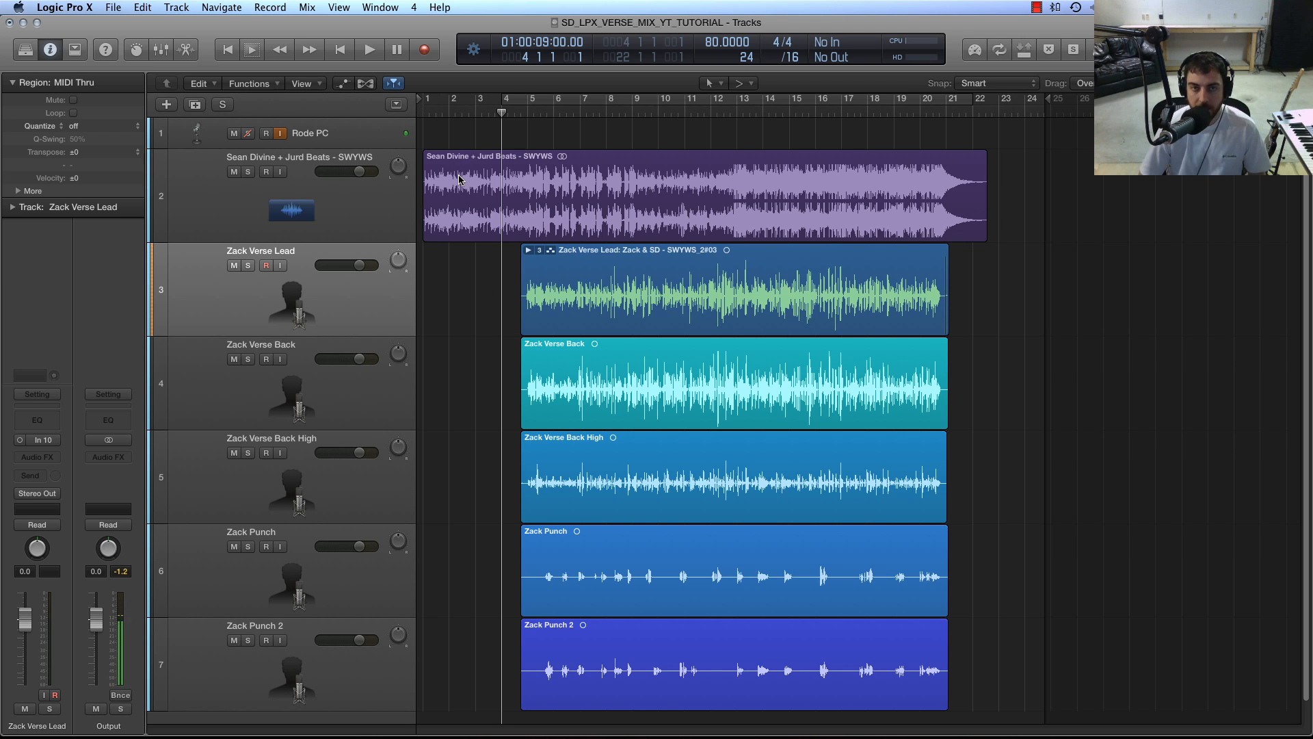
key("space")
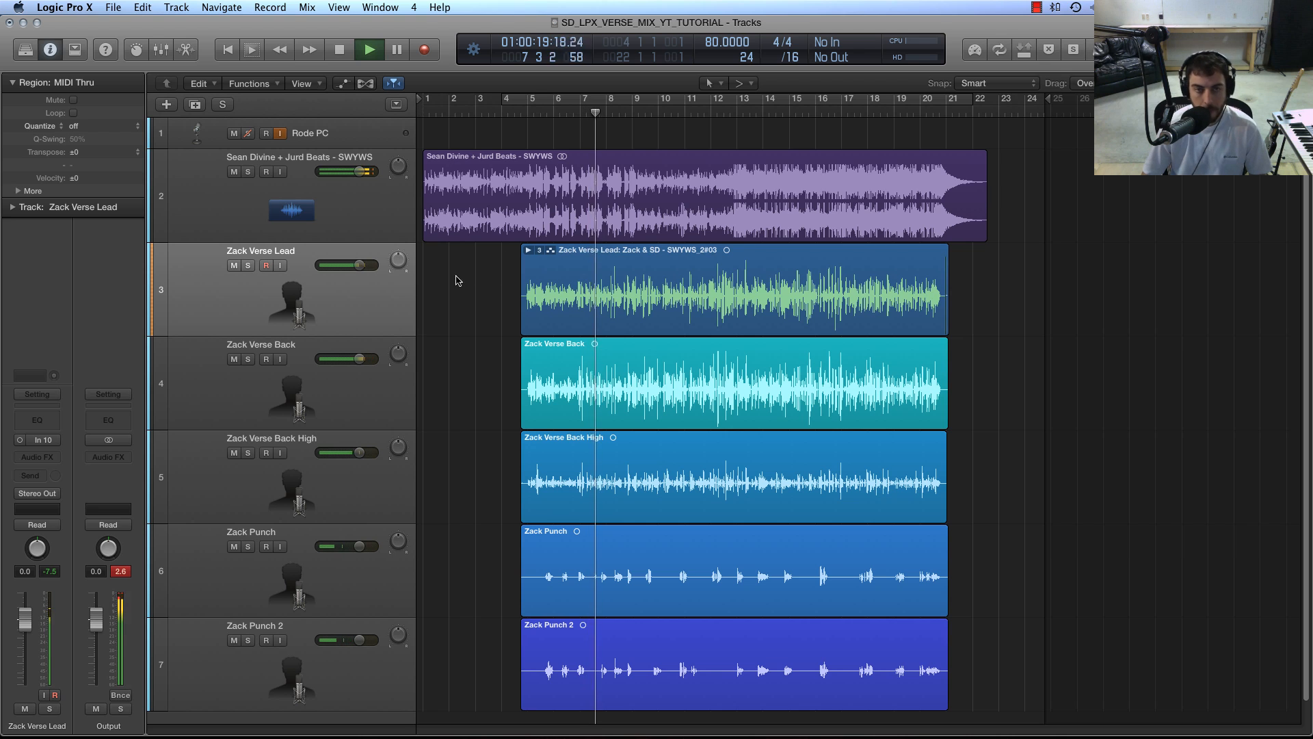
Step: Expand the lead verse vocal's take folder, review its takes against the other vocal tracks during playback, and collapse the folder
left_click(528, 250)
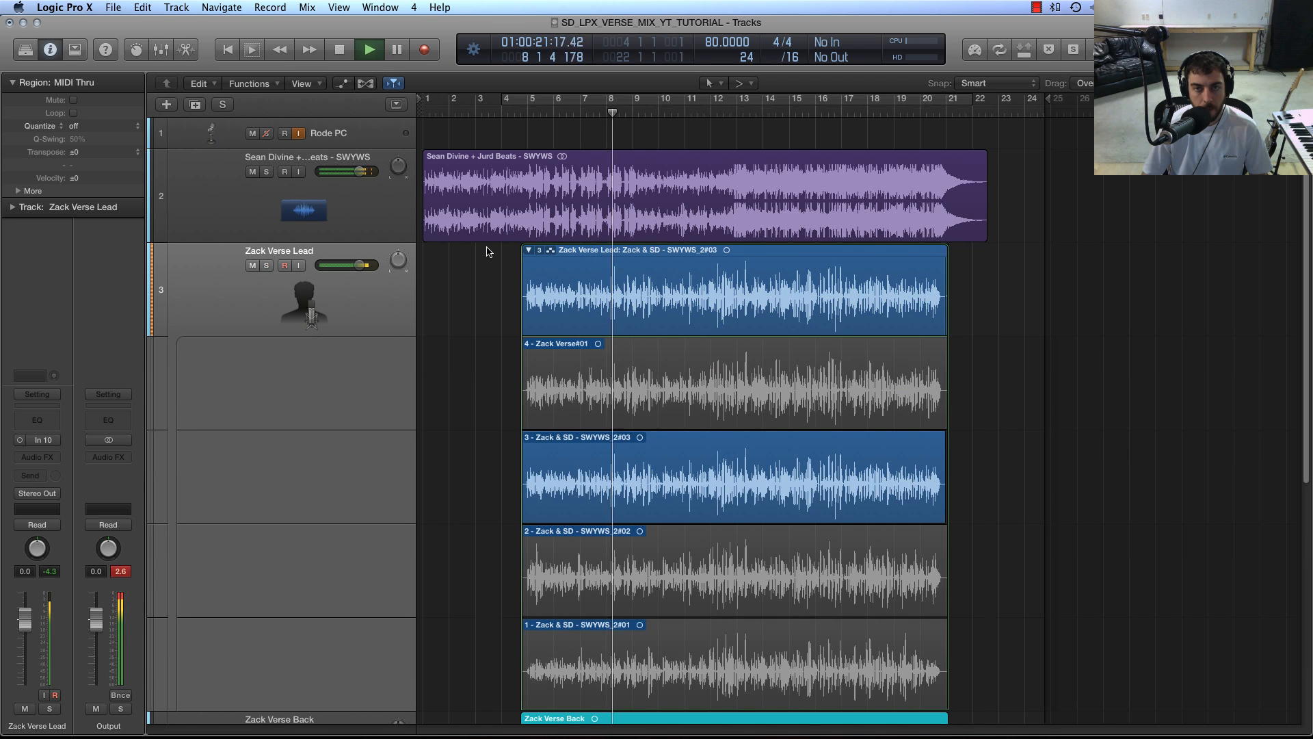
scroll(488, 251, "down", 10)
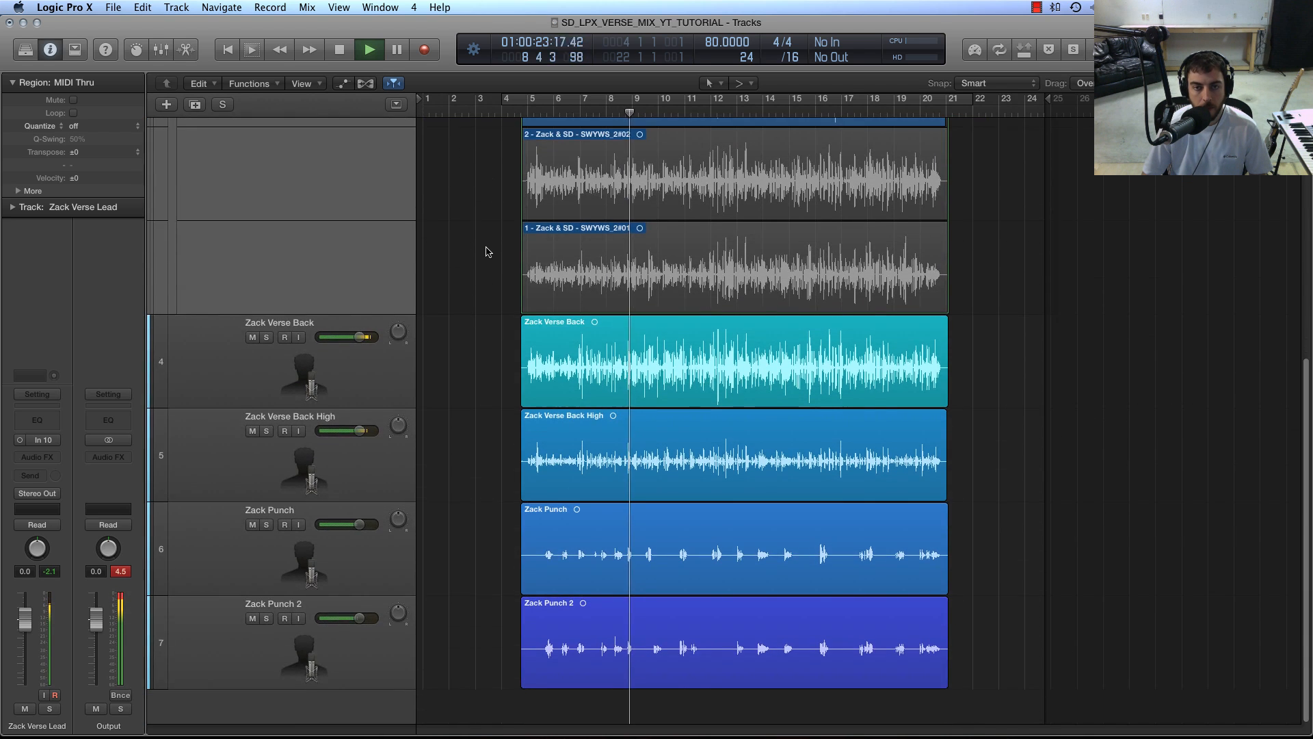
scroll(488, 251, "up", 5)
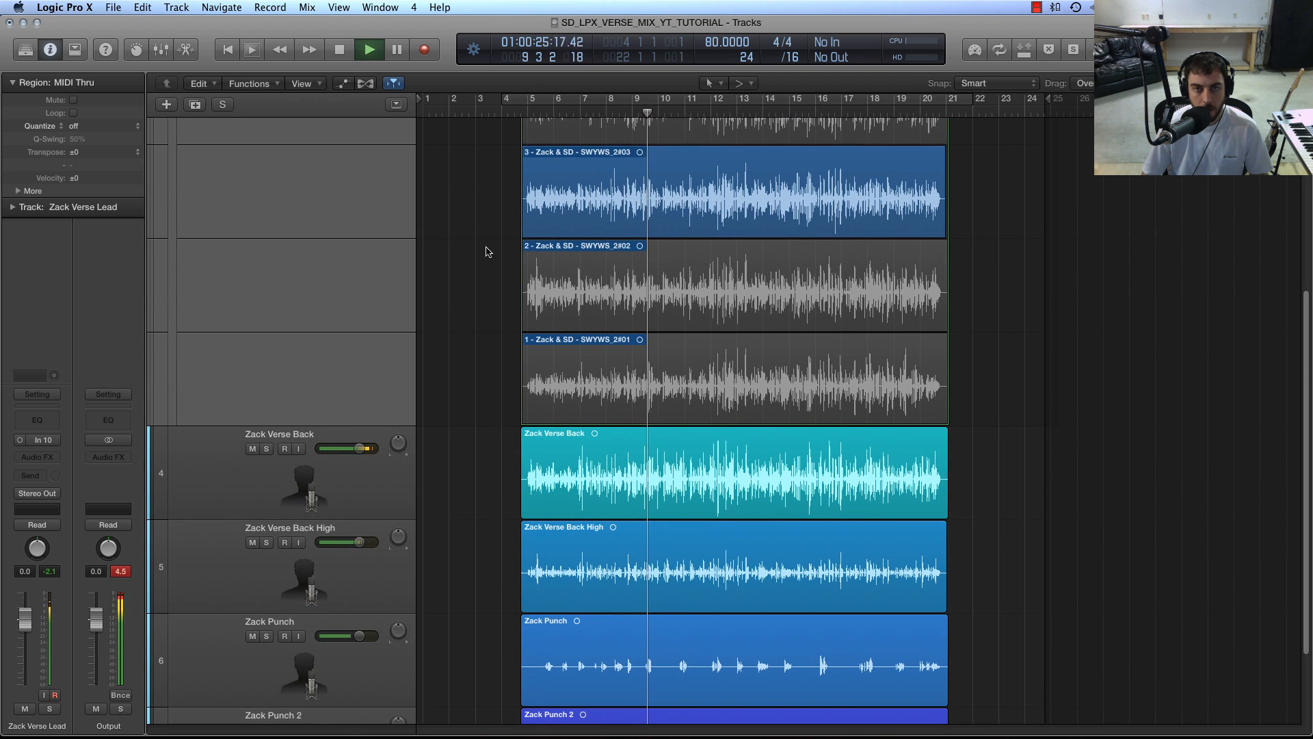
scroll(488, 251, "up", 5)
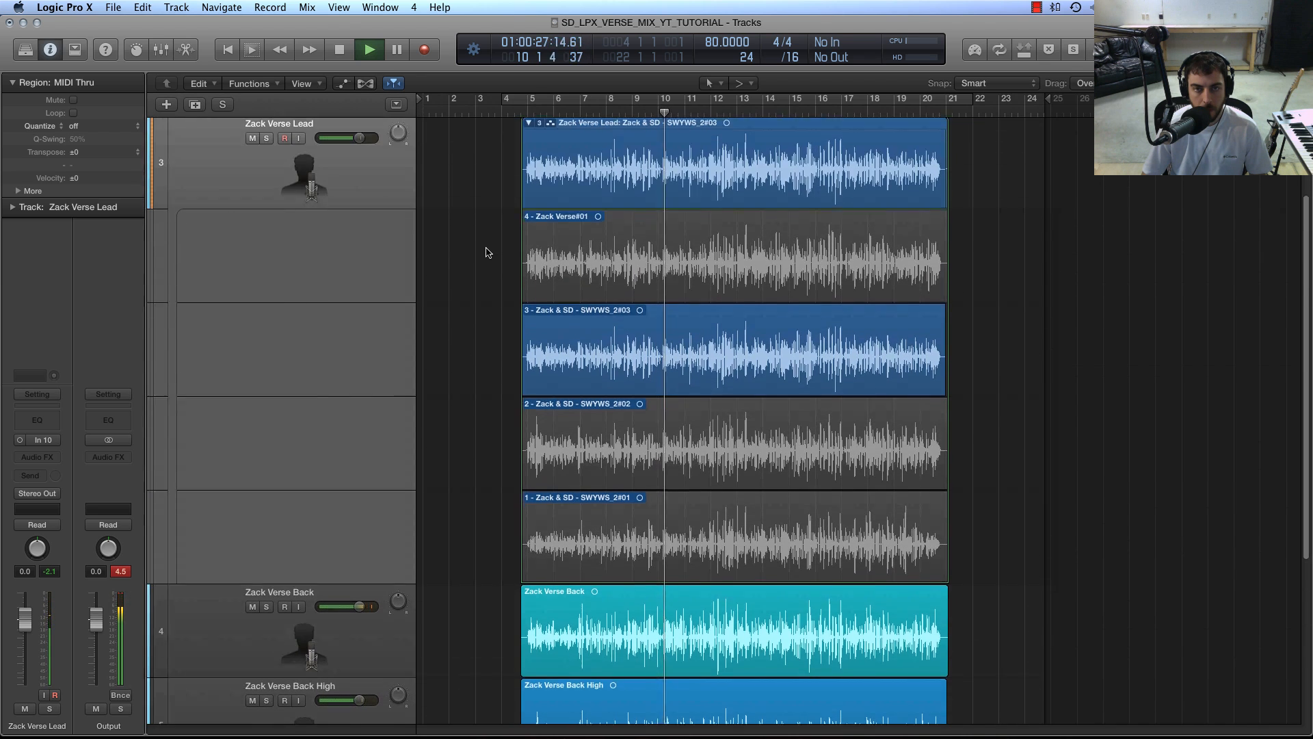
scroll(489, 253, "up", 4)
key("super+Right")
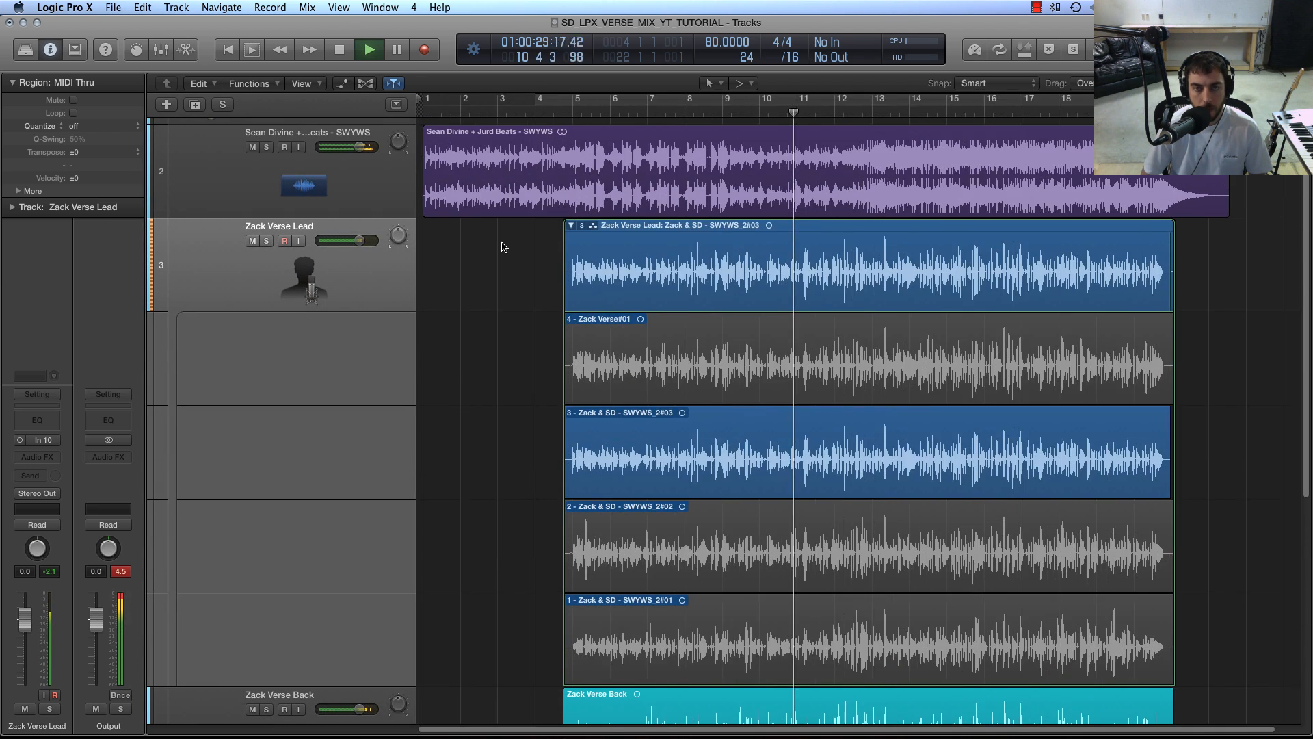
key("super+Right")
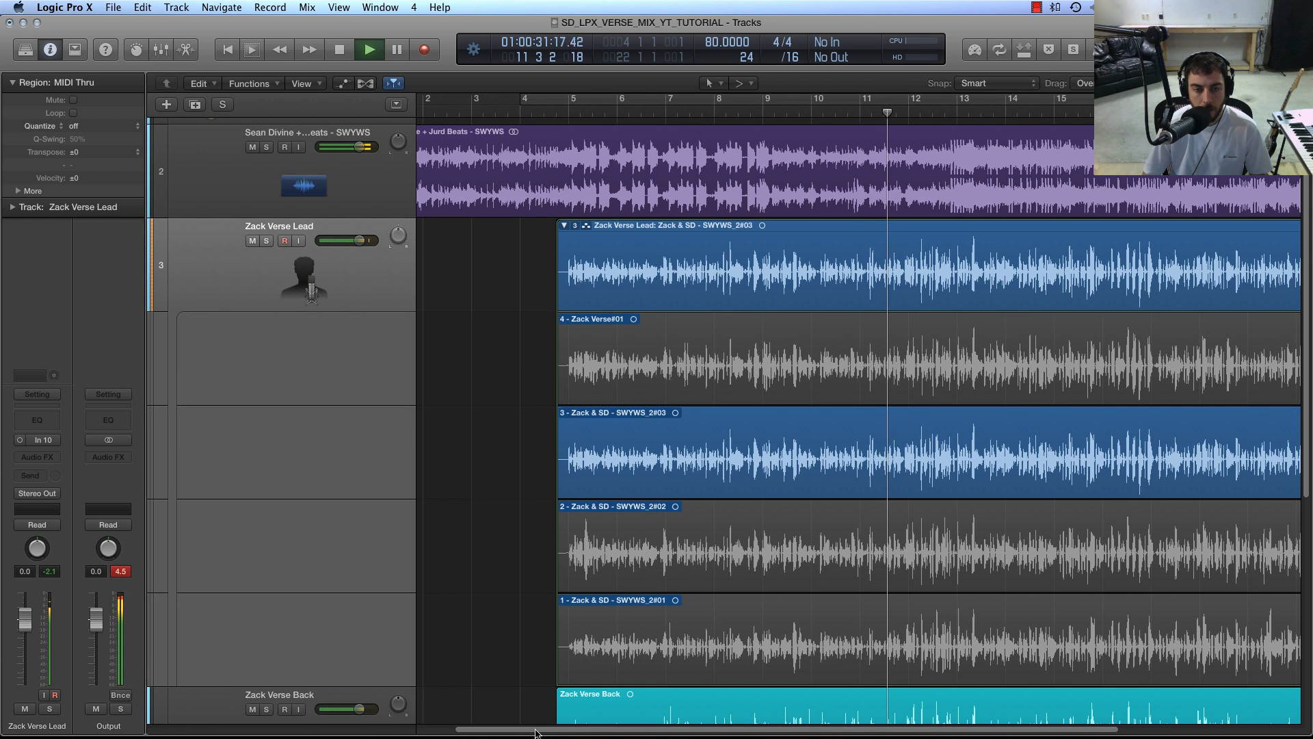
left_click_drag(536, 732, 593, 732)
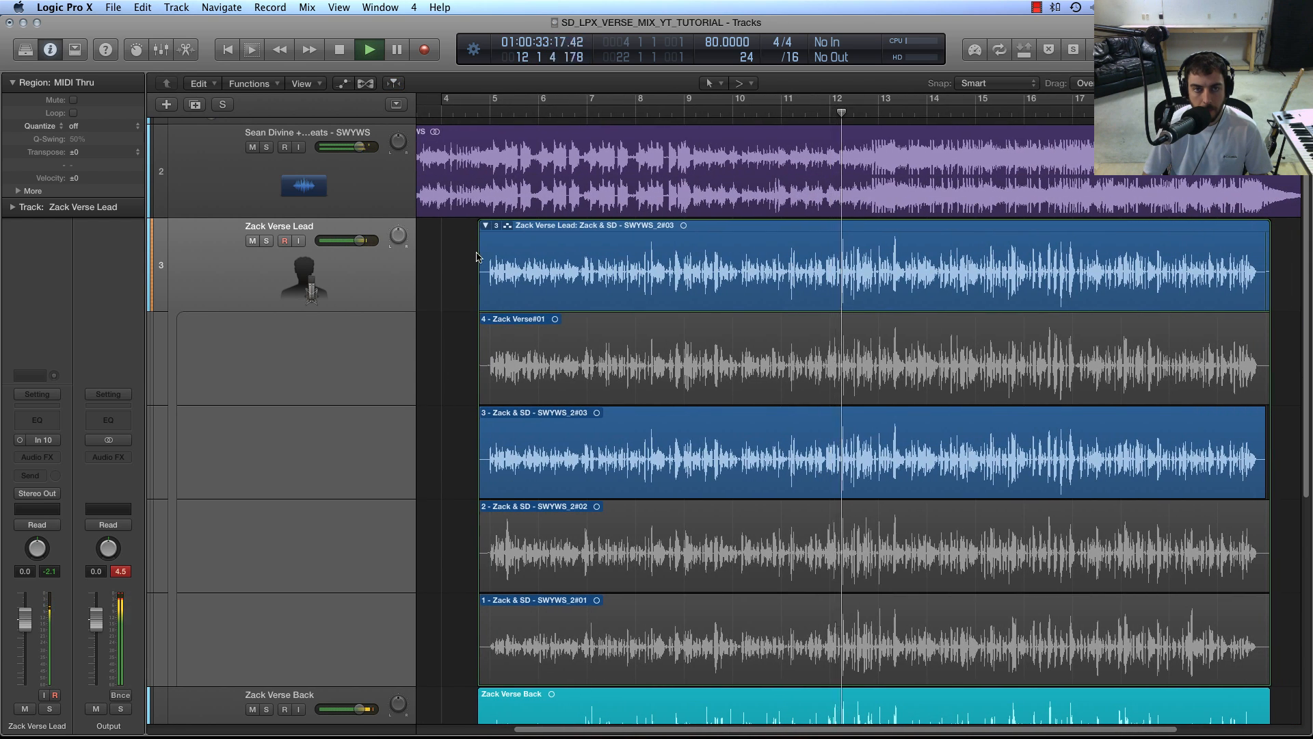
left_click(485, 226)
Step: Examine the channel levels in the mixer and the rest of the vocal regions while the session plays
key("x")
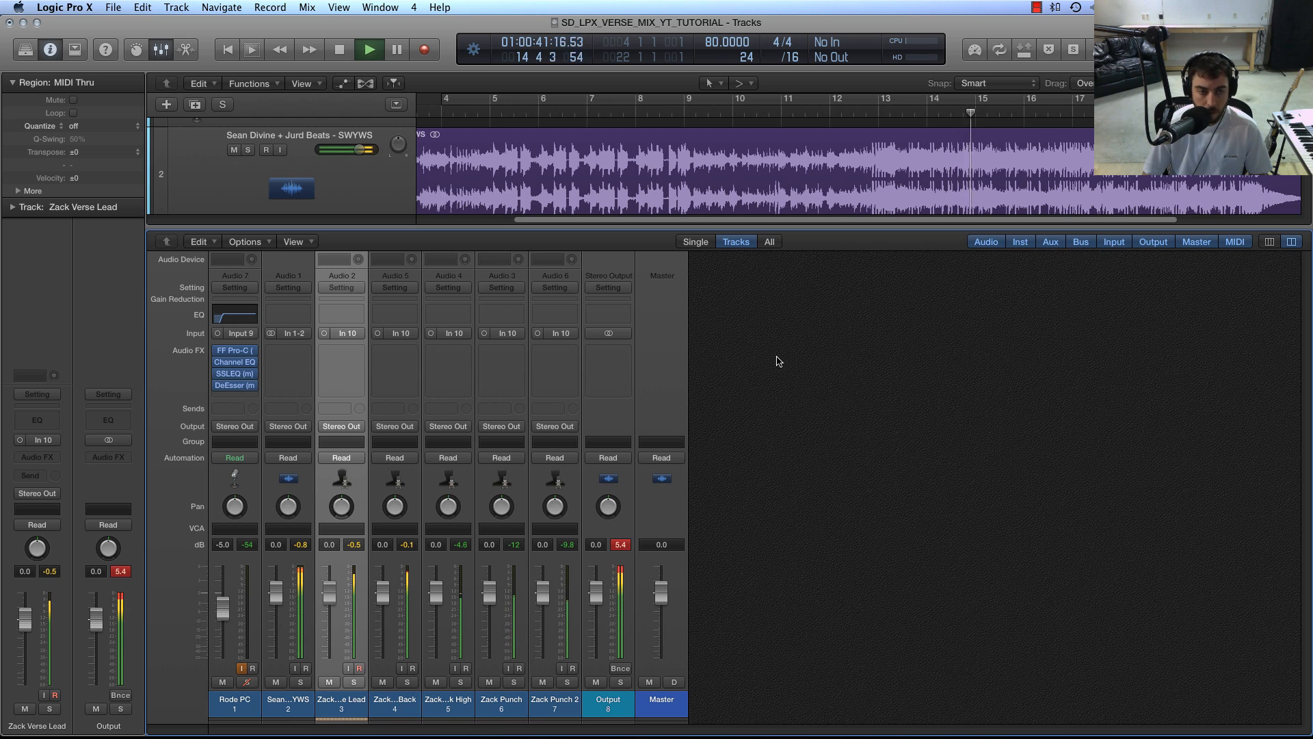
key("x")
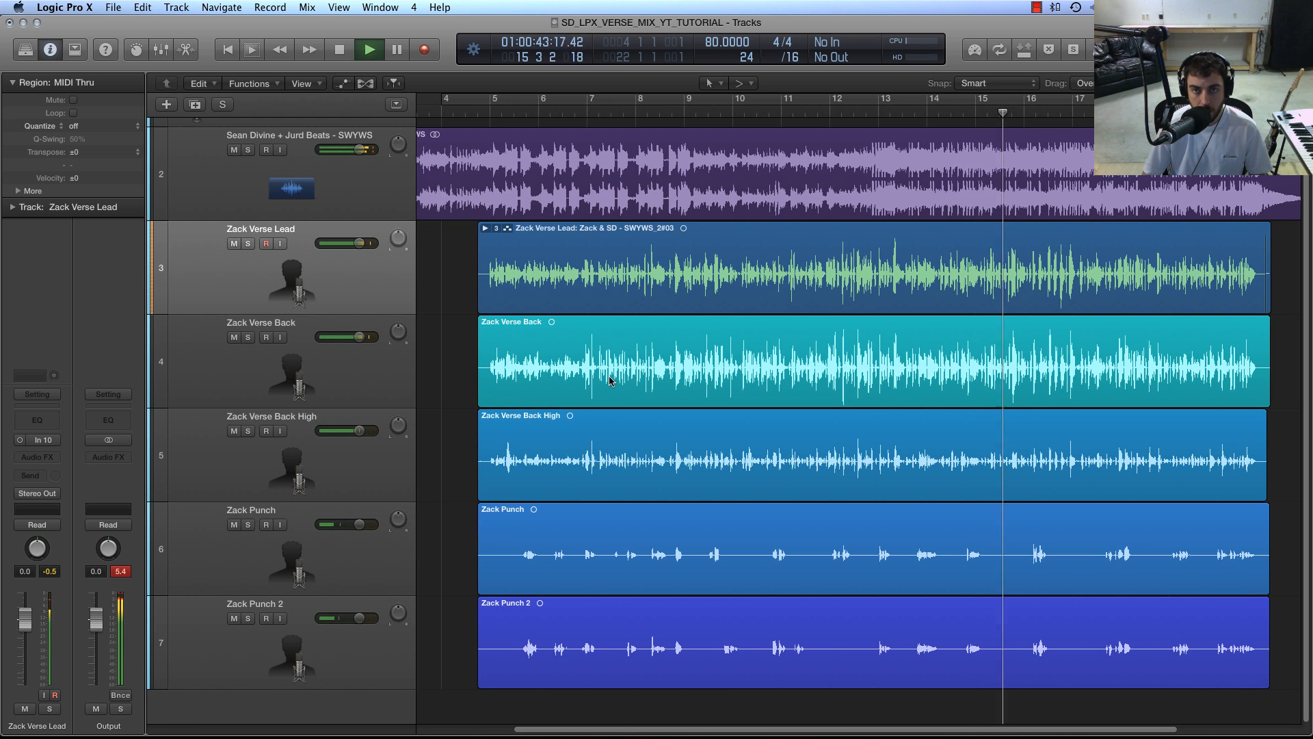
left_click_drag(618, 730, 723, 733)
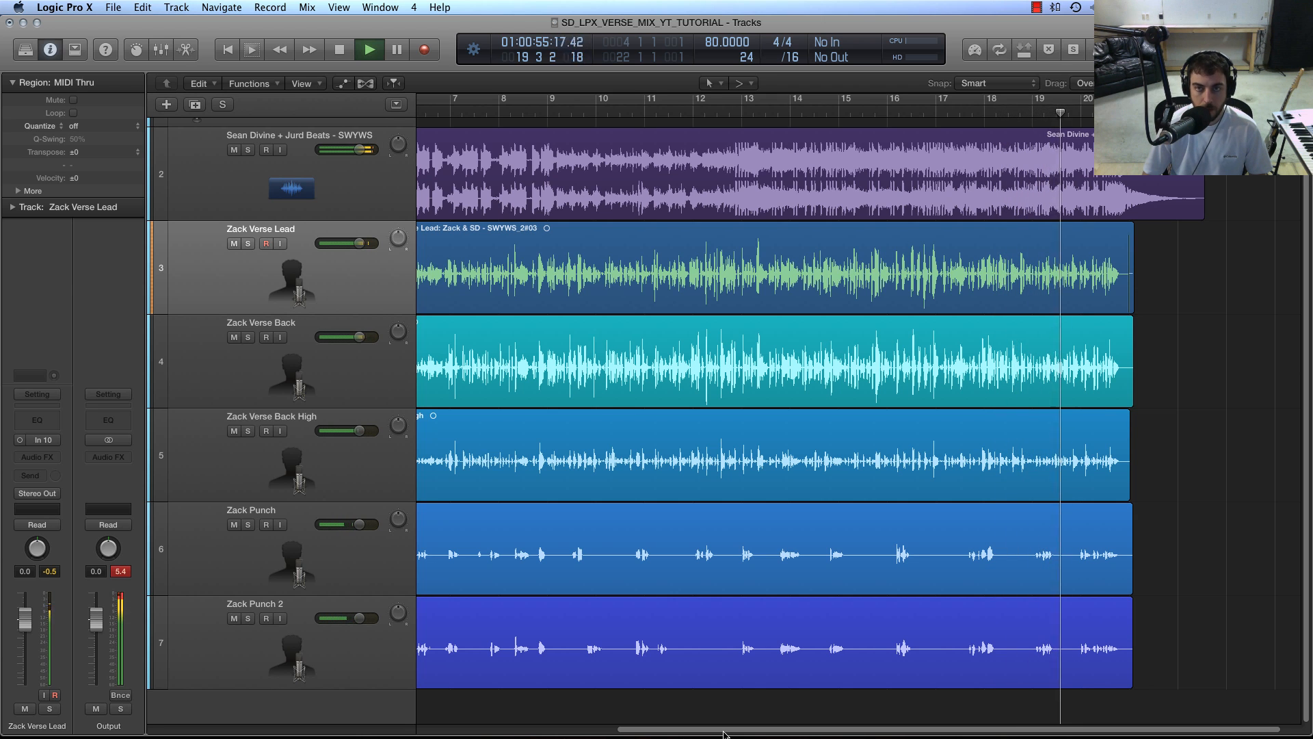
left_click_drag(723, 734, 601, 716)
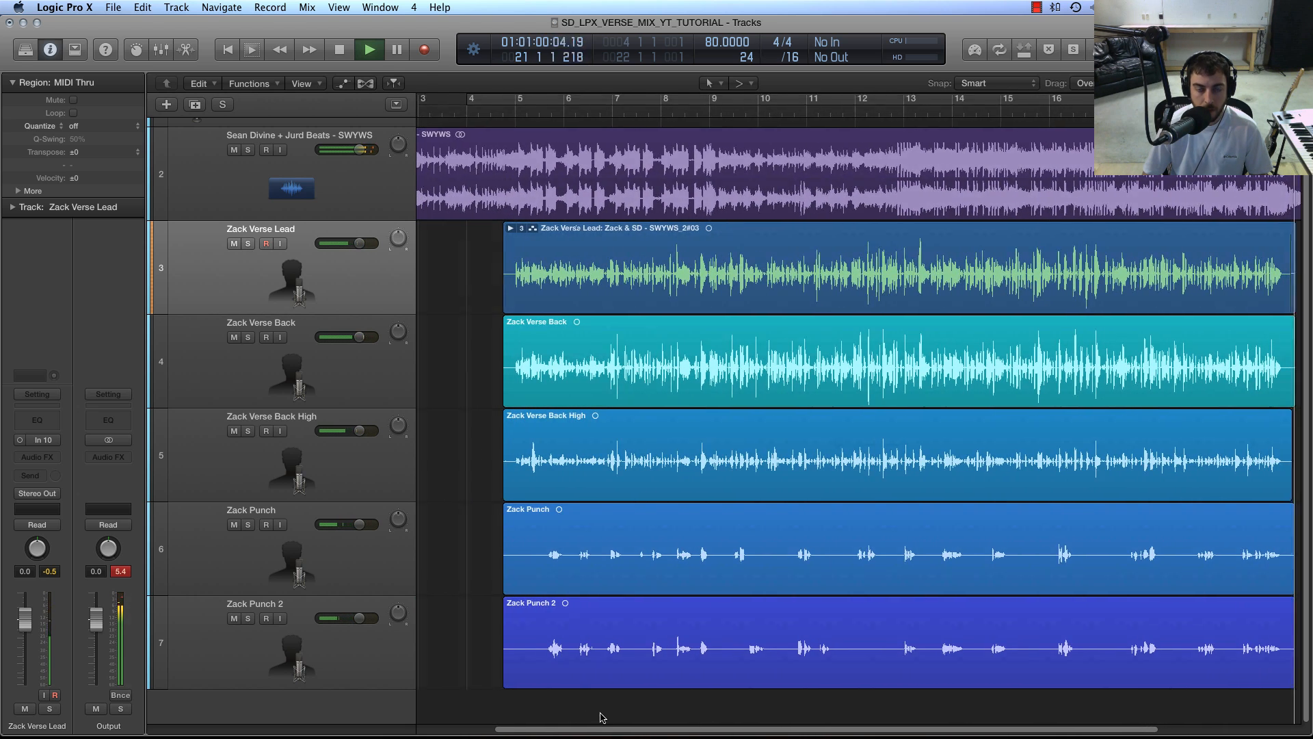
Step: Stop playback and return the playhead to bar 4, with the arrangement zoomed back out
key("space")
left_click(472, 108)
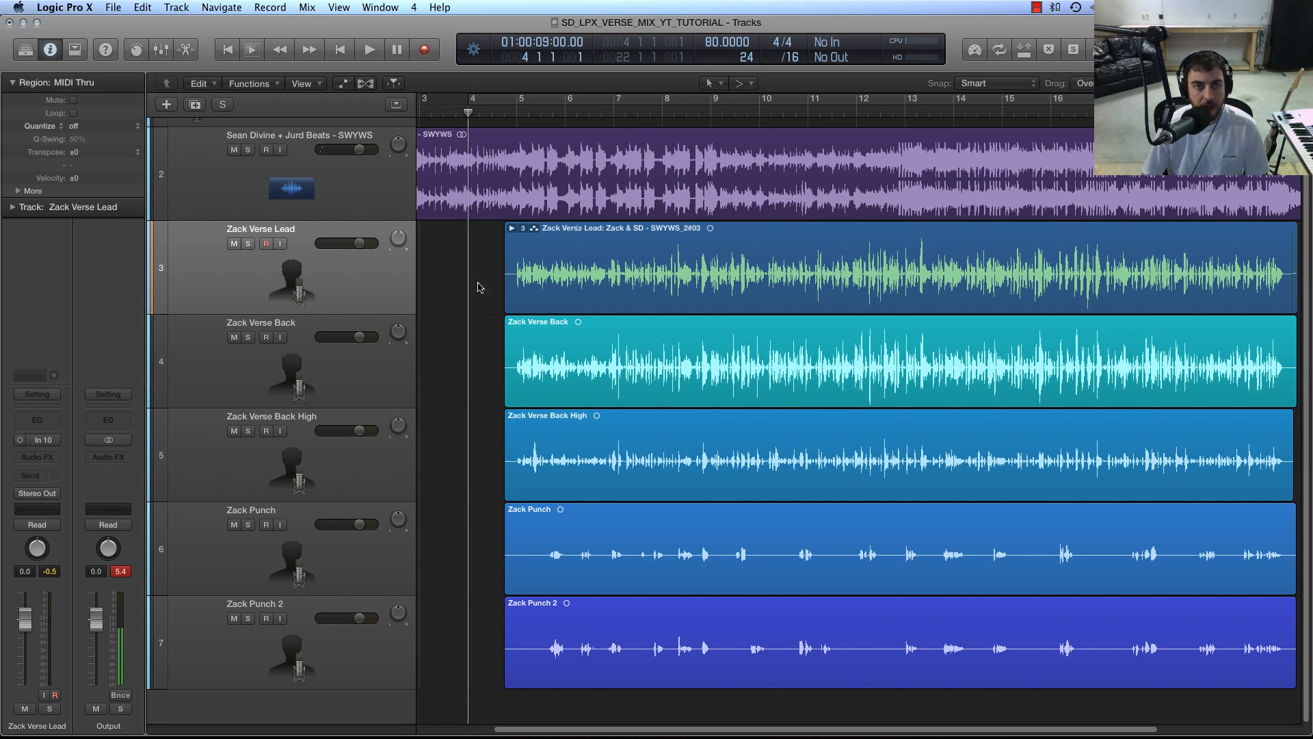
key("super+Left")
key("super+Left")
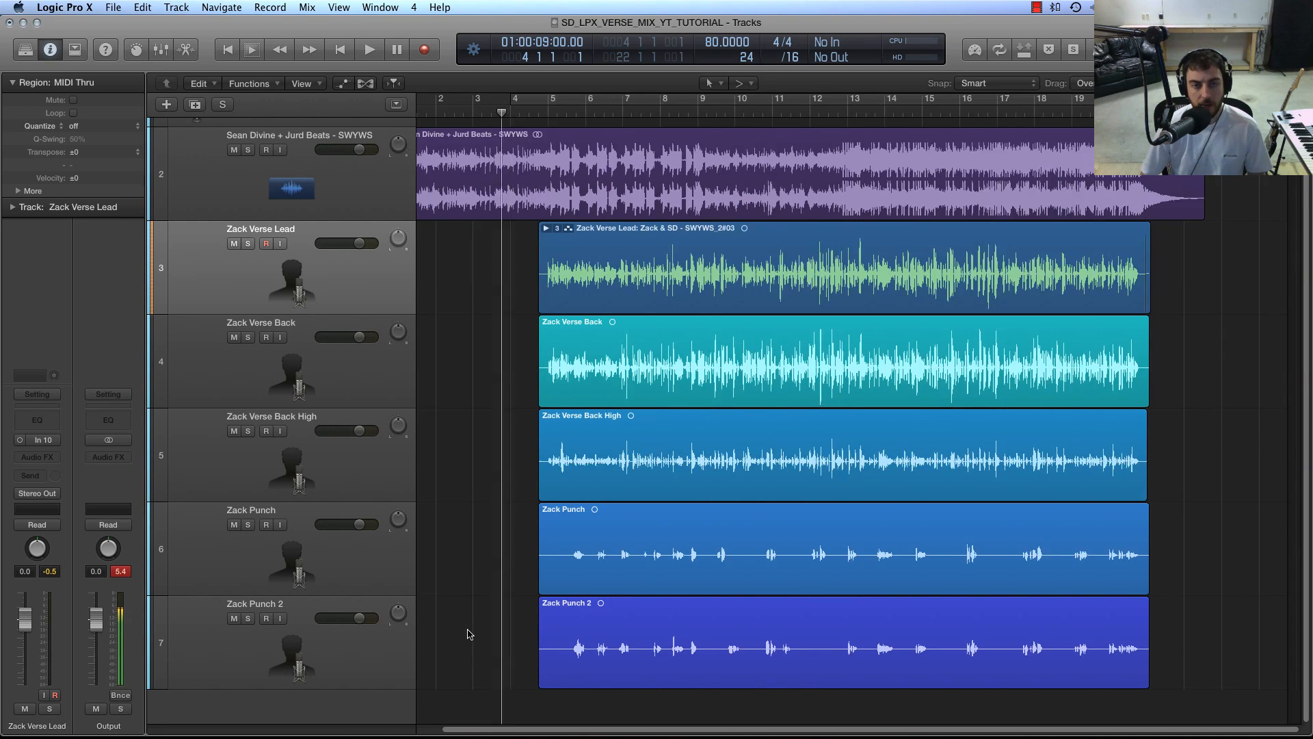
Step: Select the beat track and move the playhead to the start of bar 1
left_click(366, 199)
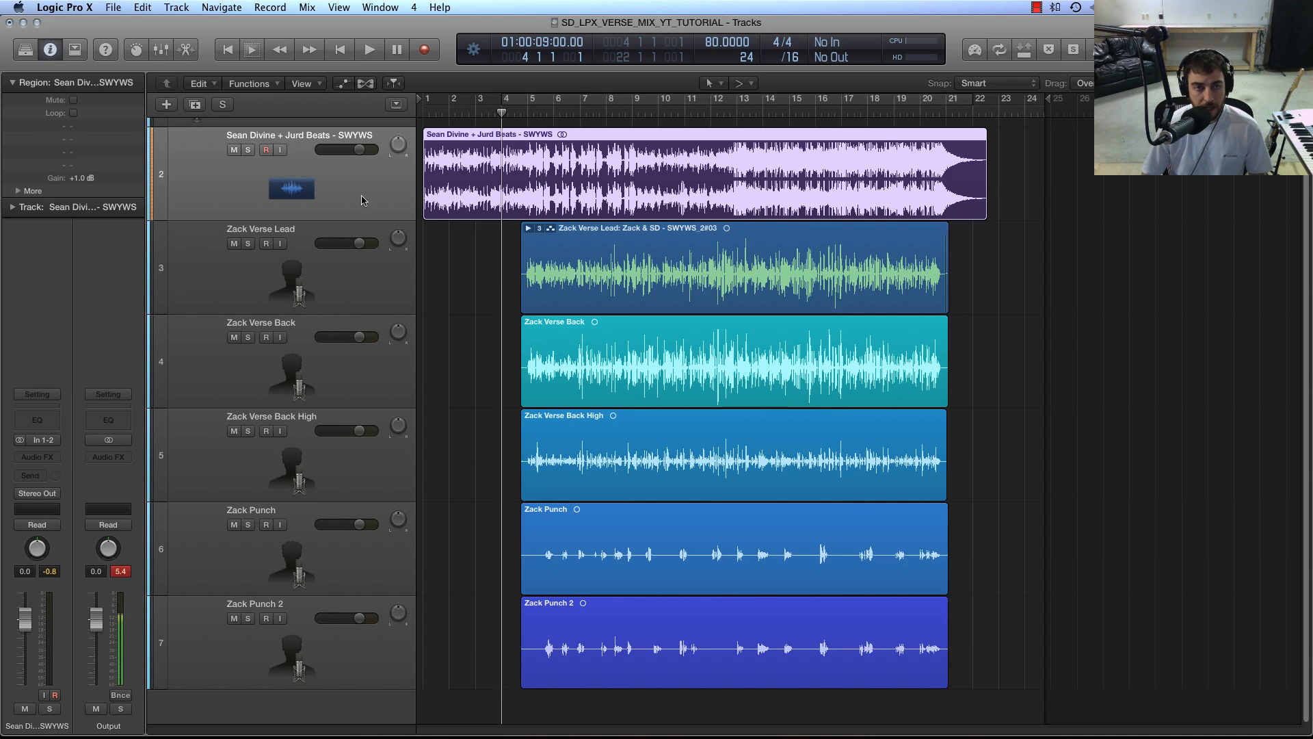
left_click(448, 239)
scroll(445, 415, "up", 1)
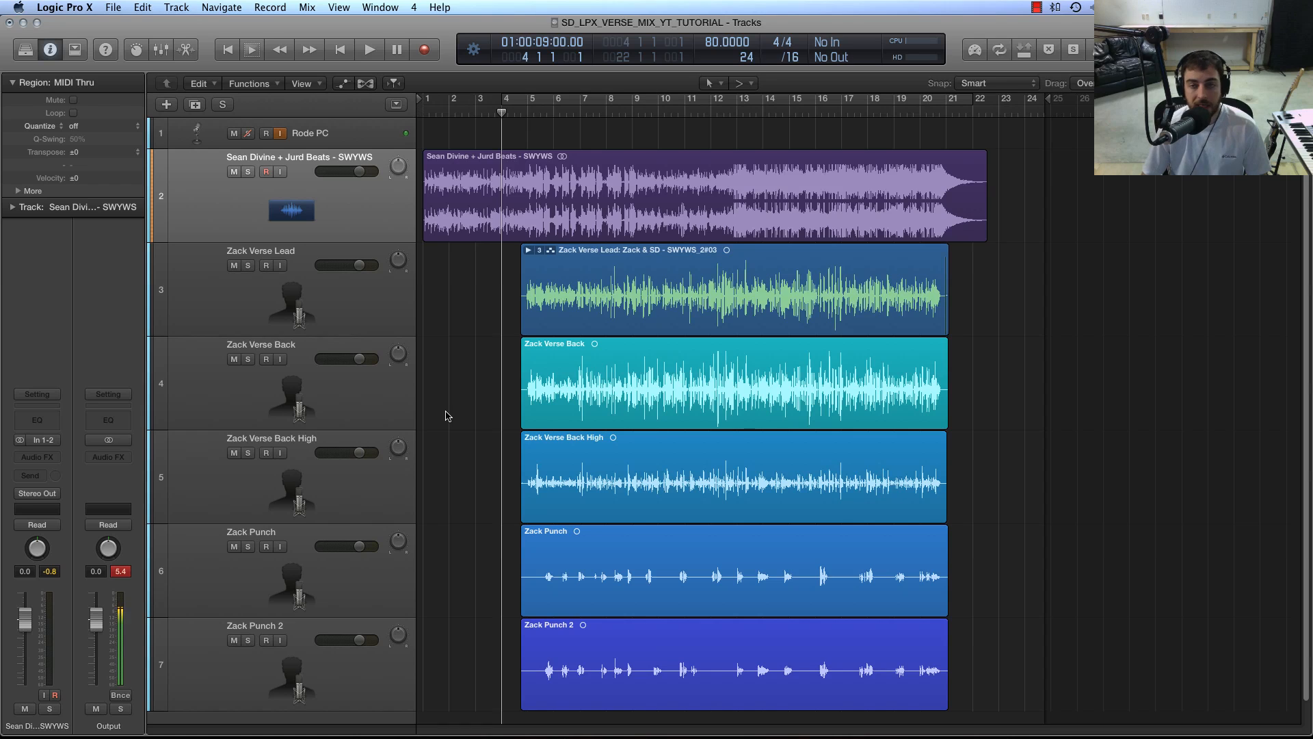
left_click(306, 305)
left_click(307, 231)
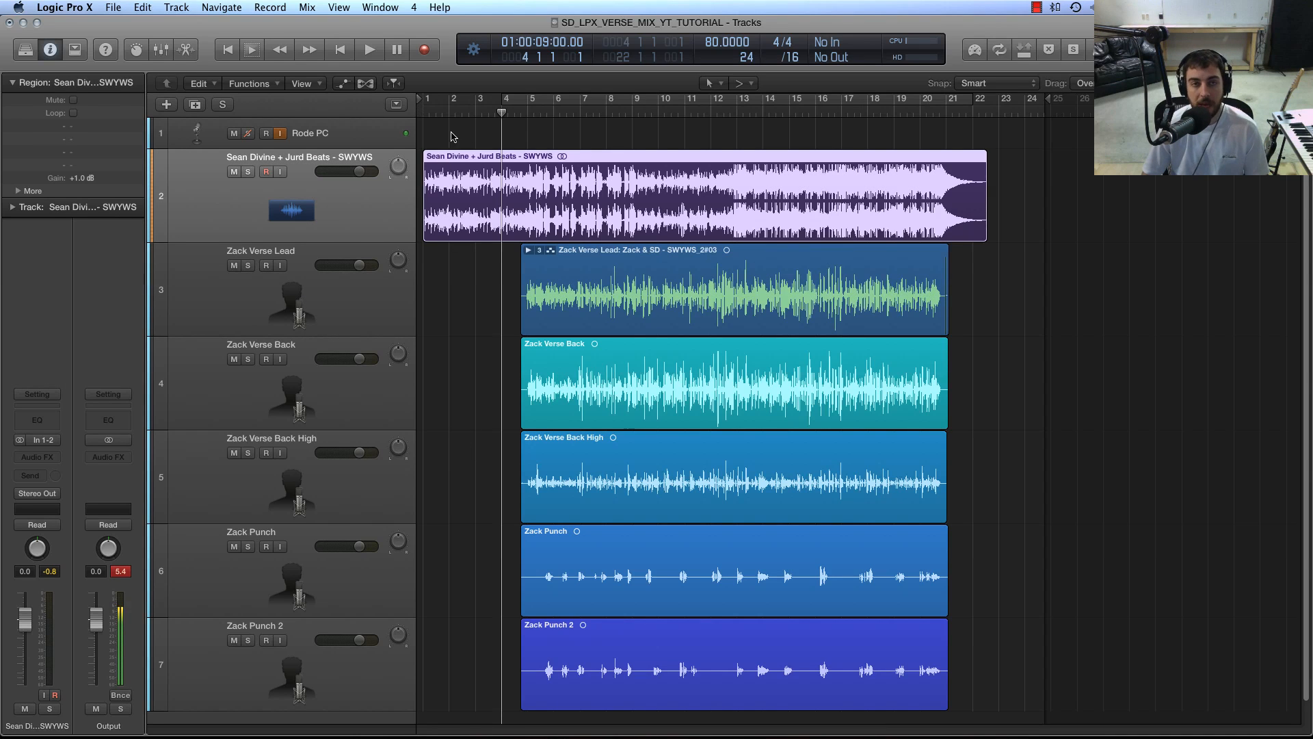
left_click_drag(444, 113, 528, 117)
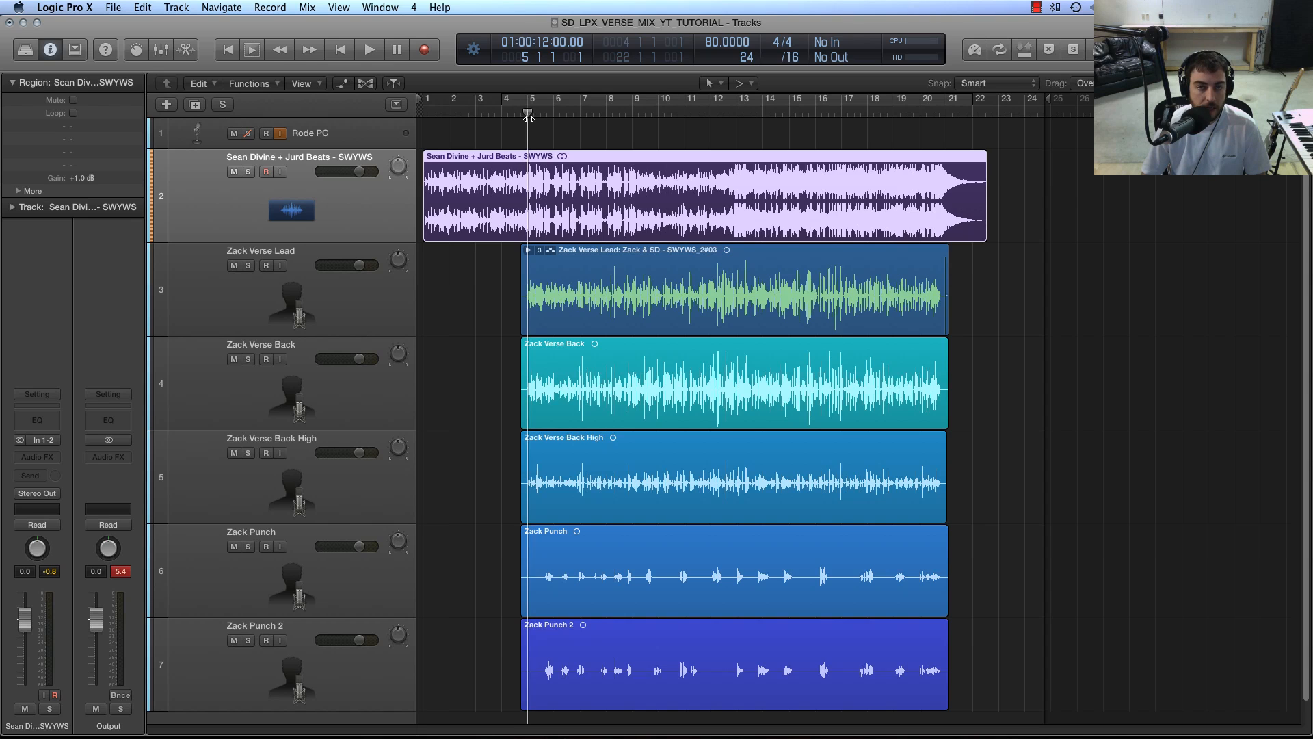
left_click_drag(526, 120, 372, 122)
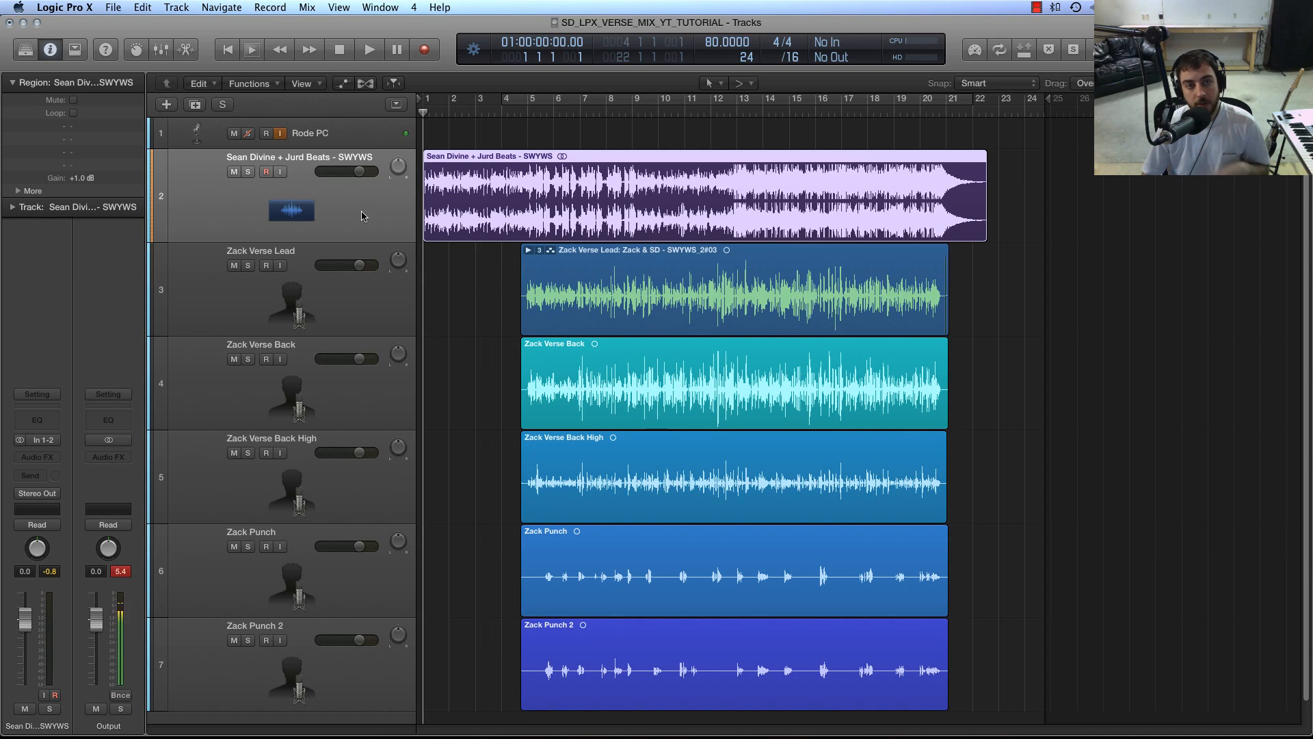
Step: Set the beat track's volume to +0.1 dB and deselect its region
mouse_move(359, 176)
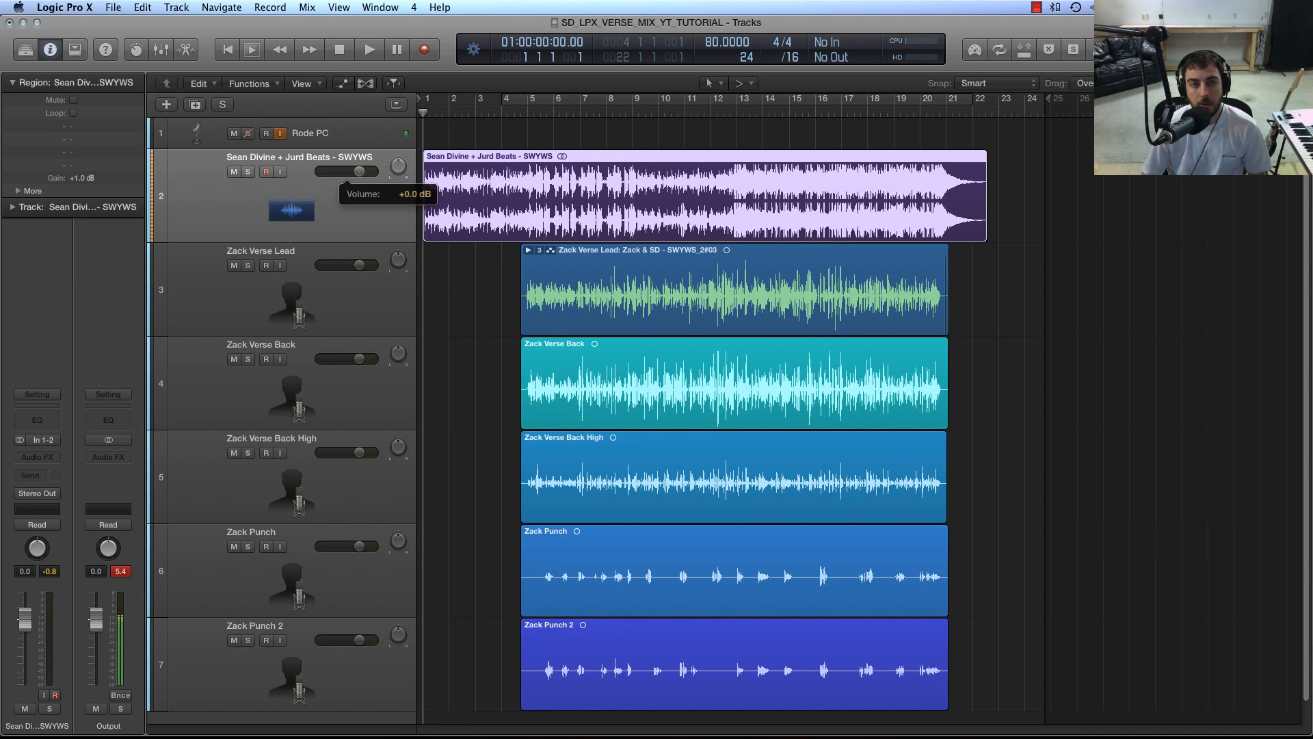
mouse_move(360, 171)
left_mouse_down()
mouse_move(348, 171)
mouse_move(359, 171)
left_mouse_up()
left_click(503, 277)
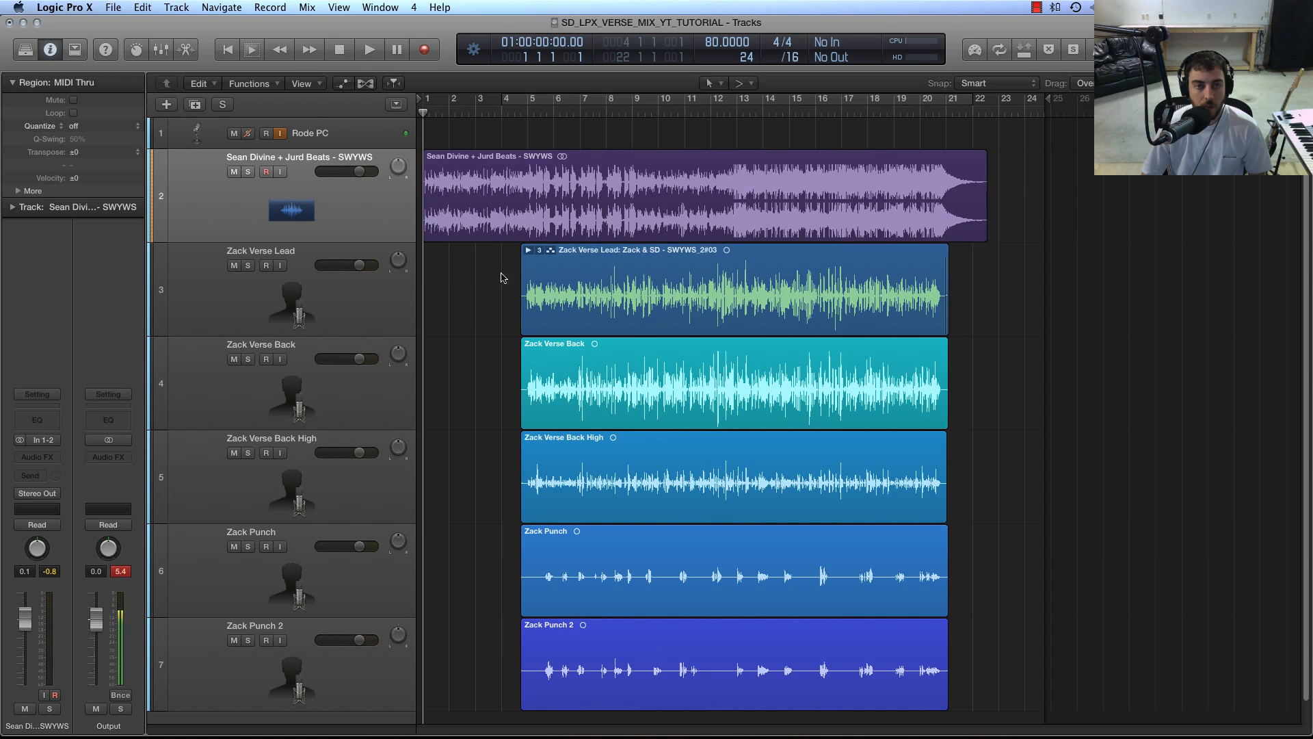
left_click(318, 323)
left_click(328, 223)
left_click(445, 296)
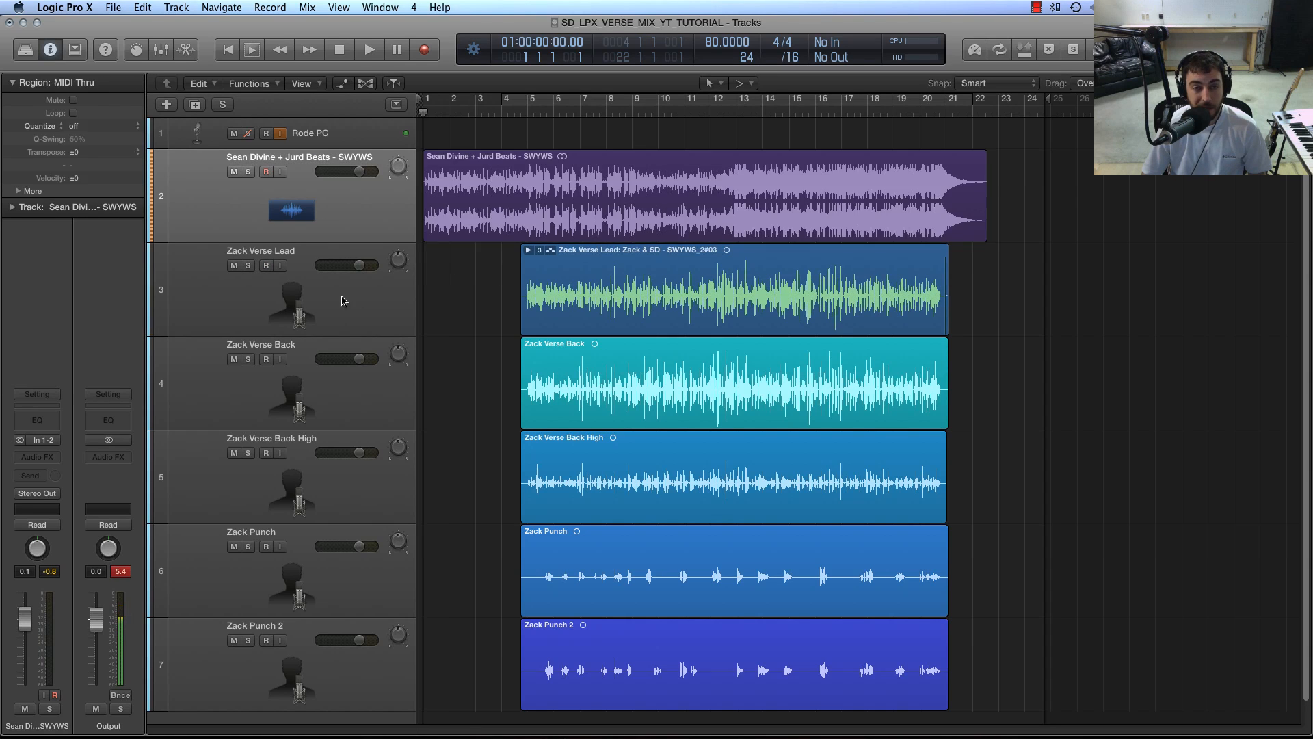
left_click(343, 301)
left_click(336, 237)
left_click(482, 298)
left_click(392, 231)
left_click(363, 294)
left_click(360, 237)
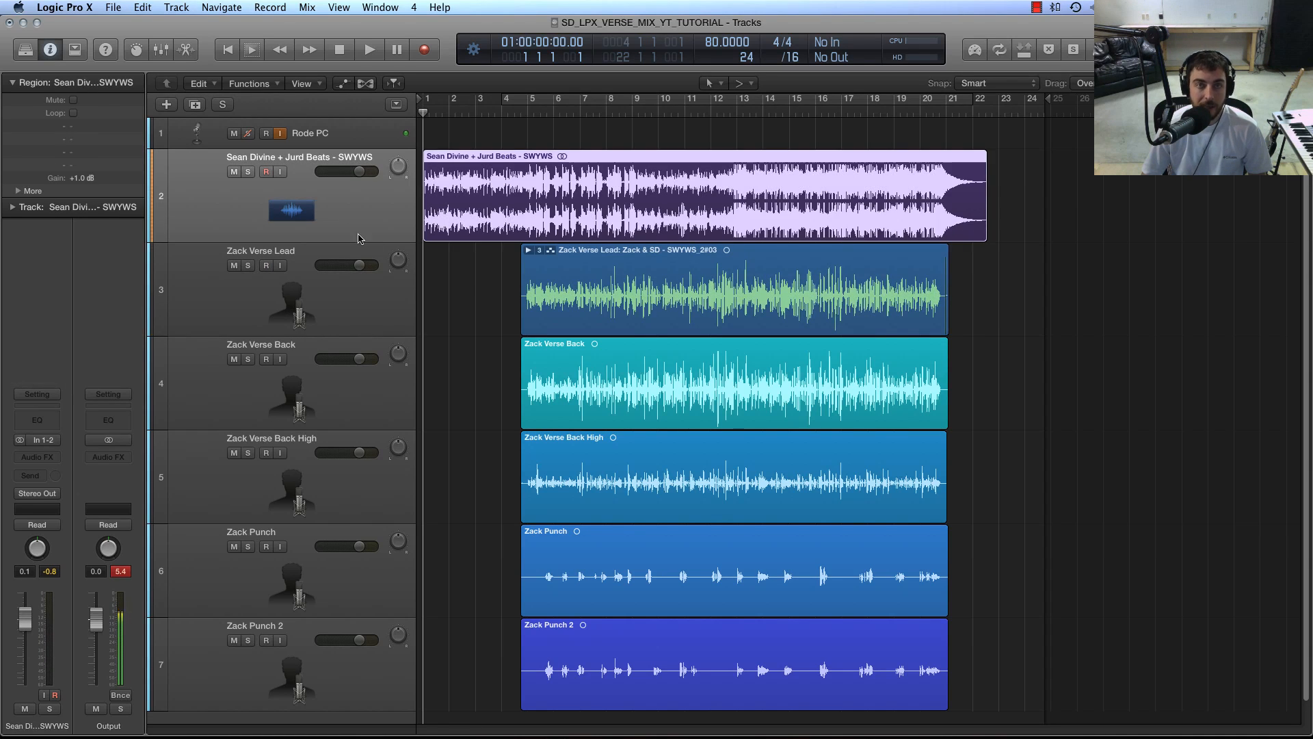
left_click(446, 299)
left_click(358, 248)
left_click(356, 238)
left_click(465, 295)
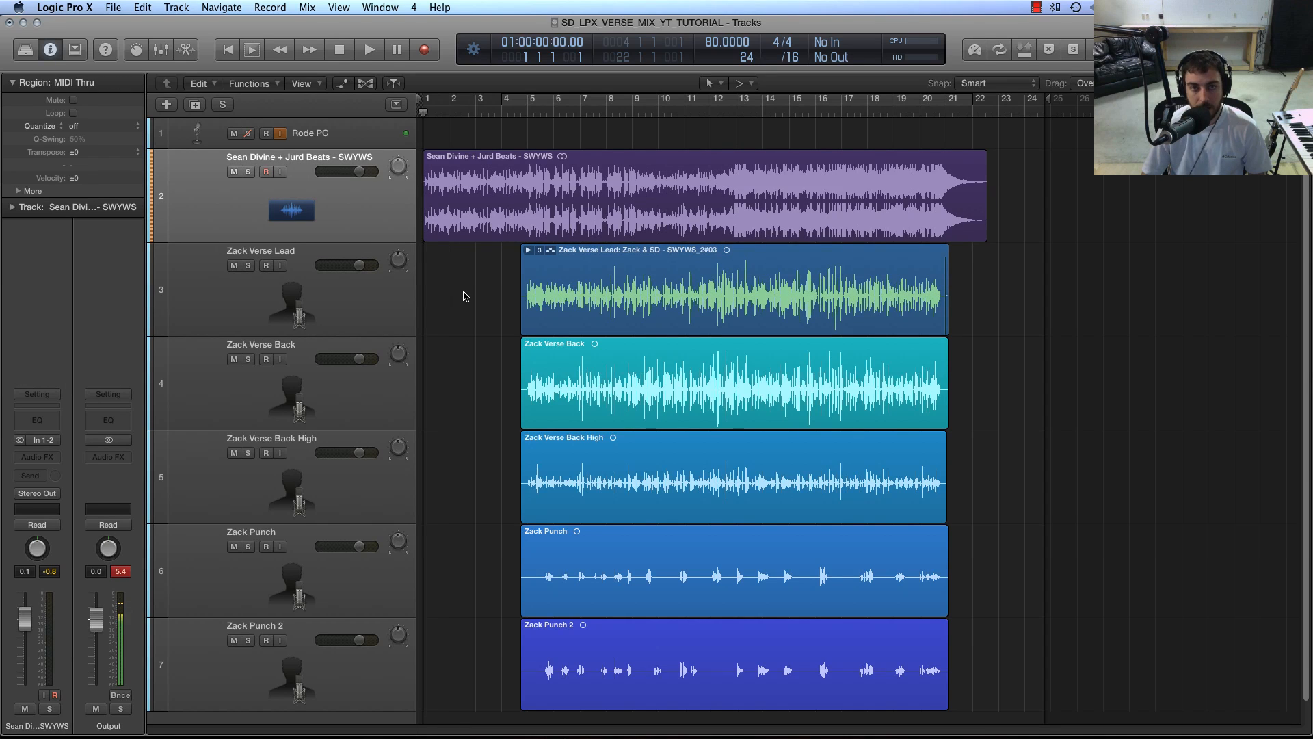
left_click(395, 306)
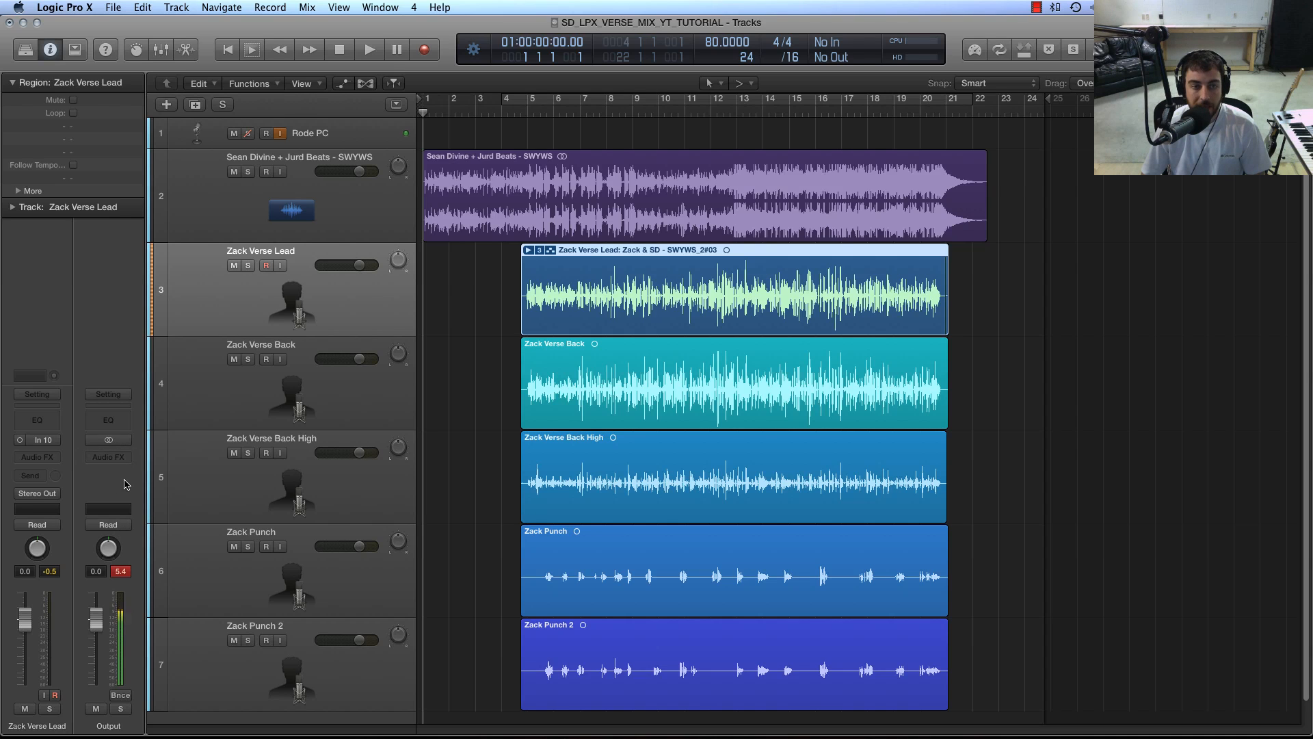
scroll(487, 361, "down", 1)
scroll(487, 360, "up", 1)
left_click(295, 178)
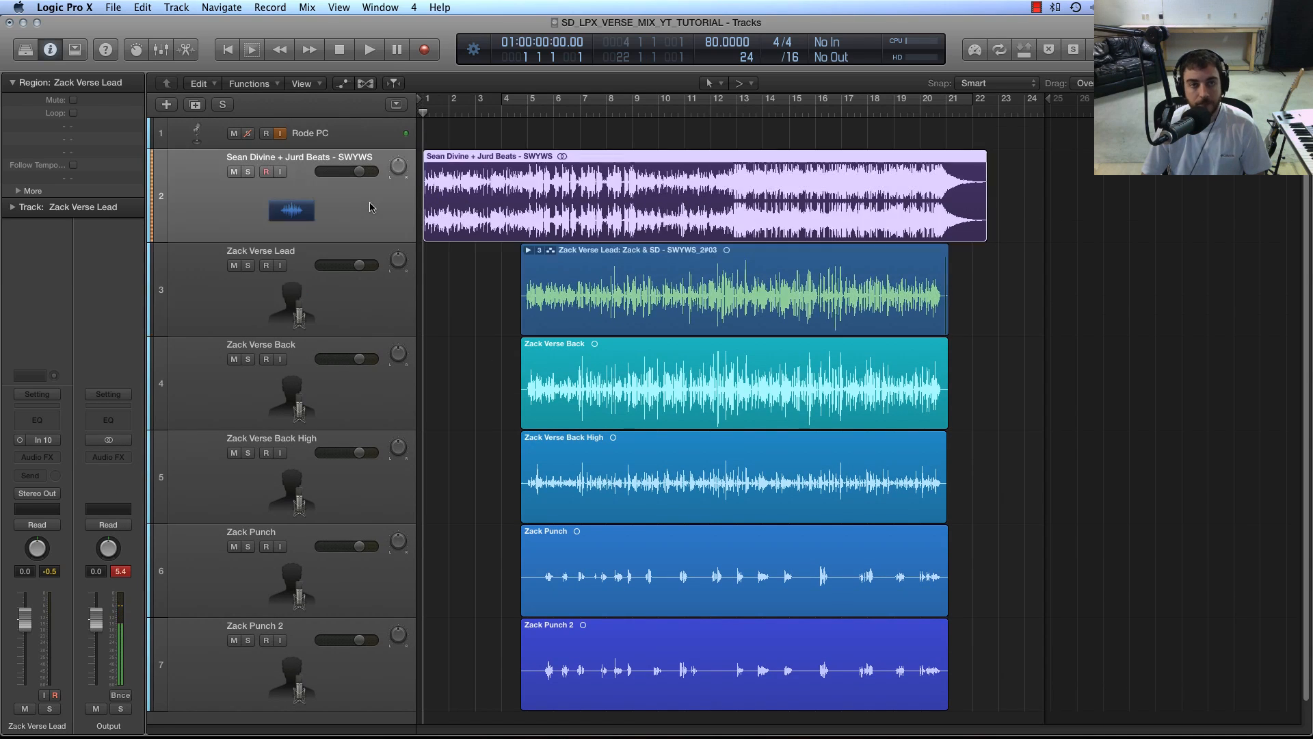
left_click(448, 294)
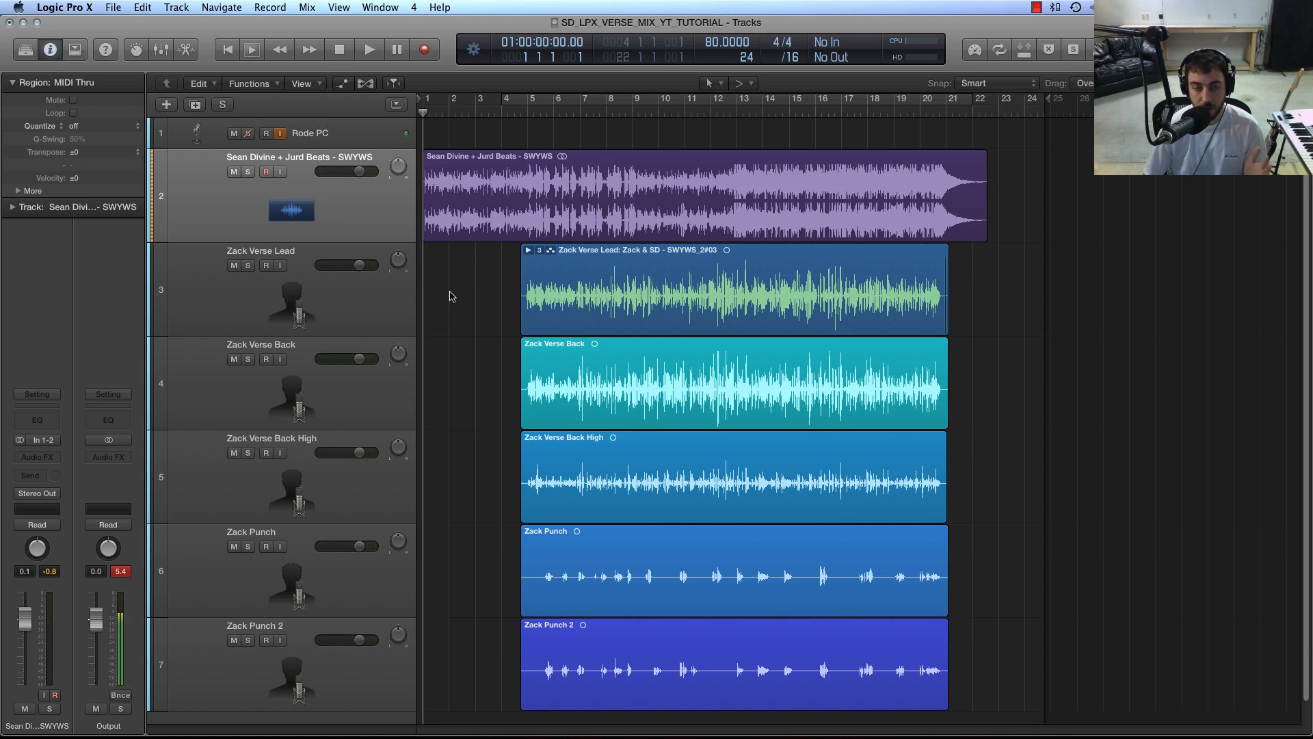
Step: Select the beat region and set the beat track's volume to 0 dB
left_click(474, 178)
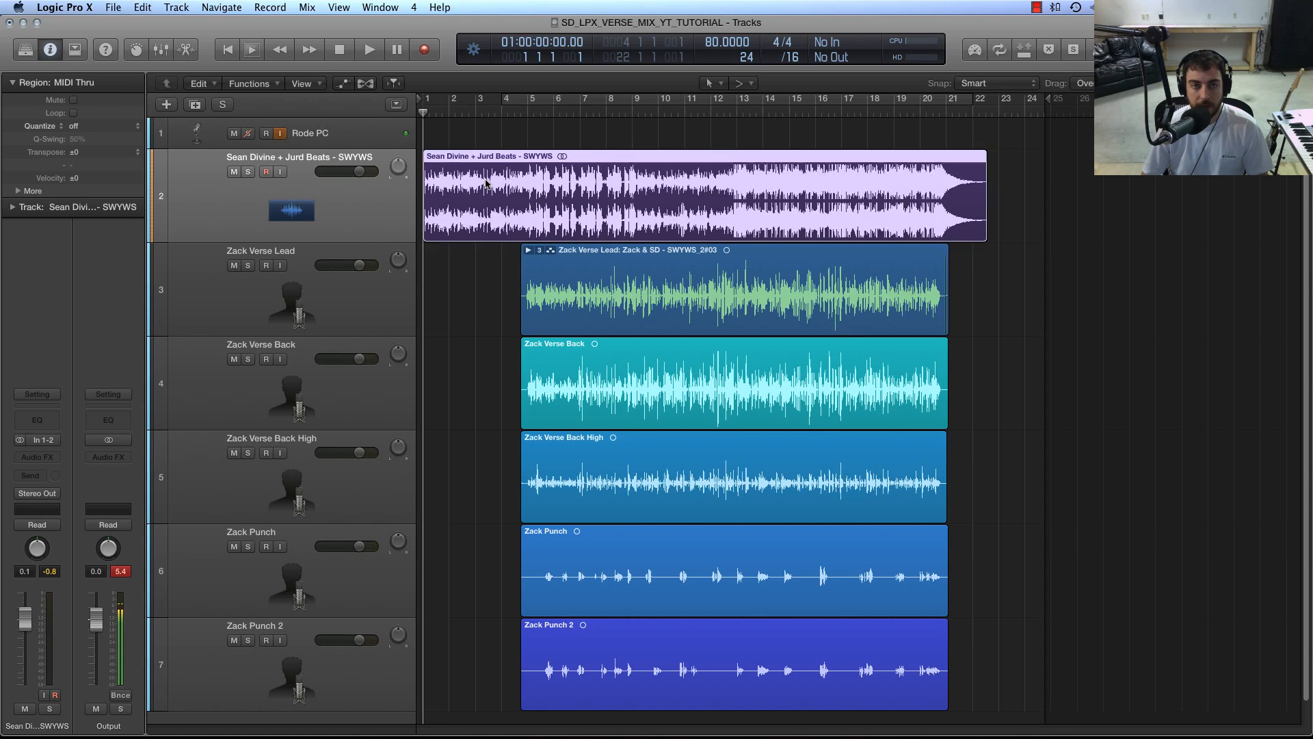
left_click_drag(501, 114, 462, 113)
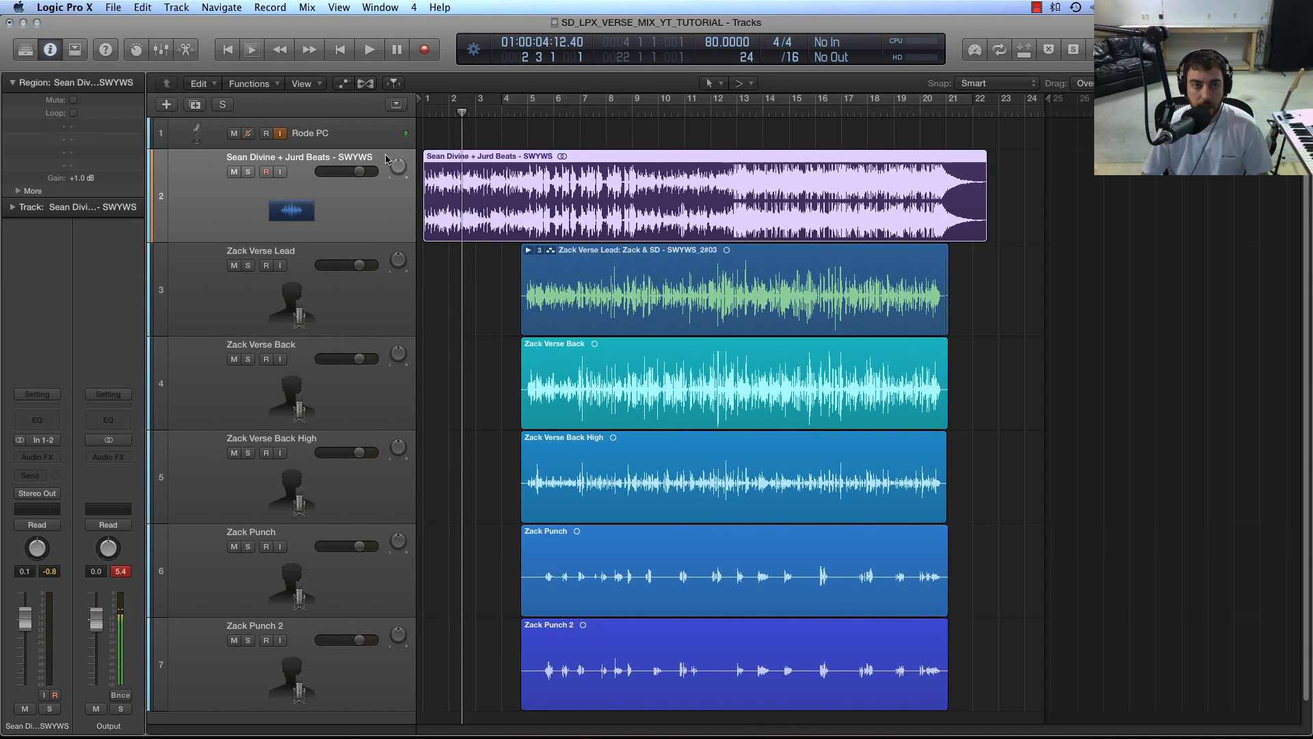
double_click(360, 171)
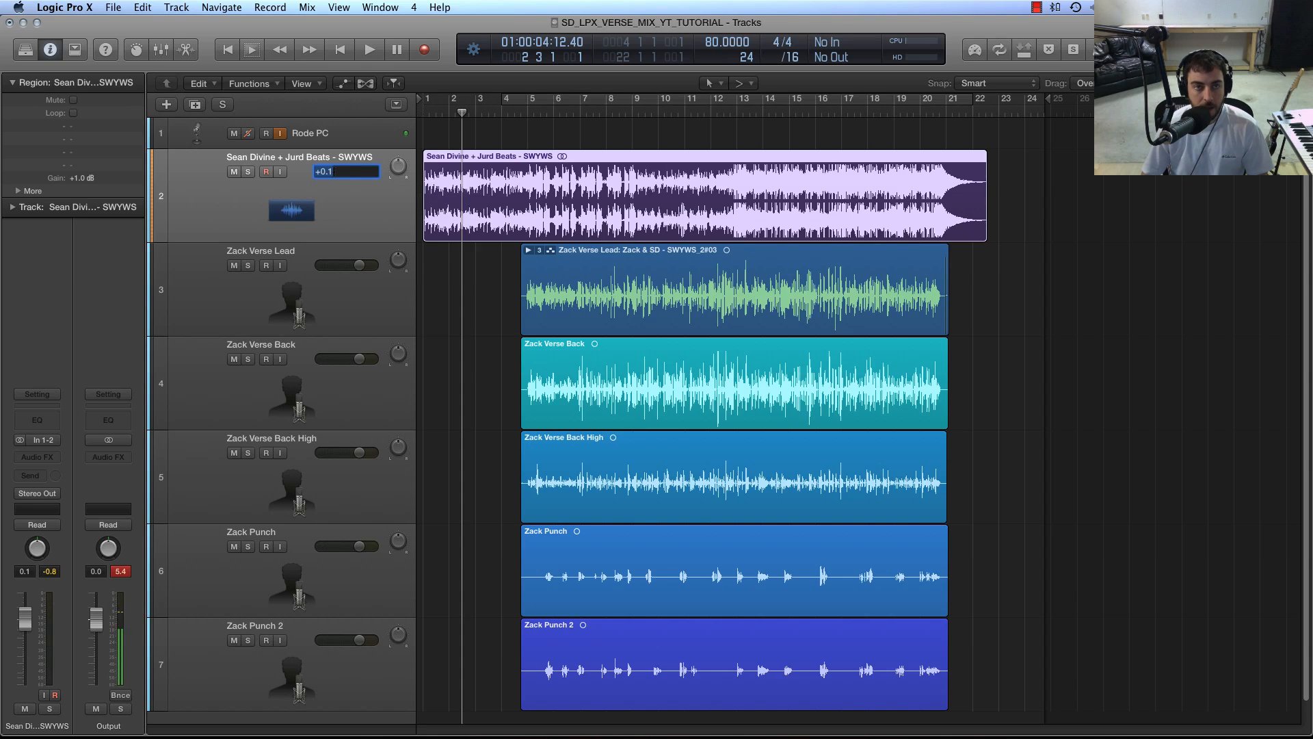
type("0")
key("Return")
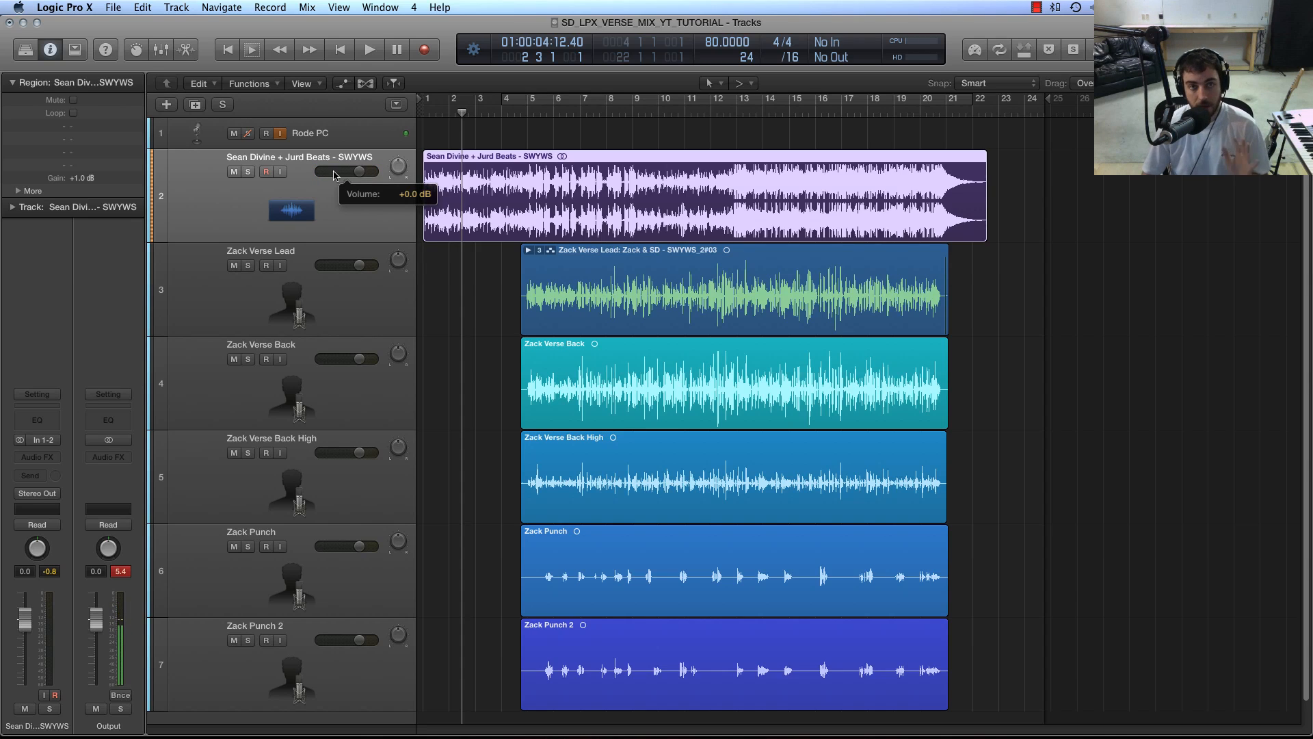
Step: Select the lead verse vocal track and place the playhead at the start of bar 5
left_click(424, 109)
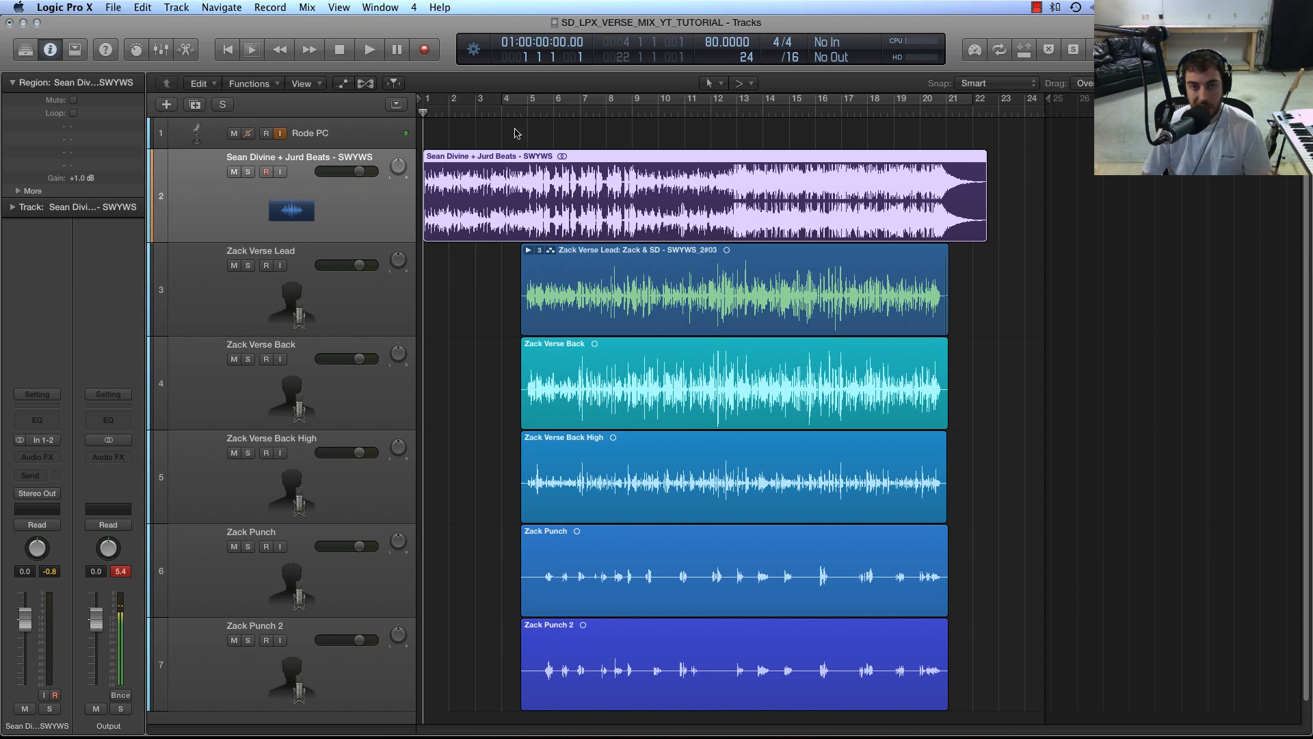
left_click(312, 301)
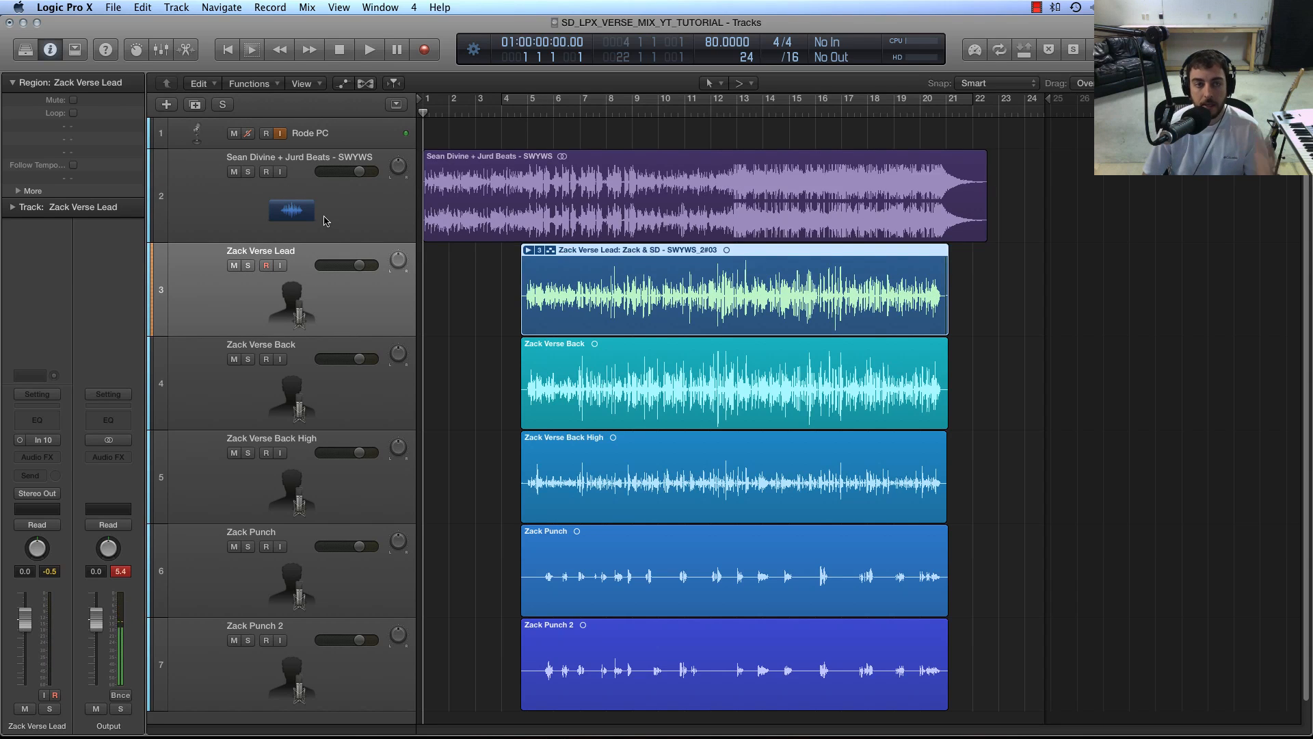
left_click(522, 117)
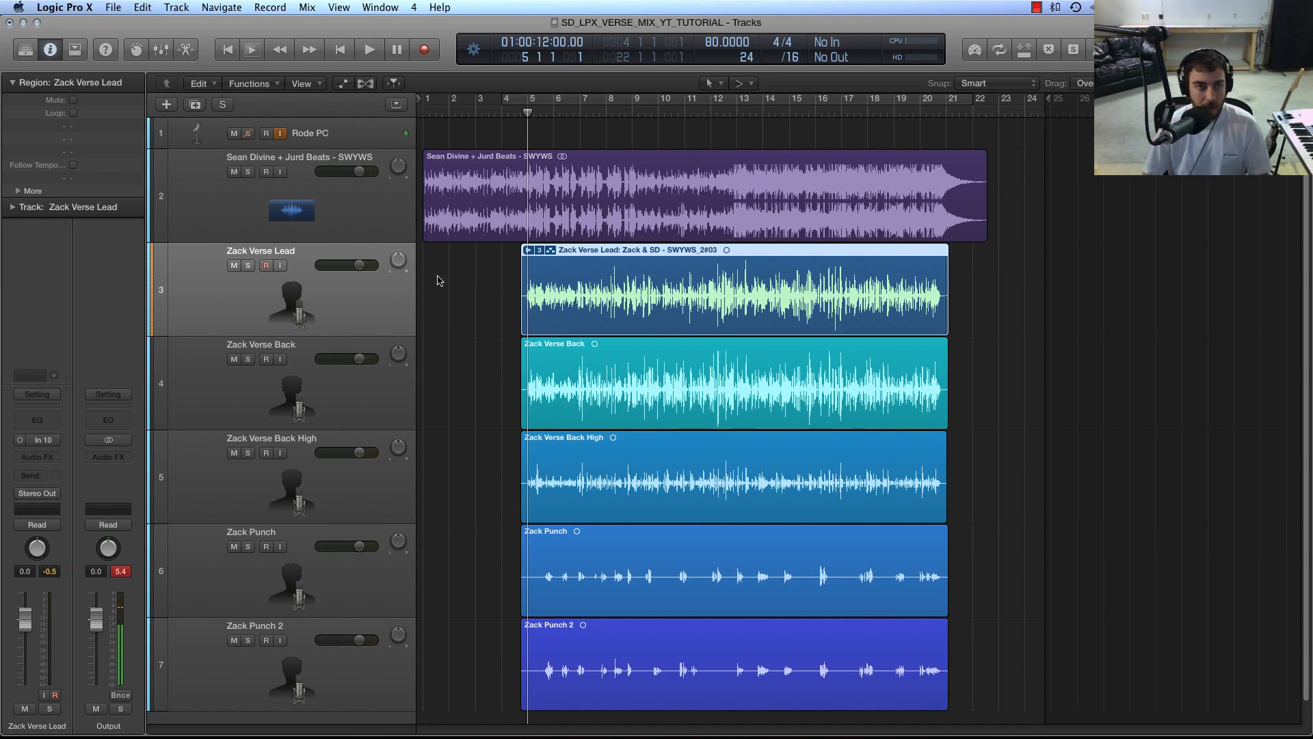
Step: Return the playhead to the start of the project and select the beat track
left_click(462, 302)
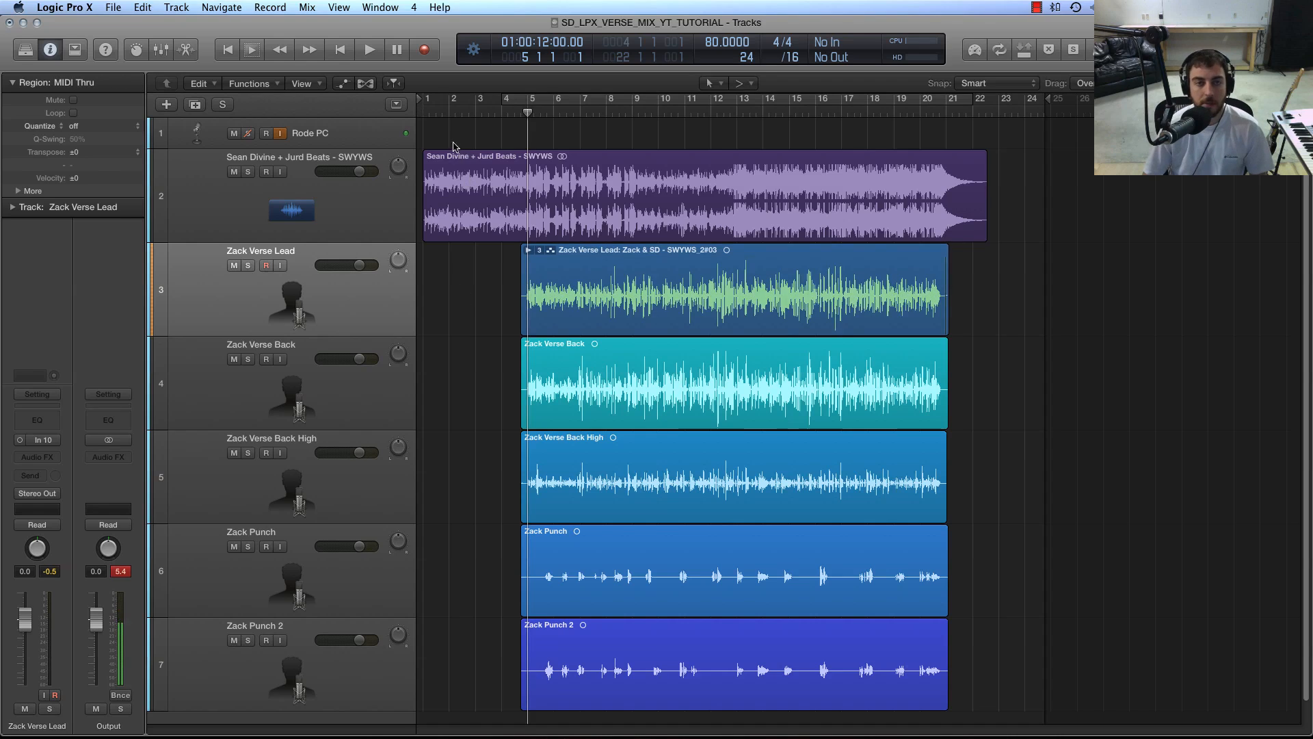
key("Return")
key("Up")
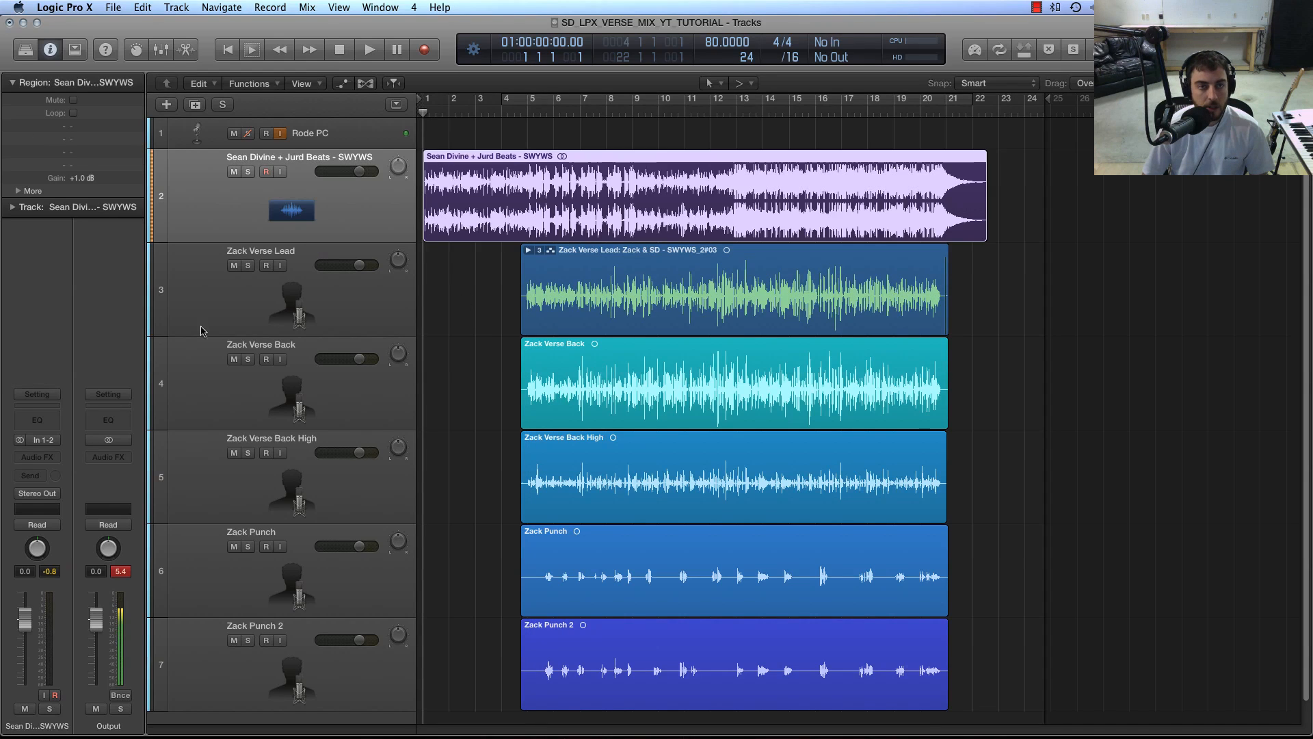
Step: Insert the MultiMeter metering plug-in on the Output channel and reposition its window over the tracks
left_click(110, 457)
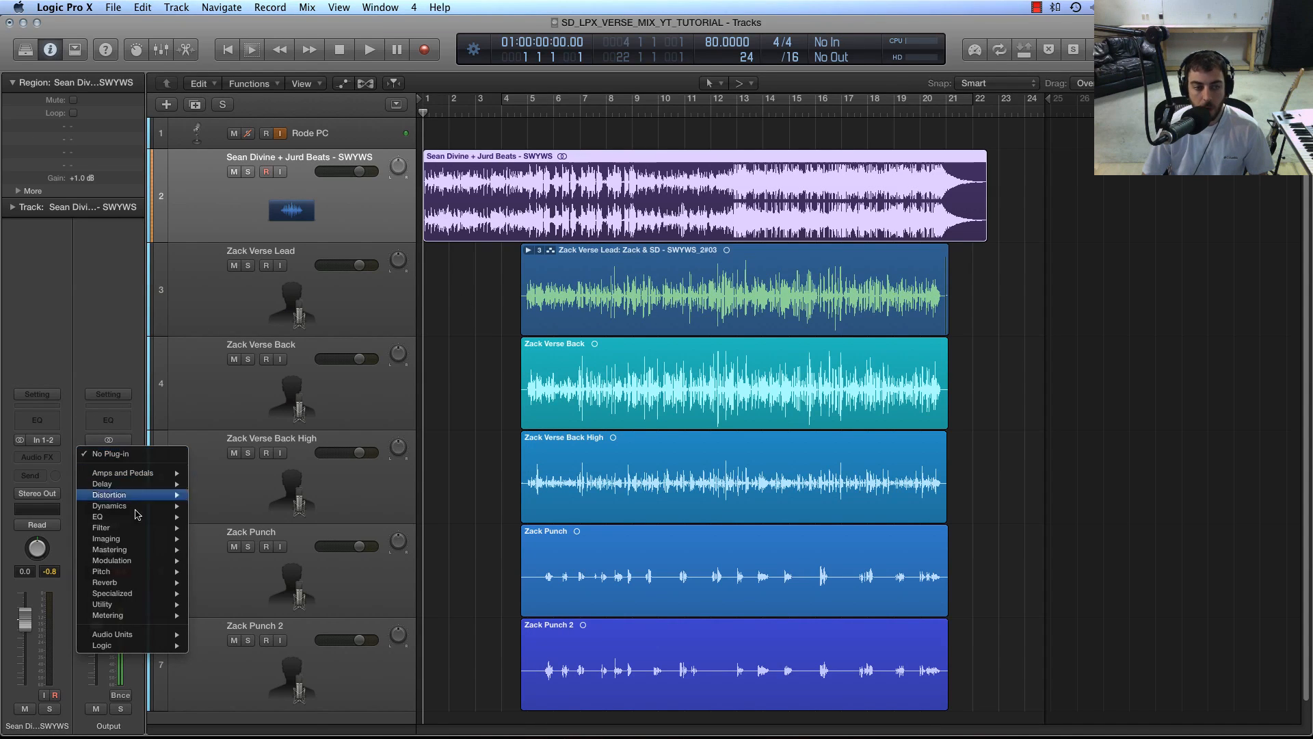
mouse_move(139, 506)
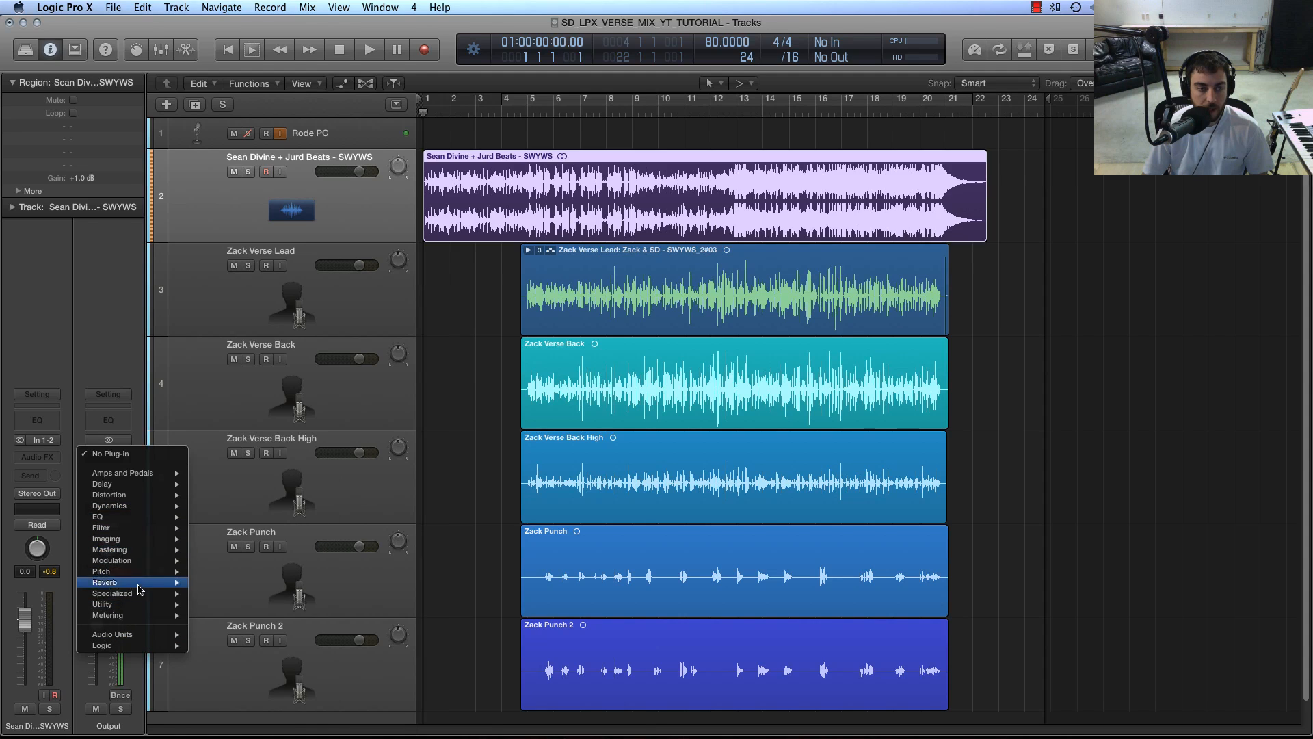
mouse_move(139, 617)
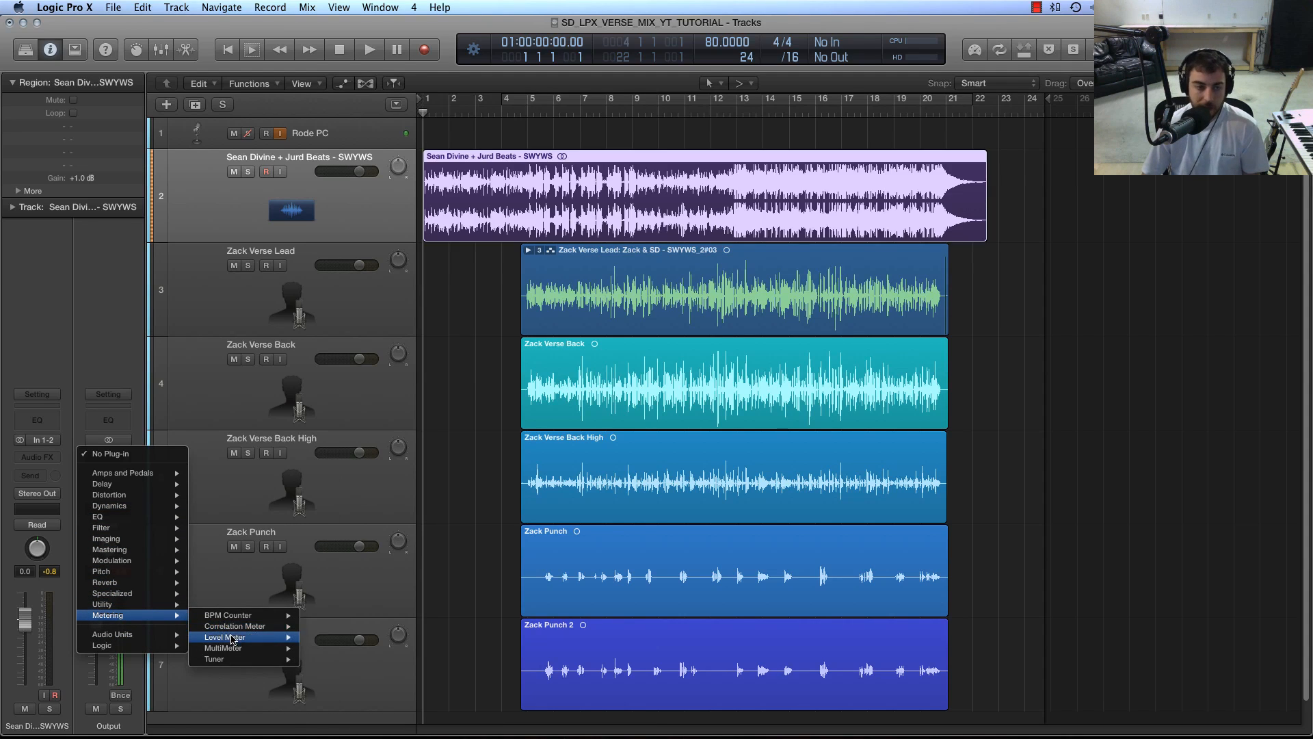
mouse_move(274, 647)
left_click(321, 649)
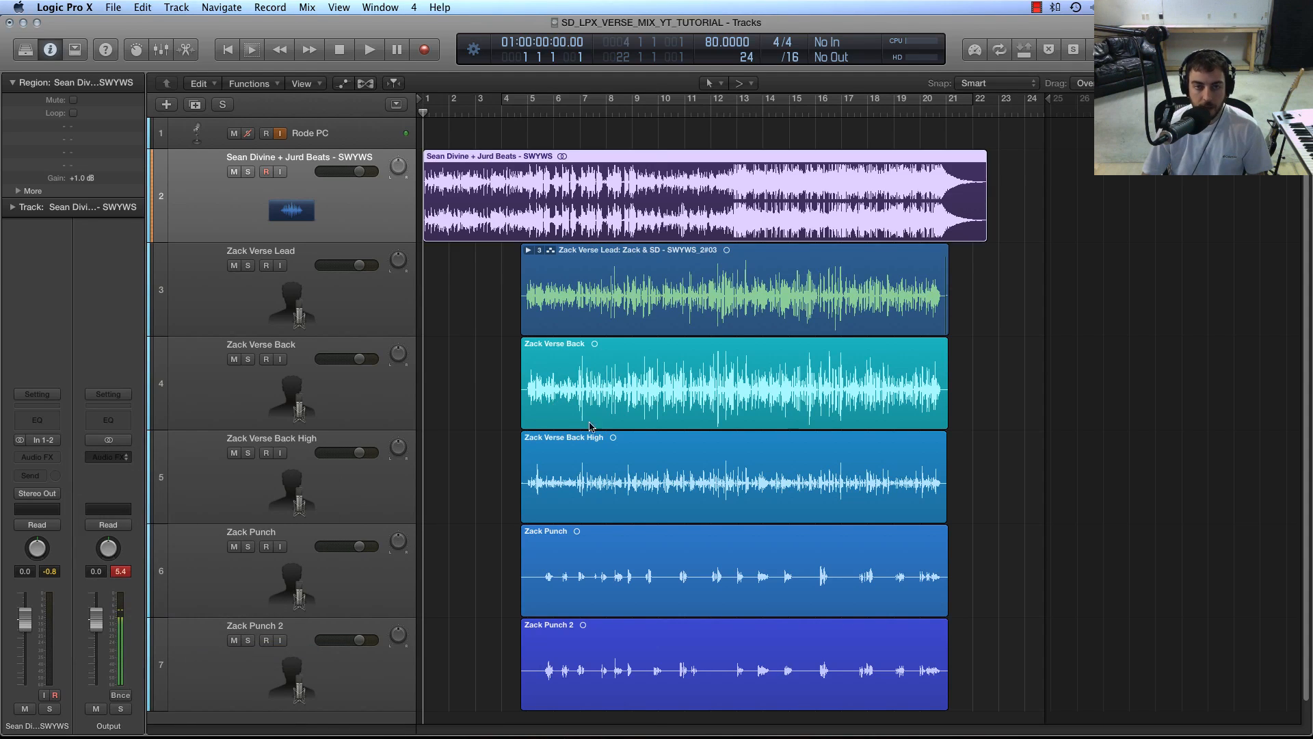
left_click_drag(380, 69, 732, 168)
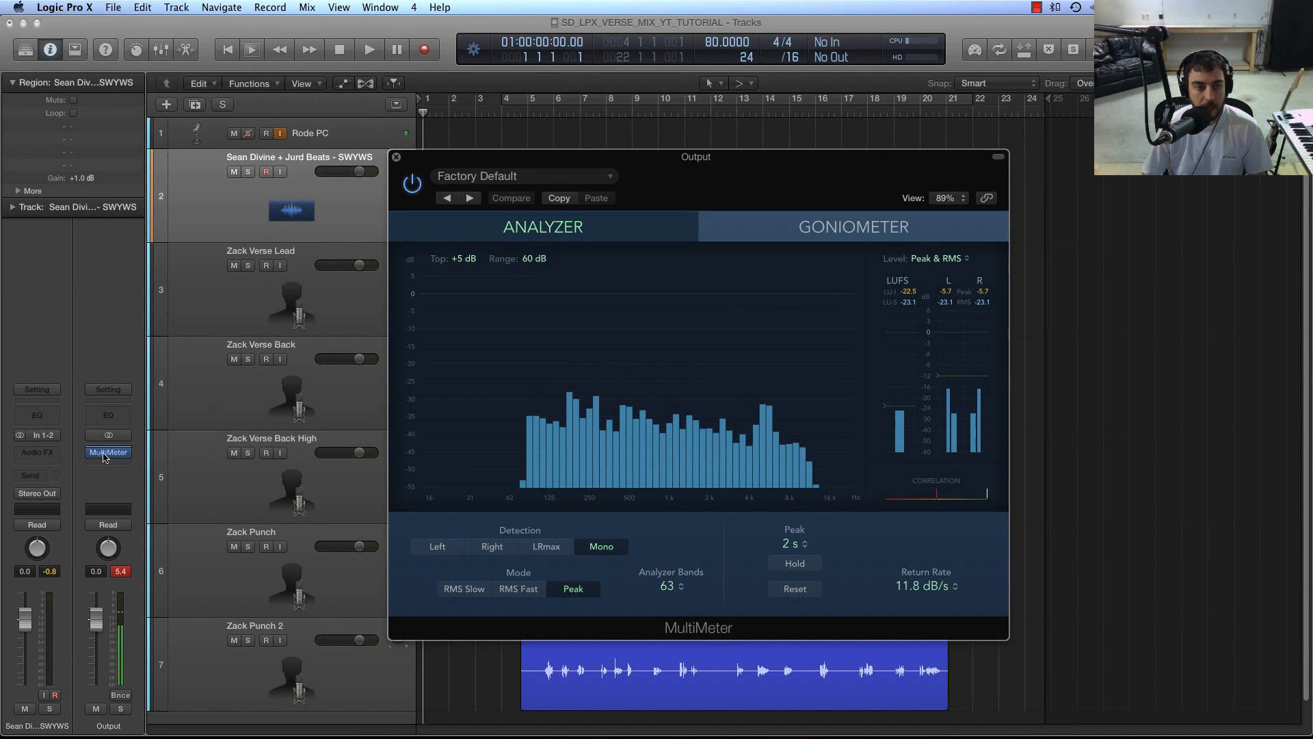
left_click_drag(458, 157, 400, 164)
Step: Keep the MultiMeter's level display on Peak & RMS and check its analyzer and goniometer views
left_click(879, 265)
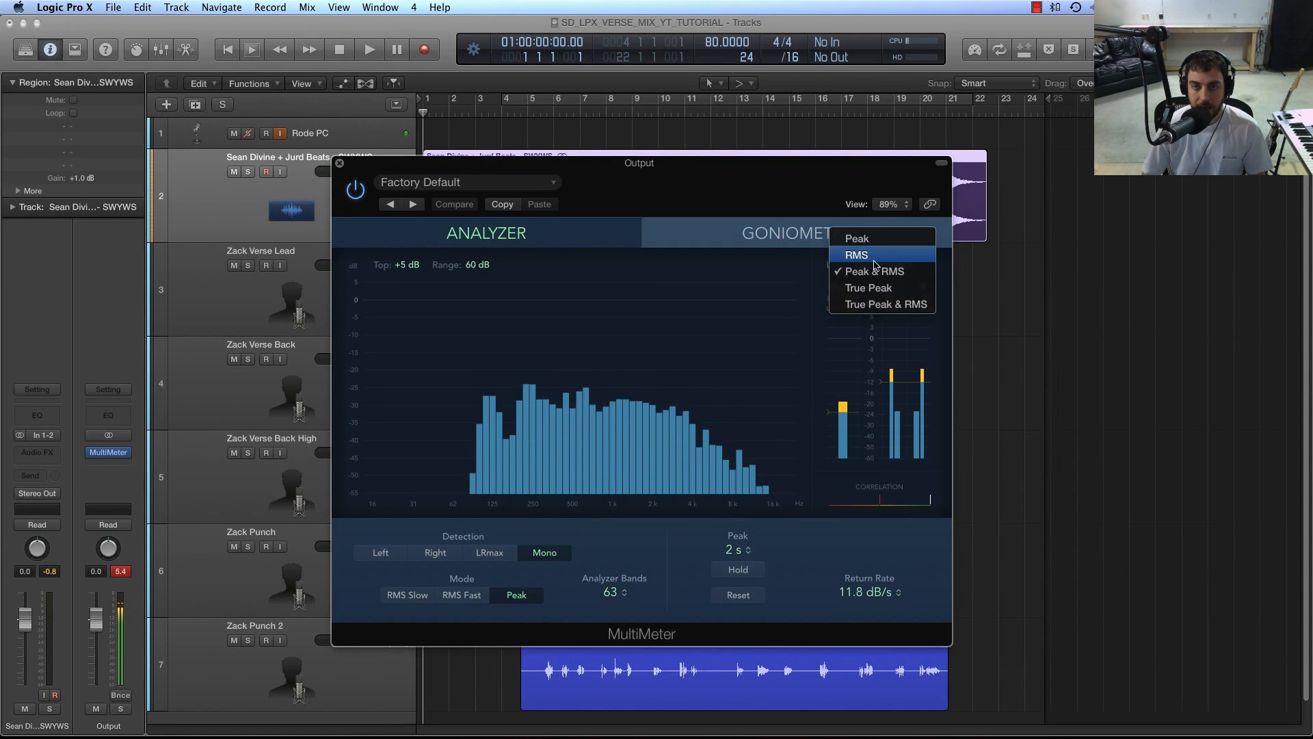
left_click(875, 271)
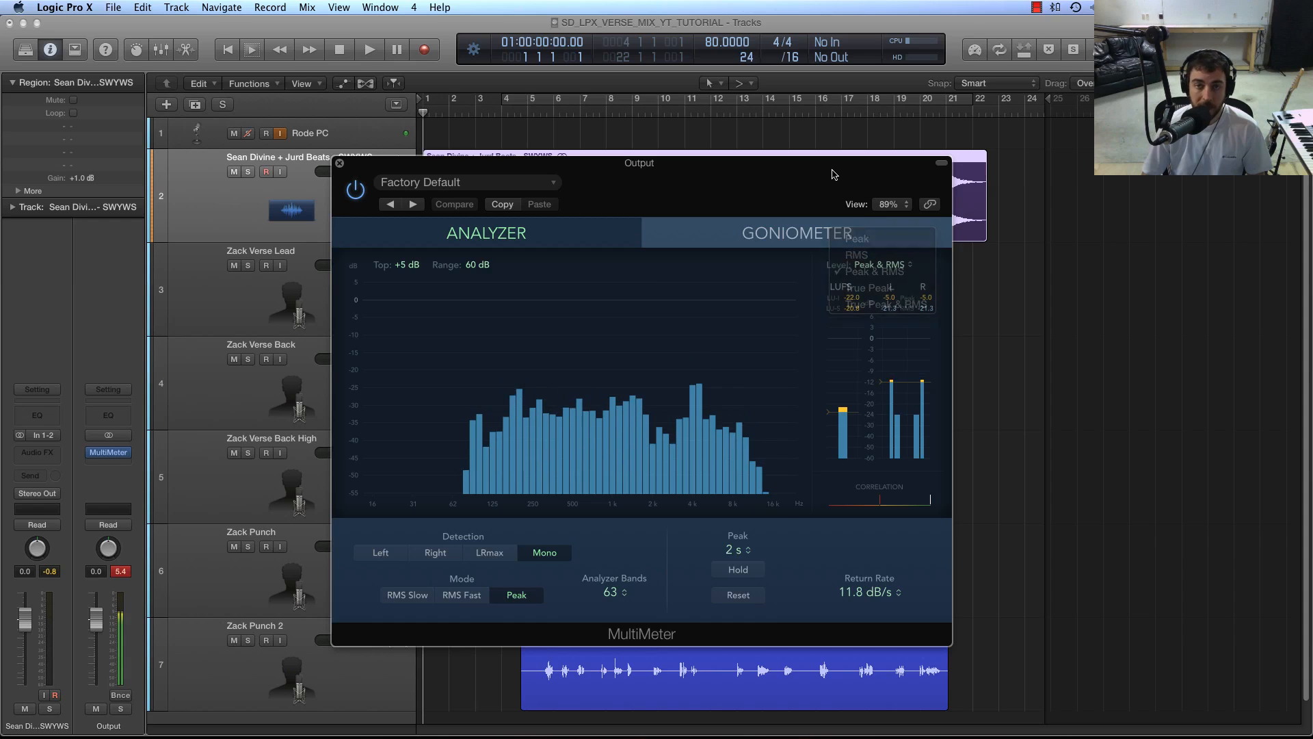
left_click(718, 231)
left_click(783, 233)
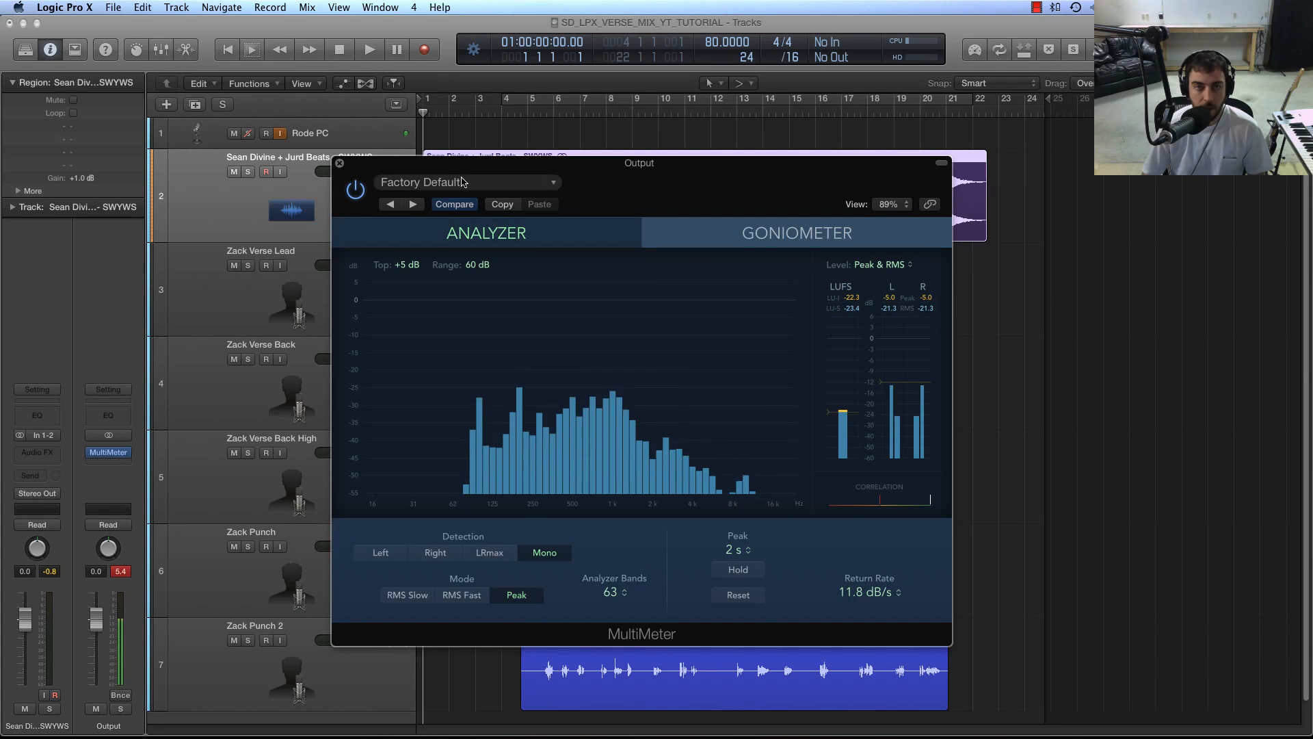
Step: Move the MultiMeter window clear and play the session from bar 13 to examine its peak and RMS levels
left_click_drag(573, 163, 575, 173)
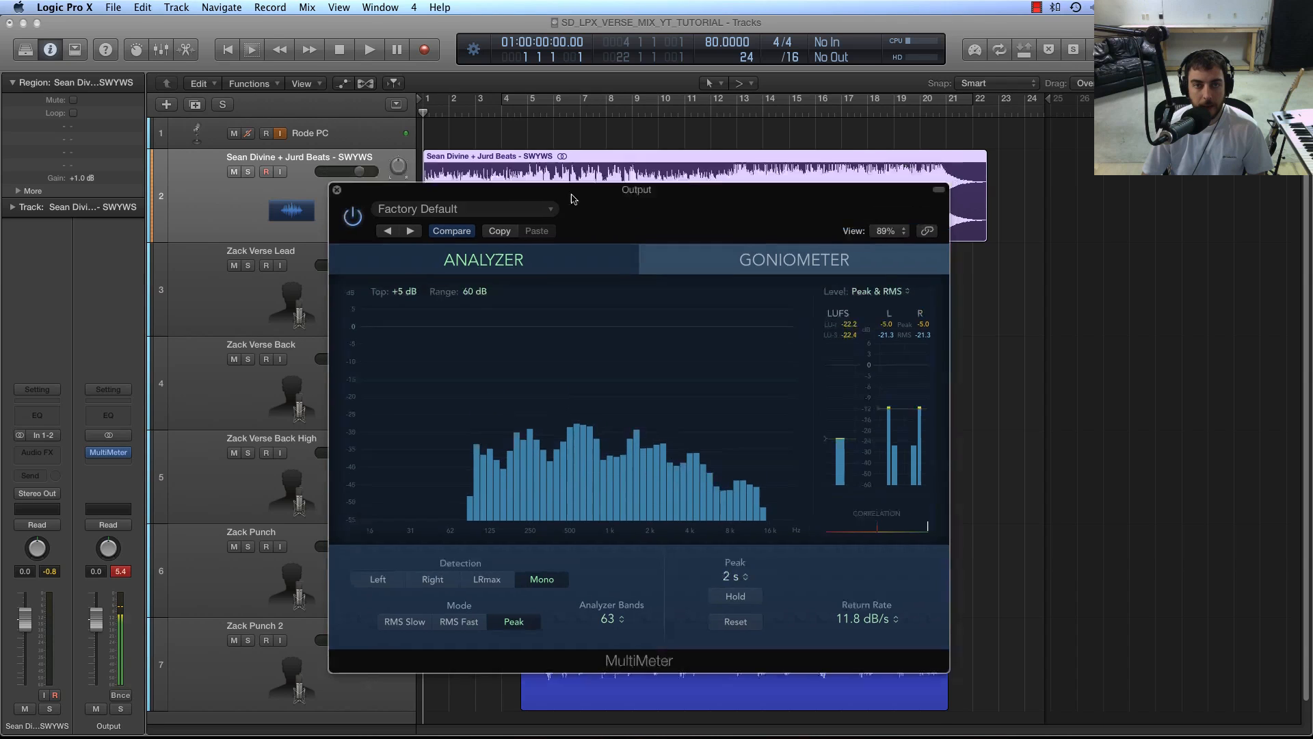
left_click_drag(677, 182, 658, 93)
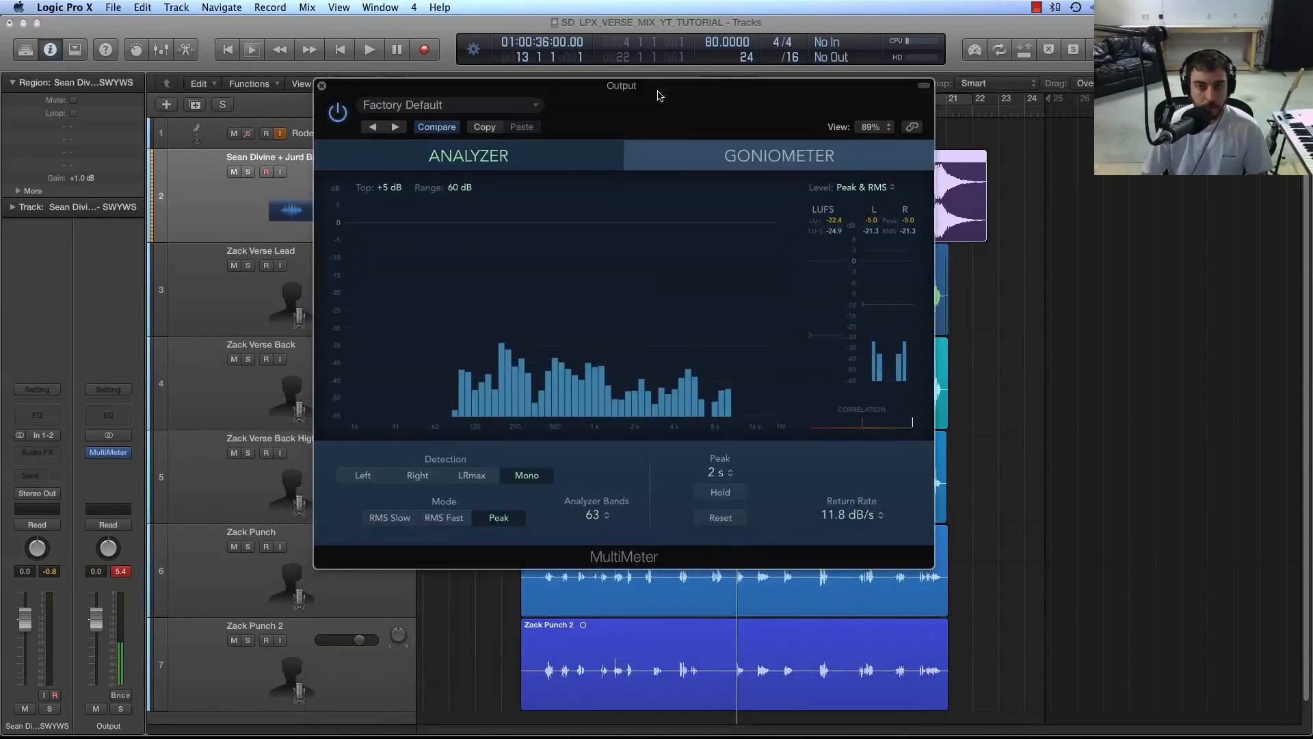
key("space")
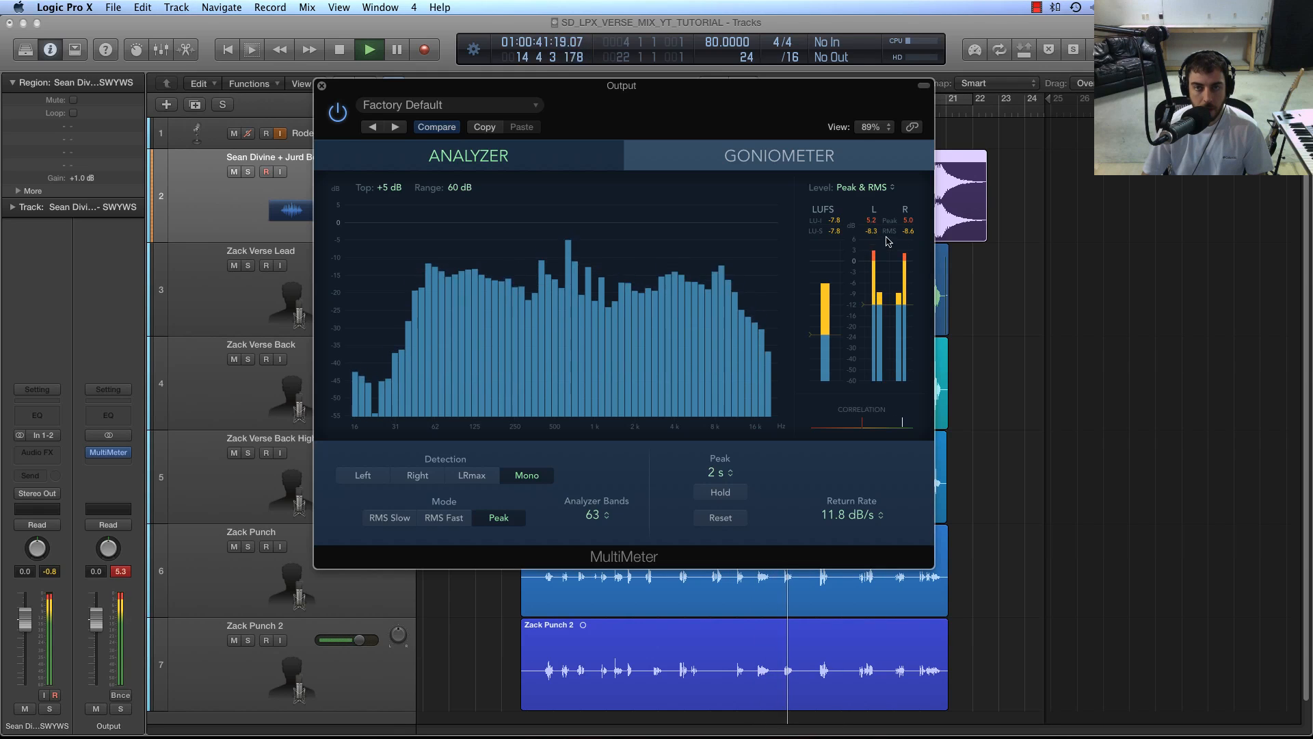
key("space")
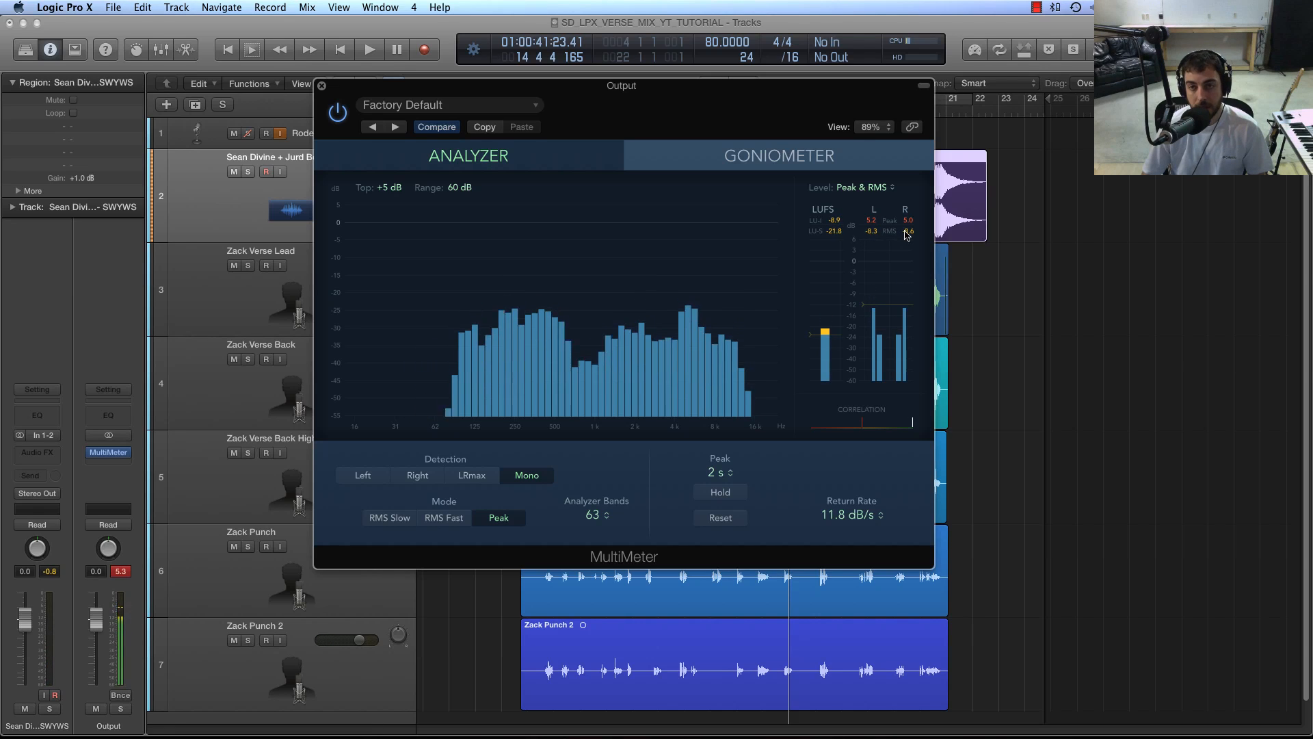
Step: Examine the peak and RMS readings of the stopped playback in the MultiMeter, then close its window
left_click_drag(580, 94, 596, 147)
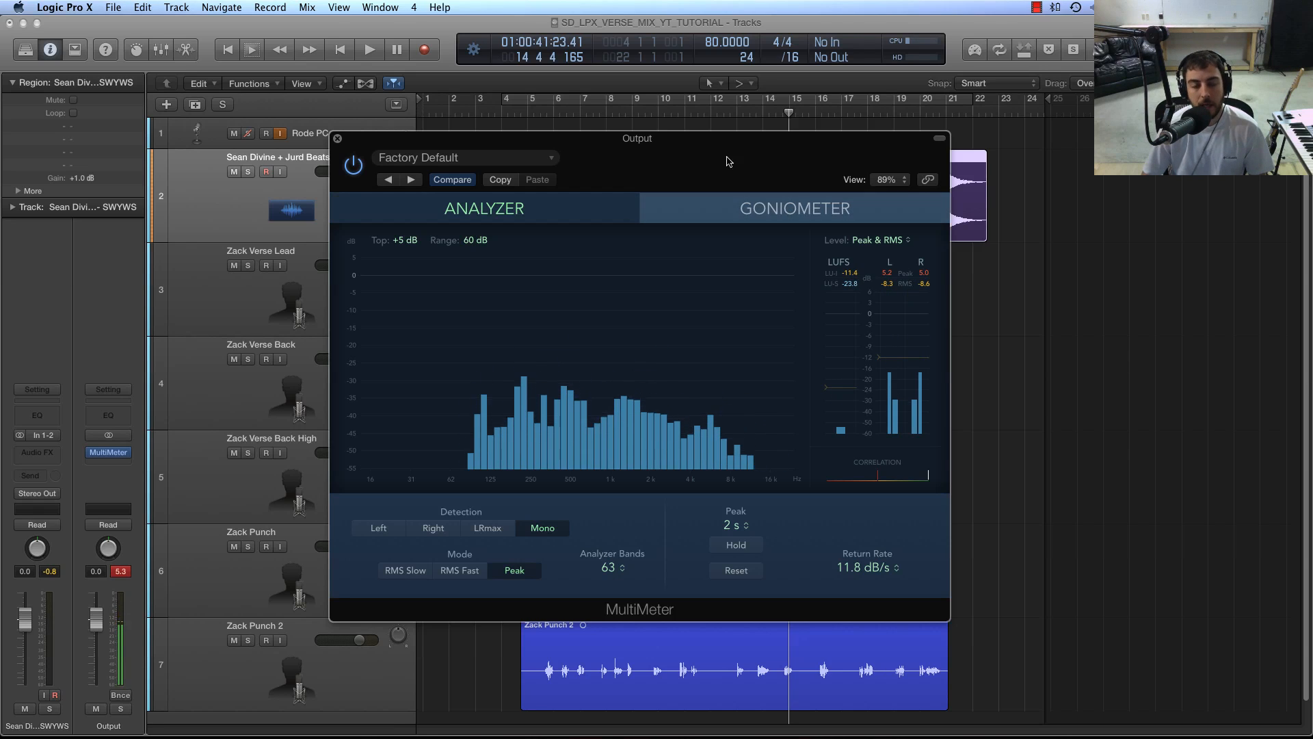
left_click_drag(717, 144, 720, 168)
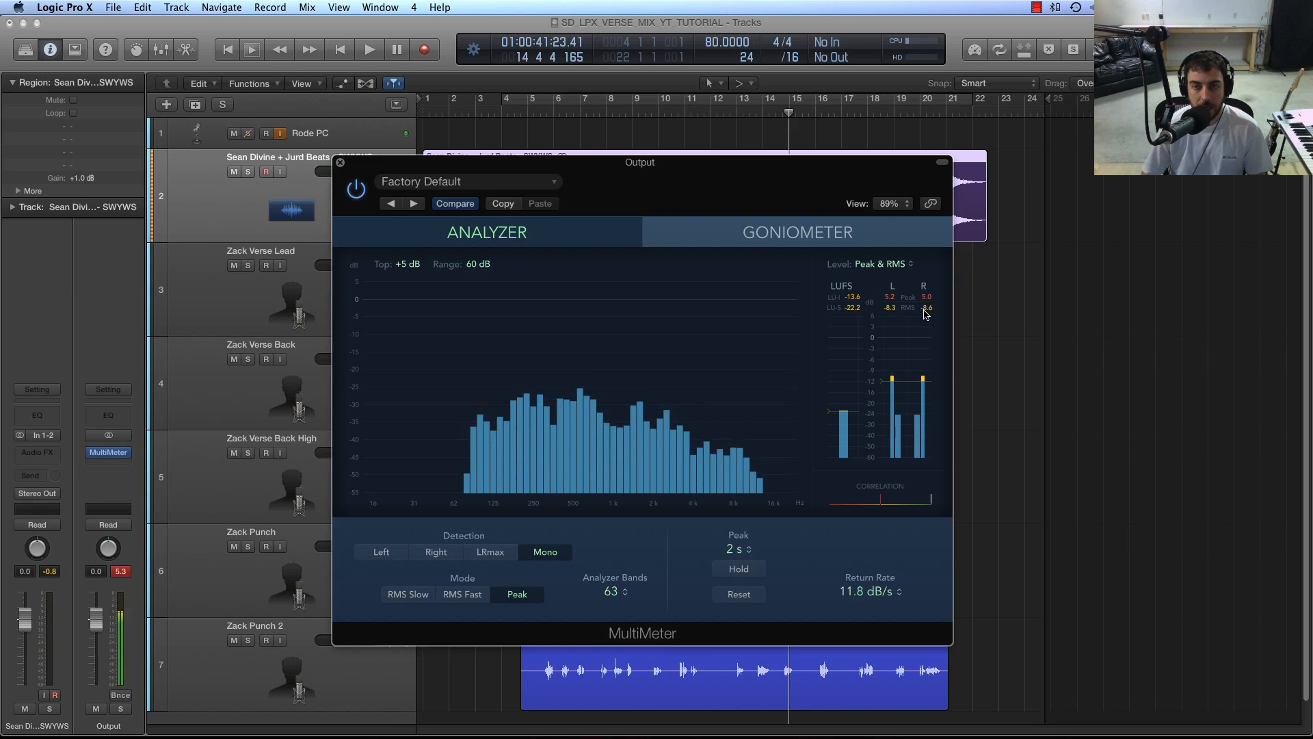
left_click_drag(573, 165, 604, 200)
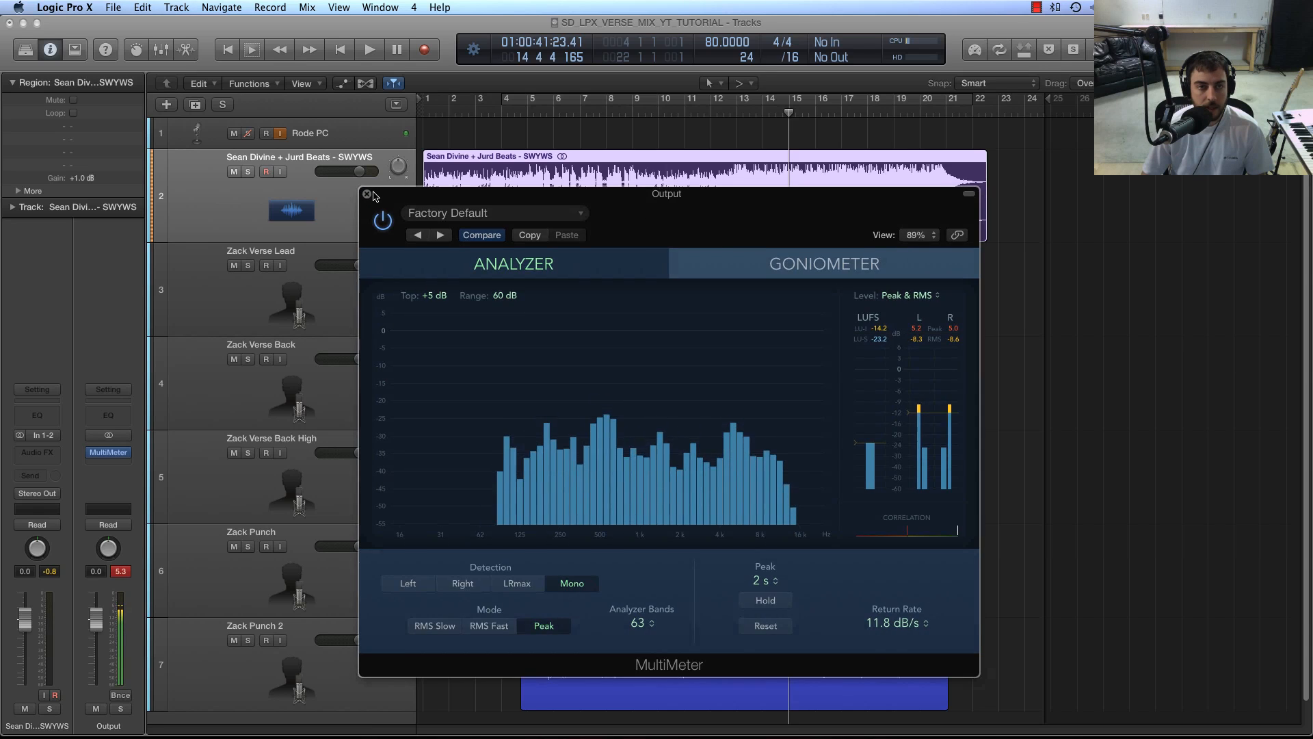
left_click(369, 193)
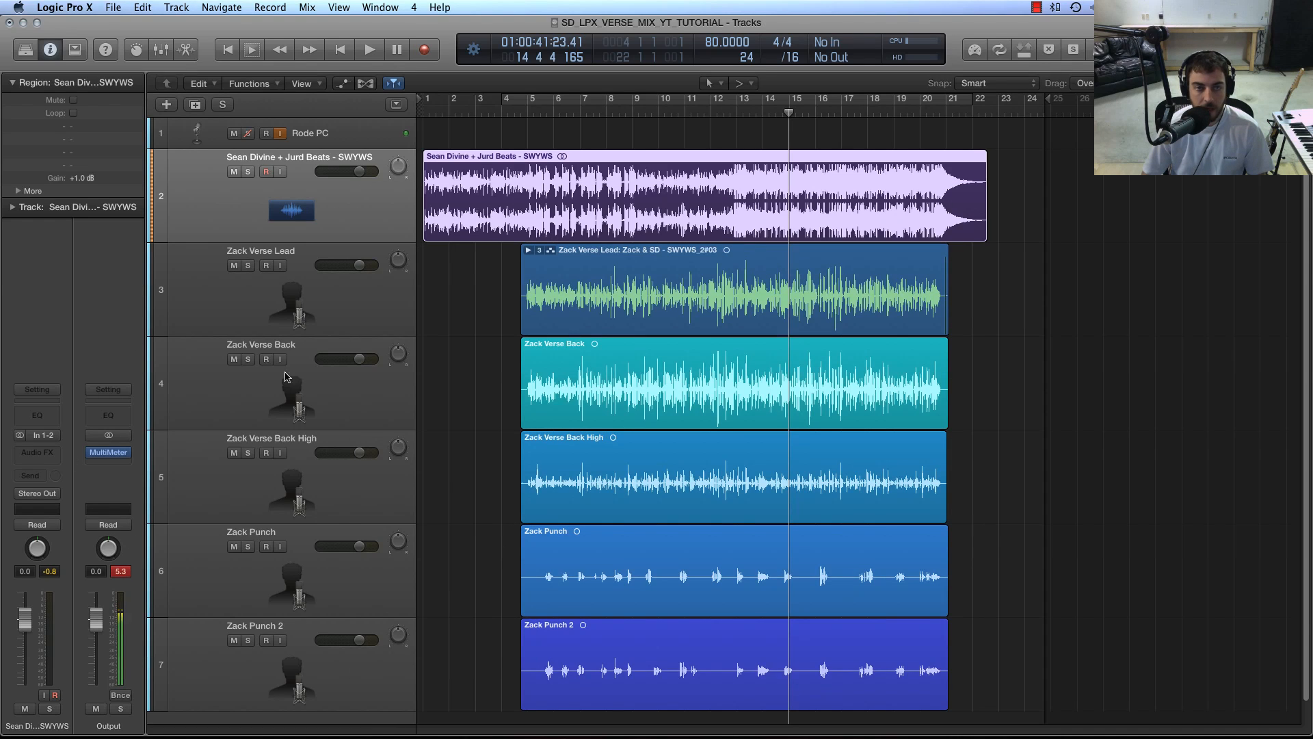
Step: Place the playhead at the start of bar 5 and select the lead verse vocal track
left_click(530, 111)
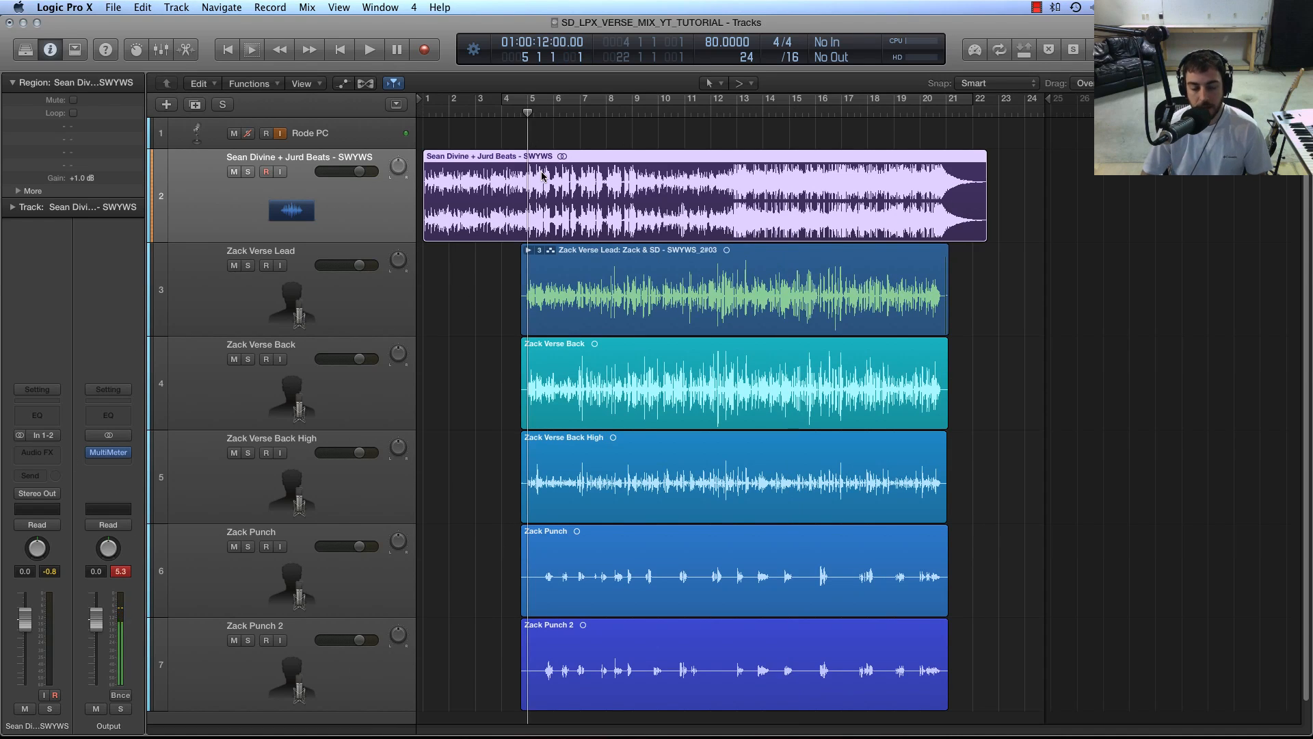
left_click(329, 318)
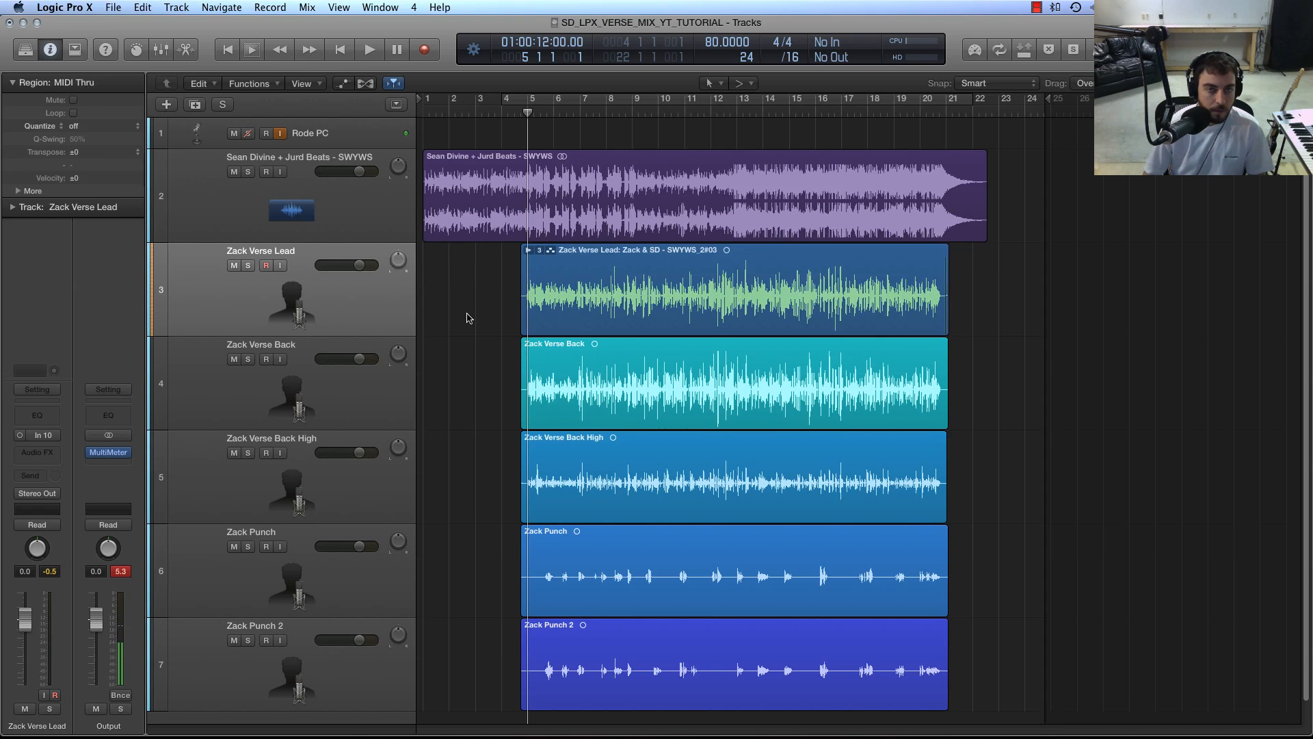
scroll(552, 228, "down", 1)
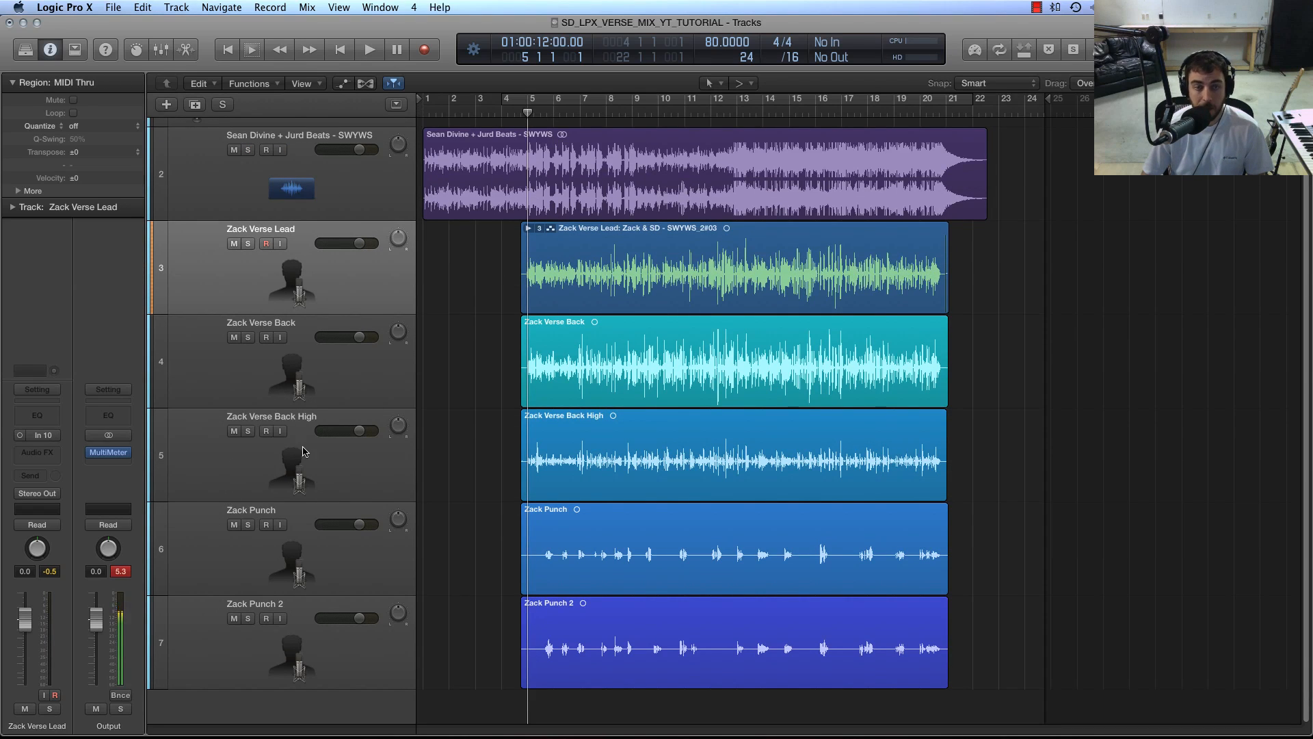
left_click(238, 372)
left_click(237, 302)
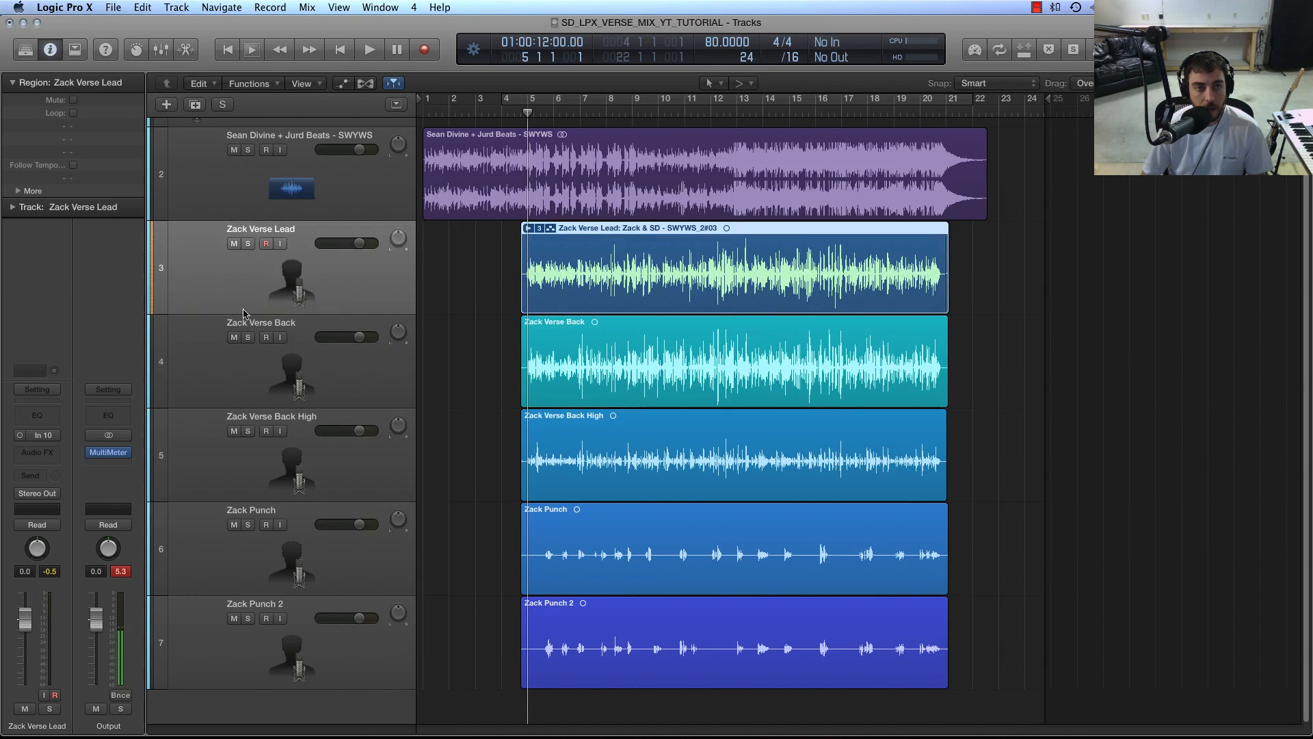
Step: Examine the lead verse vocal against the Verse Back track, briefly toggling the back track's mute
left_click(238, 393)
left_click(231, 479)
left_click(234, 389)
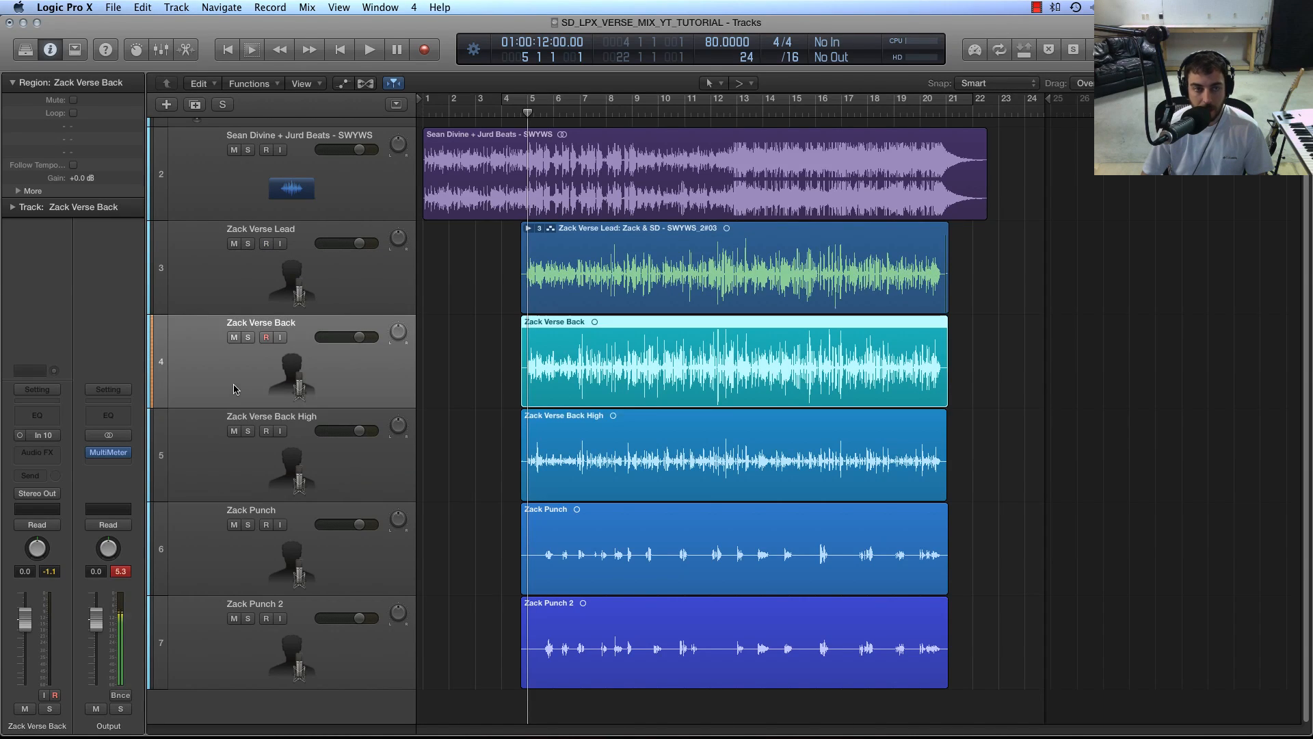
left_click(233, 340)
left_click(232, 340)
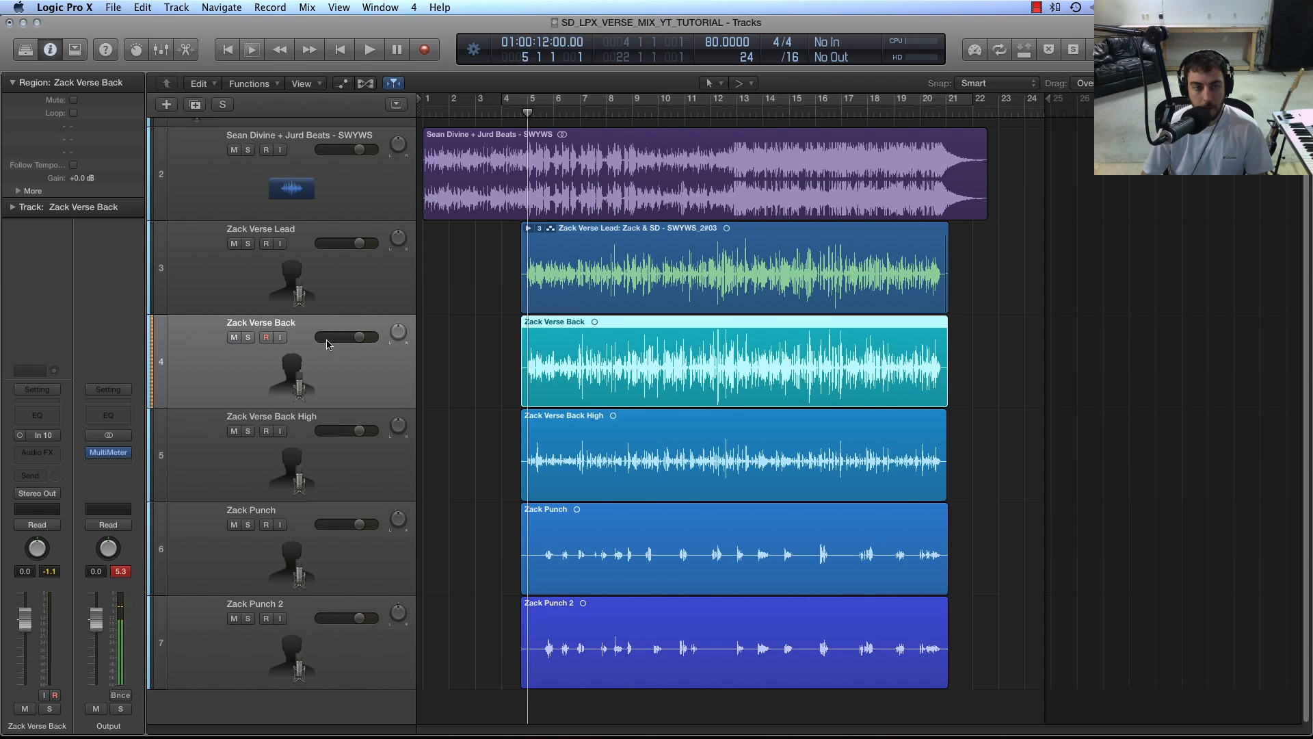
left_click(277, 281)
left_click(271, 375)
left_click(288, 290)
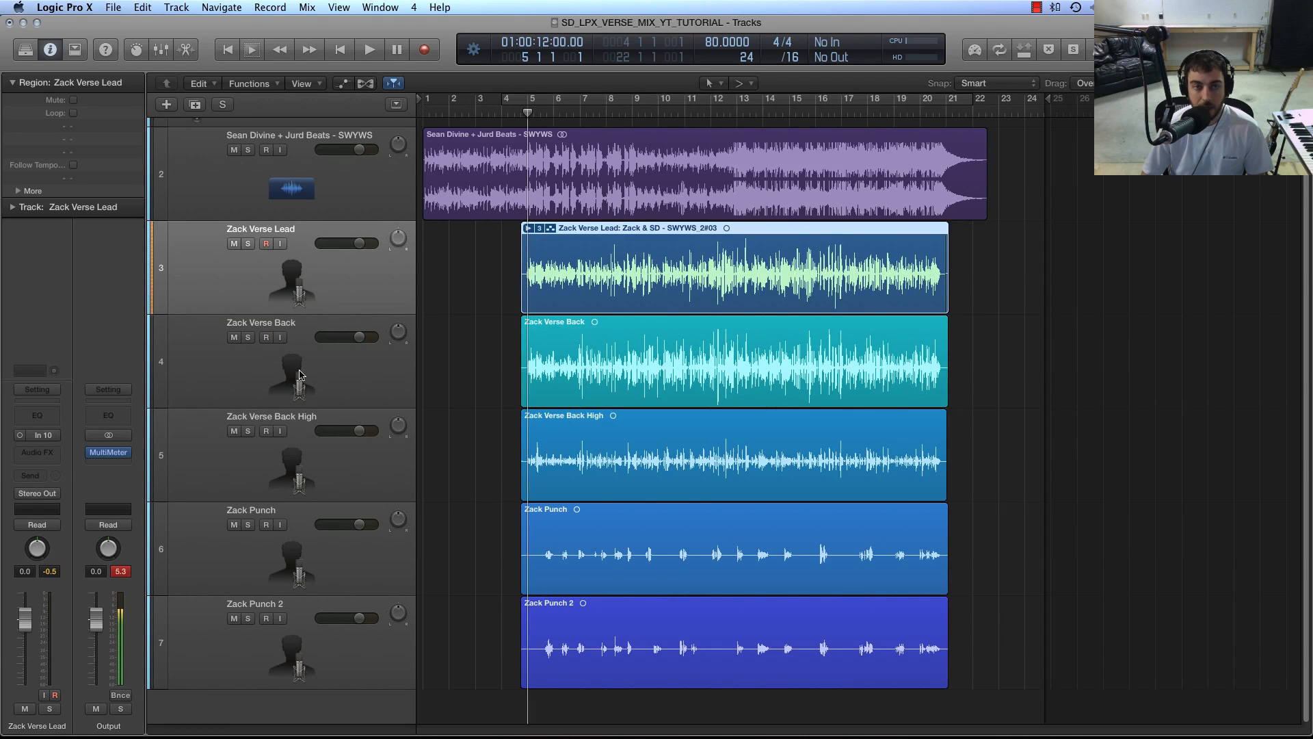
left_click(299, 340)
left_click(304, 279)
left_click(230, 348)
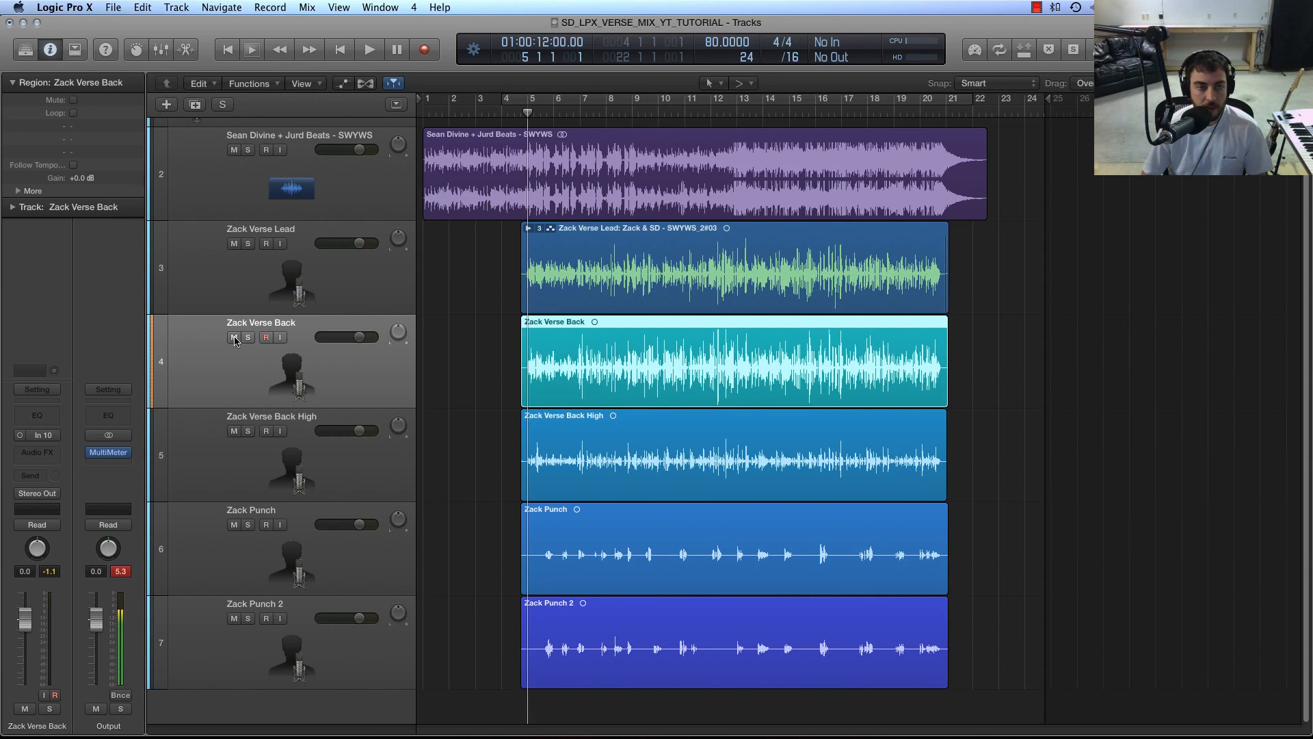
Step: Solo the Verse Back High track, listen to it from bar 6, and remove the solo
left_click(247, 466)
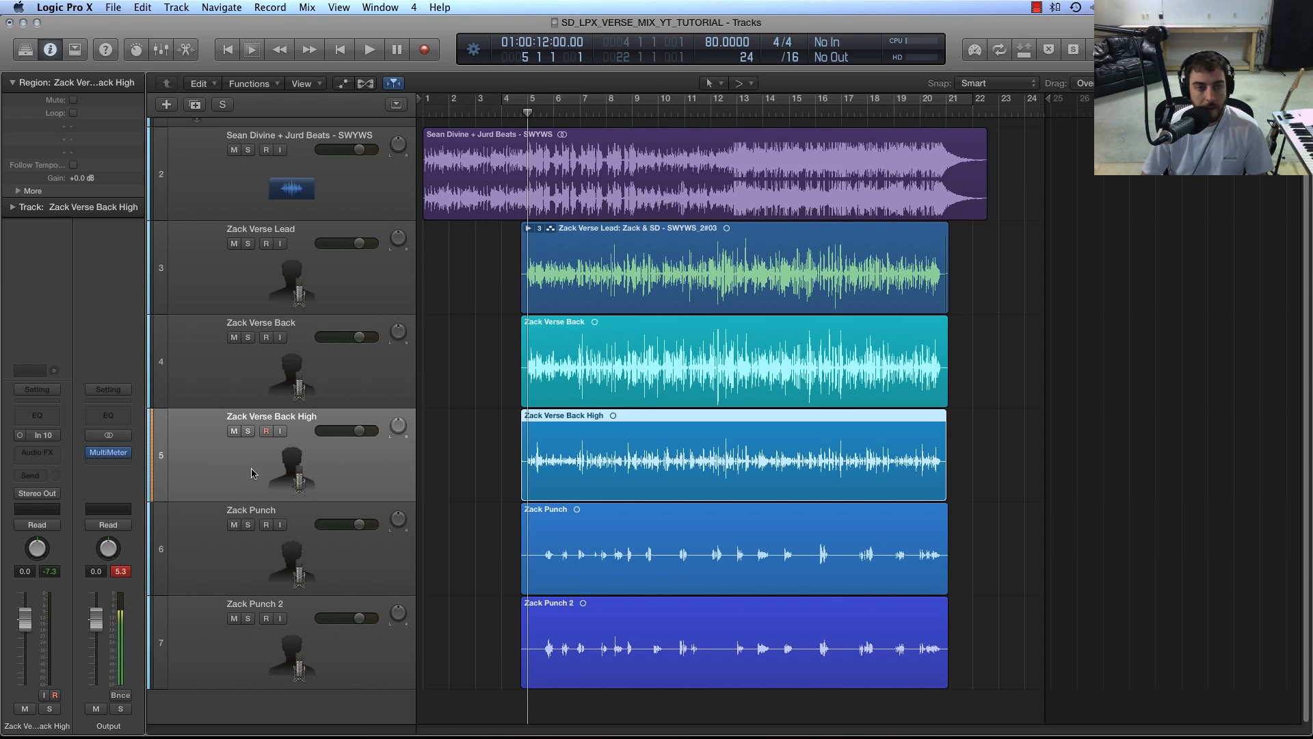
left_click(248, 431)
left_click(554, 121)
key("space")
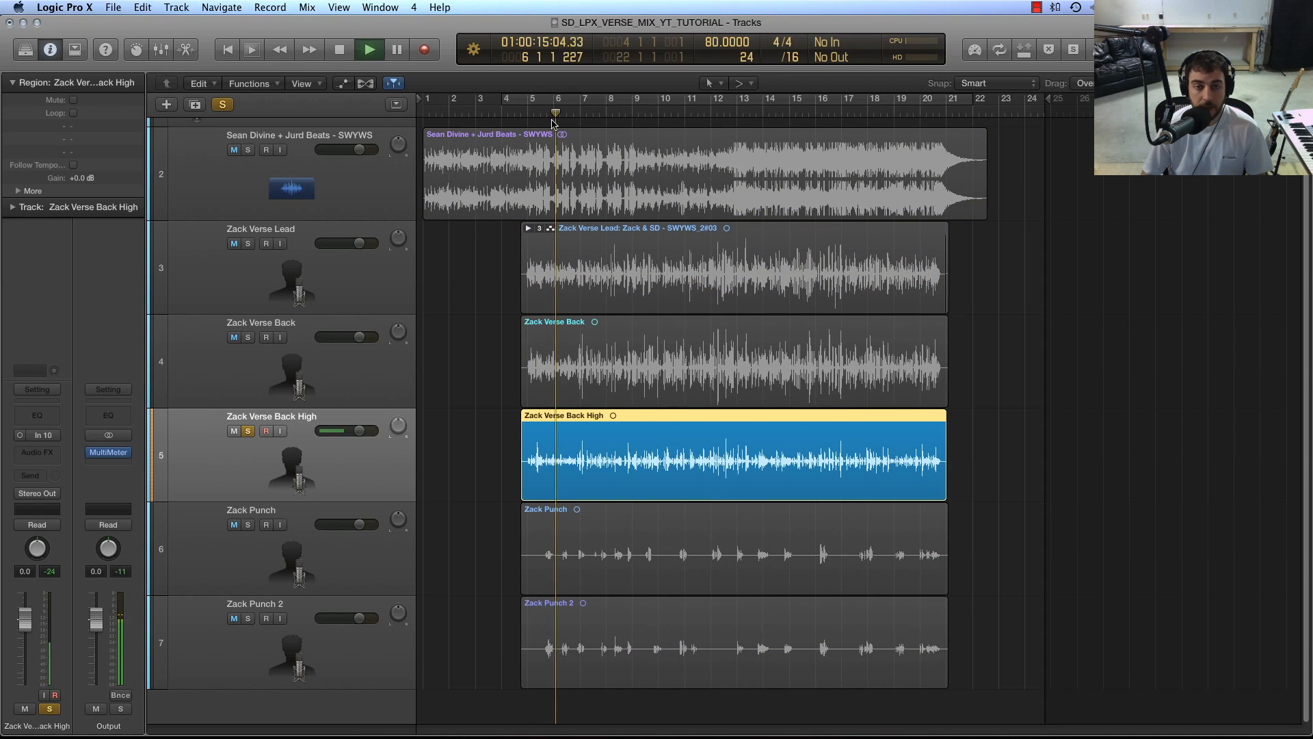
left_click(248, 433)
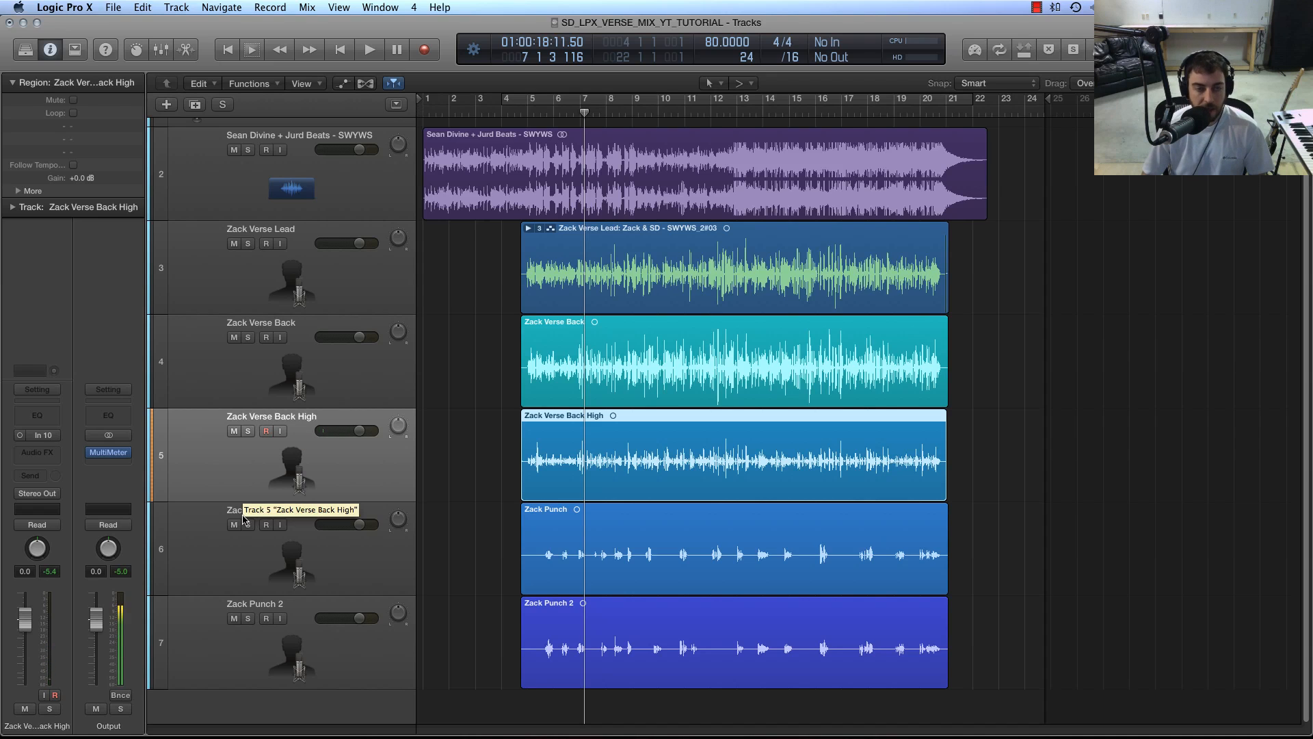
Step: Examine the Punch and Punch 2 vocal tracks and compare where their ad-lib phrases fall
key("Down")
key("Down")
left_click(202, 550)
left_click(200, 603)
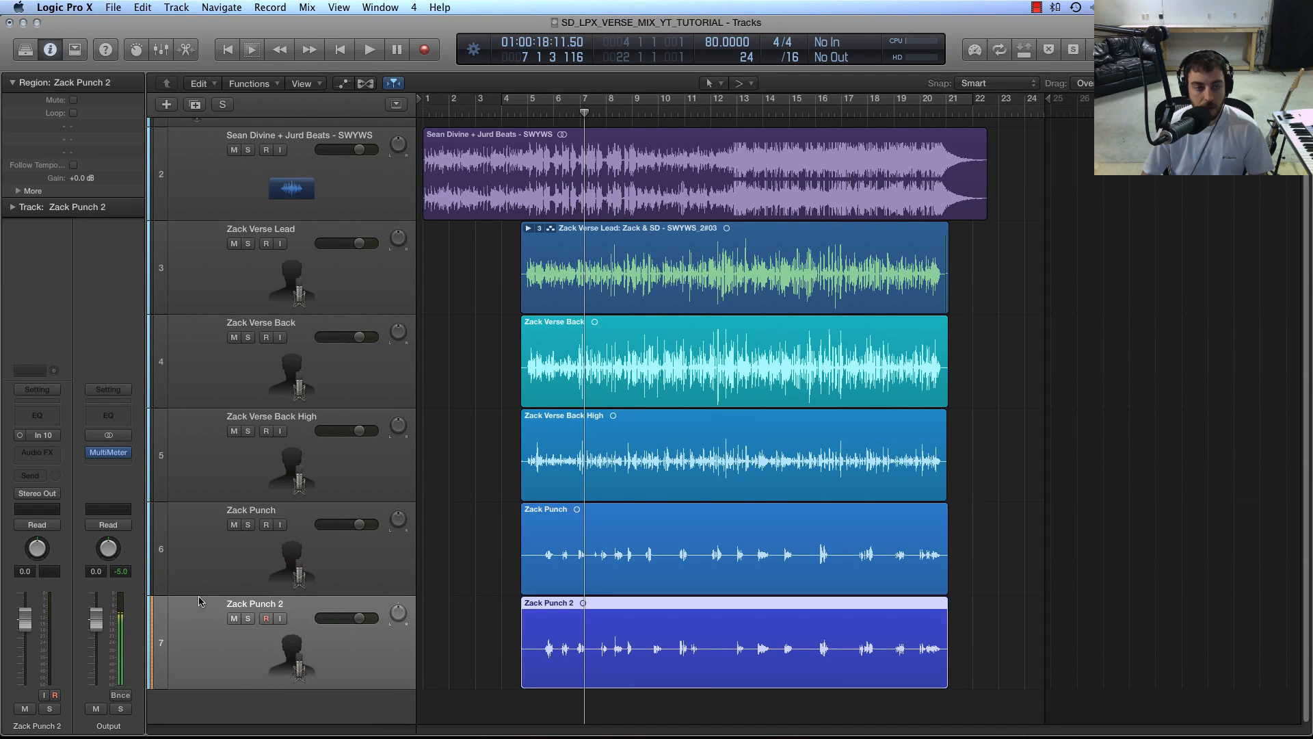
left_click(199, 557)
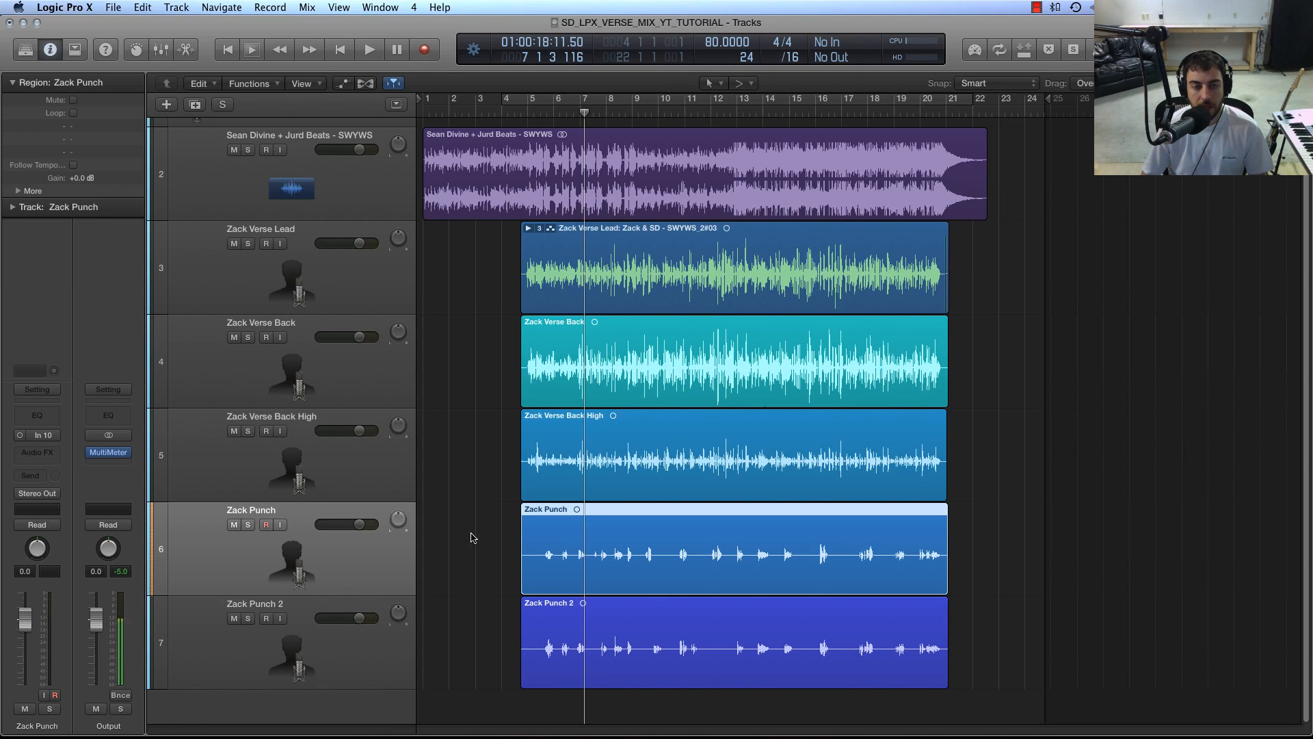
left_click(546, 628)
left_click(333, 650)
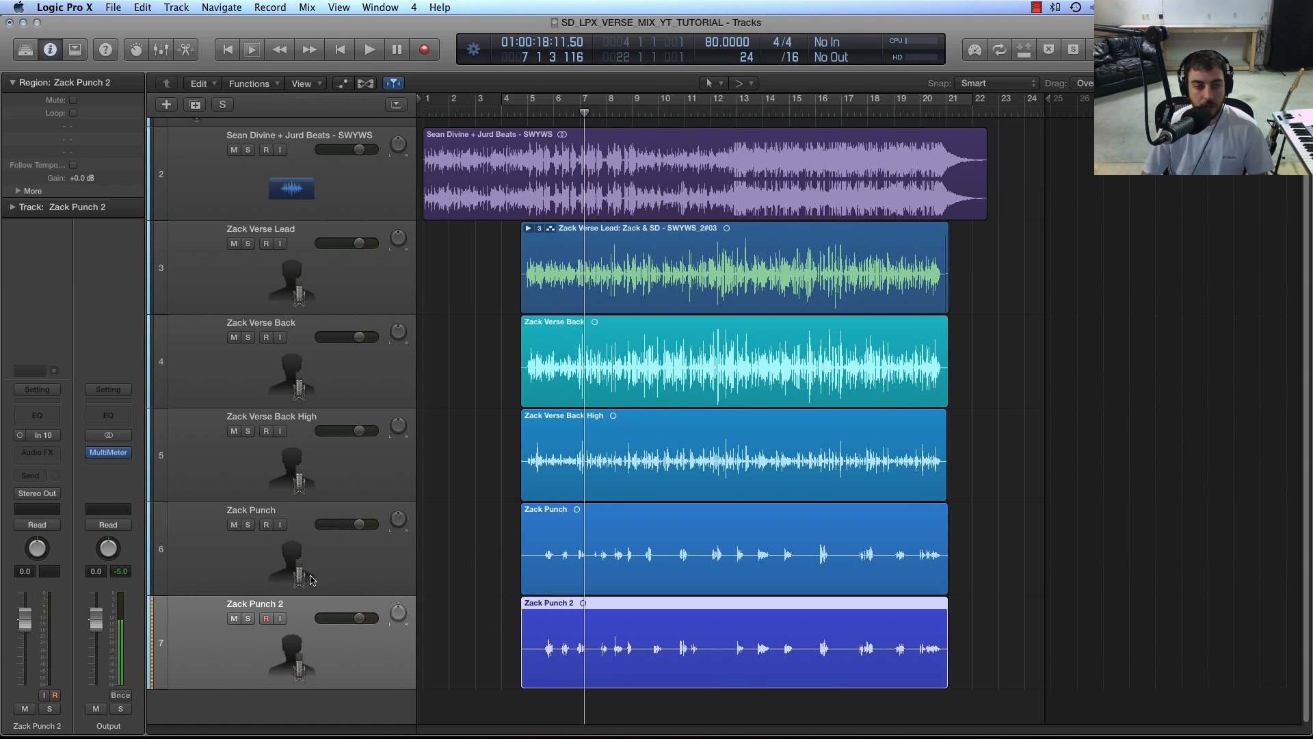
left_click(312, 579)
left_click(581, 646)
left_click(310, 643)
left_click(314, 574)
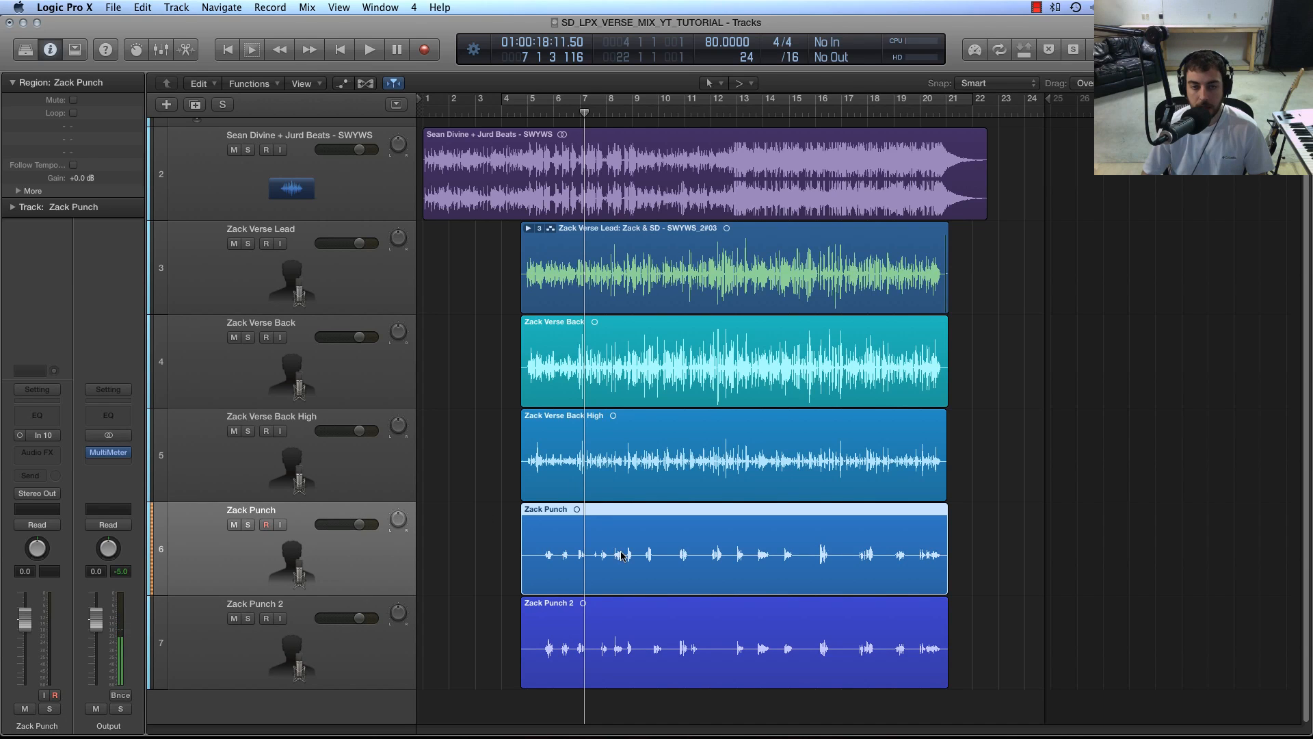
Step: Mute the Verse Back and Verse Back High vocal tracks
left_click(342, 191)
scroll(454, 377, "up", 1)
left_click(277, 316)
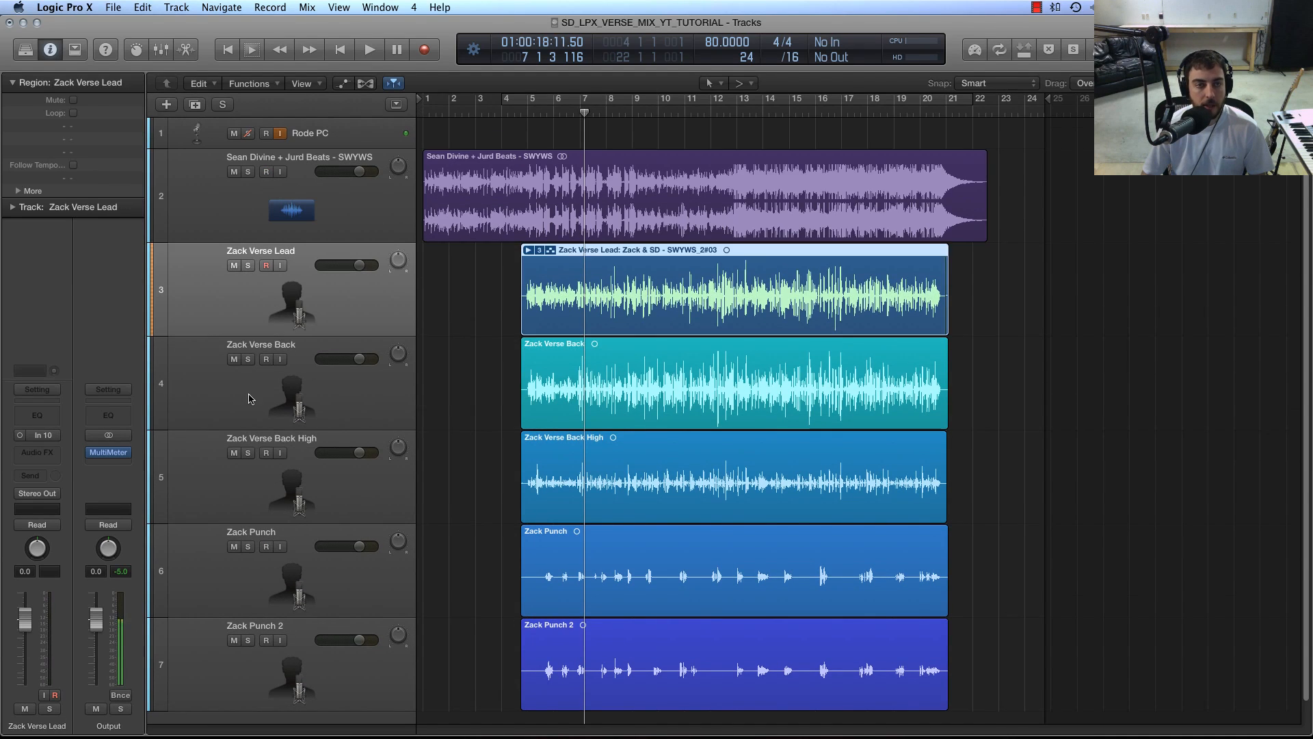
left_click(236, 369)
left_click(233, 359)
left_click(234, 453)
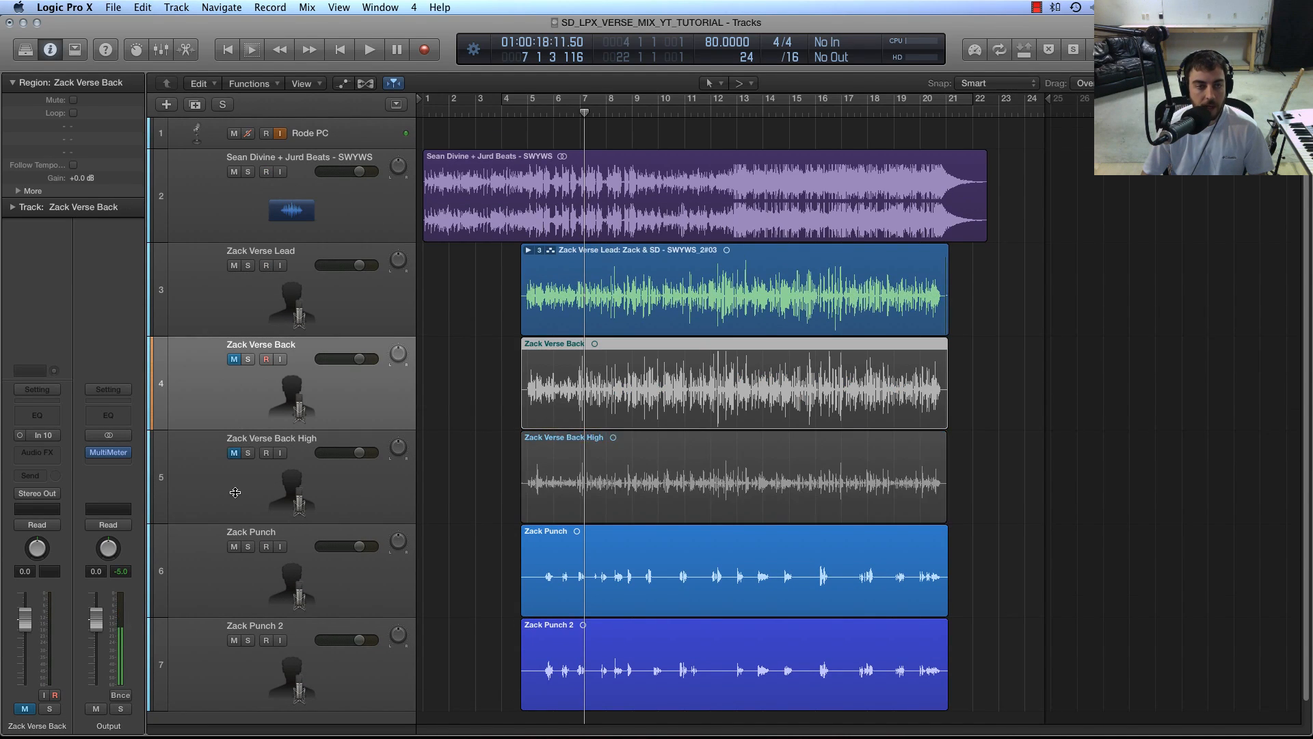
Step: Mute the Punch and Punch 2 vocal tracks
left_click(235, 546)
left_click(234, 640)
scroll(498, 509, "down", 1)
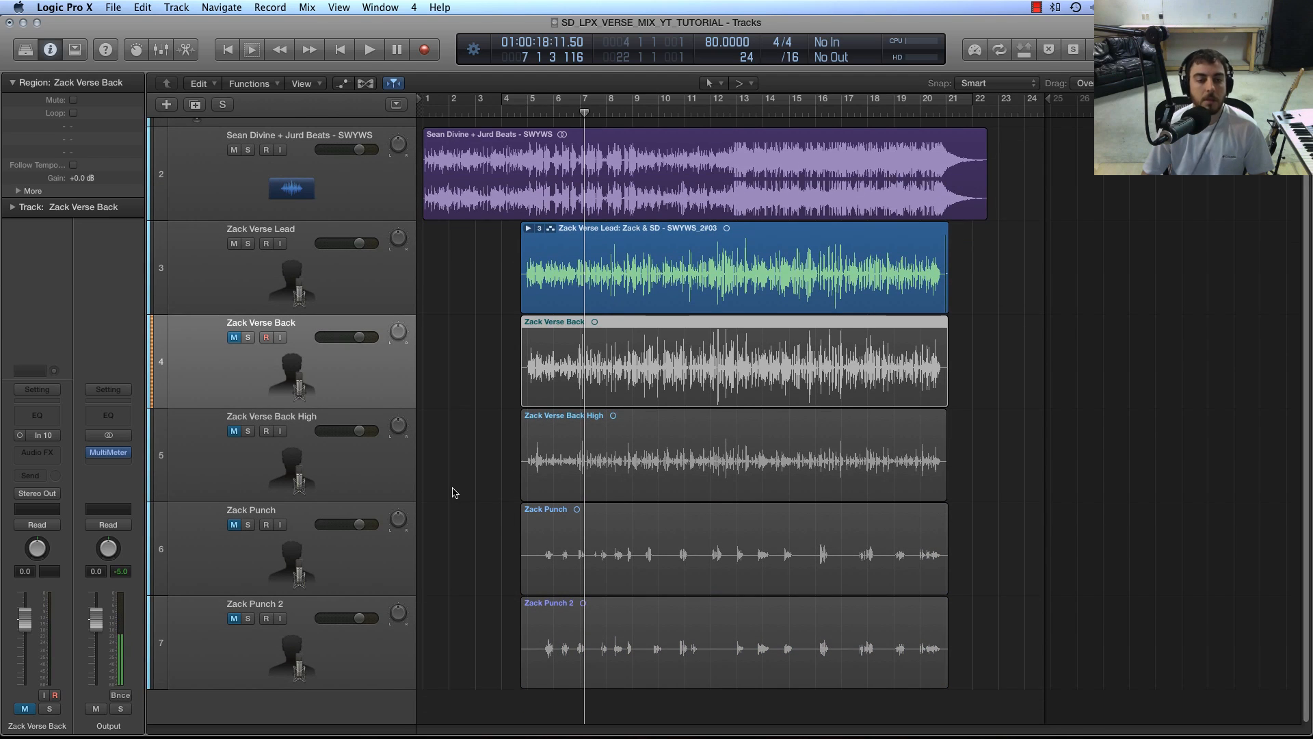
Step: Select the lead verse vocal track and place the playhead at bar 5
scroll(445, 411, "up", 1)
left_click(375, 328)
left_click(533, 114)
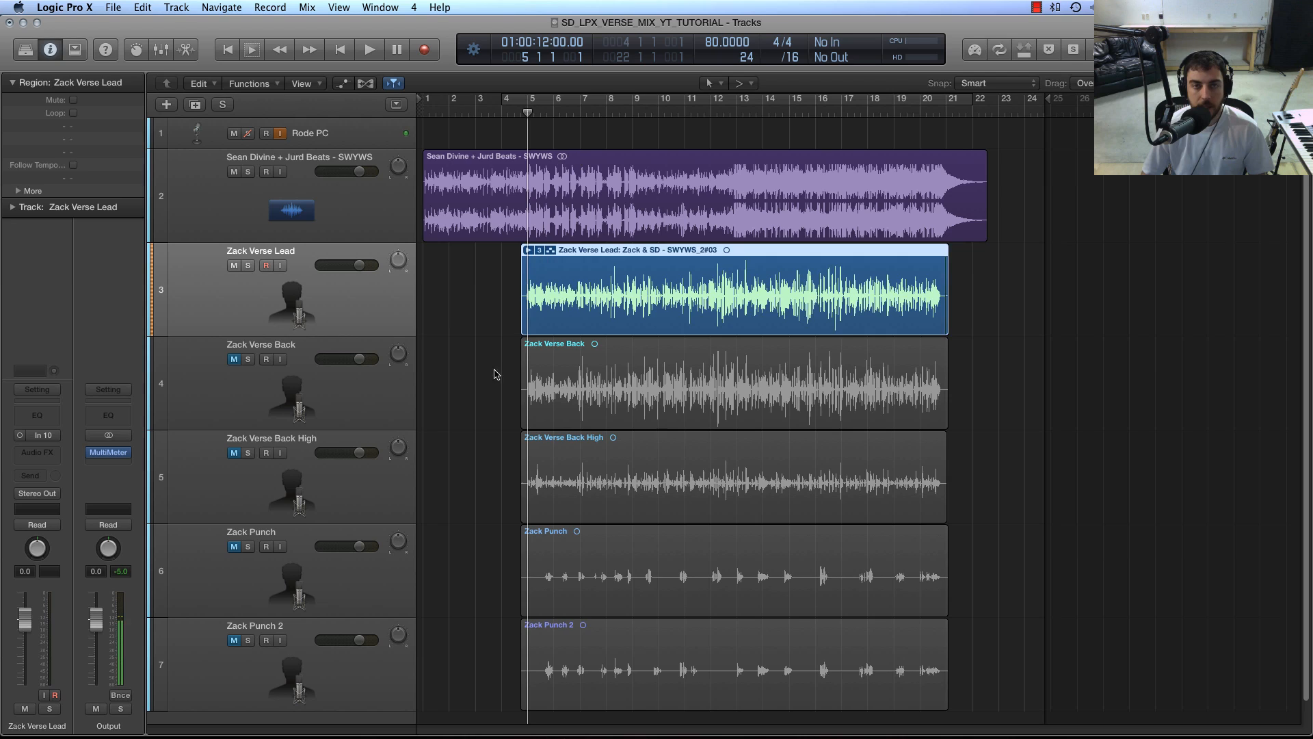
Step: Examine the lead verse vocal's waveform up close from bar 5 through the end of the verse
left_click(472, 320)
key("super+Right")
key("super+Right")
key("super+Right")
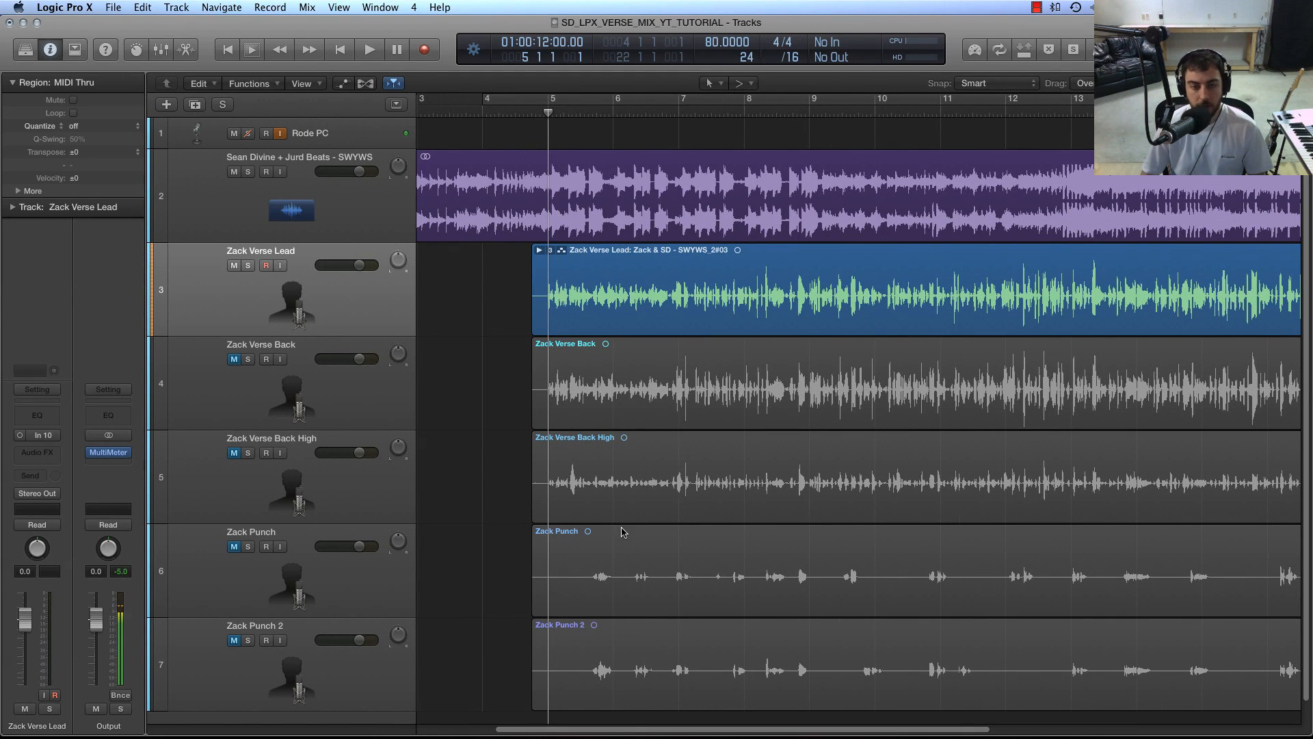
left_click_drag(619, 733, 724, 715)
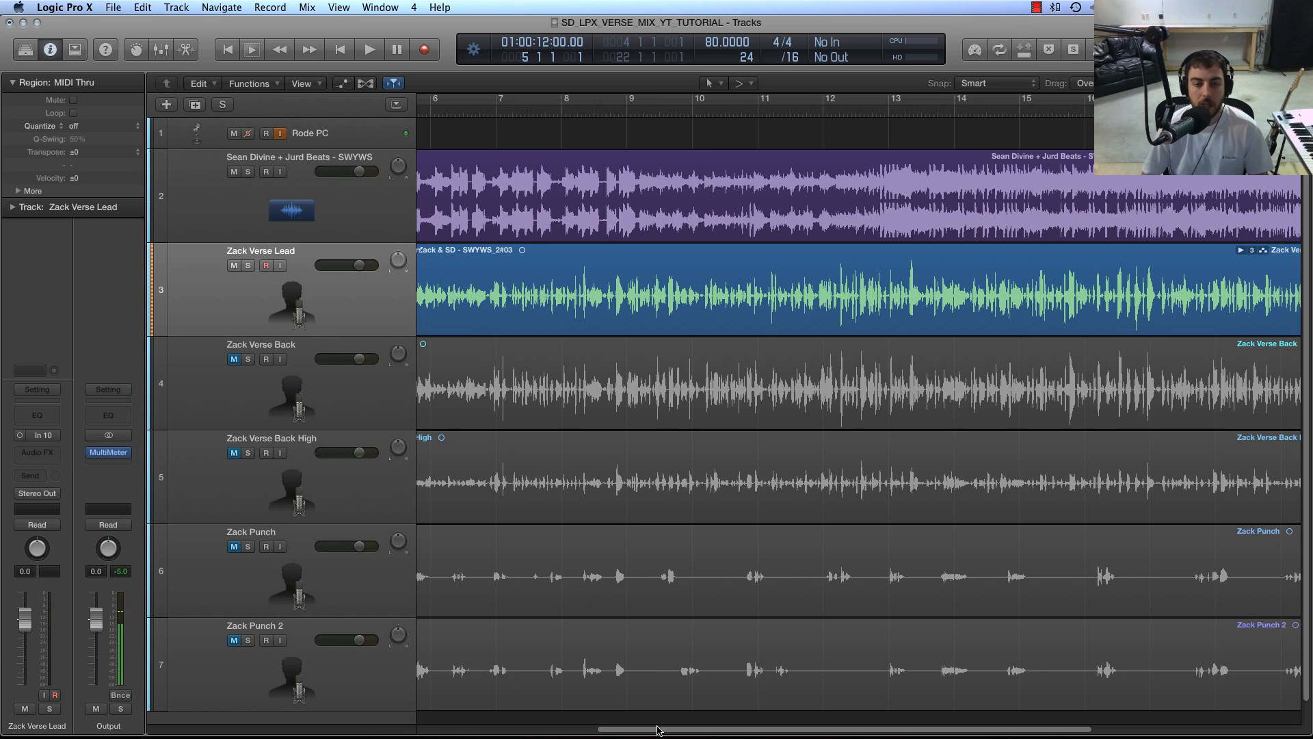
left_click_drag(659, 730, 791, 716)
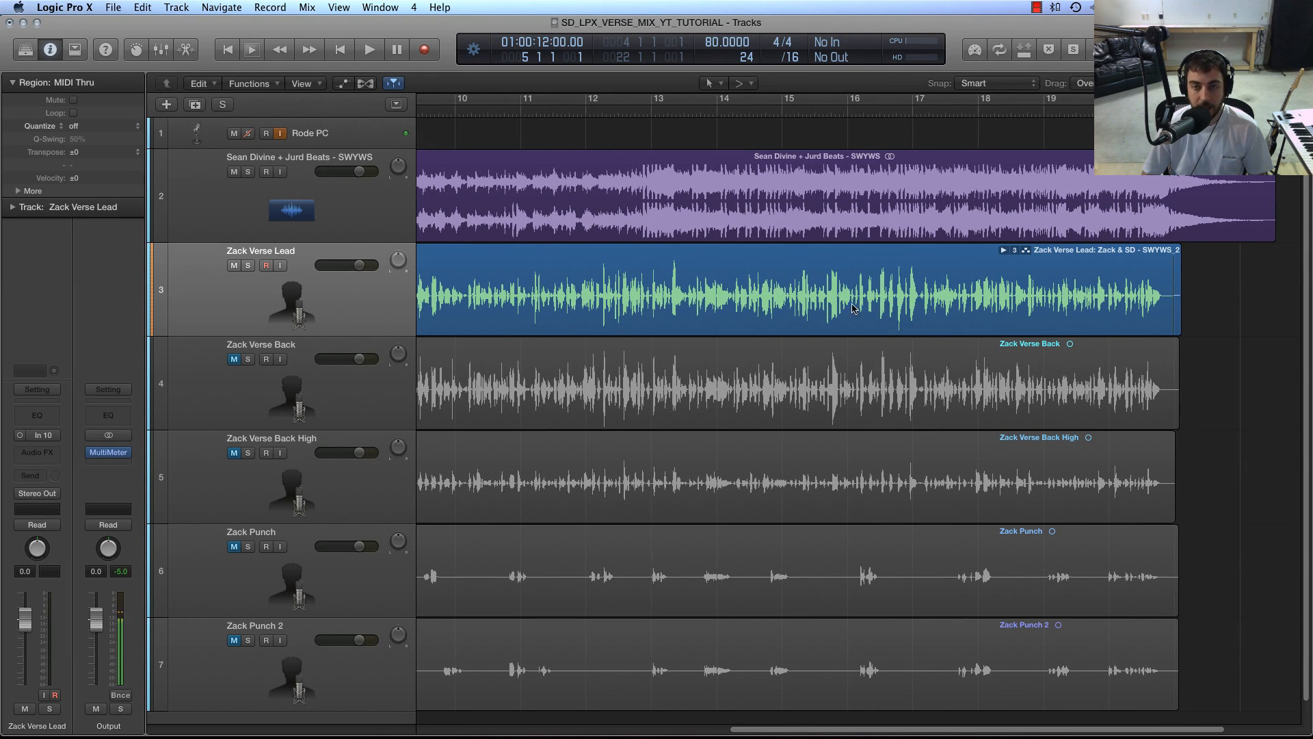
left_click_drag(771, 732, 583, 726)
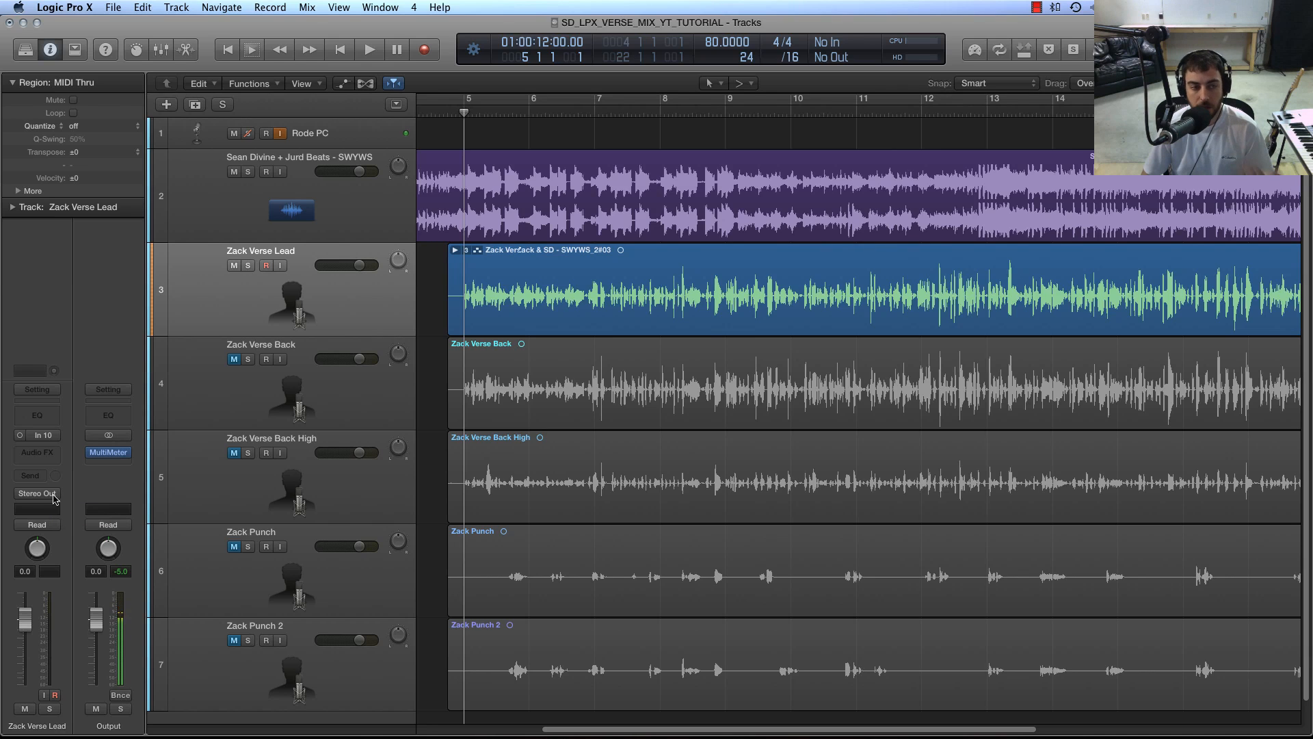
Step: Route the lead verse vocal's output to Bus 1
left_click(55, 495)
mouse_move(57, 544)
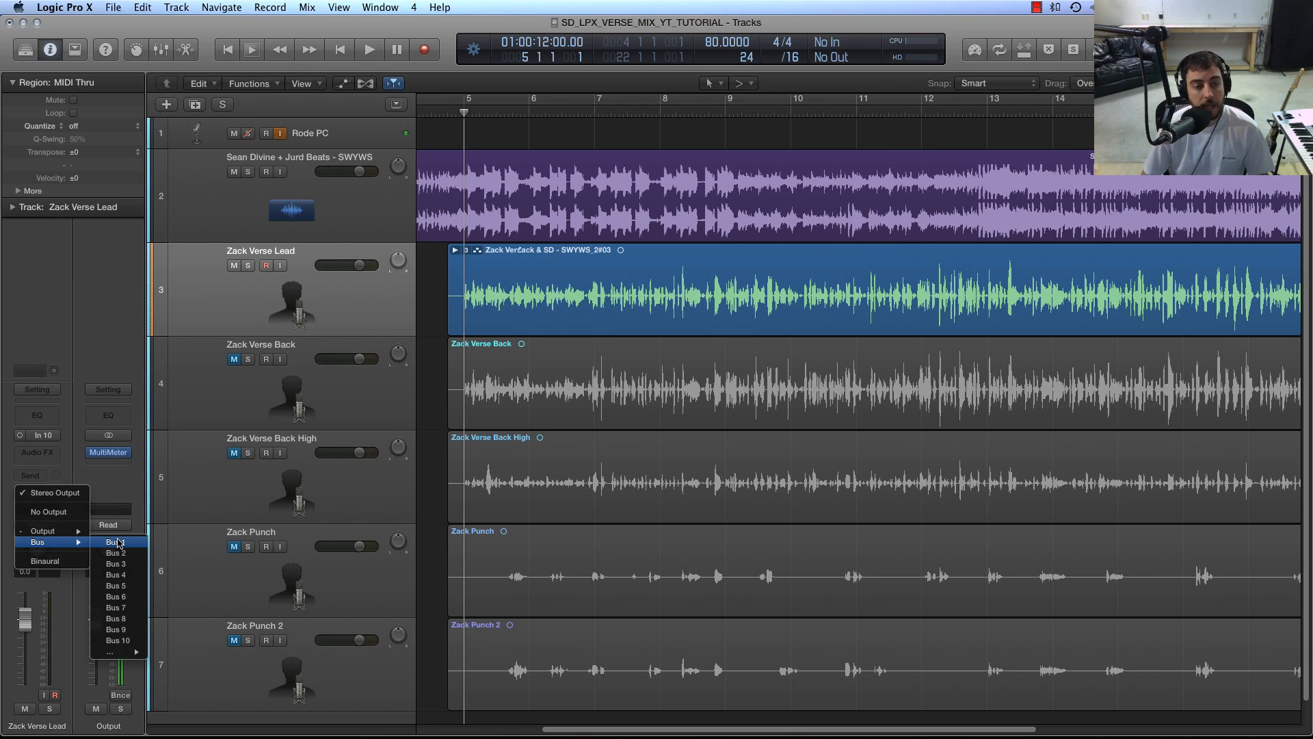
left_click(115, 542)
Step: Examine the mixer's channel strips, including the aux fed by Bus 1, and the available plug-in categories
key("x")
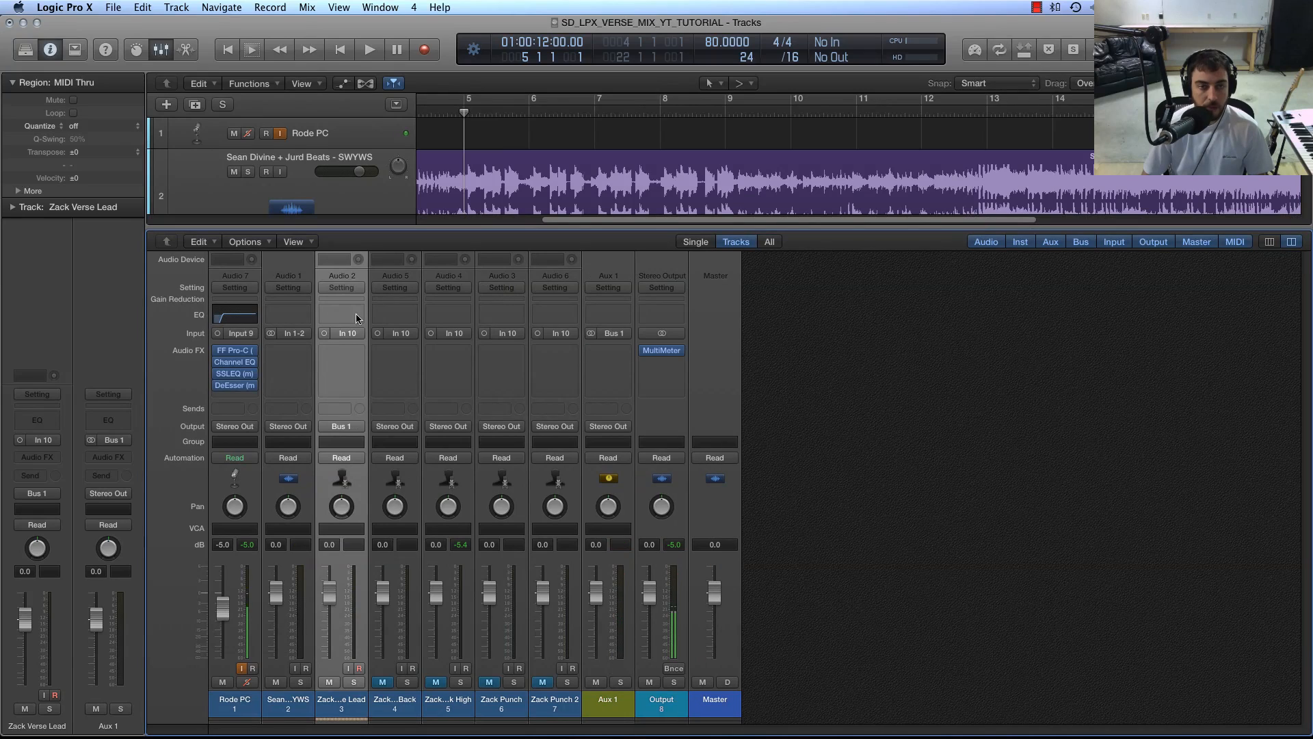
left_click(306, 356)
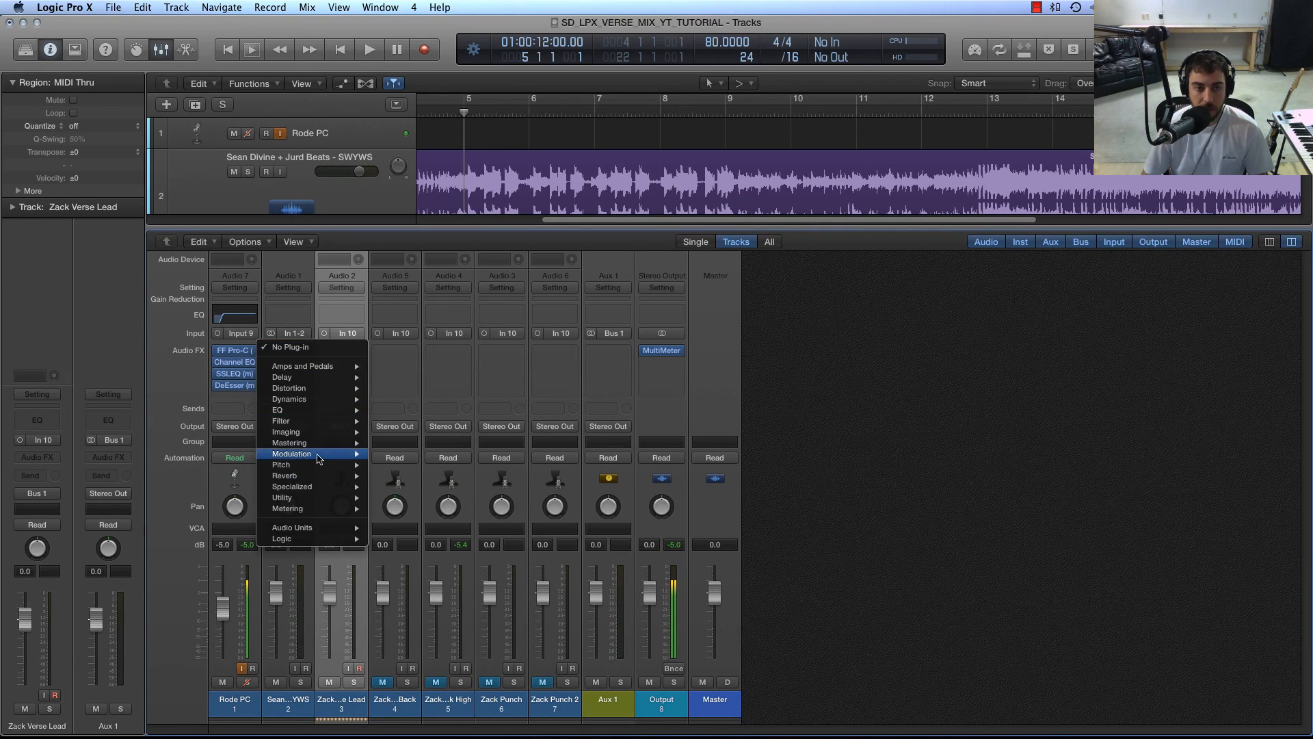
left_click(989, 398)
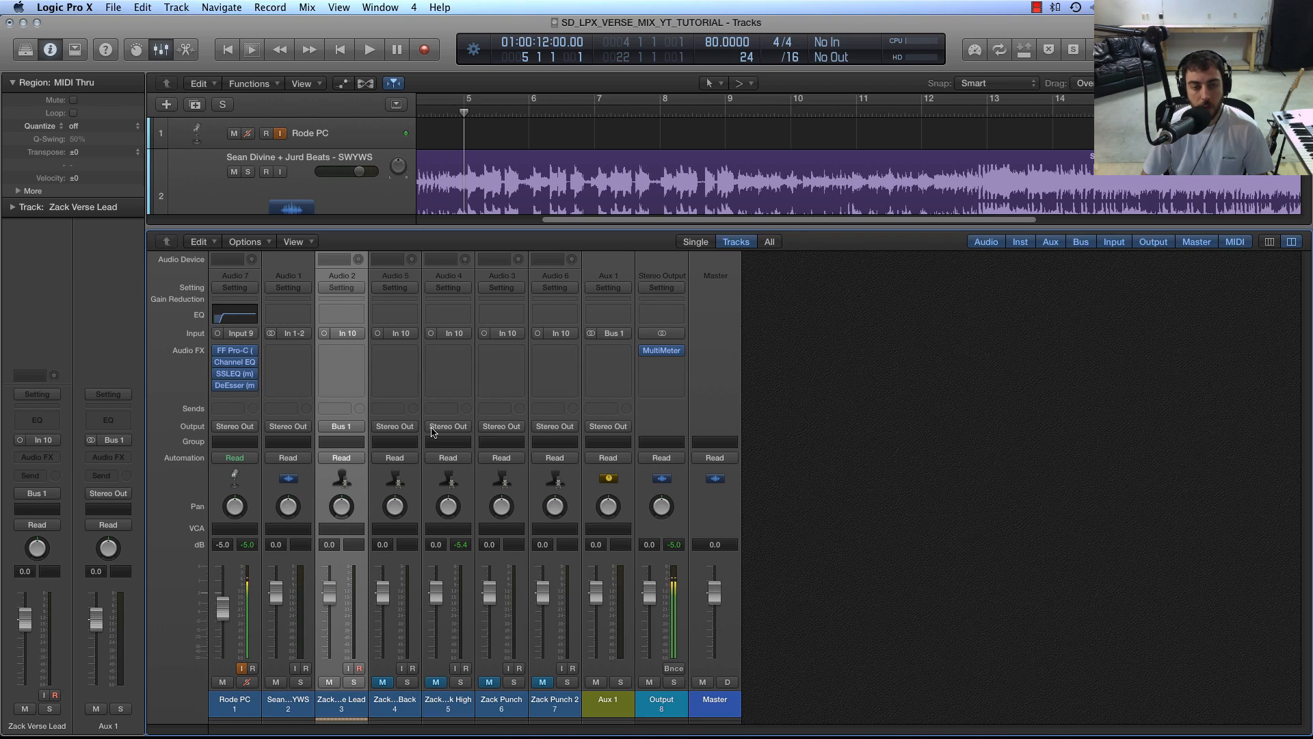
key("x")
Step: Compare the output routing and channel strips of the lead verse and Verse Back tracks
left_click(336, 327)
key("Down")
key("Up")
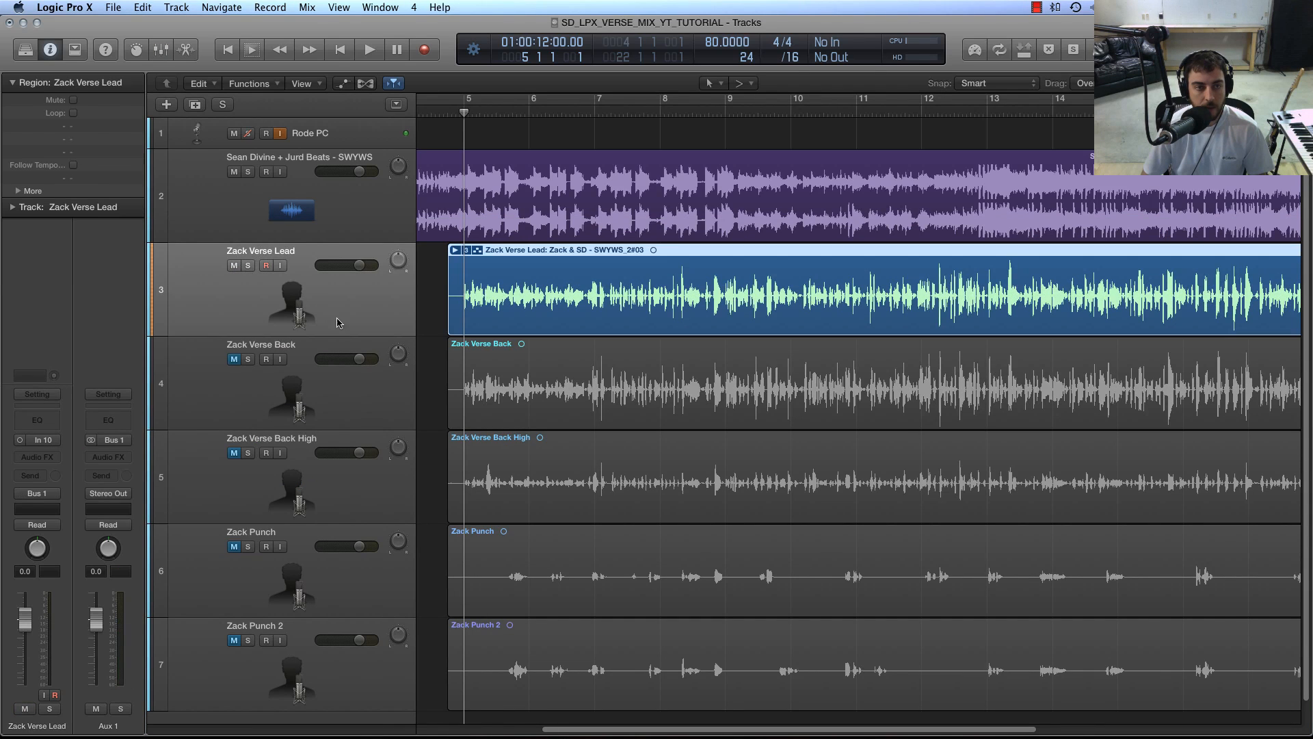
left_click(290, 388)
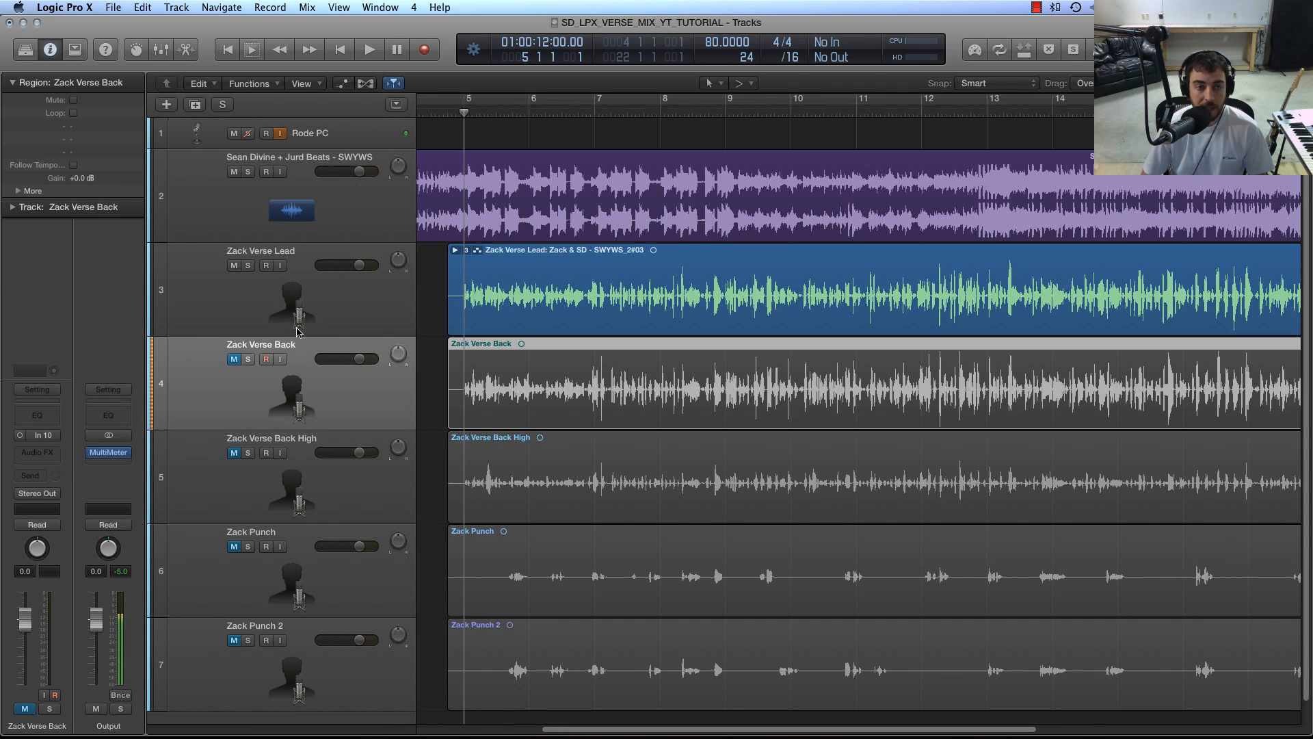
left_click(308, 311)
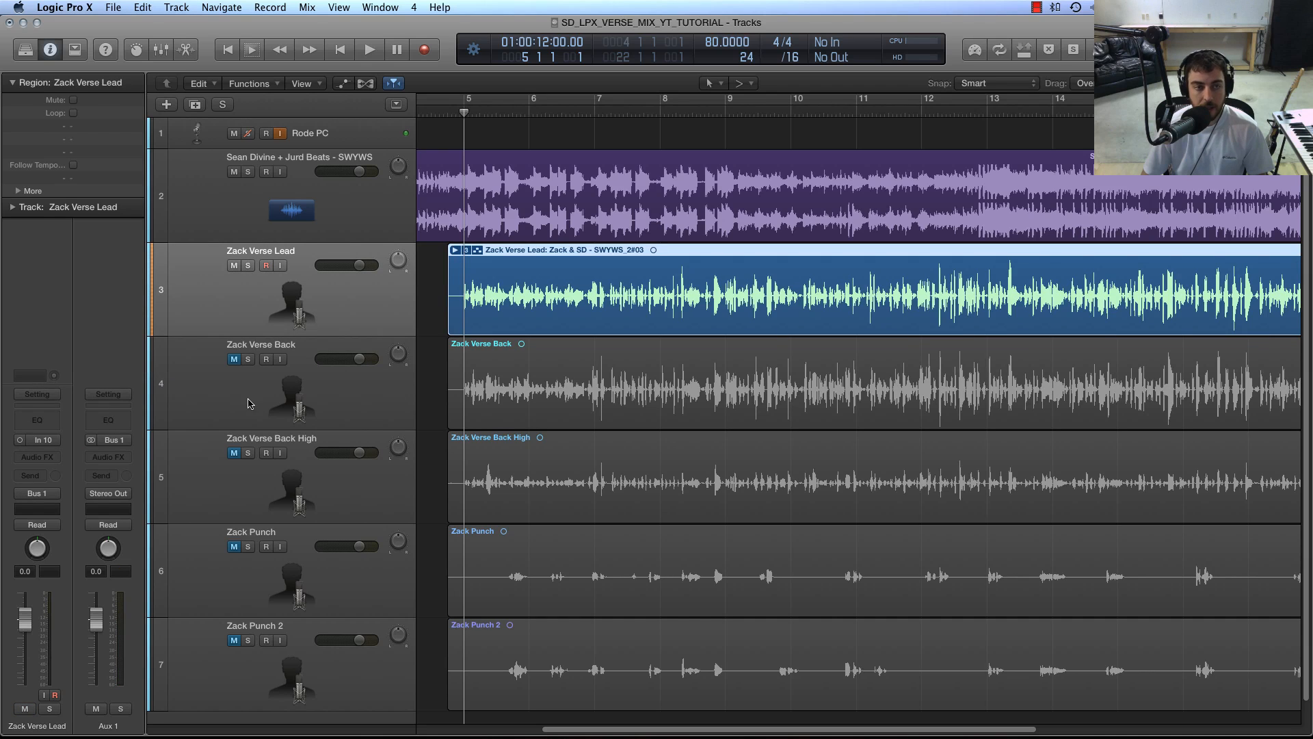
left_click(308, 390)
left_click(308, 302)
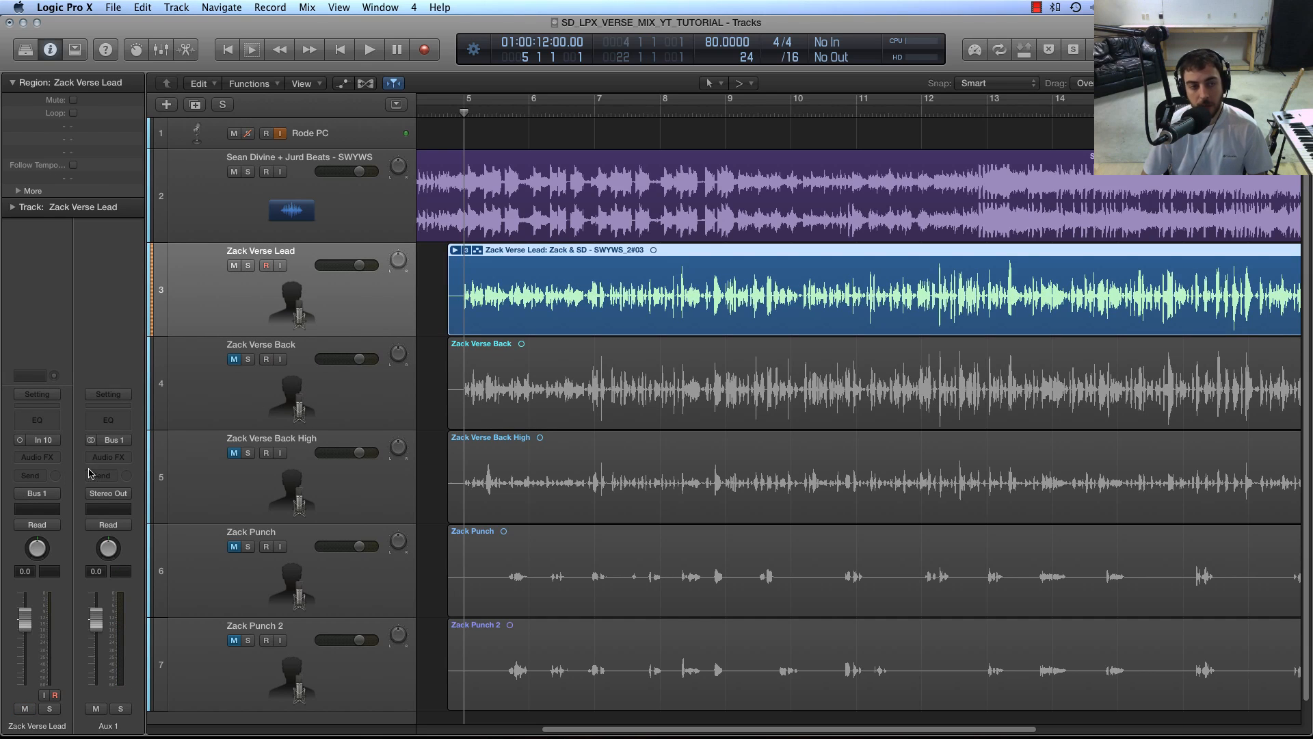
left_click(284, 381)
left_click(308, 307)
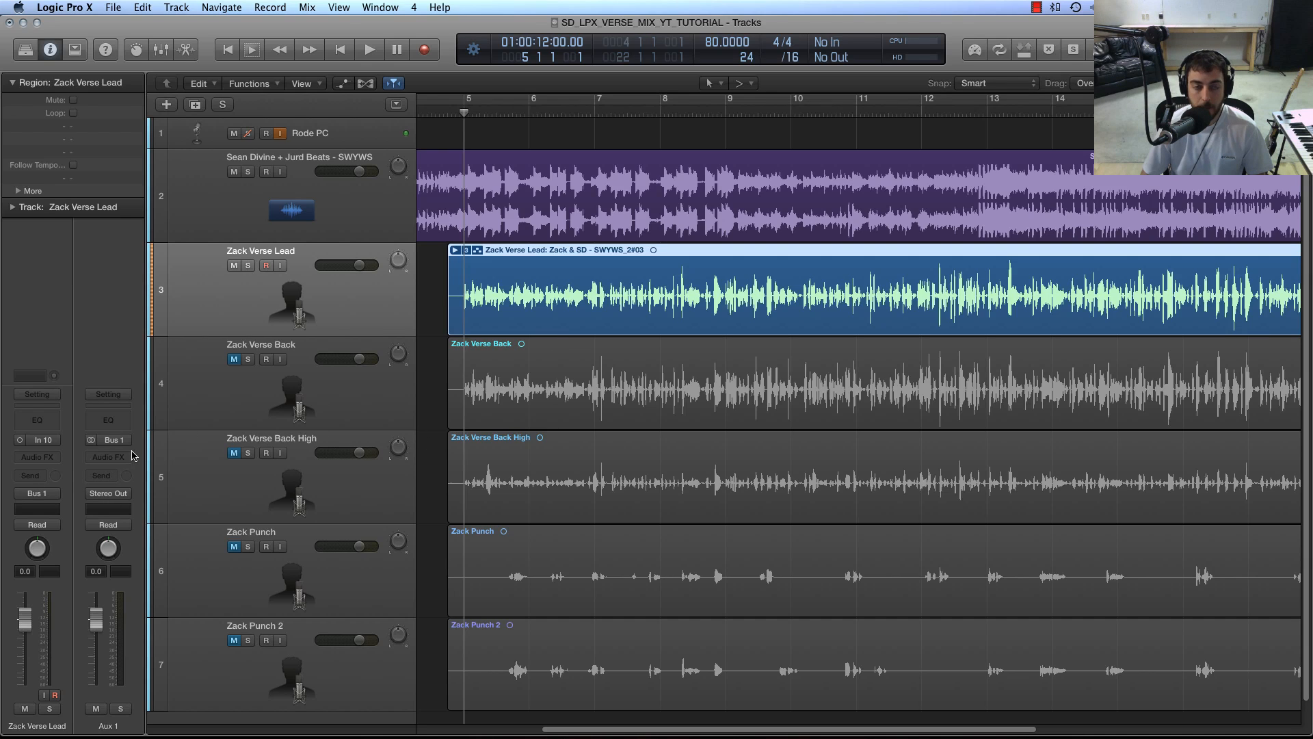
left_click(343, 377)
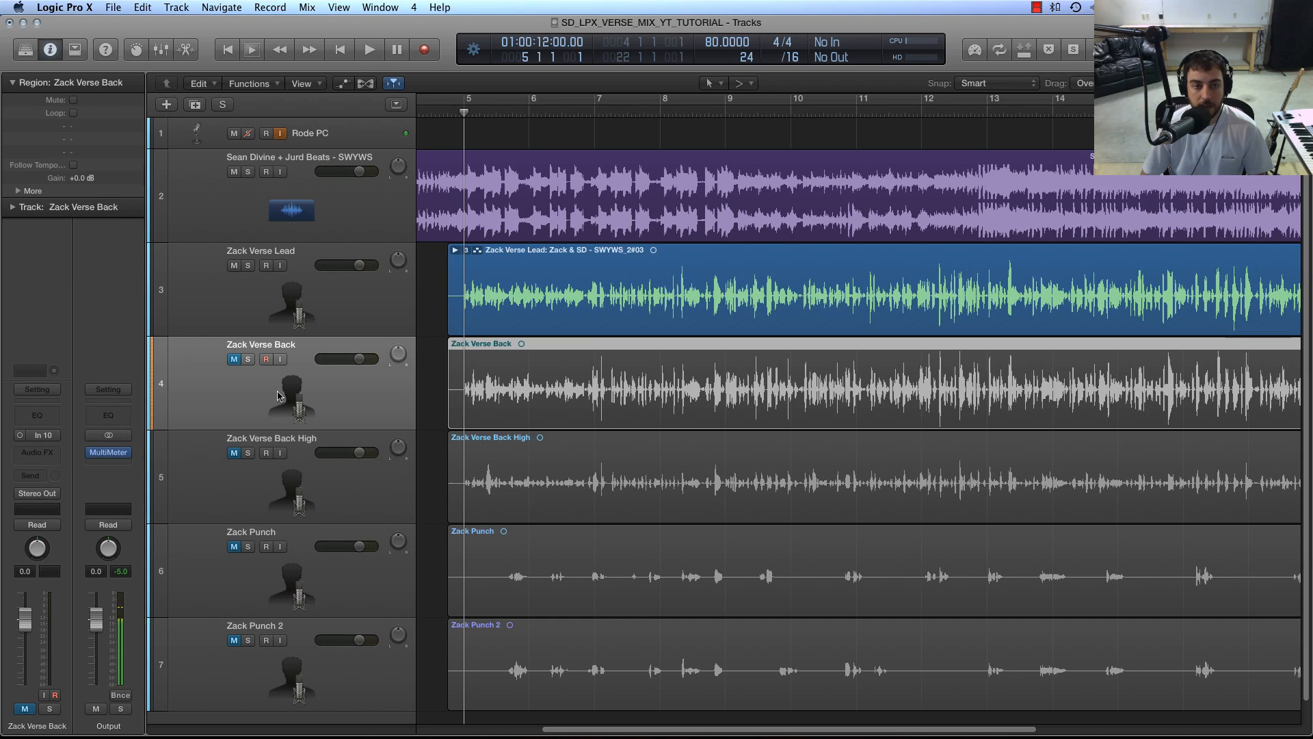
left_click(336, 315)
left_click(318, 373)
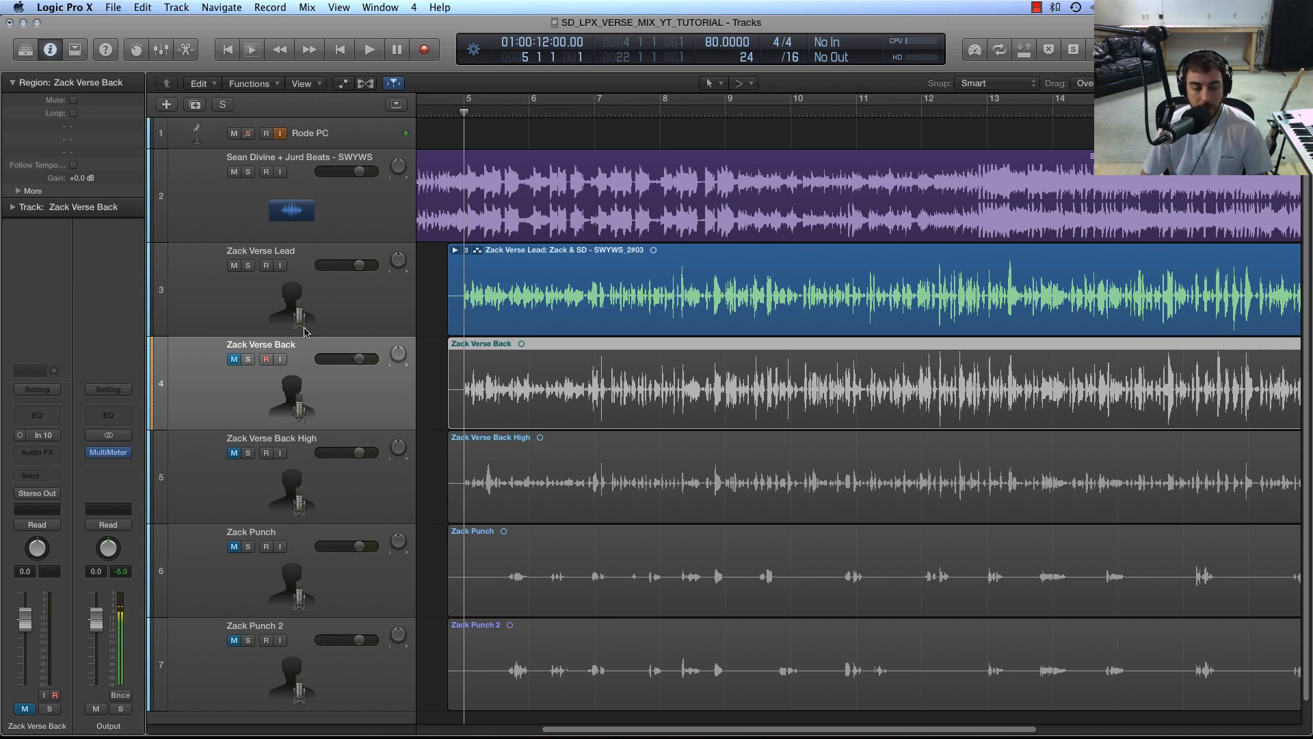
left_click(308, 316)
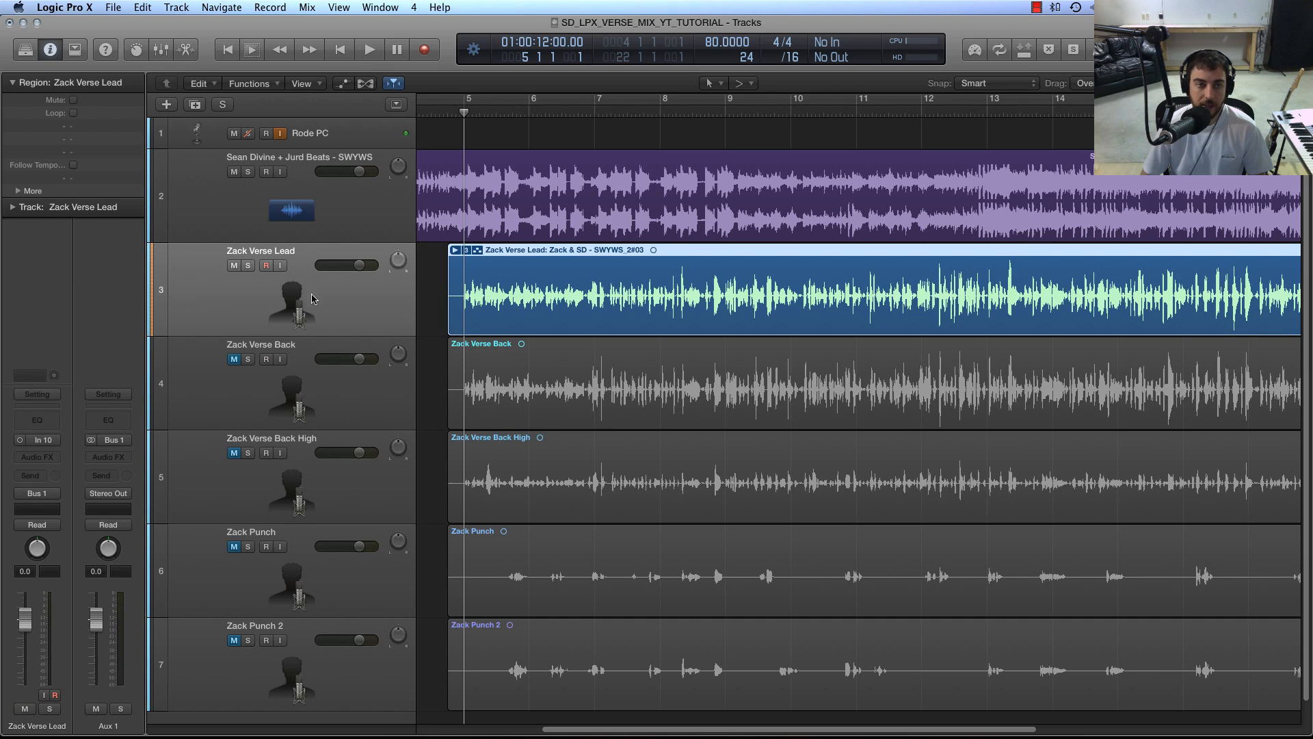
Step: Copy the FF Pro-C plug-in from the Rode PC channel onto the lead verse channel and remove the copy
key("x")
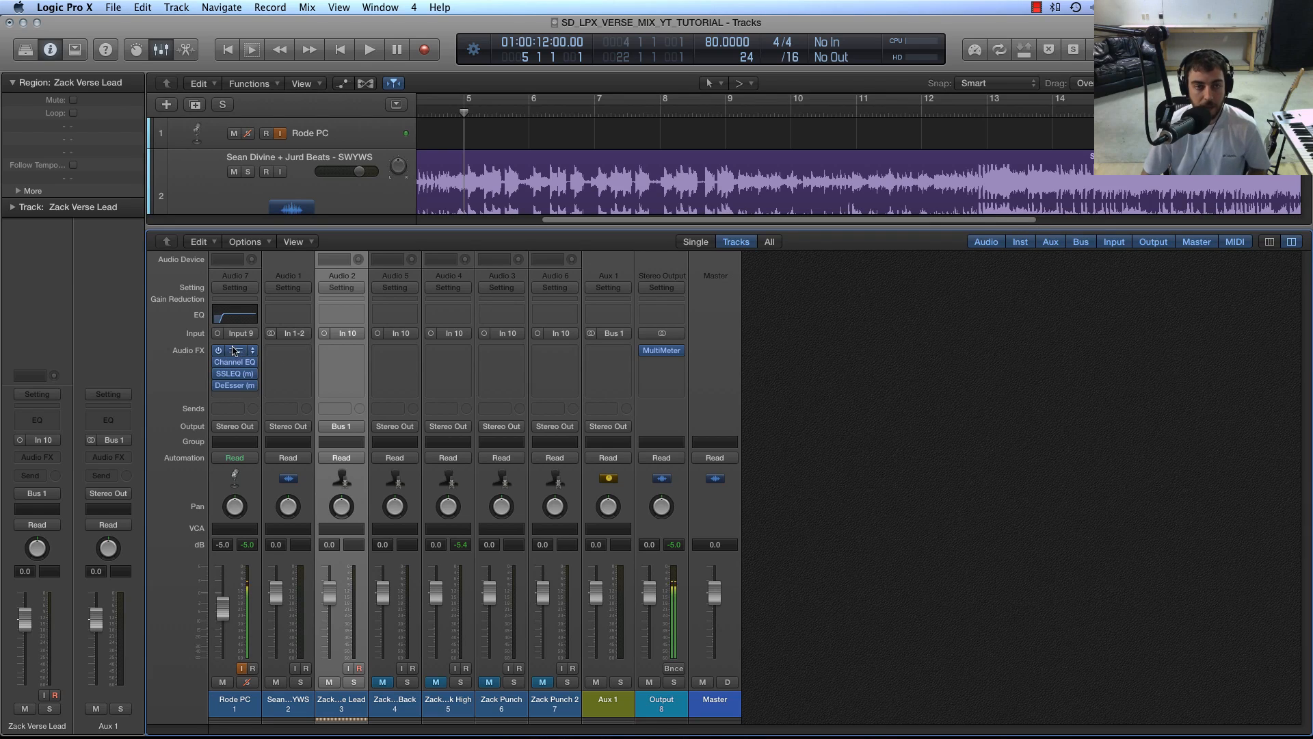
left_click_drag(234, 350, 361, 357)
left_click(361, 354)
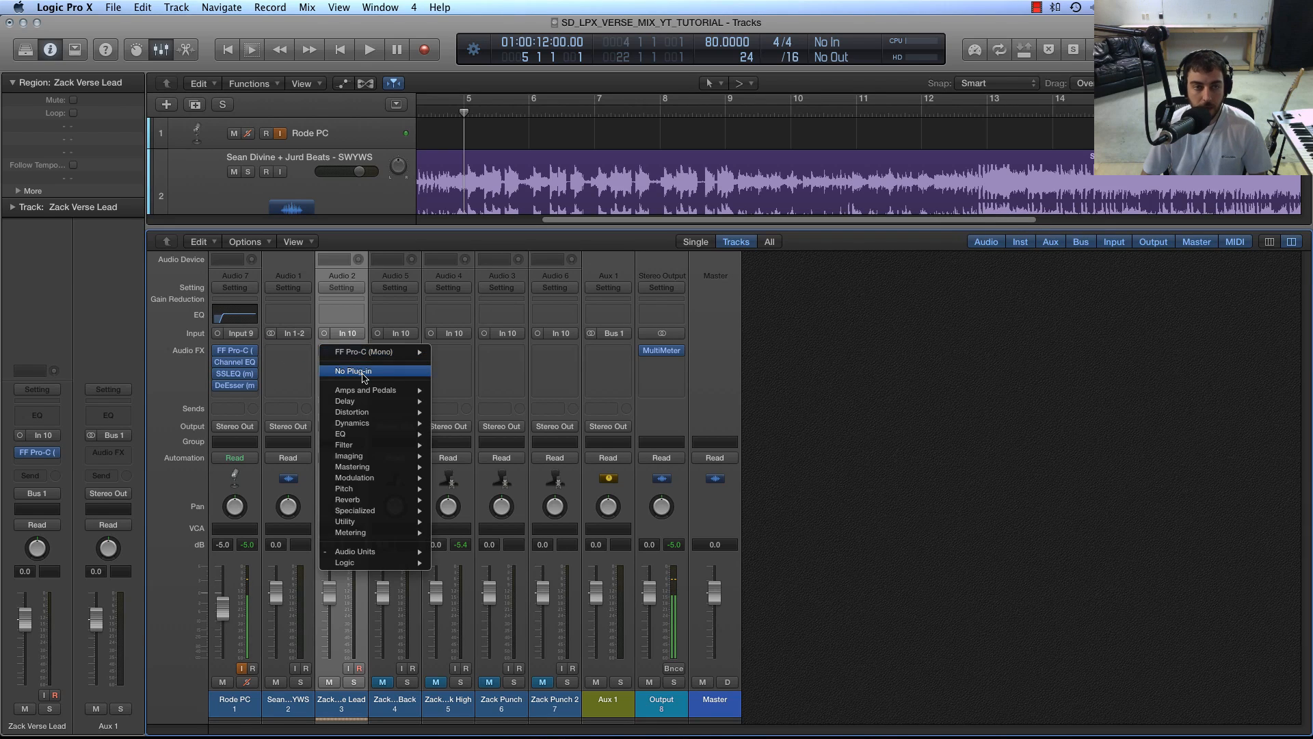
left_click(369, 371)
key("x")
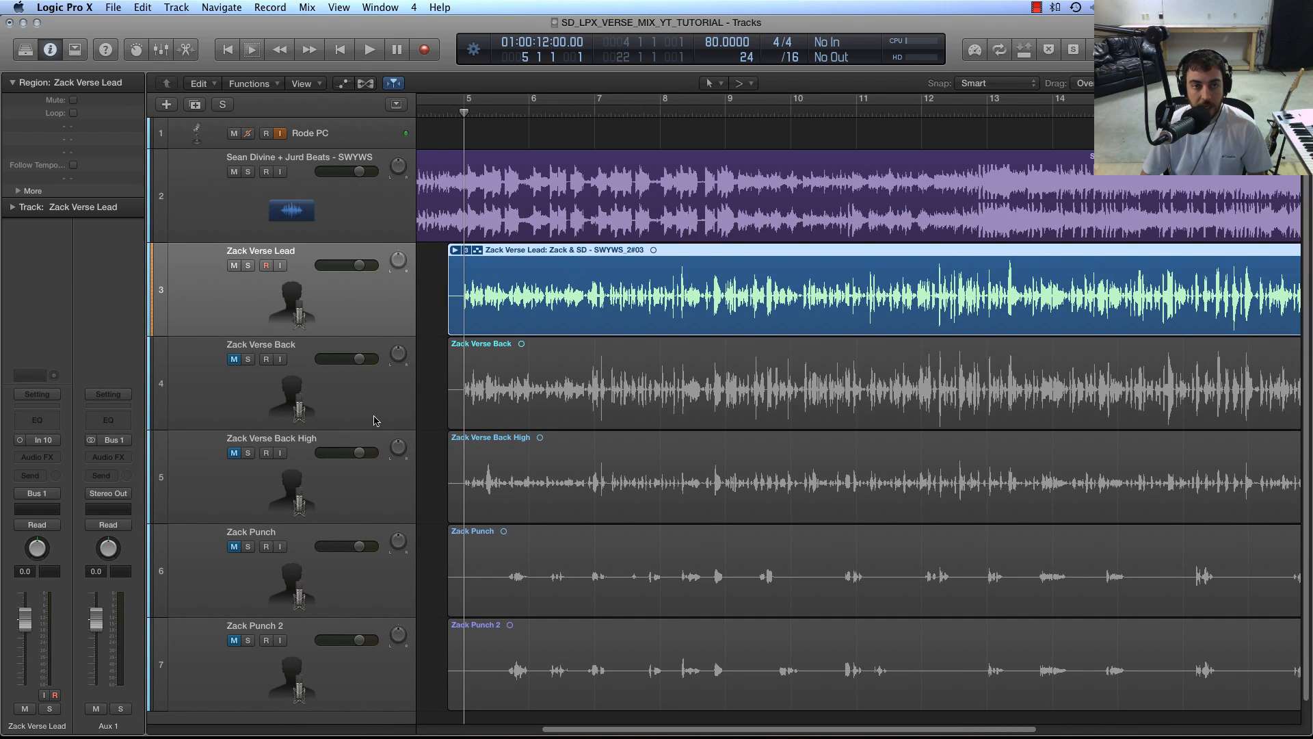
Step: Insert a Compressor on the Aux 1 channel that receives the lead verse vocal
left_click(348, 390)
left_click(317, 328)
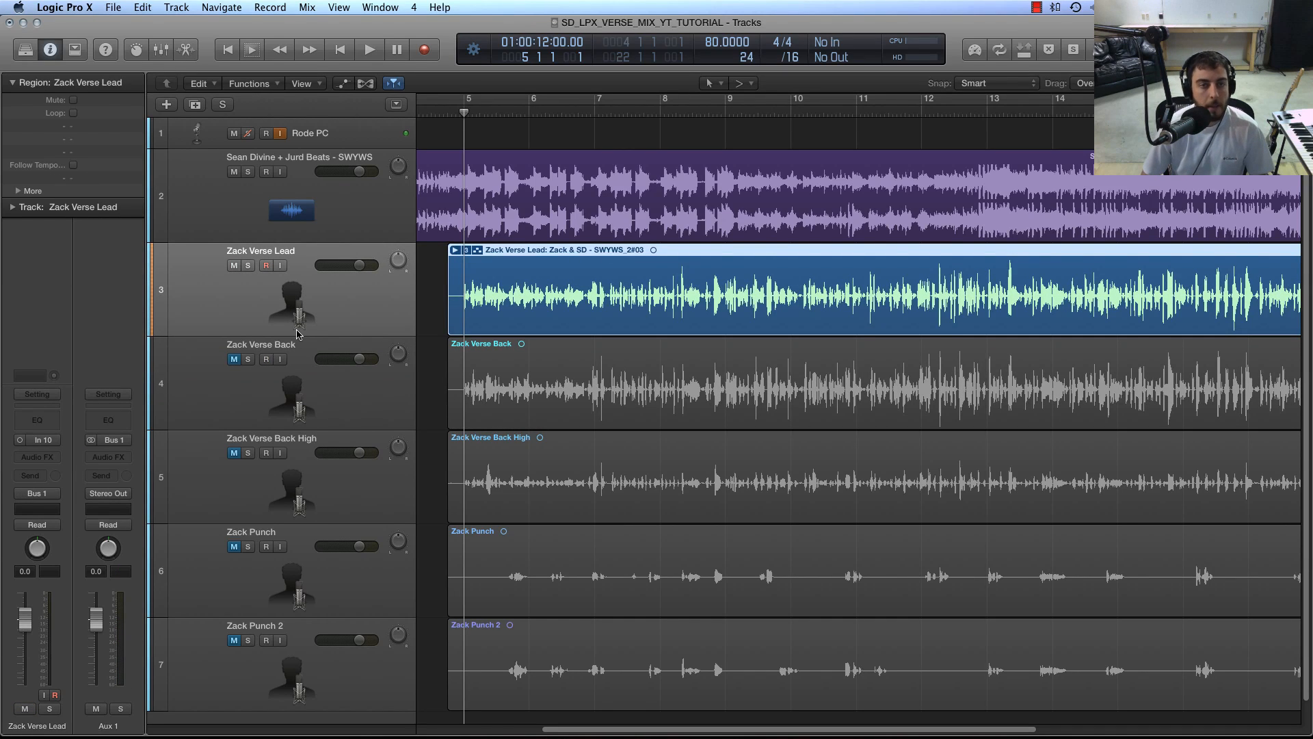
scroll(297, 334, "down", 2)
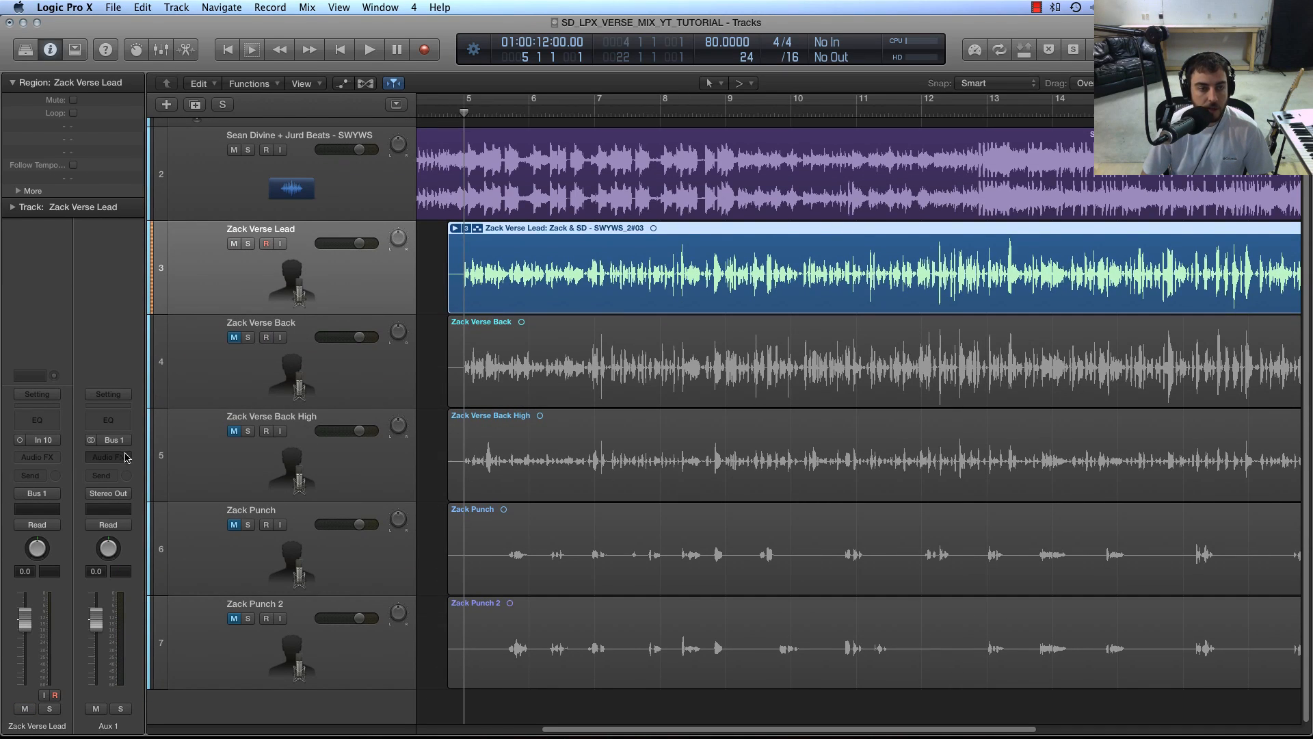
left_click(108, 456)
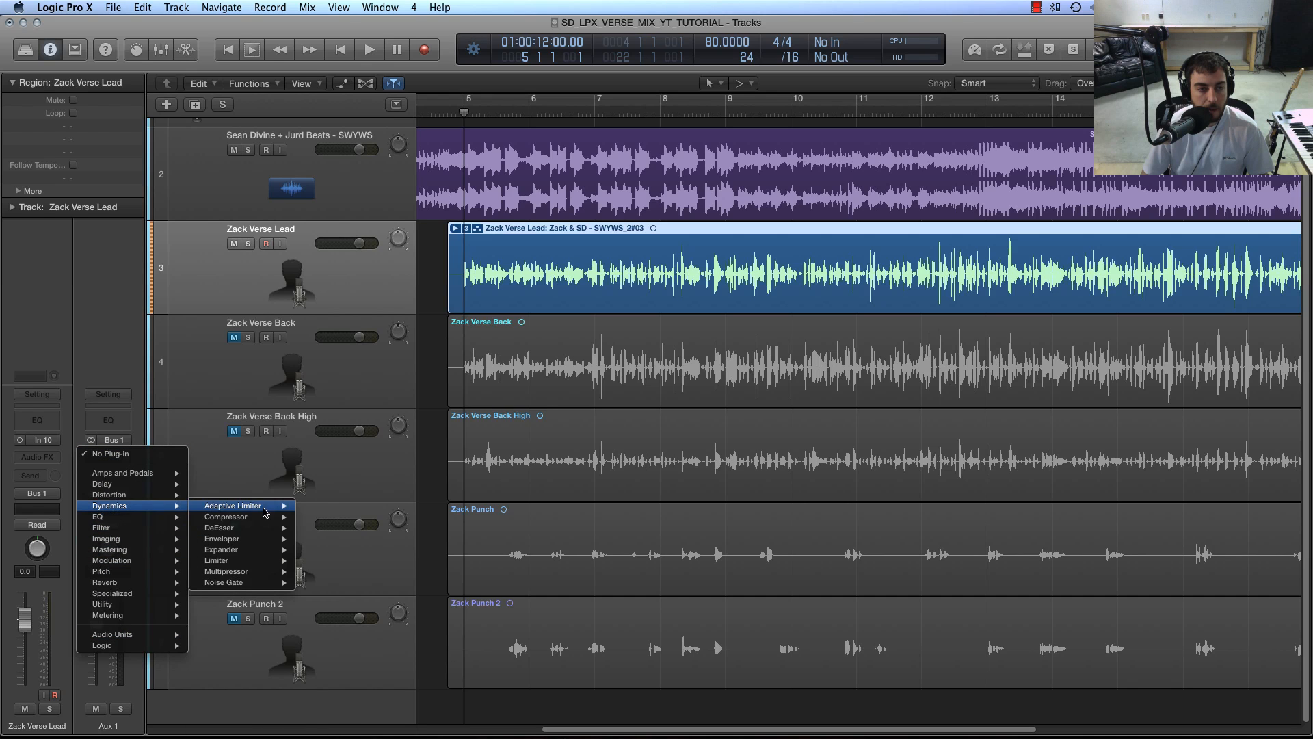
left_click(311, 522)
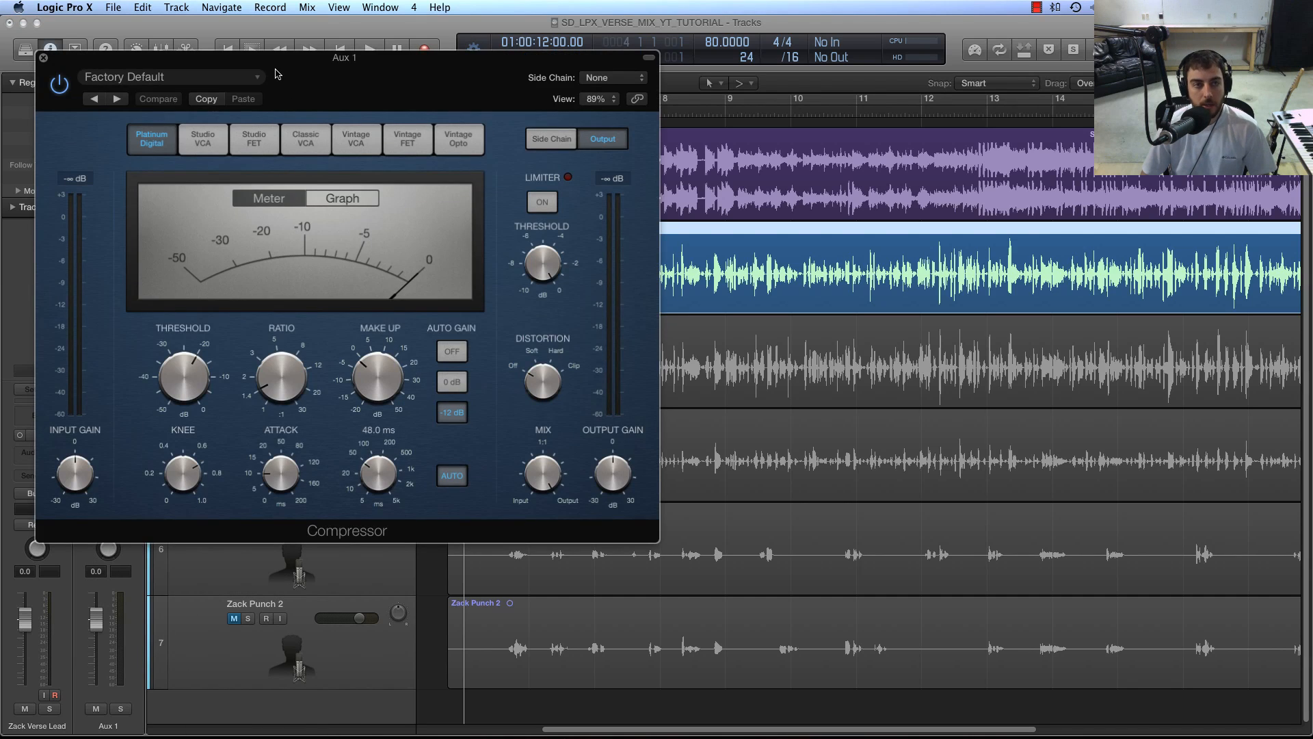
left_click_drag(277, 59, 701, 215)
Step: Preview the compressor's circuit types from Studio VCA through Vintage Opto and return to Platinum Digital
left_click(626, 305)
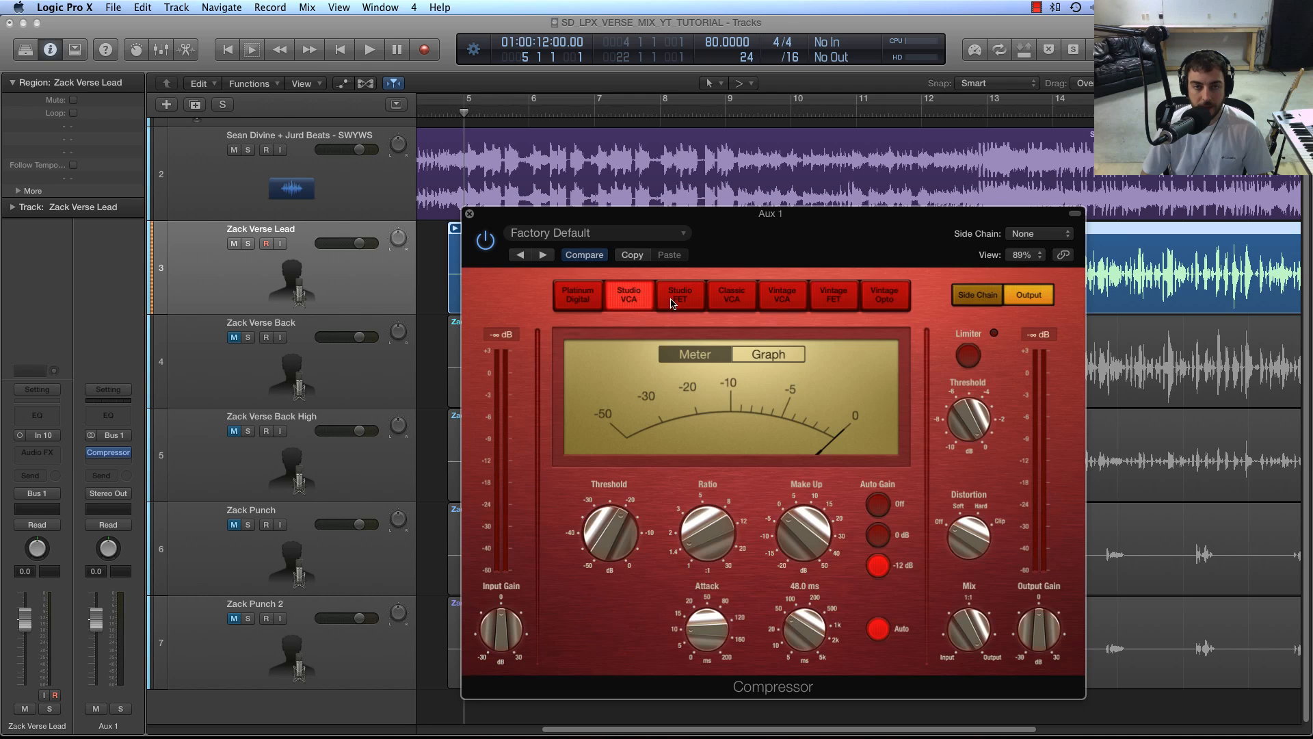
left_click(680, 295)
left_click(731, 295)
left_click(782, 296)
left_click(838, 297)
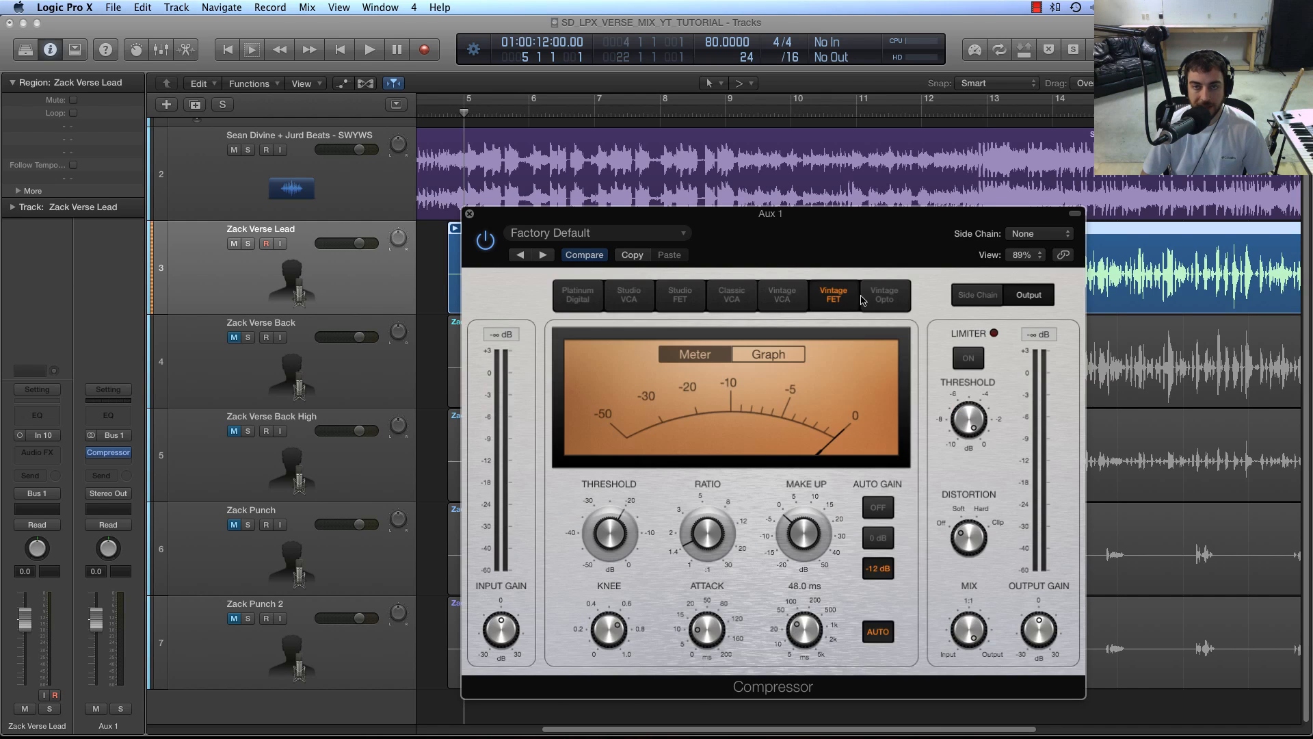
left_click(885, 295)
left_click(592, 299)
Step: Set the compressor's ratio to 4.2:1 and threshold to 0 dB, and audition the verse from bar 5
left_click_drag(561, 212, 560, 169)
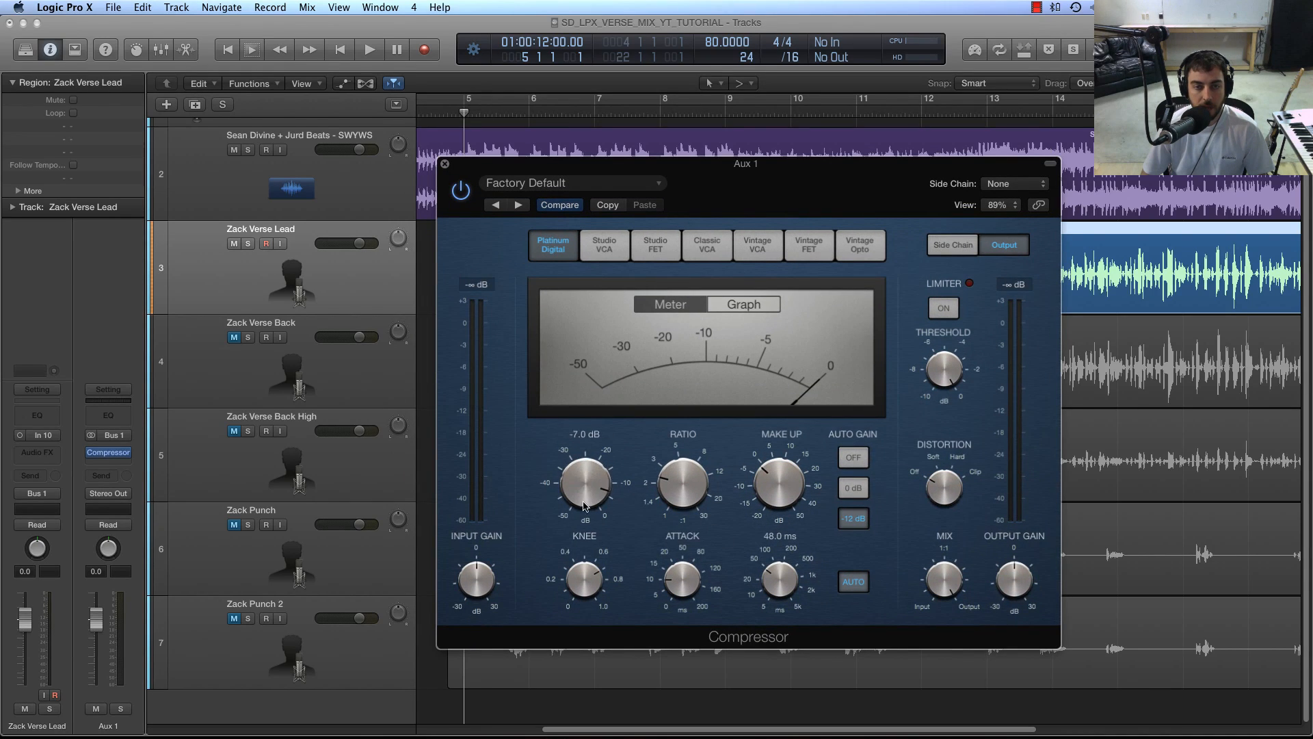
left_click_drag(678, 484, 679, 474)
left_click_drag(573, 481, 572, 497)
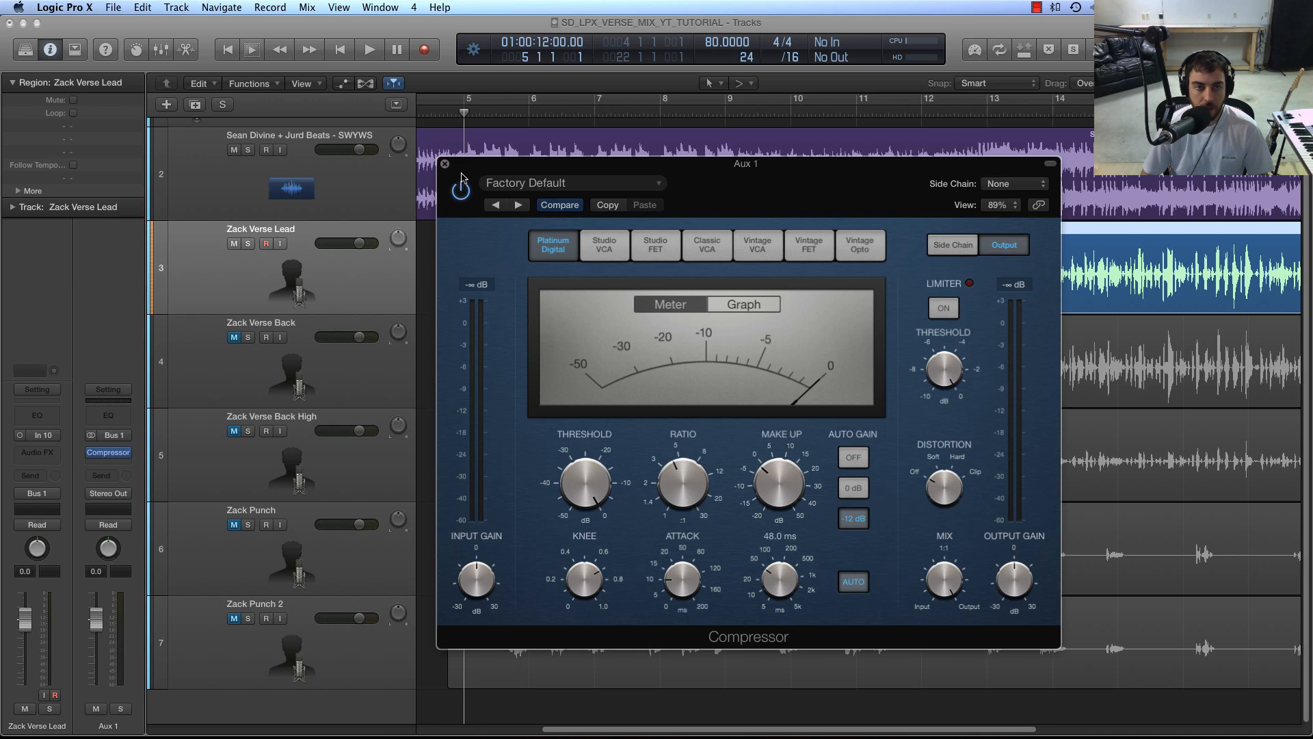
left_click_drag(462, 176, 540, 233)
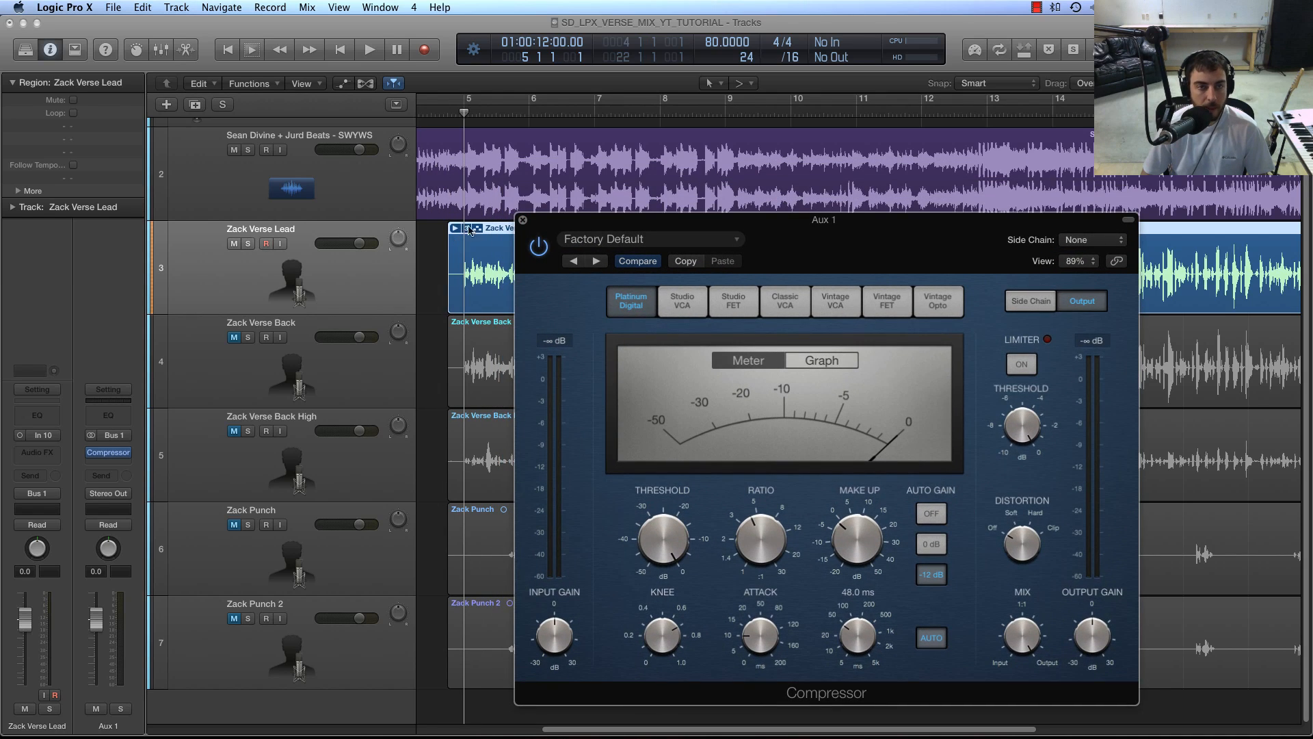
key("space")
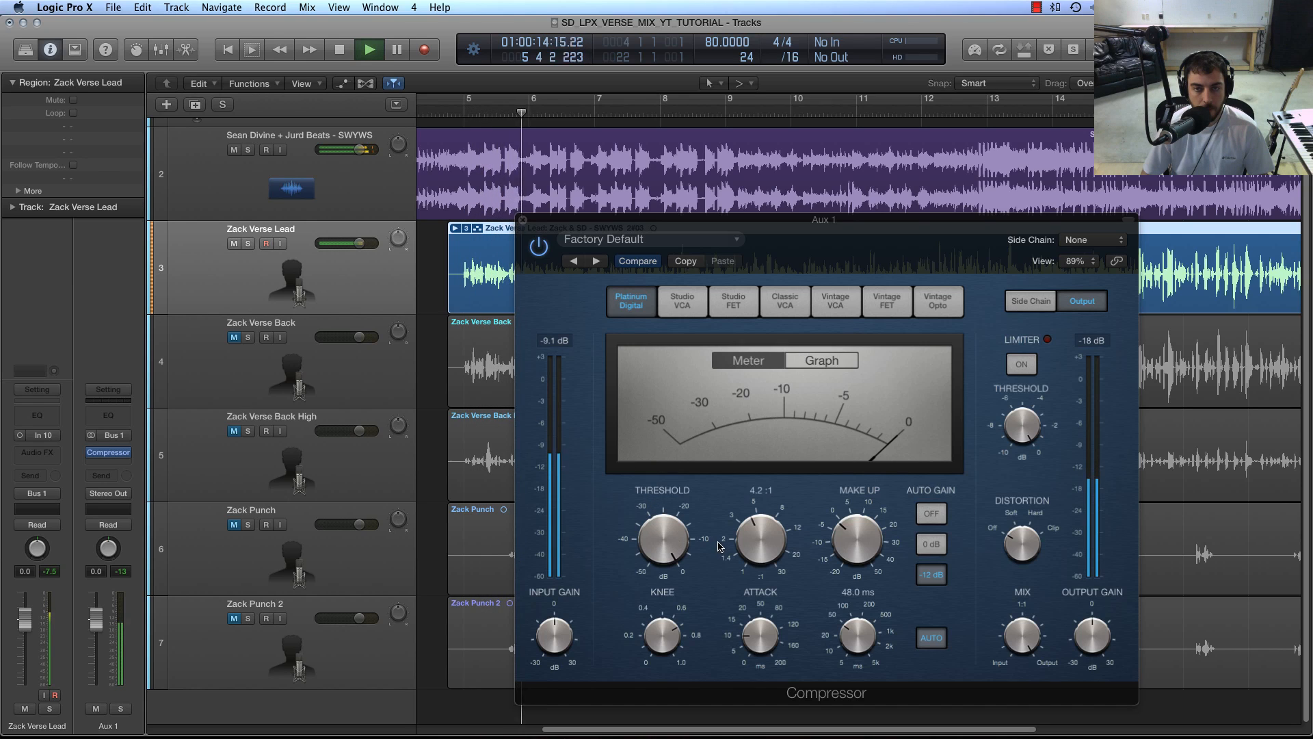
key("space")
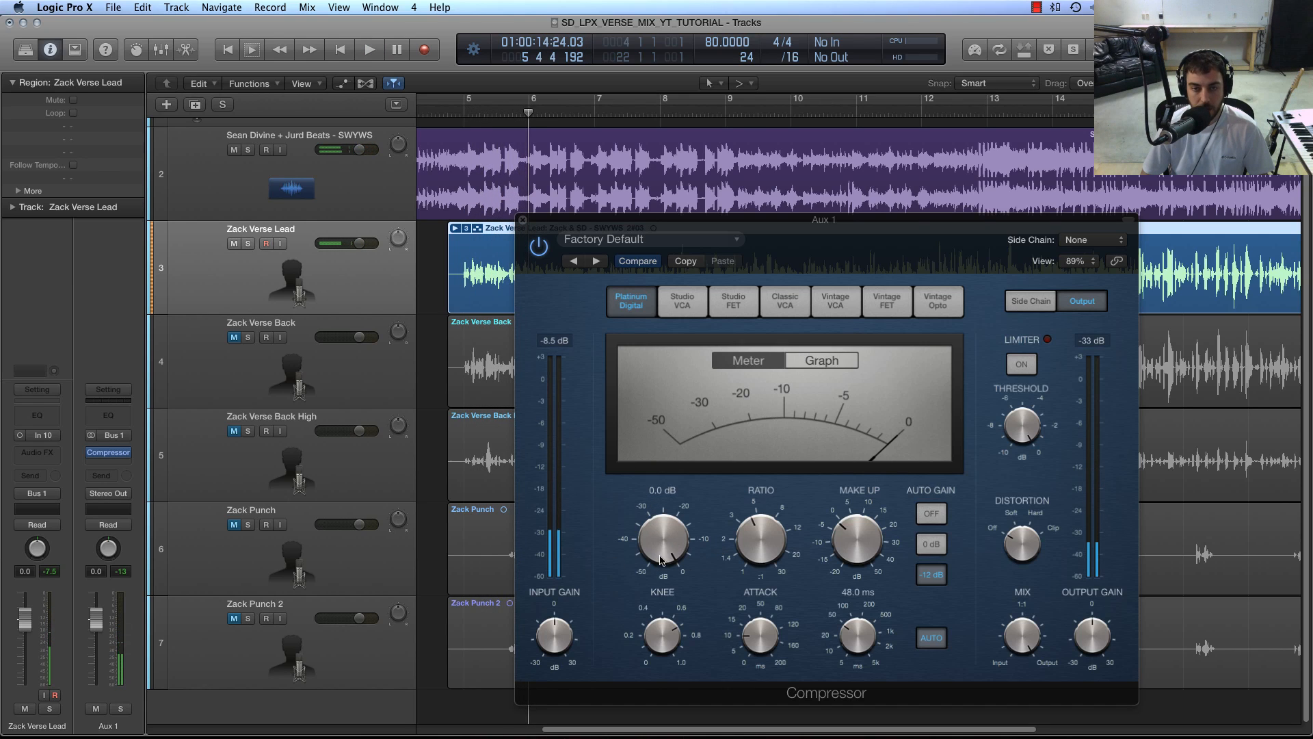
Step: Lower the compressor's threshold to -18.0 dB while auditioning the lead verse vocal
left_click(662, 543)
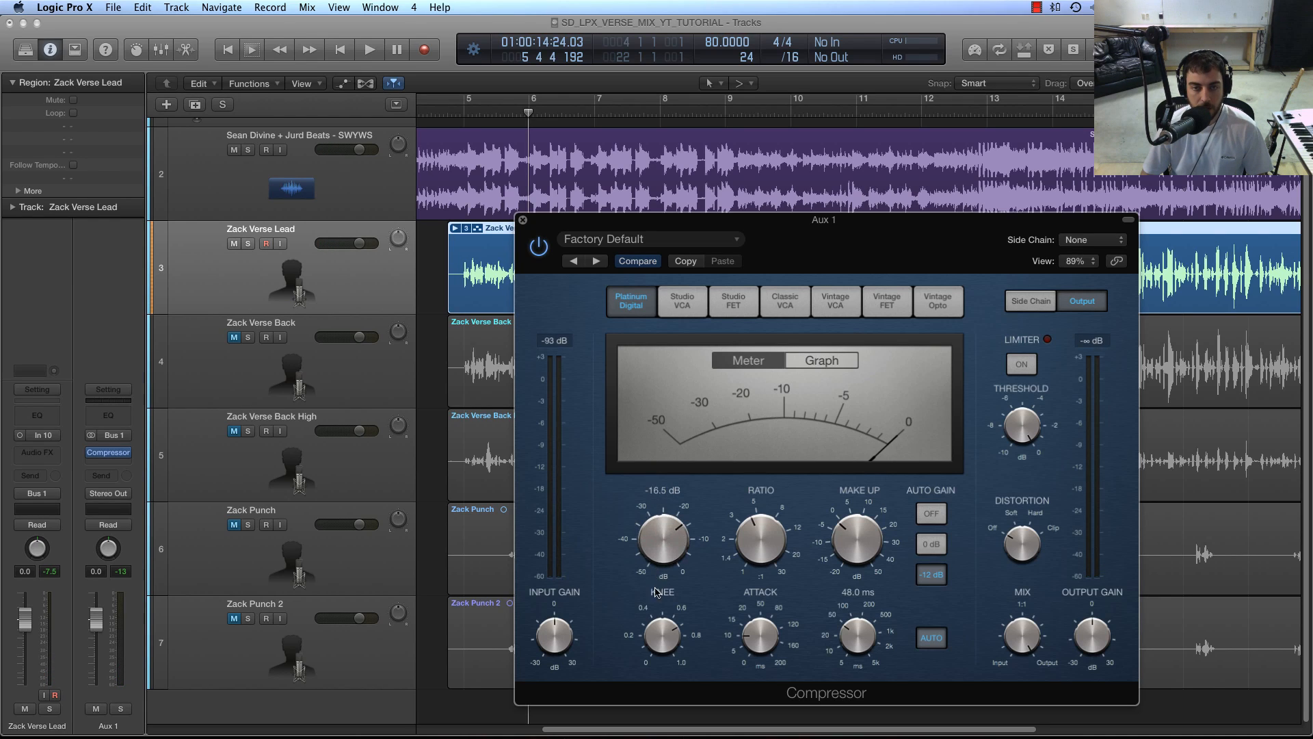
left_click(749, 533)
left_click(683, 542)
key("space")
left_click_drag(659, 548, 655, 603)
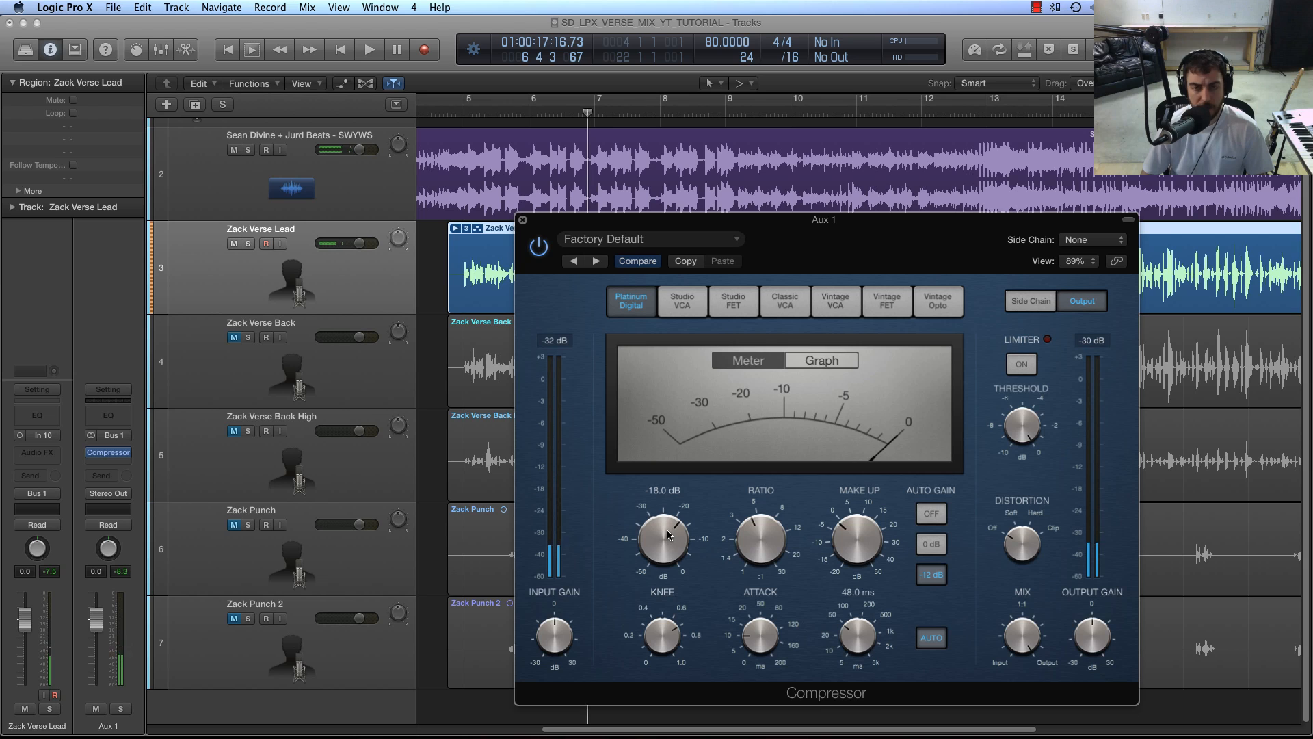
key("space")
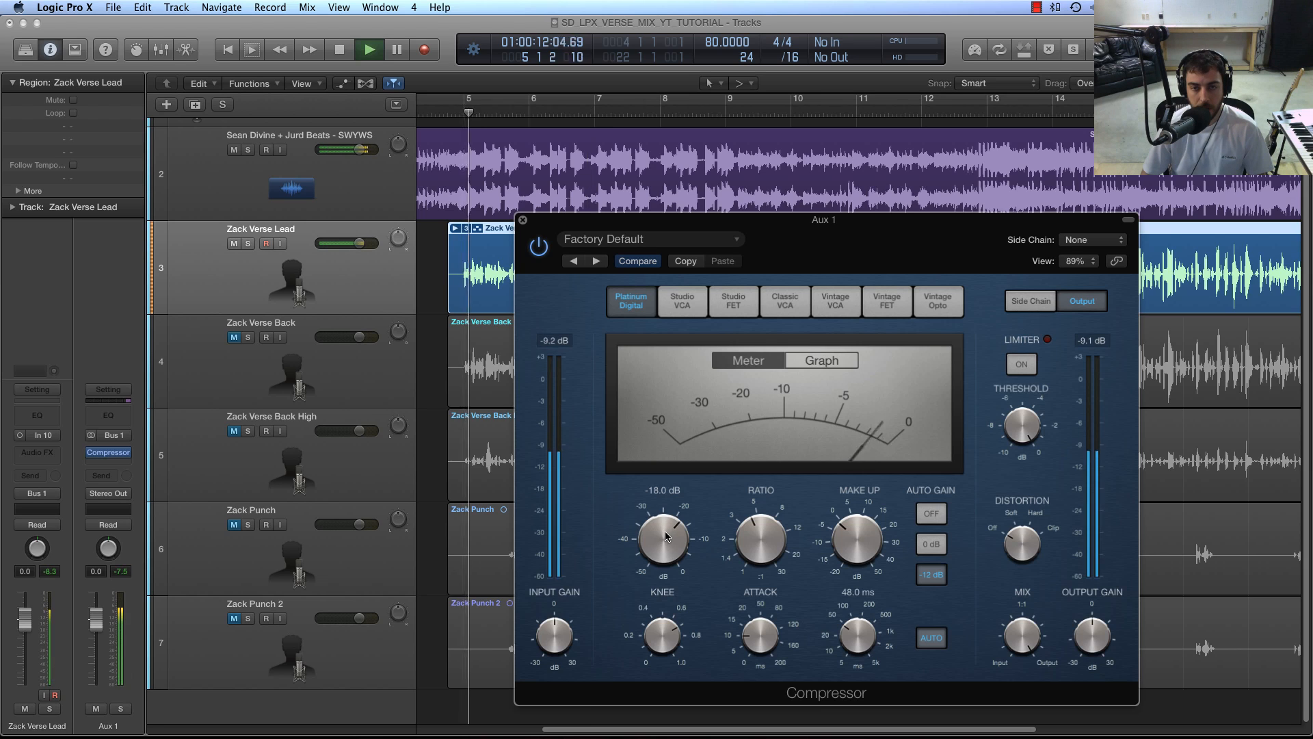
Step: Lower the compressor's threshold to -25.5 dB and set its ratio to 4.6:1 while auditioning the lead verse vocal
left_click_drag(663, 531, 661, 561)
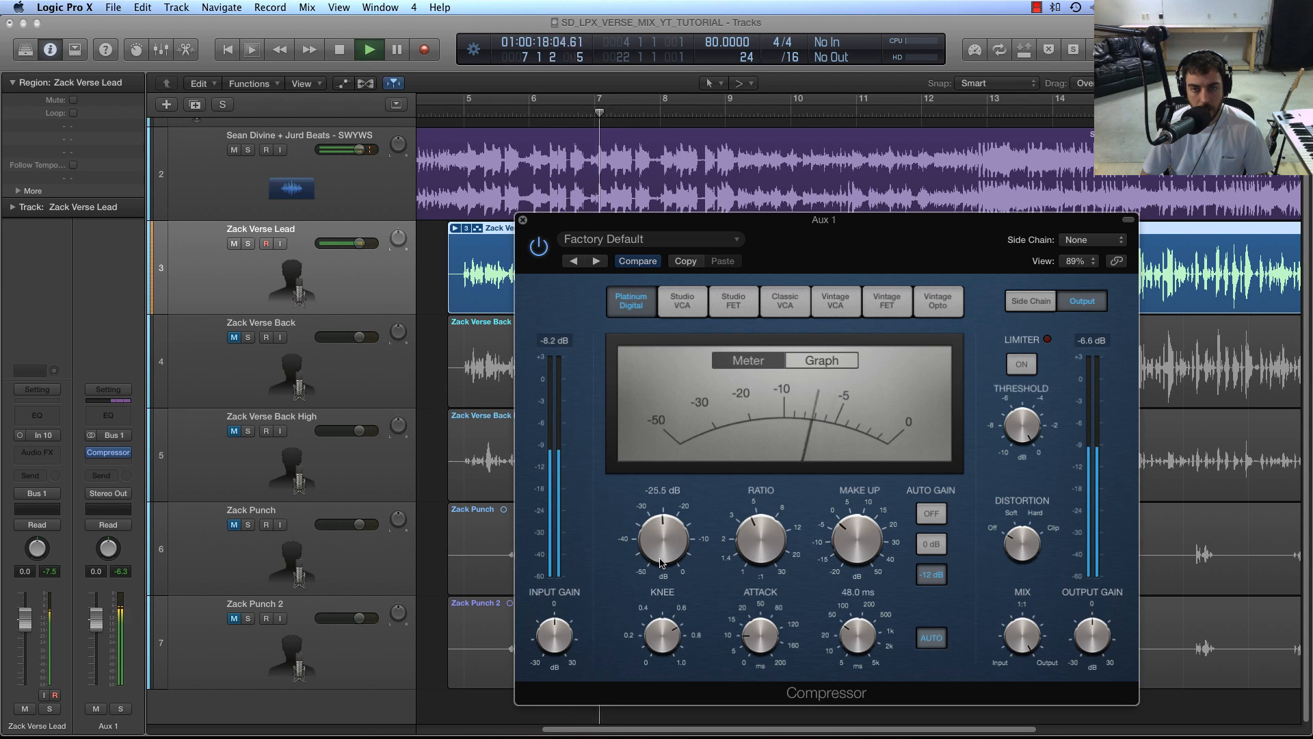
left_click_drag(749, 544, 750, 538)
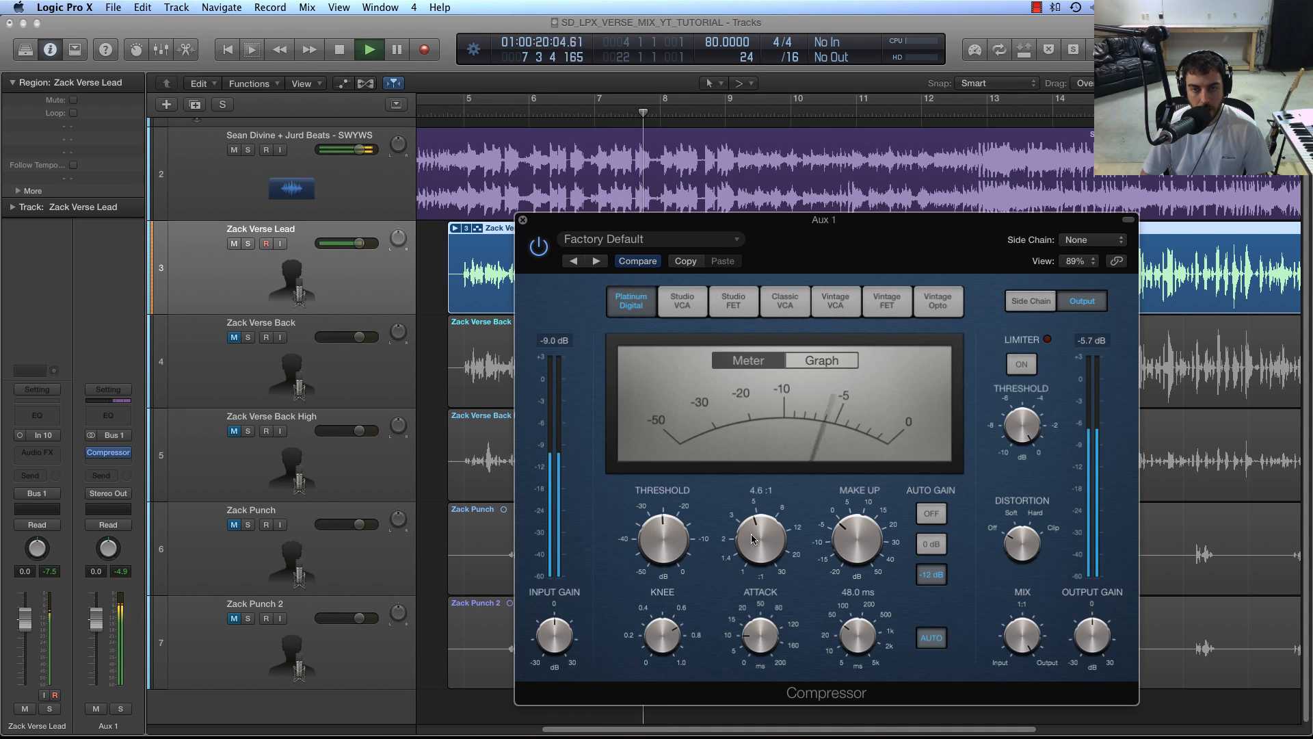
key("space")
Step: Turn off the compressor's auto gain and audition the lead verse vocal from bar 5
left_click(860, 527)
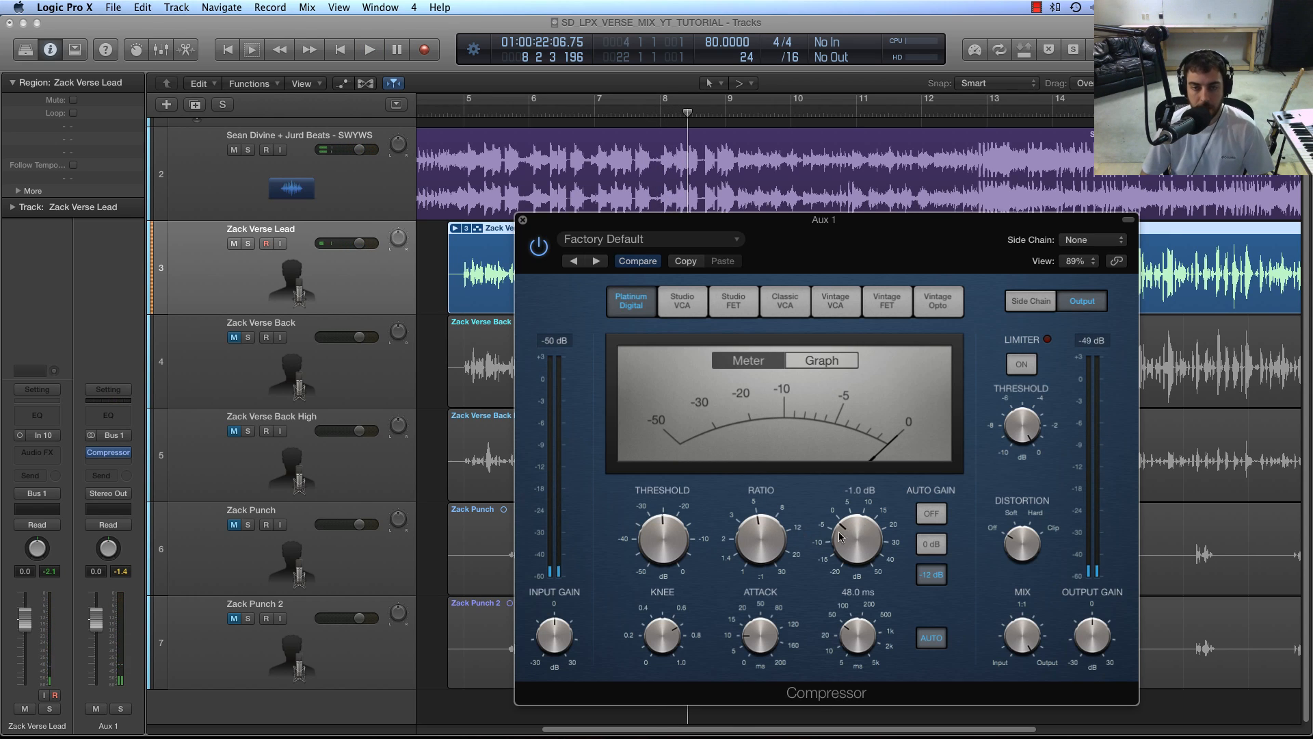
left_click(935, 519)
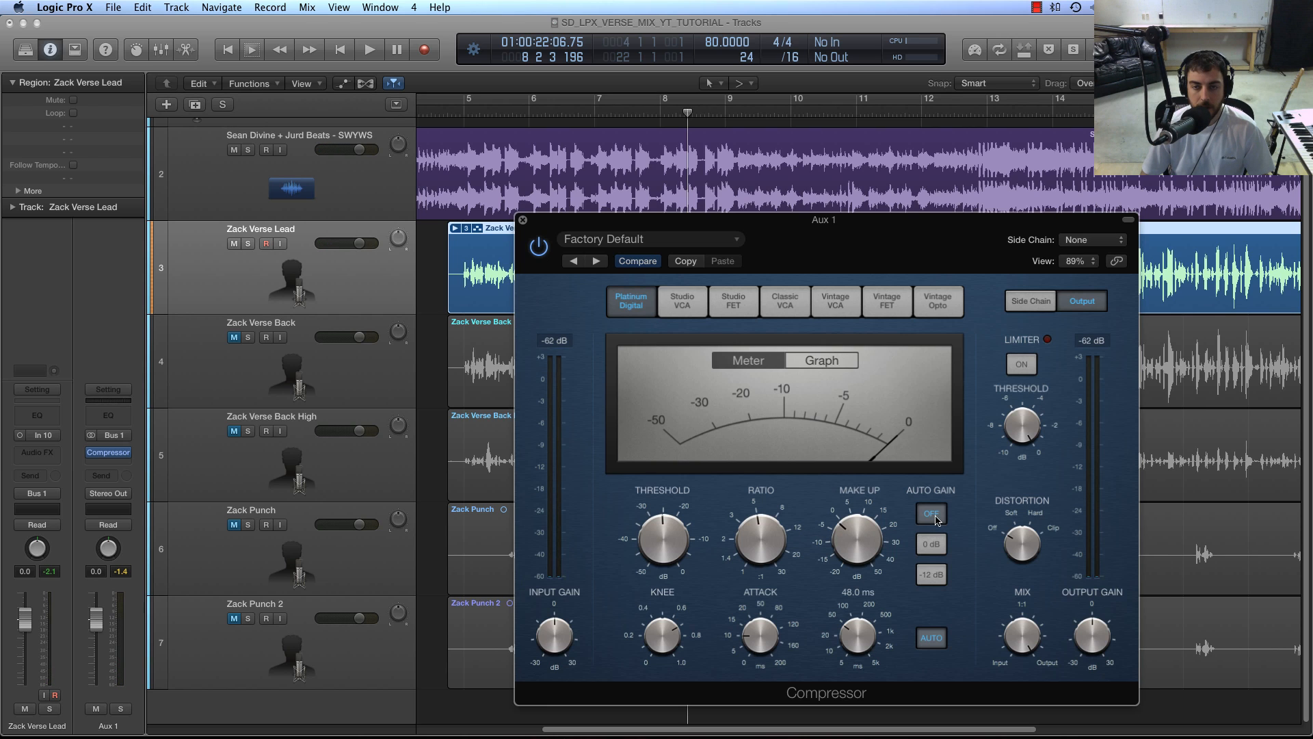
key("space")
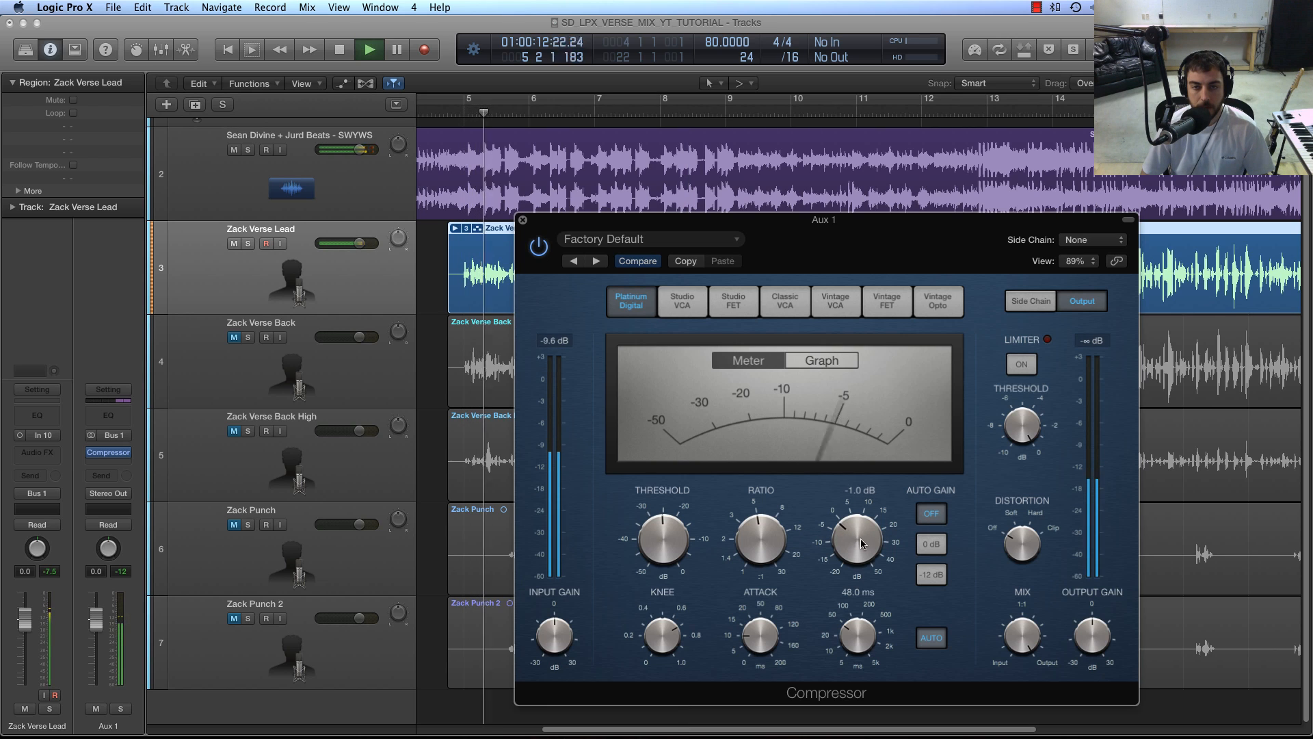
key("space")
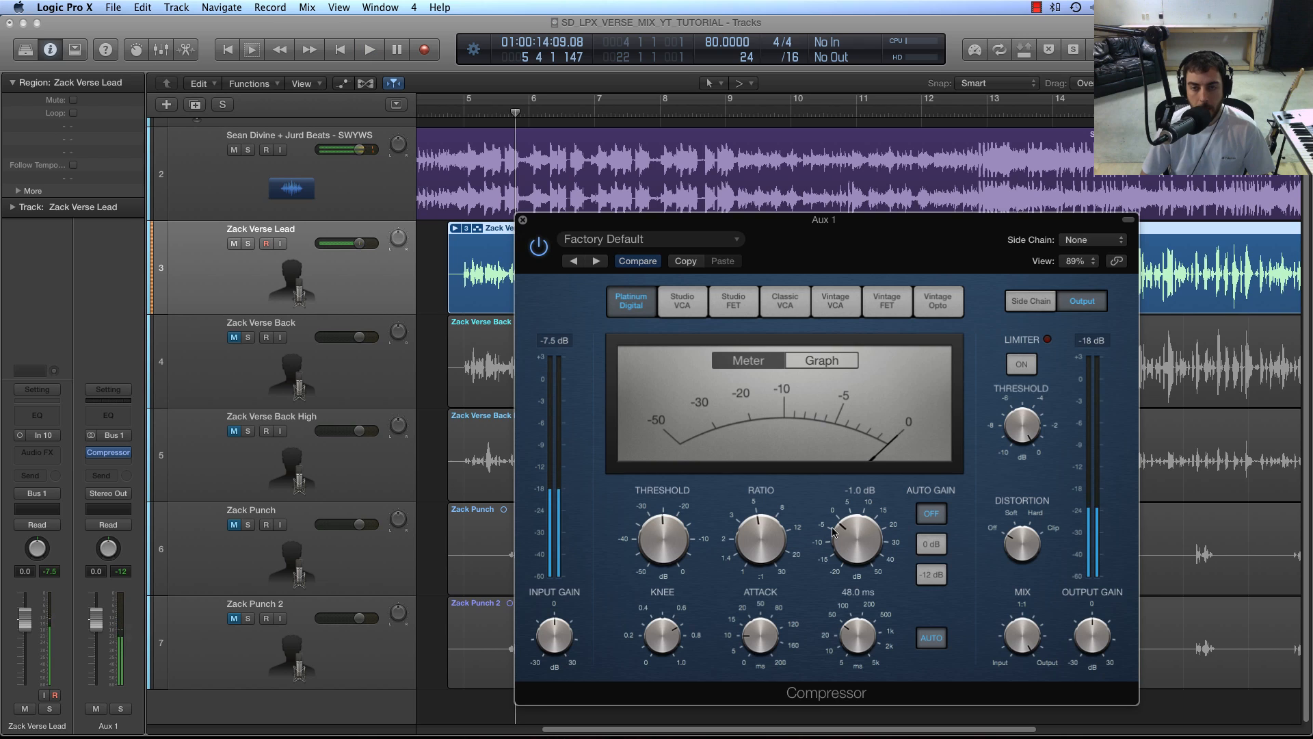
Step: Set the compressor's make-up gain to 4.0 dB
double_click(855, 531)
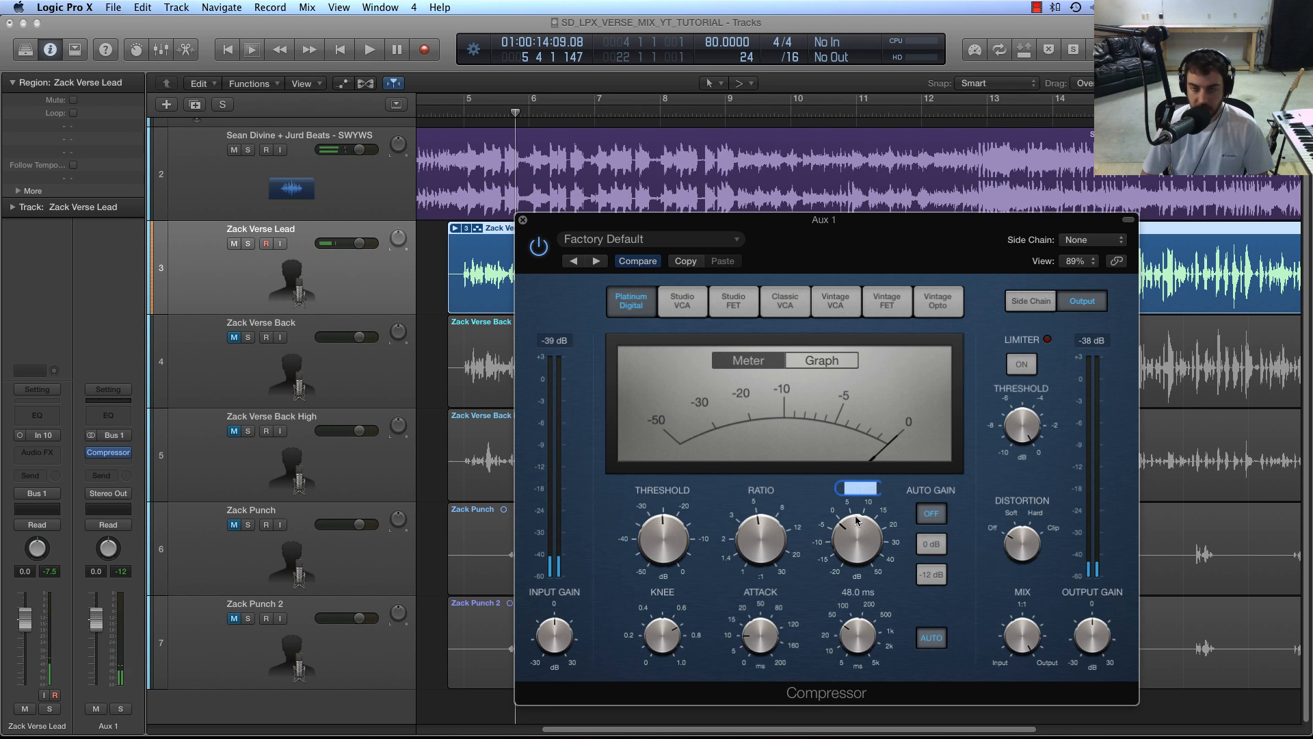
type("18.5")
key("Return")
left_click_drag(852, 542, 852, 571)
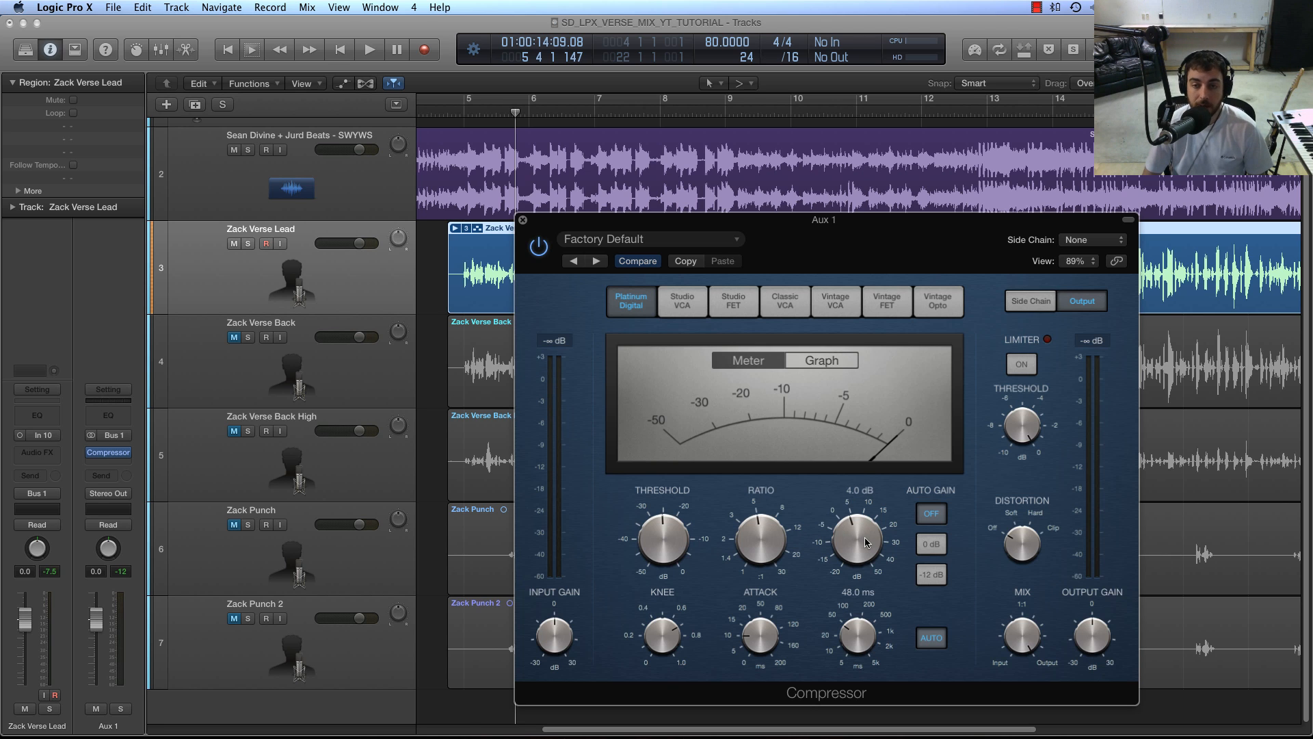
Step: Raise the compressor's make-up gain further and fine-tune its threshold while auditioning the lead verse vocal
key("space")
left_click_drag(867, 543, 859, 533)
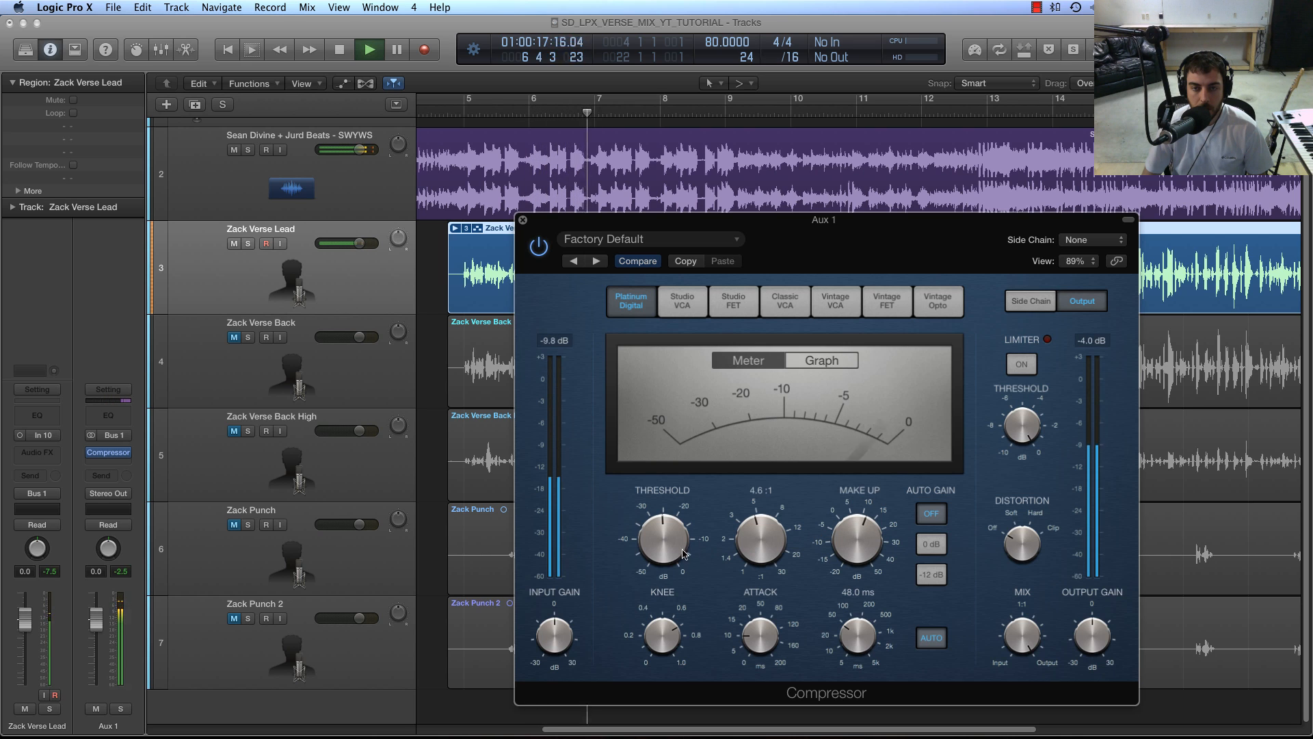
left_click_drag(673, 547, 674, 552)
left_click_drag(842, 548, 840, 540)
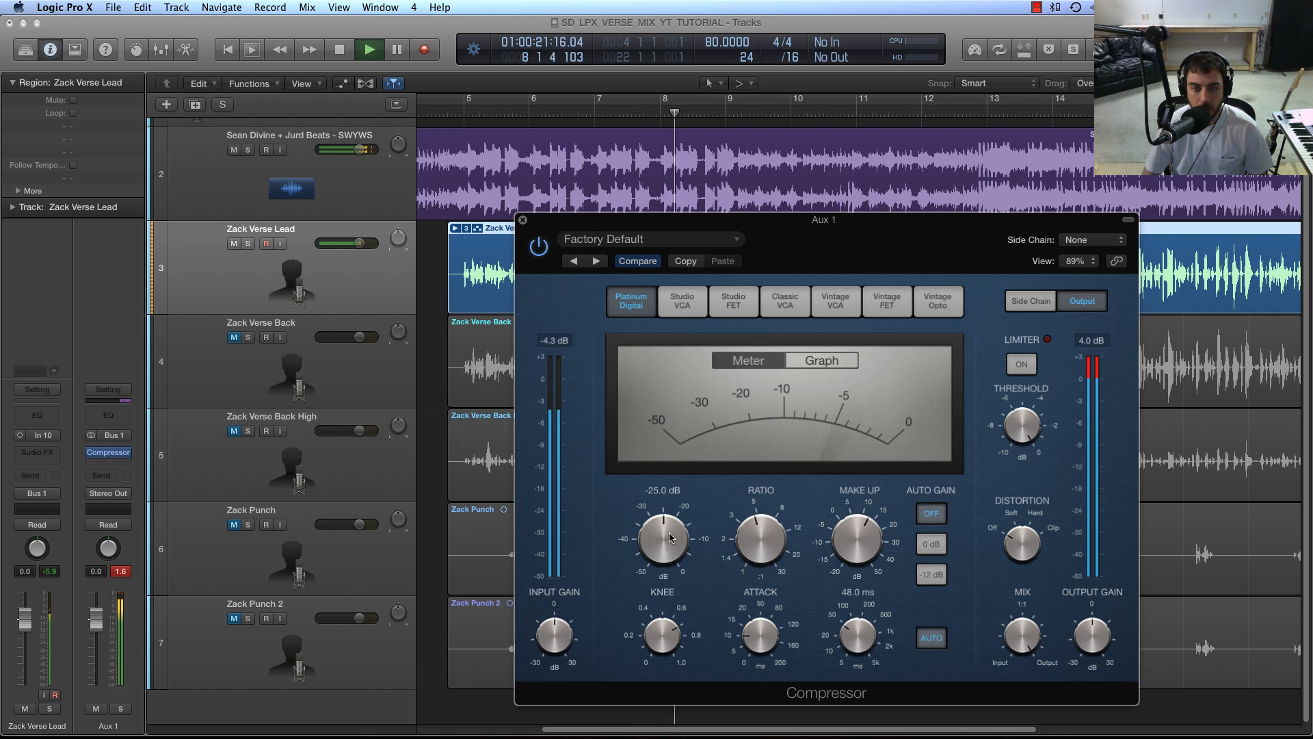
left_click_drag(670, 537, 659, 547)
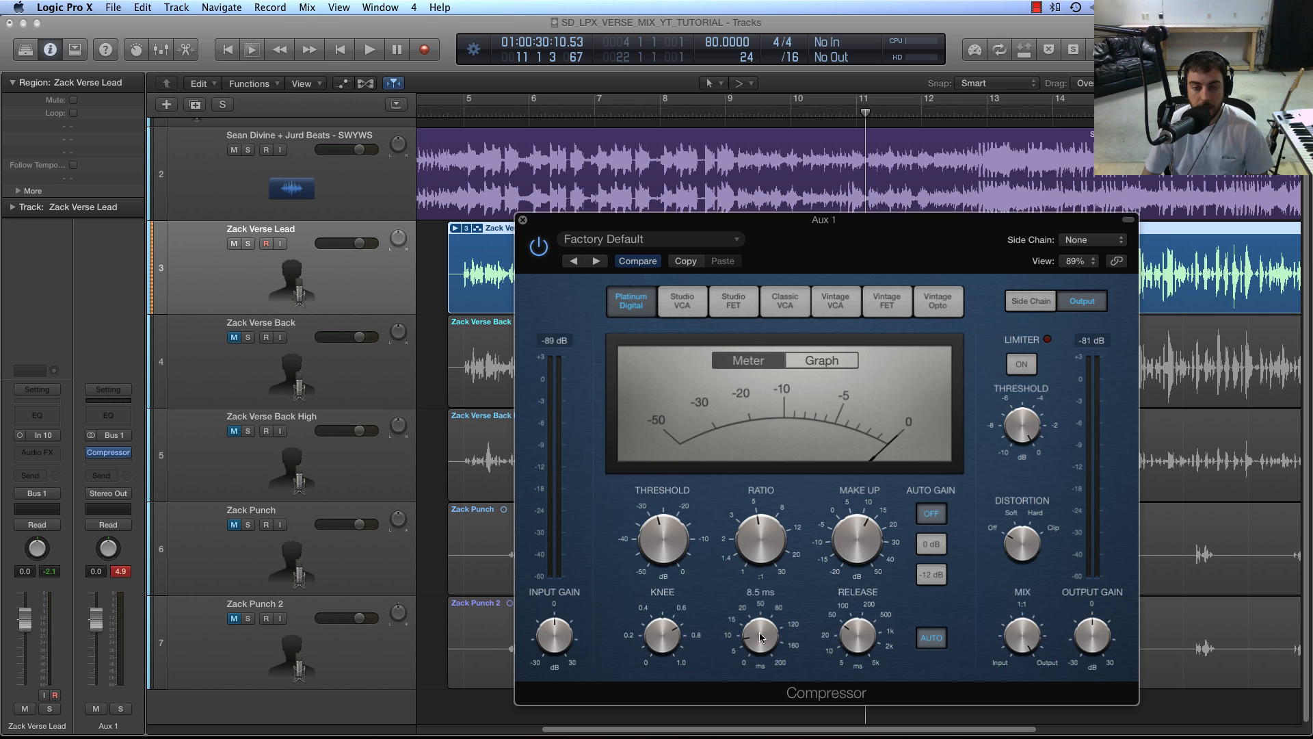
Step: Adjust the compressor's attack and set its release to 270.0 ms while auditioning the verse
mouse_move(759, 635)
left_mouse_down()
mouse_move(760, 667)
mouse_move(752, 611)
left_mouse_up()
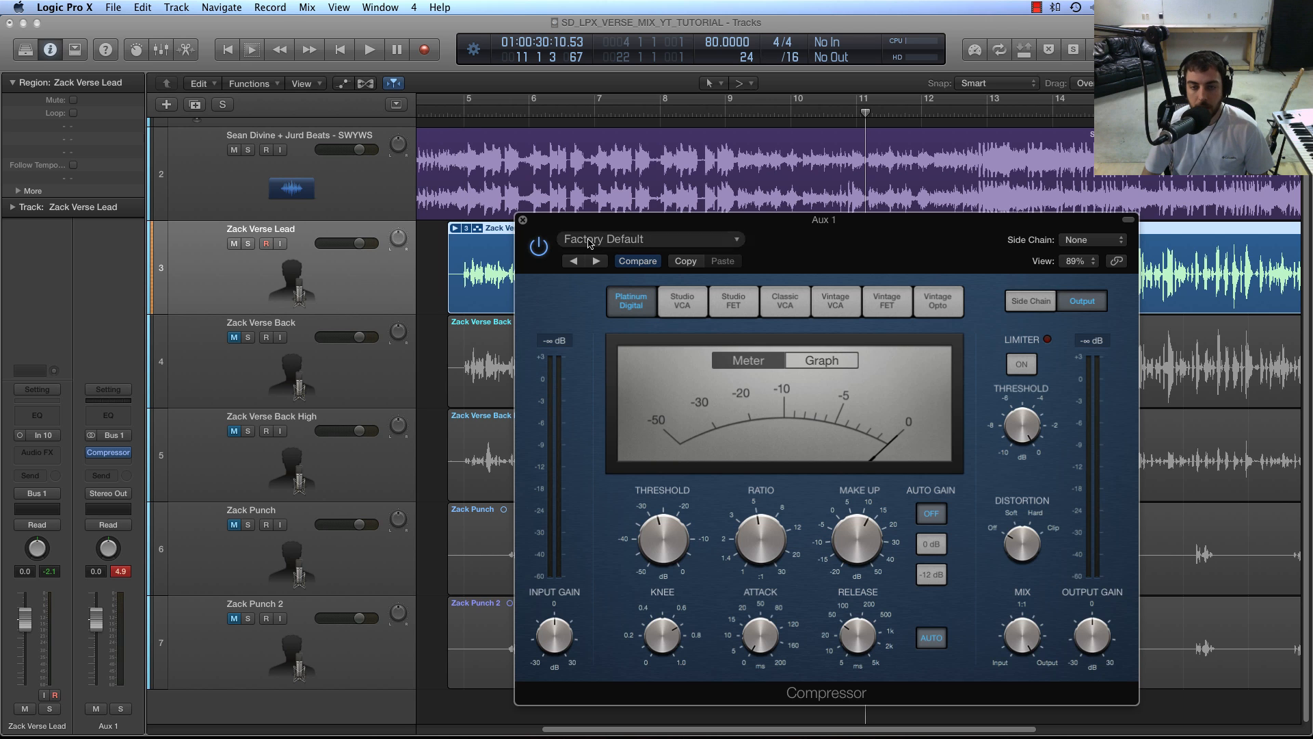
key("space")
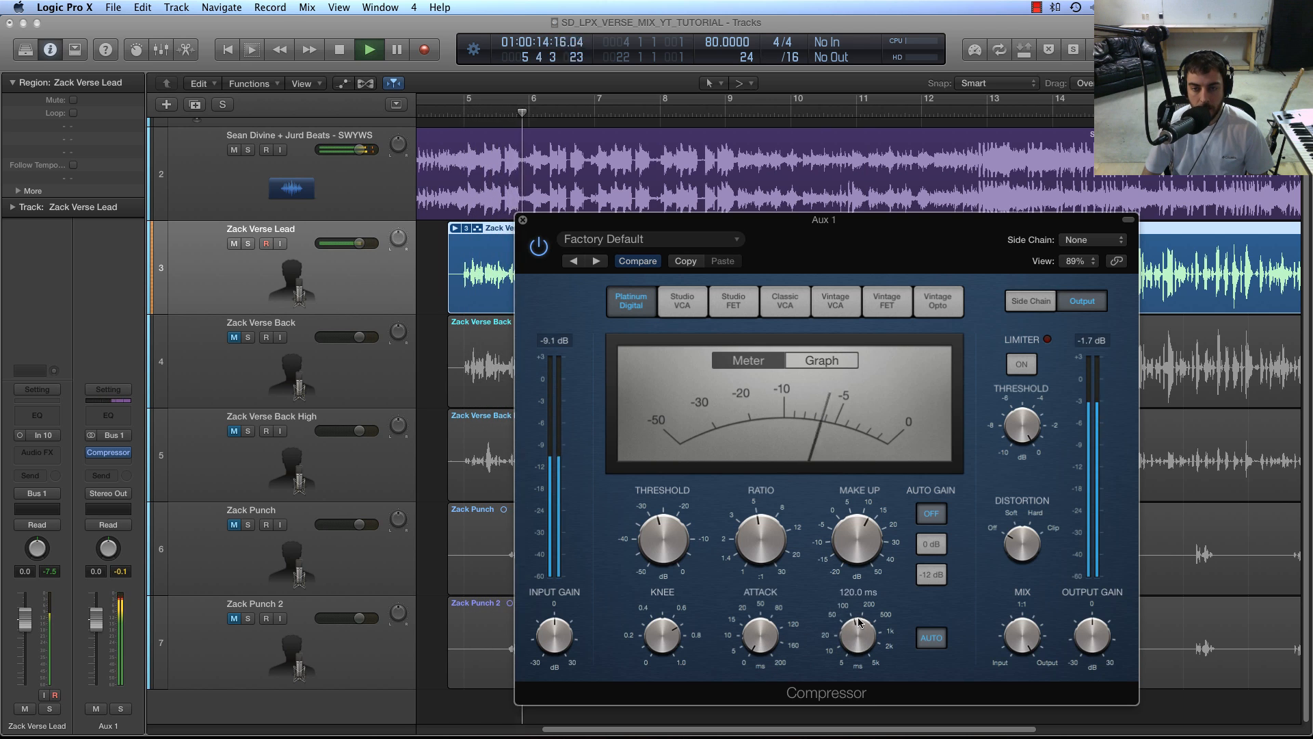
left_click_drag(860, 616, 860, 638)
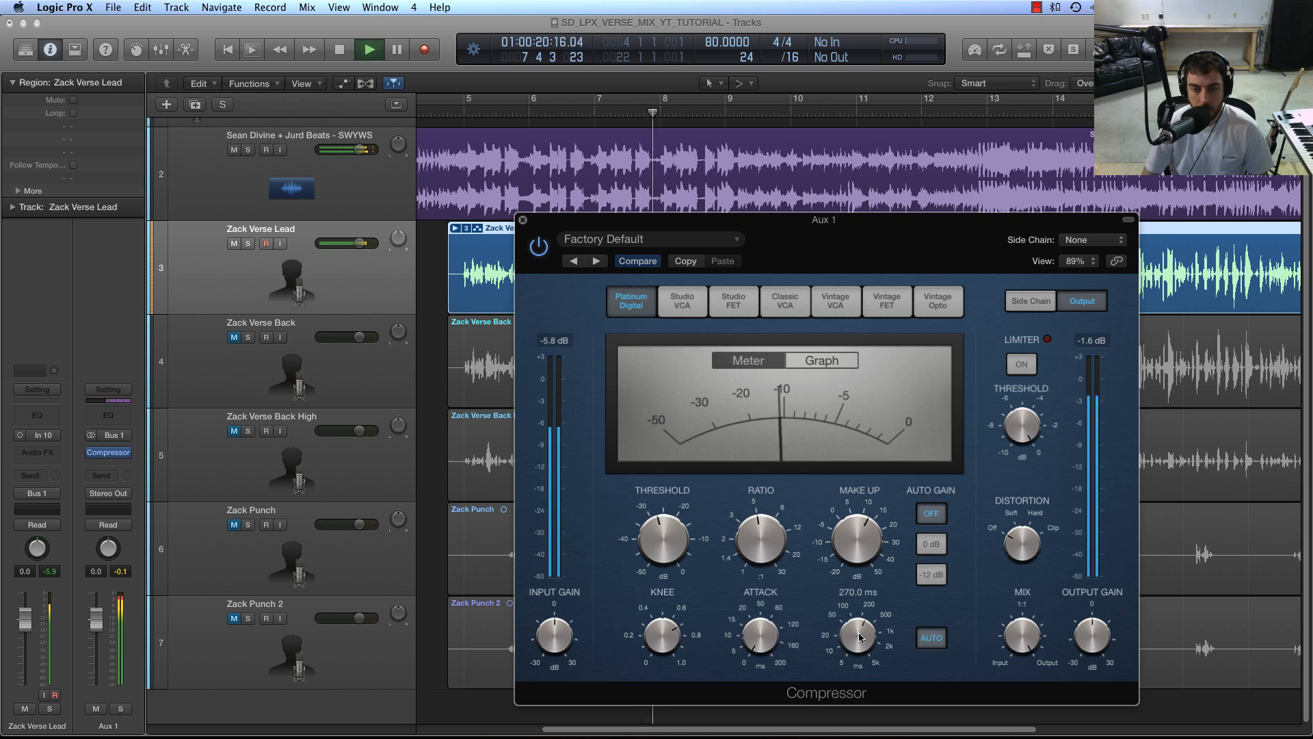
key("space")
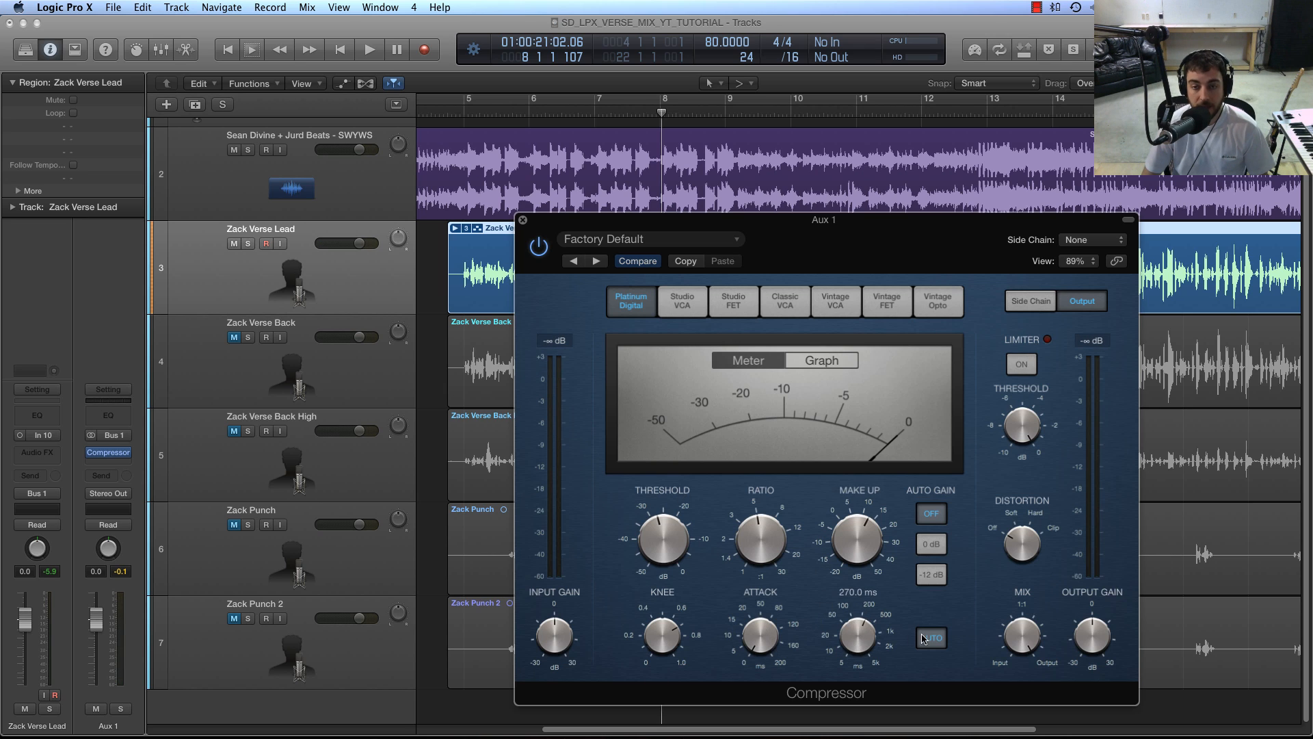
left_click_drag(869, 640, 855, 637)
key("space")
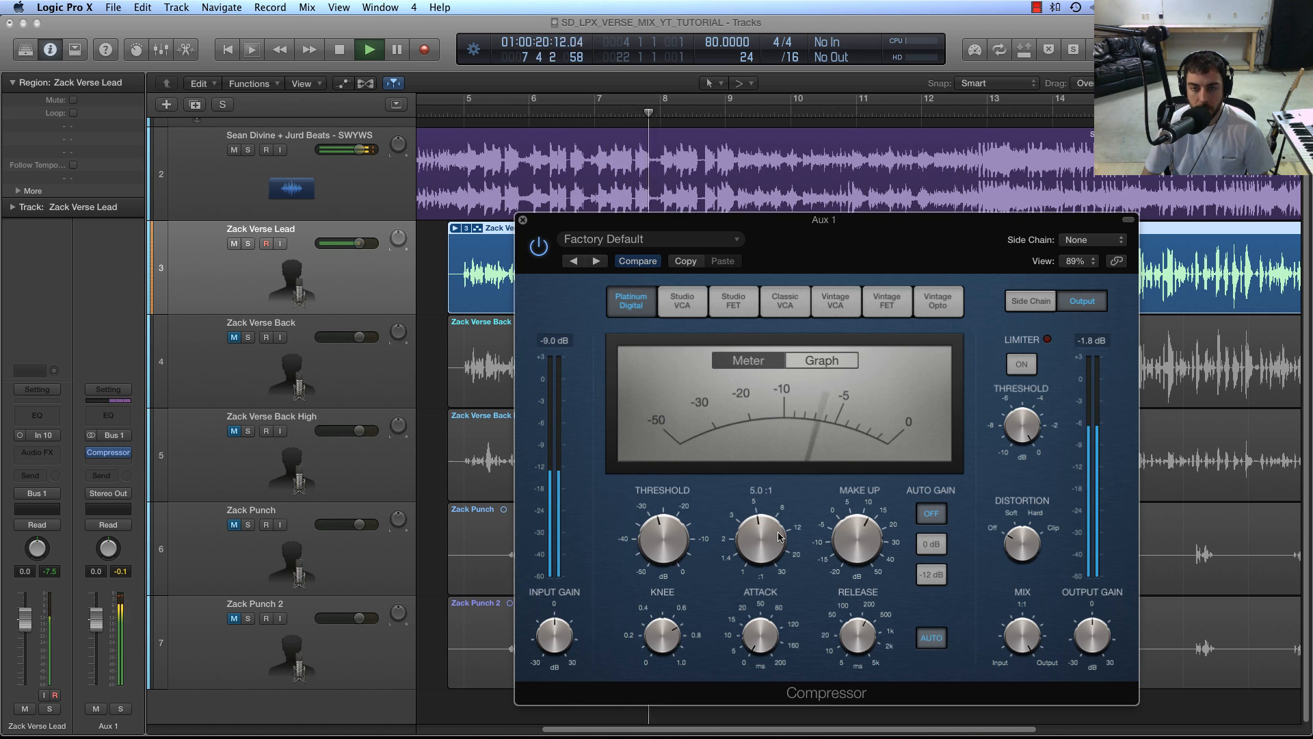
mouse_move(1028, 643)
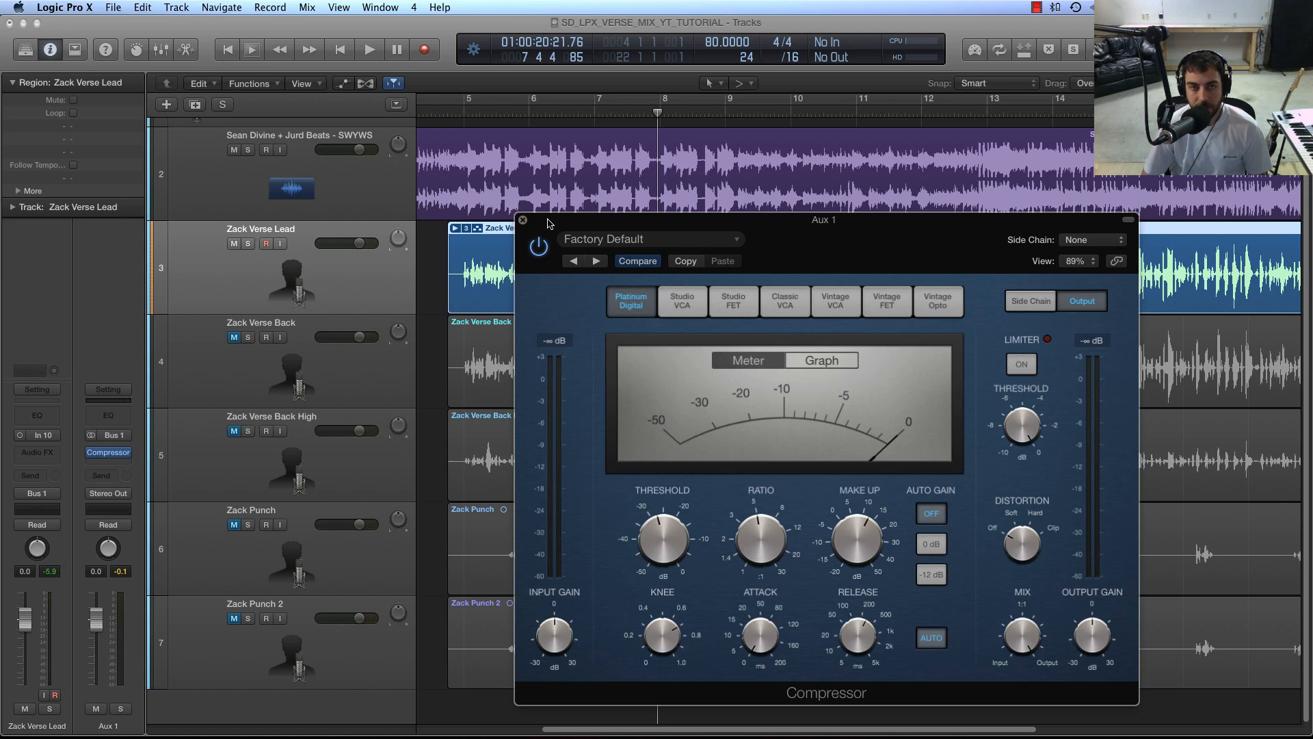
Step: Set the compressor's make-up gain to 14.0 dB while auditioning from bar 5, and close the compressor window
left_click_drag(547, 223, 526, 201)
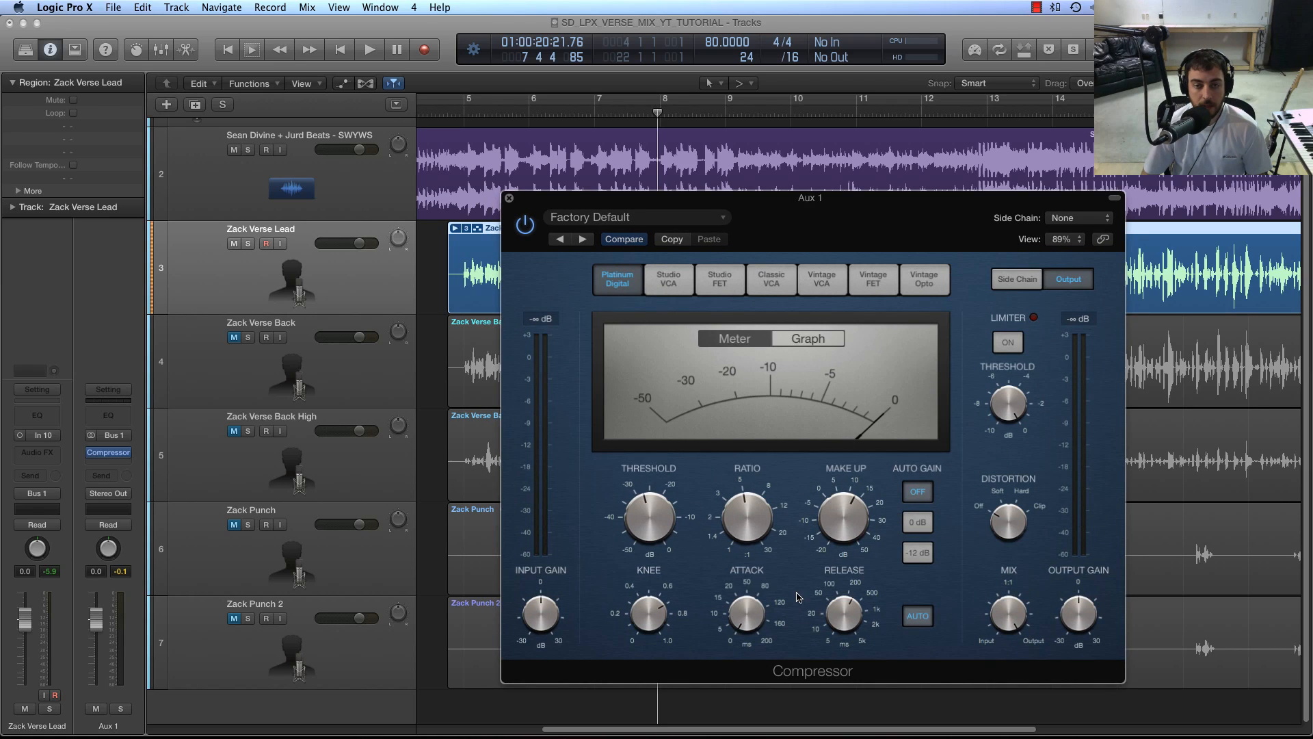
left_click_drag(556, 200, 568, 199)
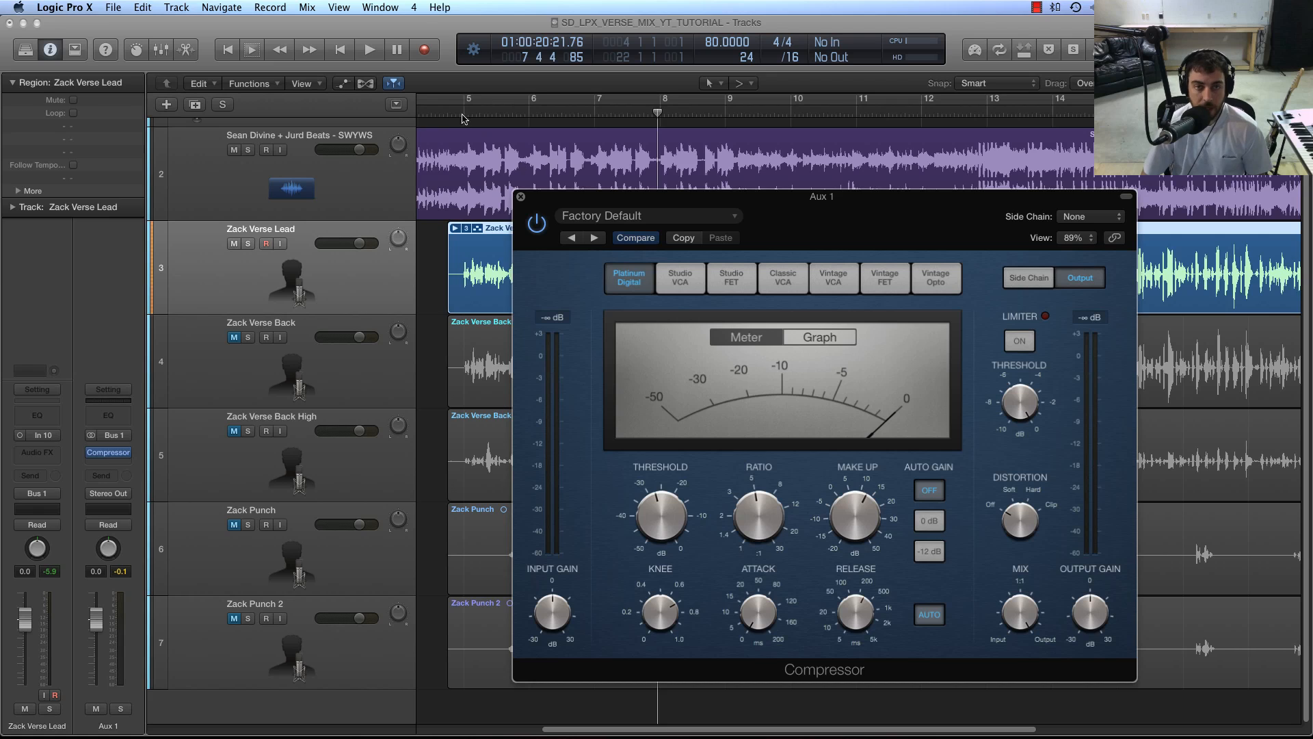
left_click(469, 111)
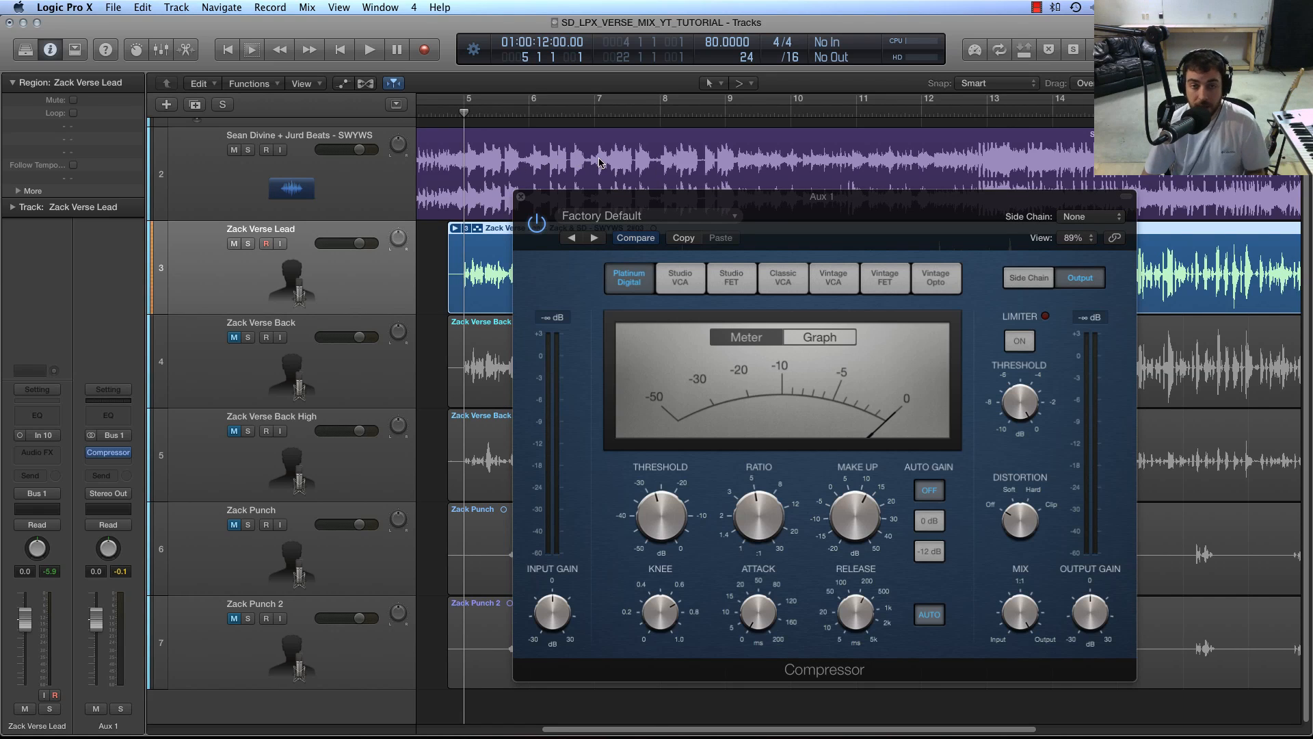
key("space")
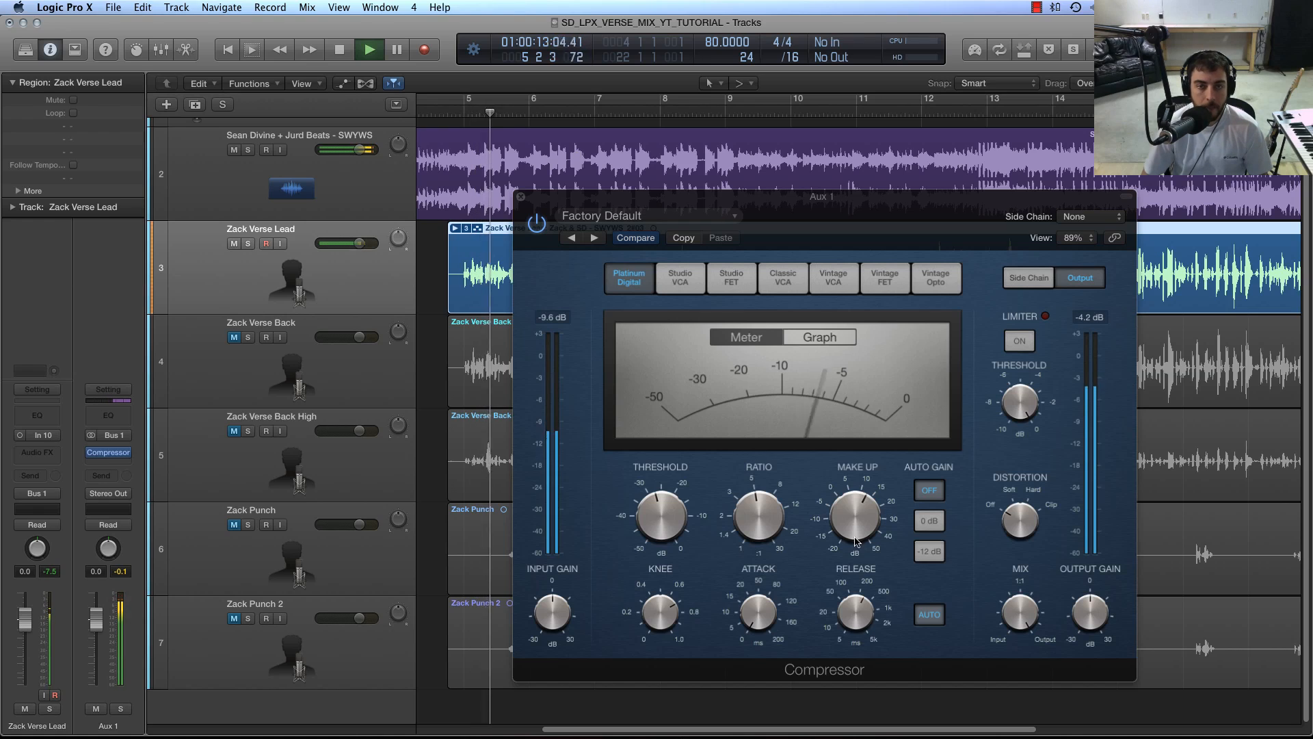
left_click_drag(858, 526, 856, 524)
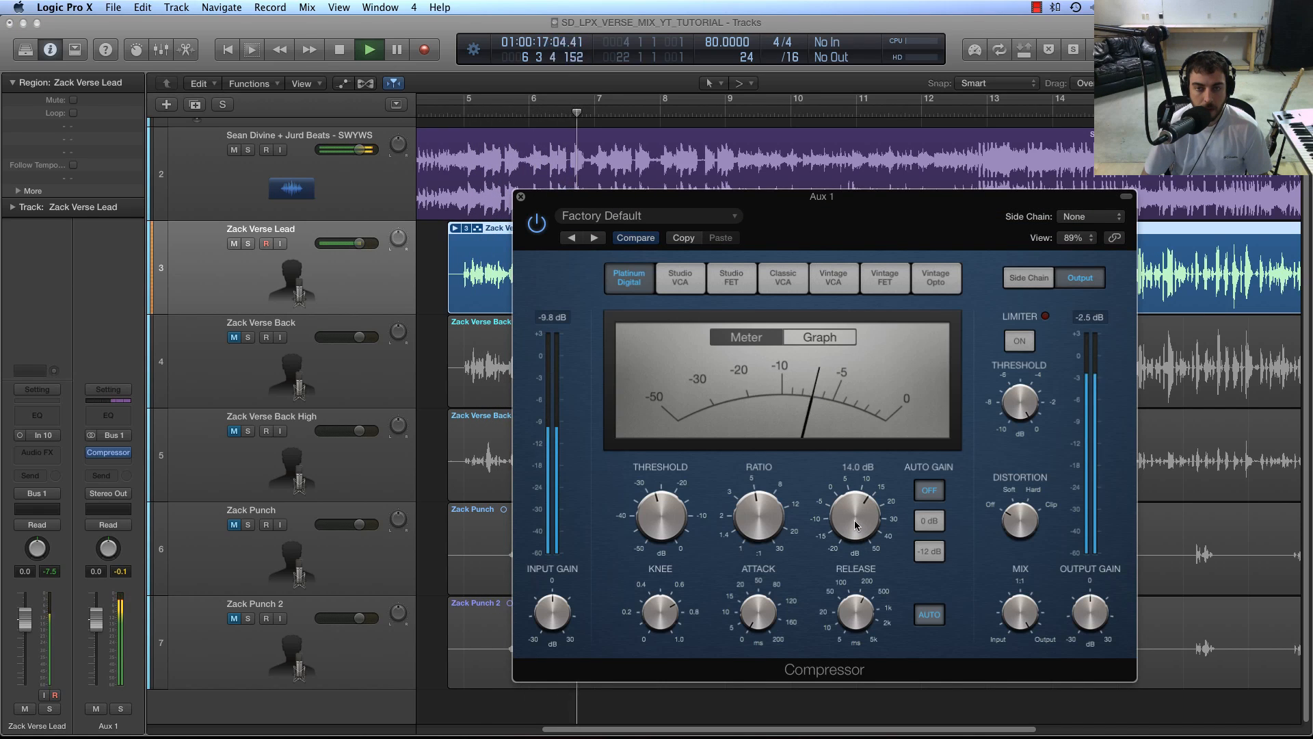
left_click(521, 198)
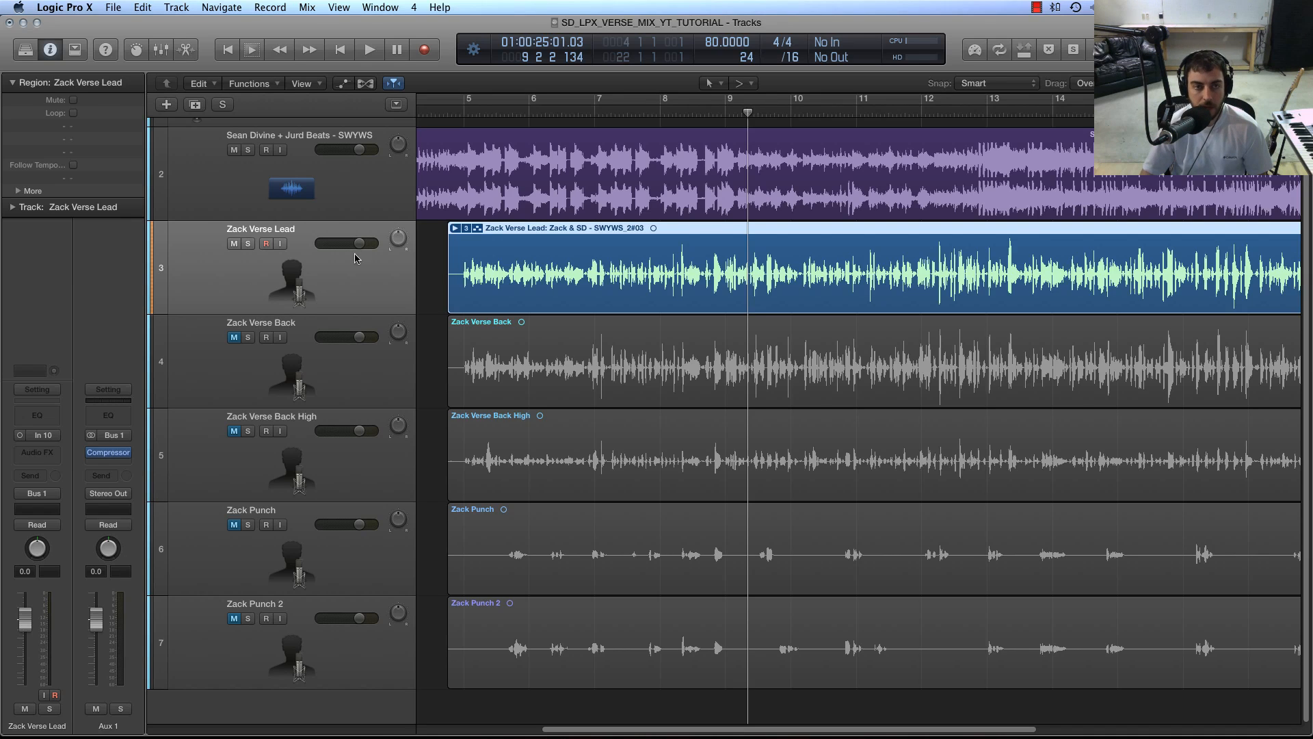
Step: Place the playhead just before bar 5 and audition the compressed lead vocal against the beat
left_click(462, 113)
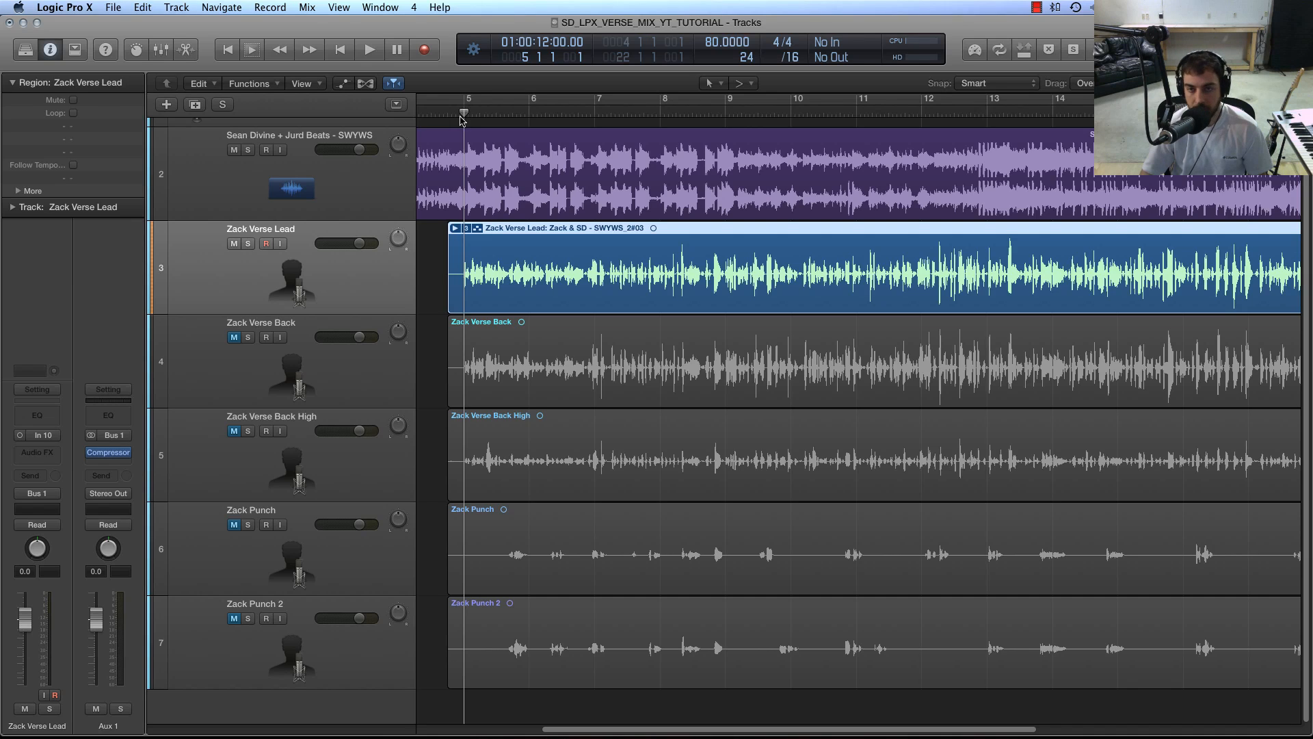
mouse_move(452, 114)
left_mouse_down()
mouse_move(464, 113)
mouse_move(449, 113)
left_mouse_up()
scroll(472, 146, "up", 1)
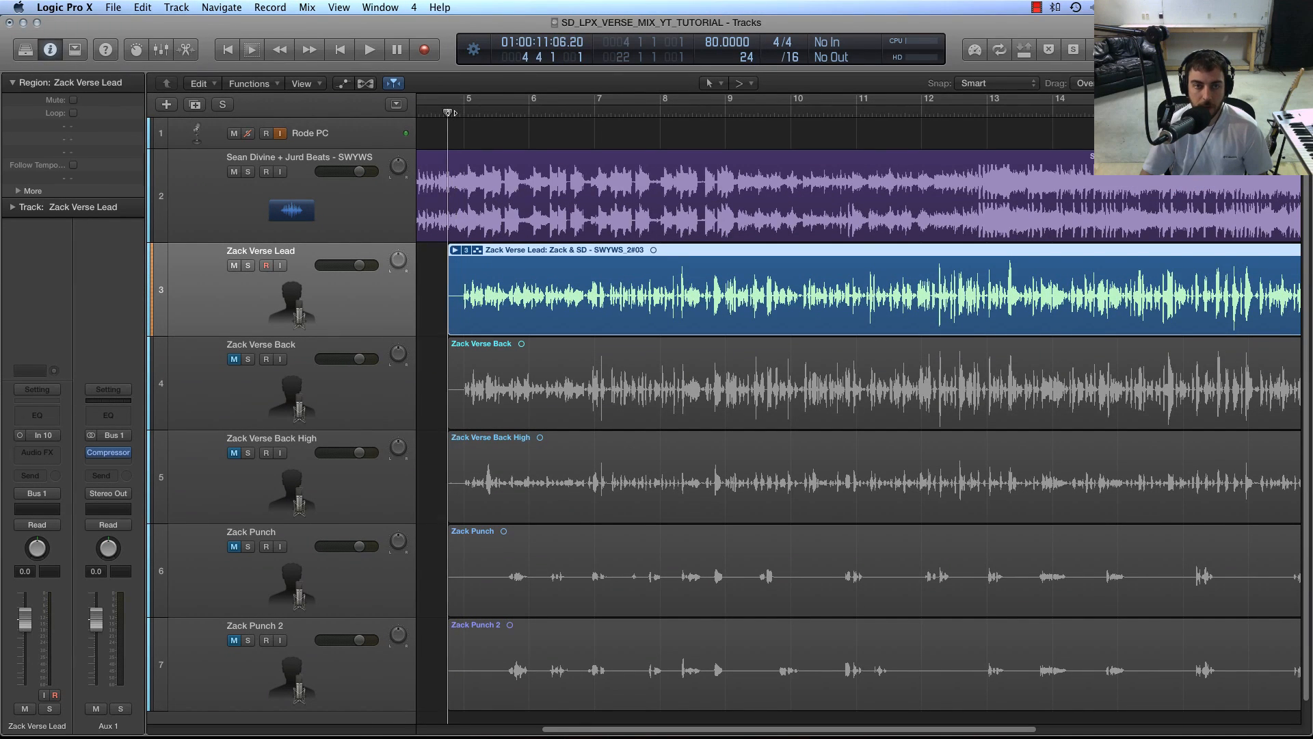
left_click(452, 113)
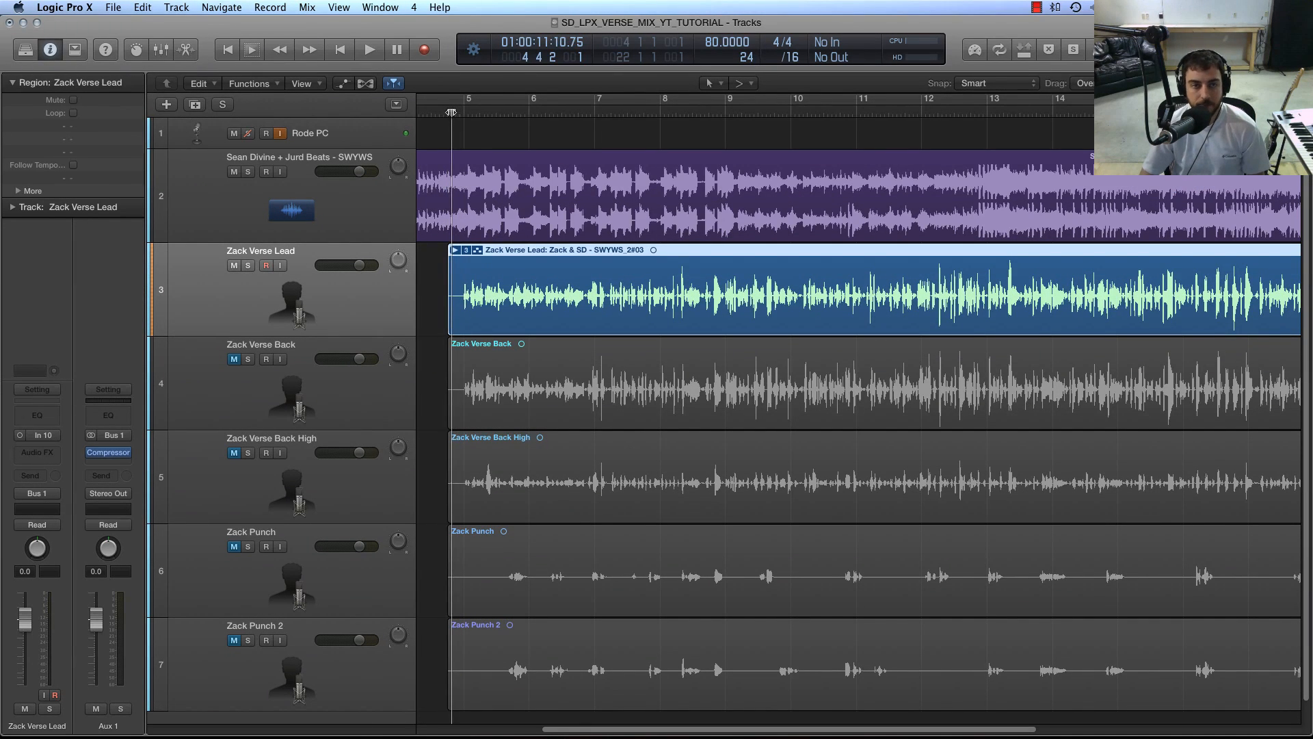
key("space")
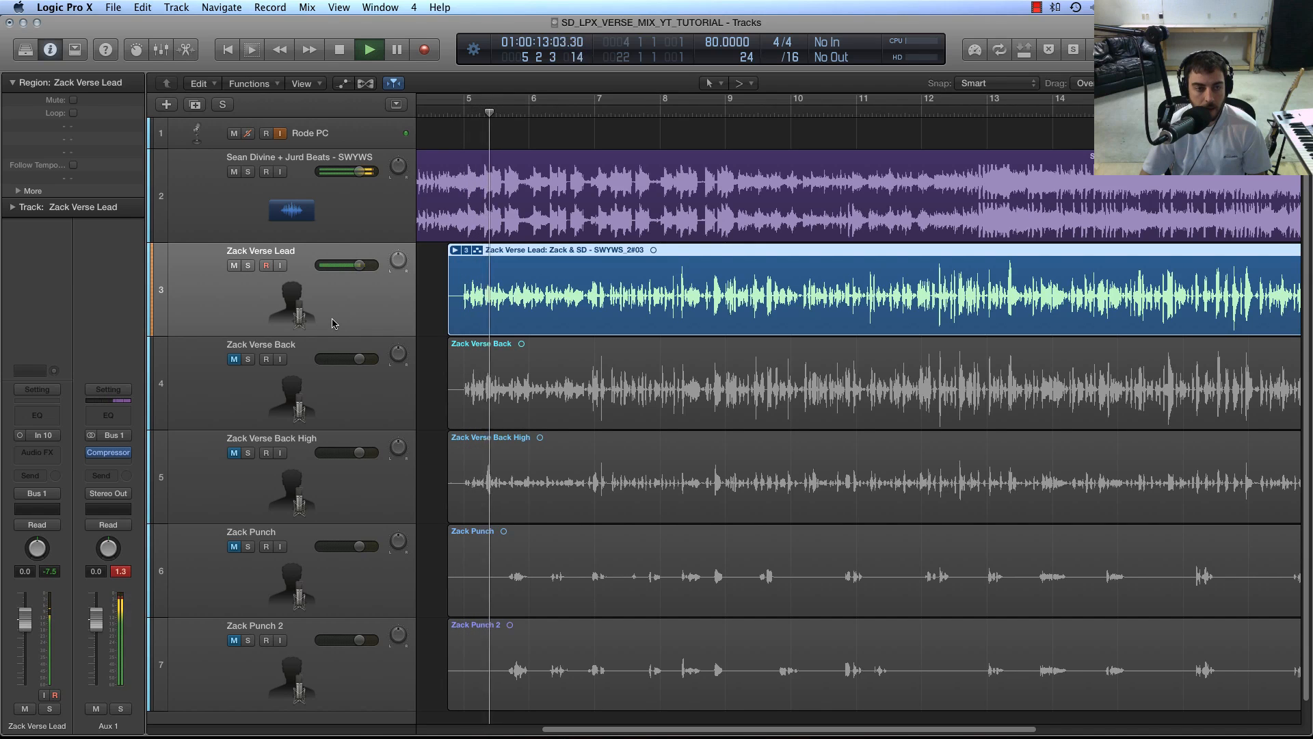
key("space")
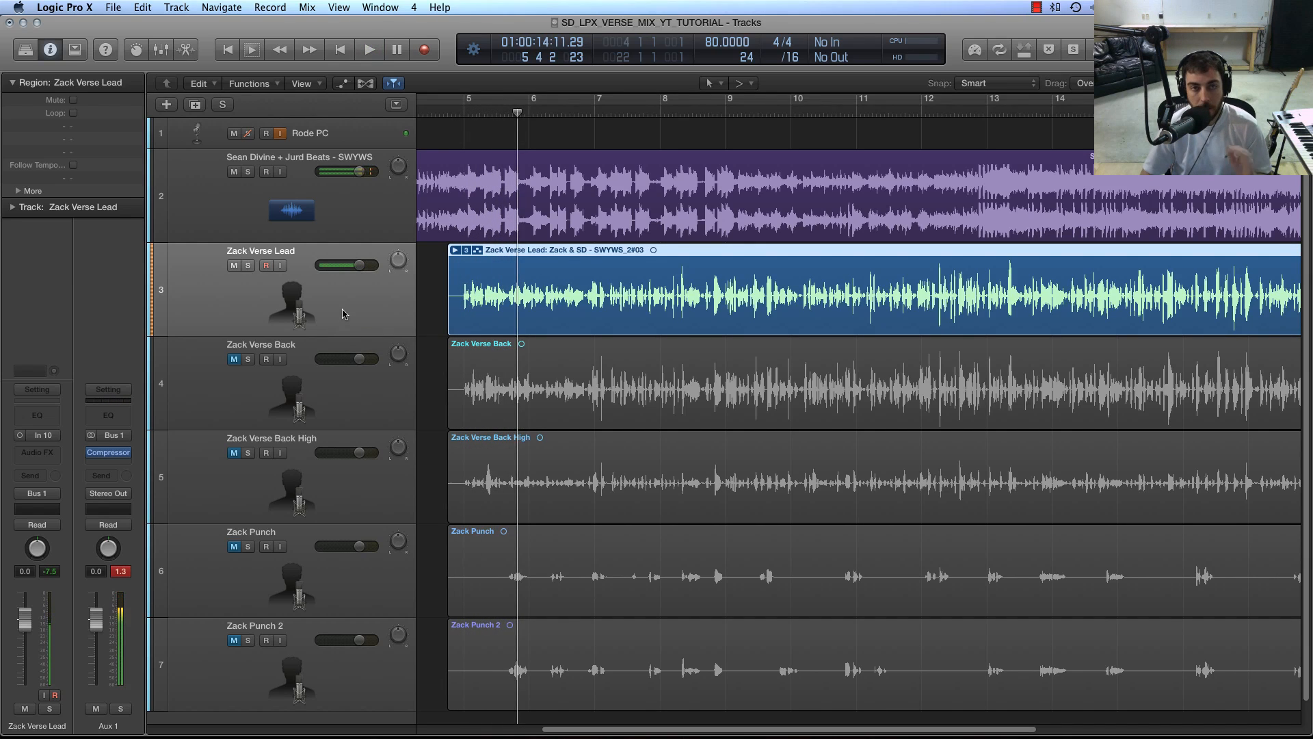
left_click(288, 380)
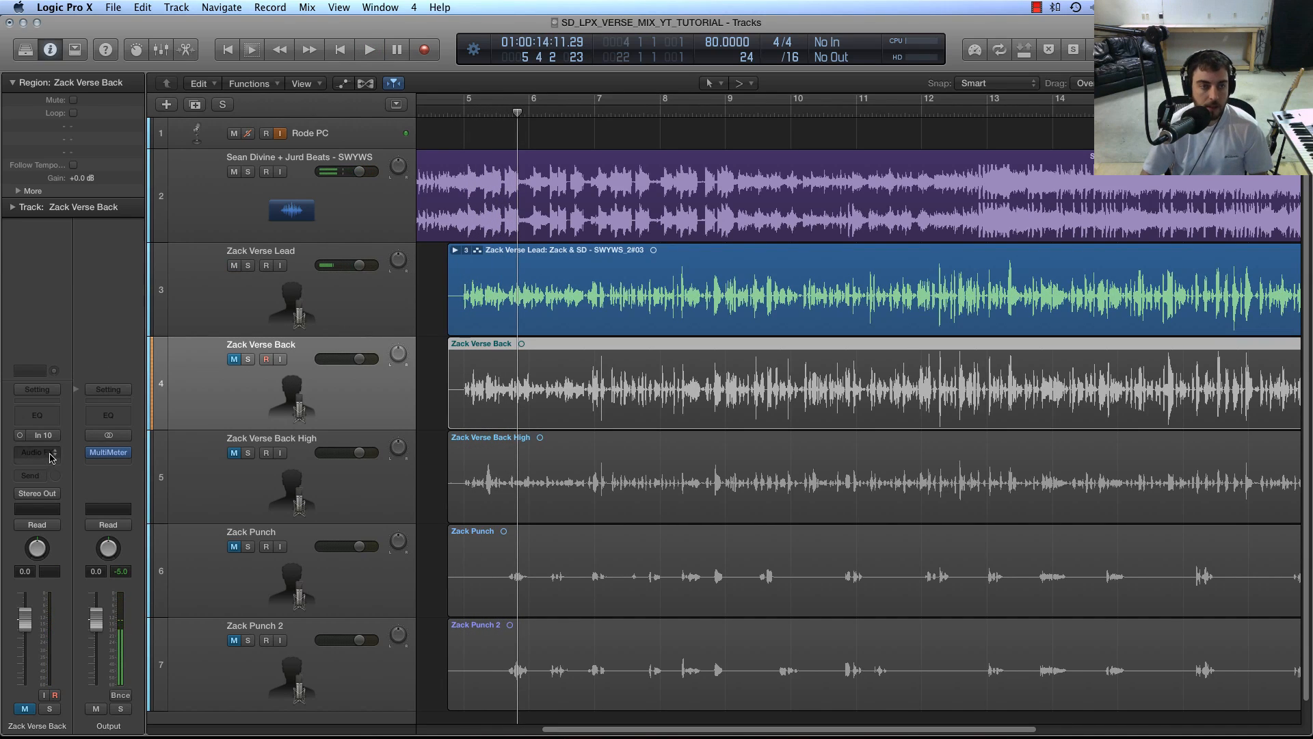
left_click(52, 457)
mouse_move(61, 614)
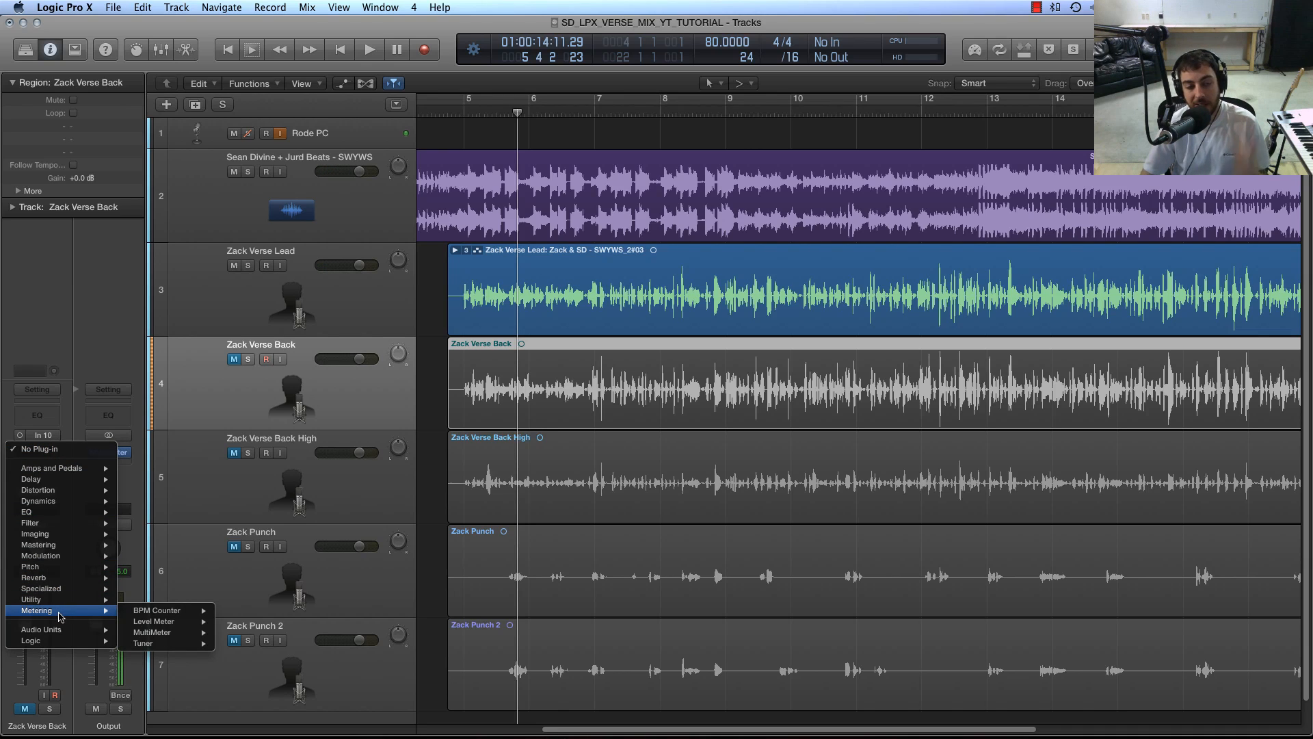
left_click(274, 319)
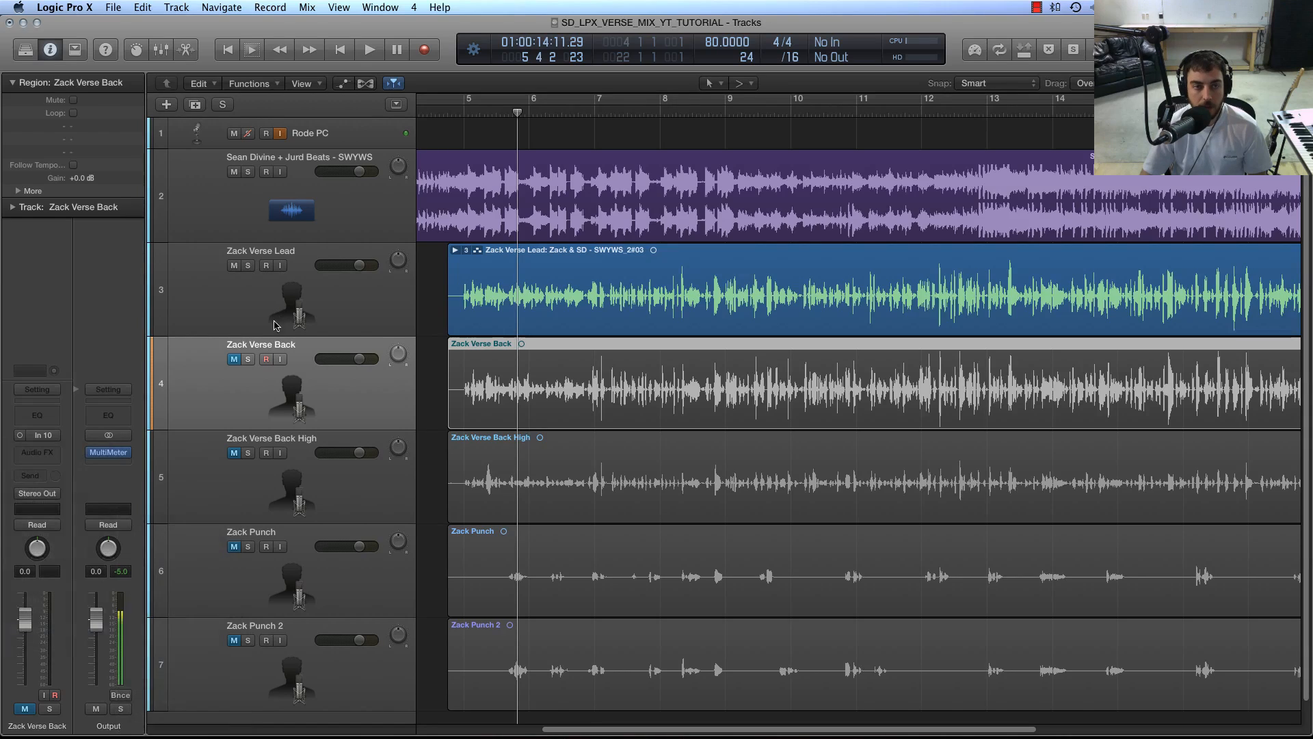
key("Up")
Step: Unmute the verse back vocal track and route its output to Bus 1 (Aux 1), the same bus as the lead
key("Down")
left_click(233, 360)
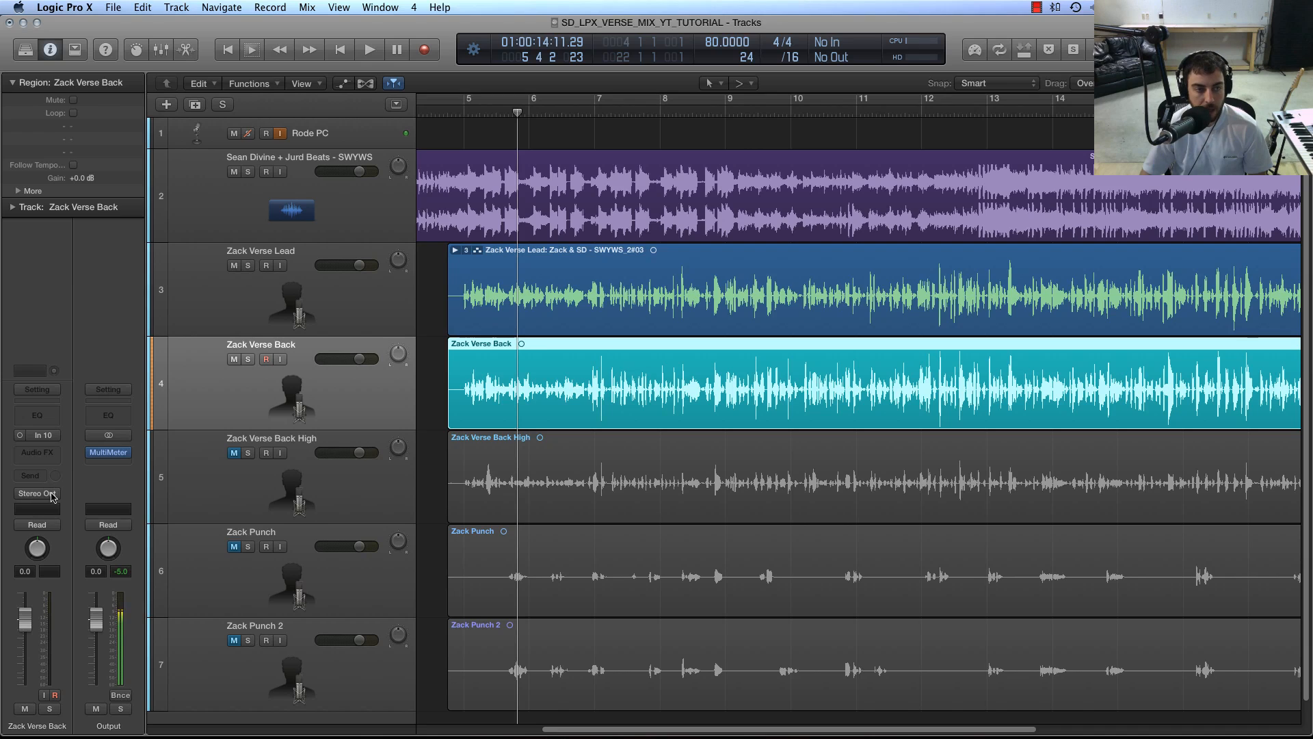
left_click(54, 494)
mouse_move(58, 542)
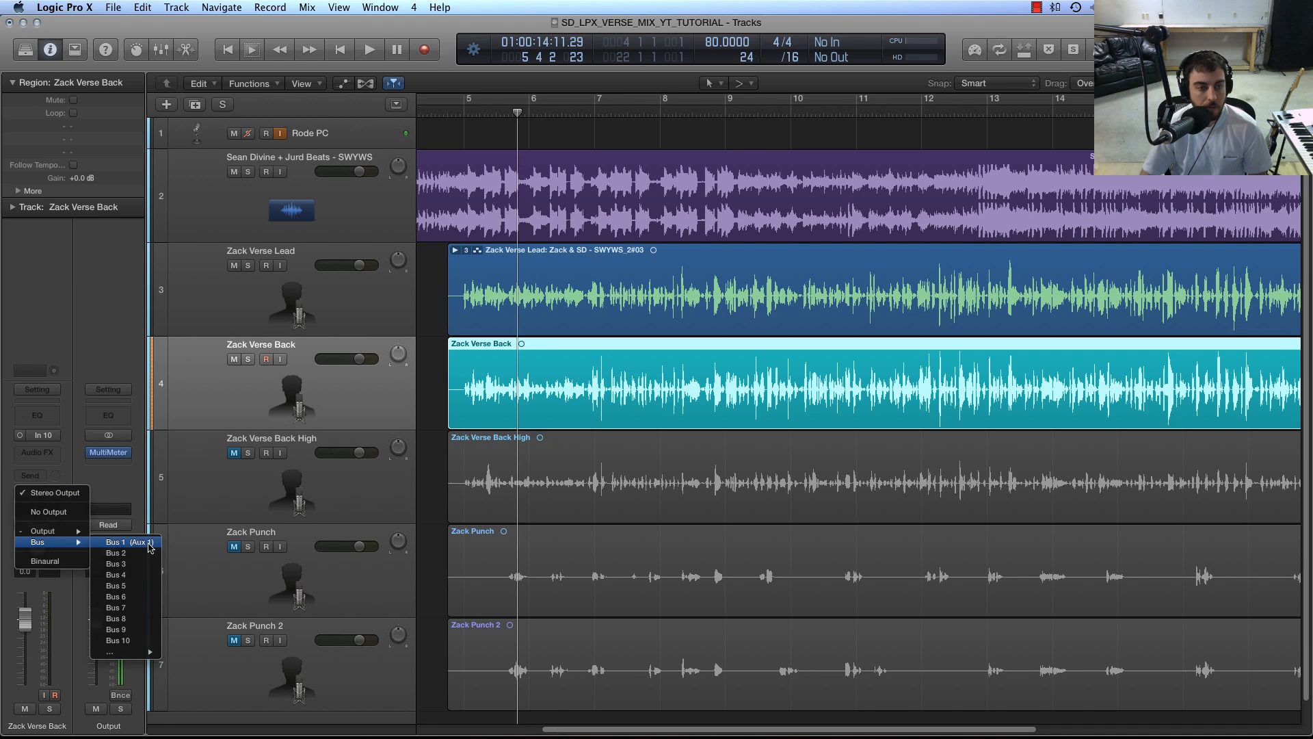
left_click(149, 543)
left_click(240, 286)
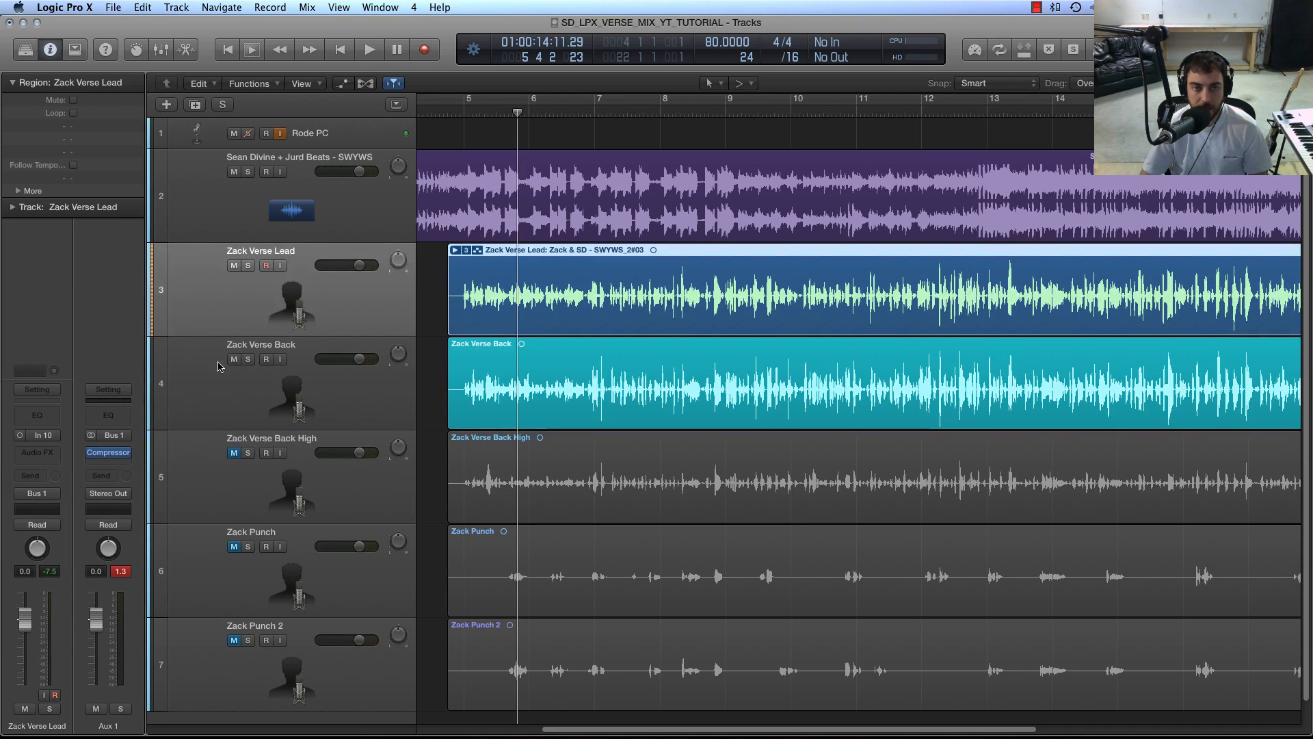
left_click(182, 413)
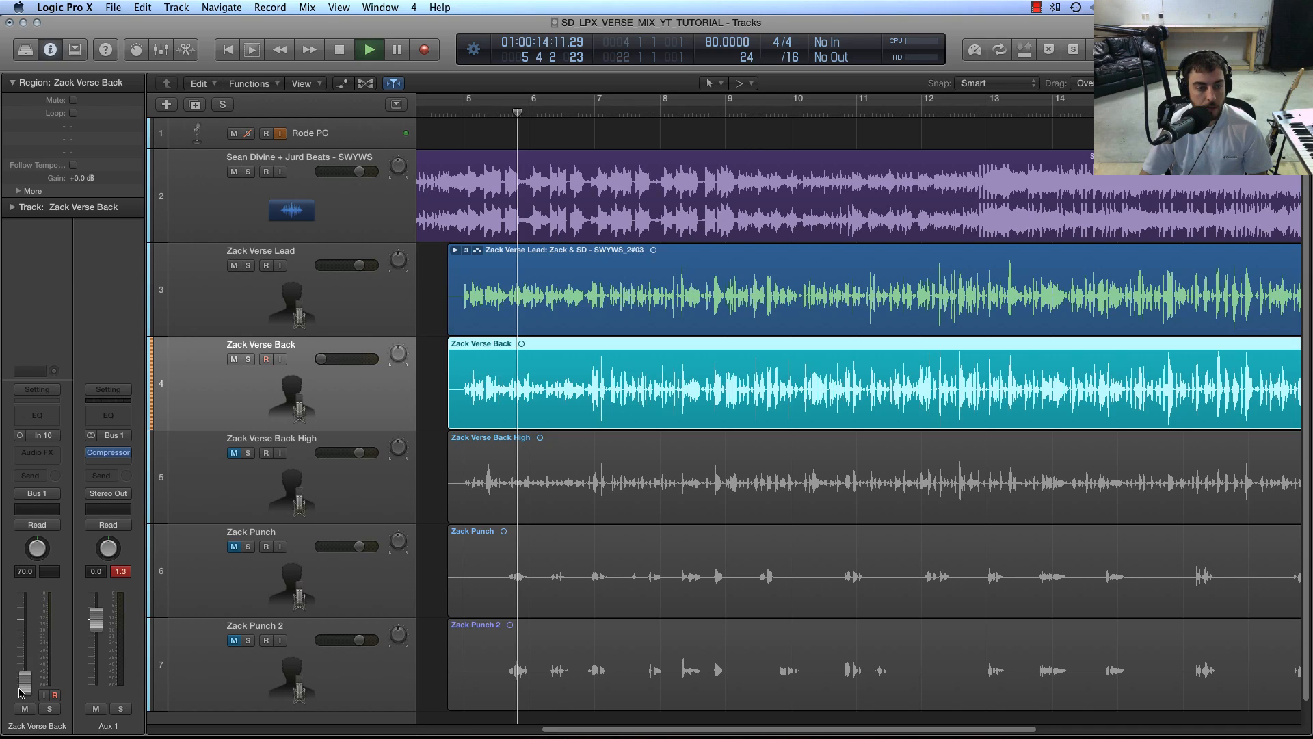
Step: Bring the Zack Verse Back volume fader to -9.0 dB while auditioning it under the lead, and stop playback
left_click_drag(20, 689, 25, 647)
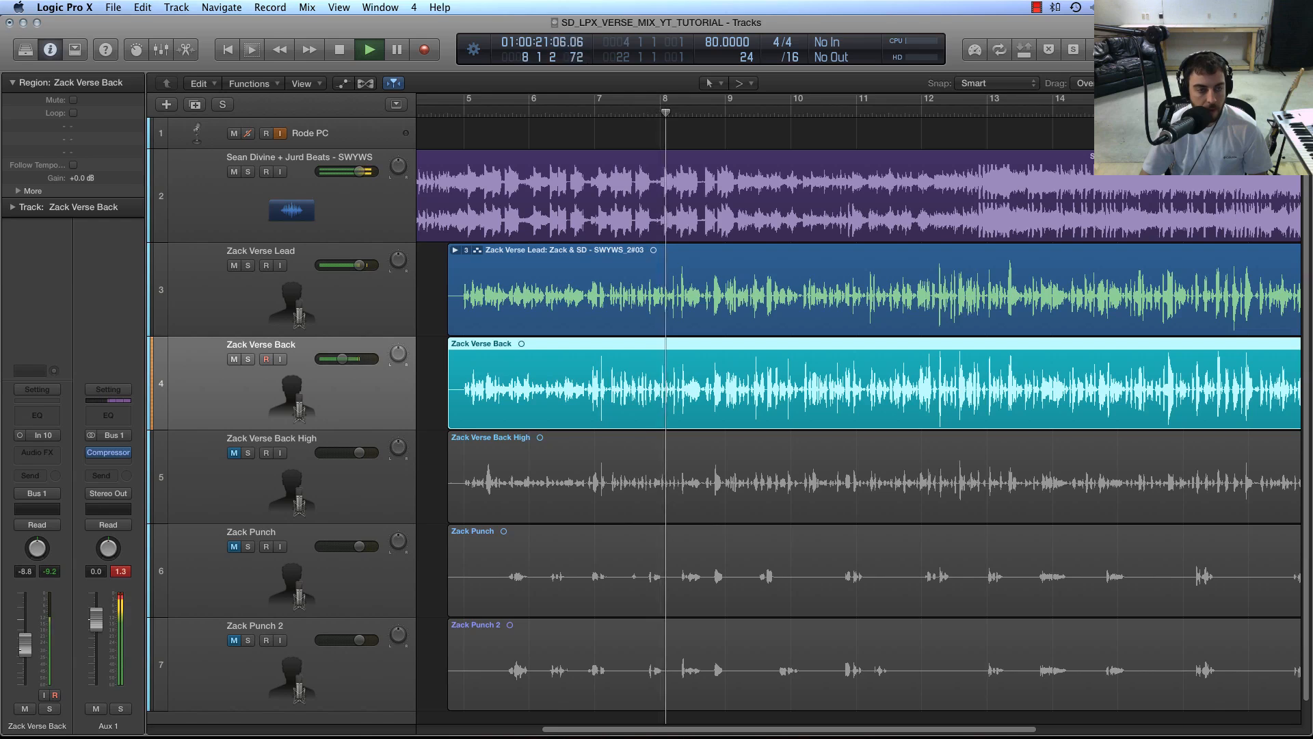
left_click_drag(343, 359, 342, 358)
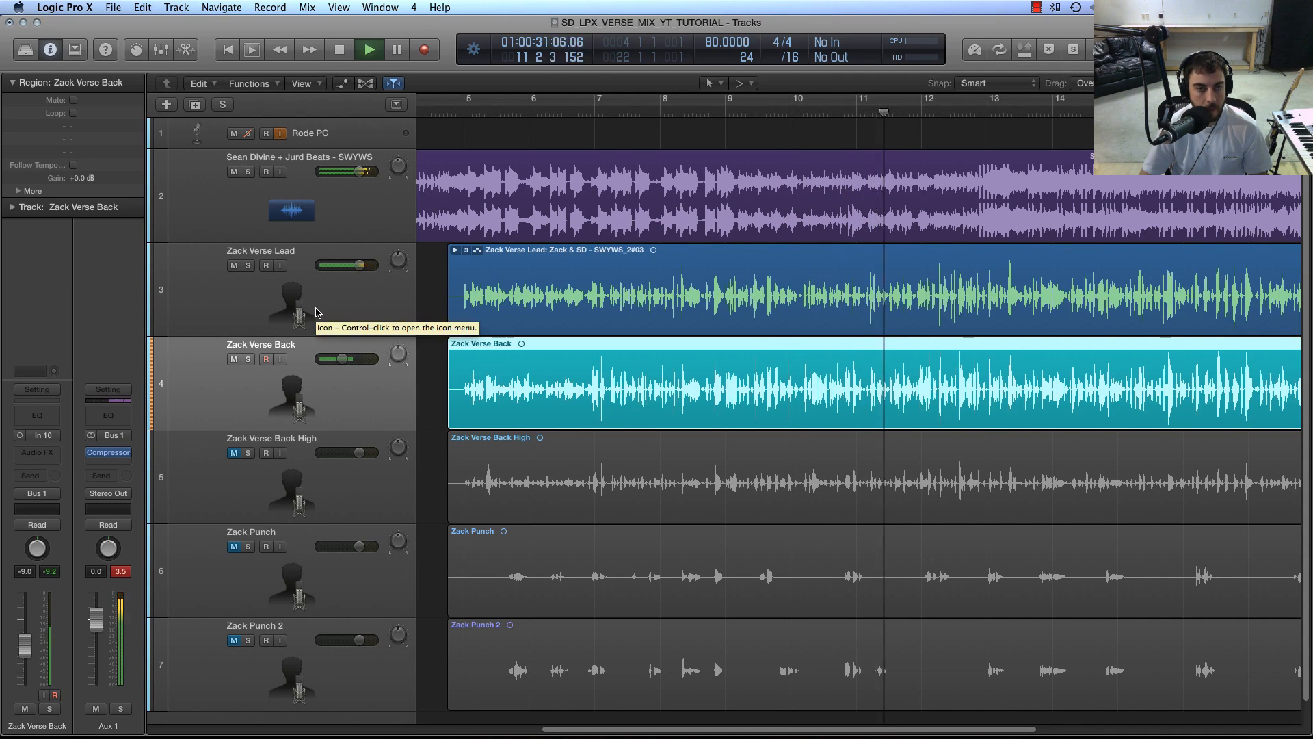
key("space")
Step: Insert a Channel EQ on Aux 1 through the lead track and enable a low cut at 98 Hz with a 48 dB/Oct slope
left_click(309, 275)
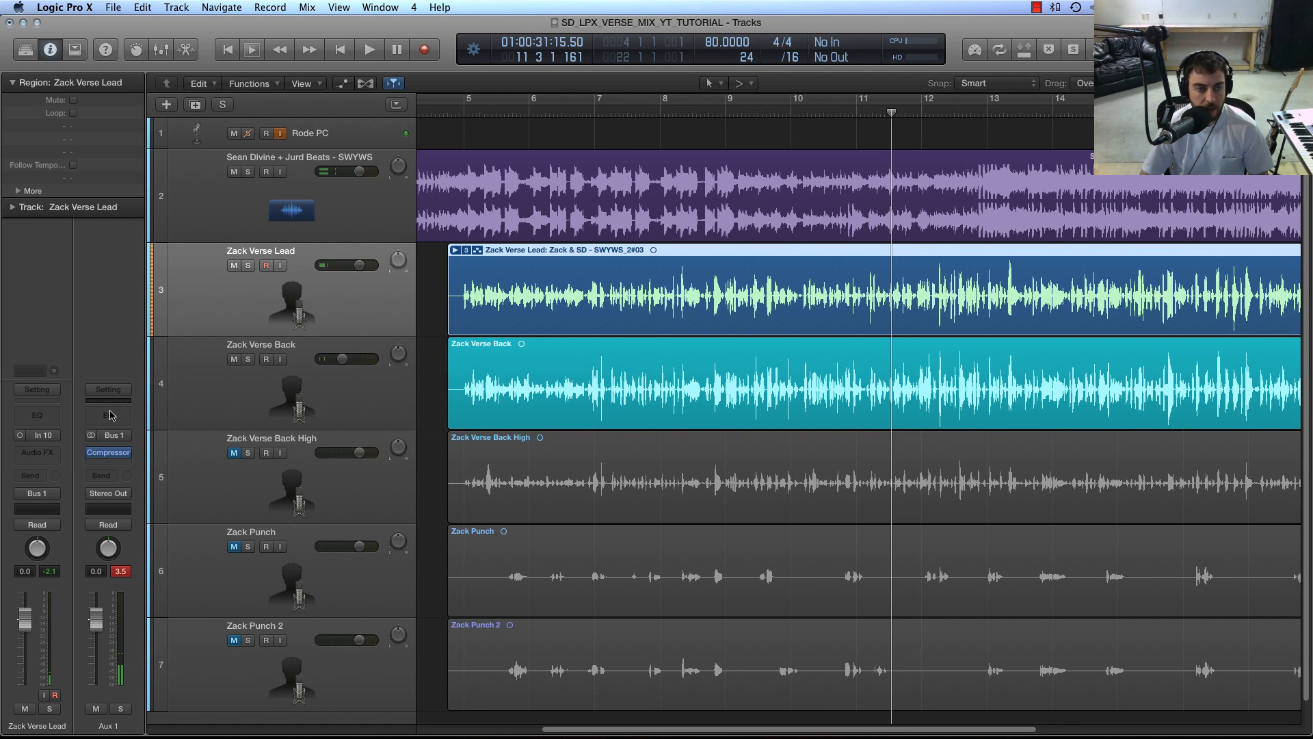
left_click(108, 415)
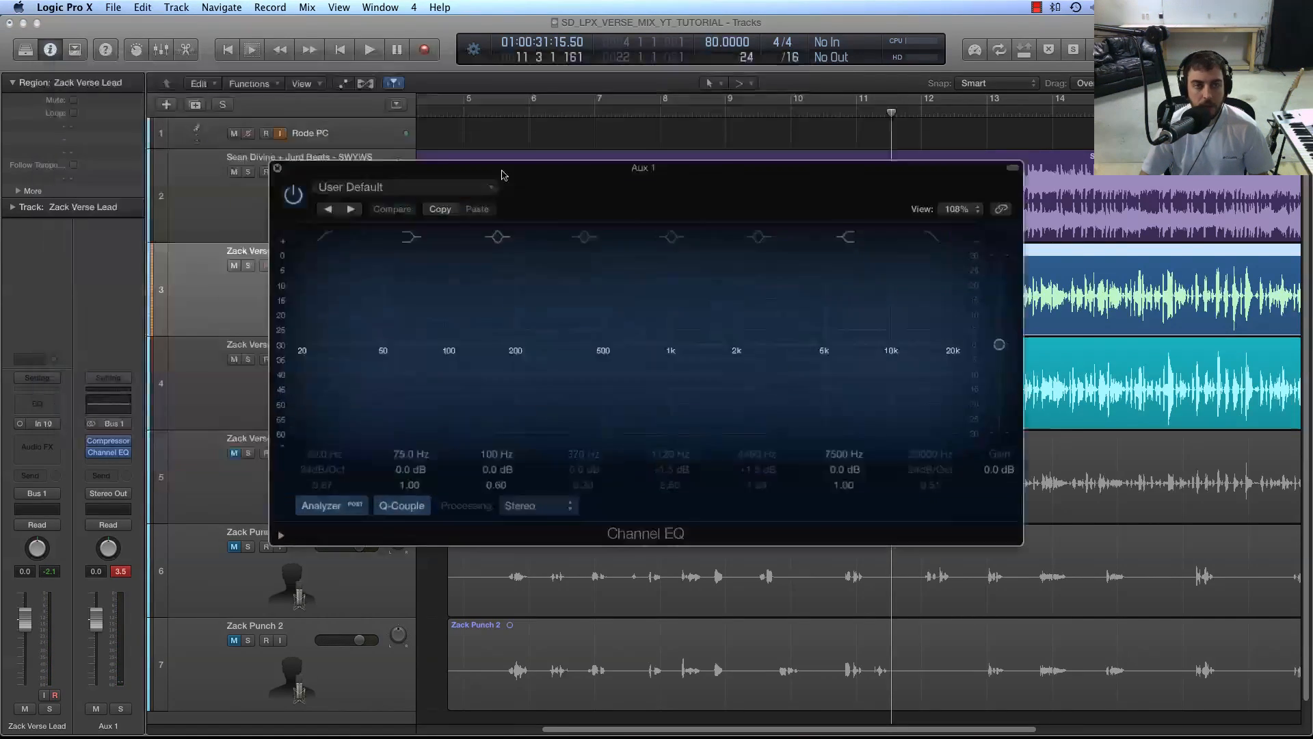
left_click_drag(682, 236, 672, 247)
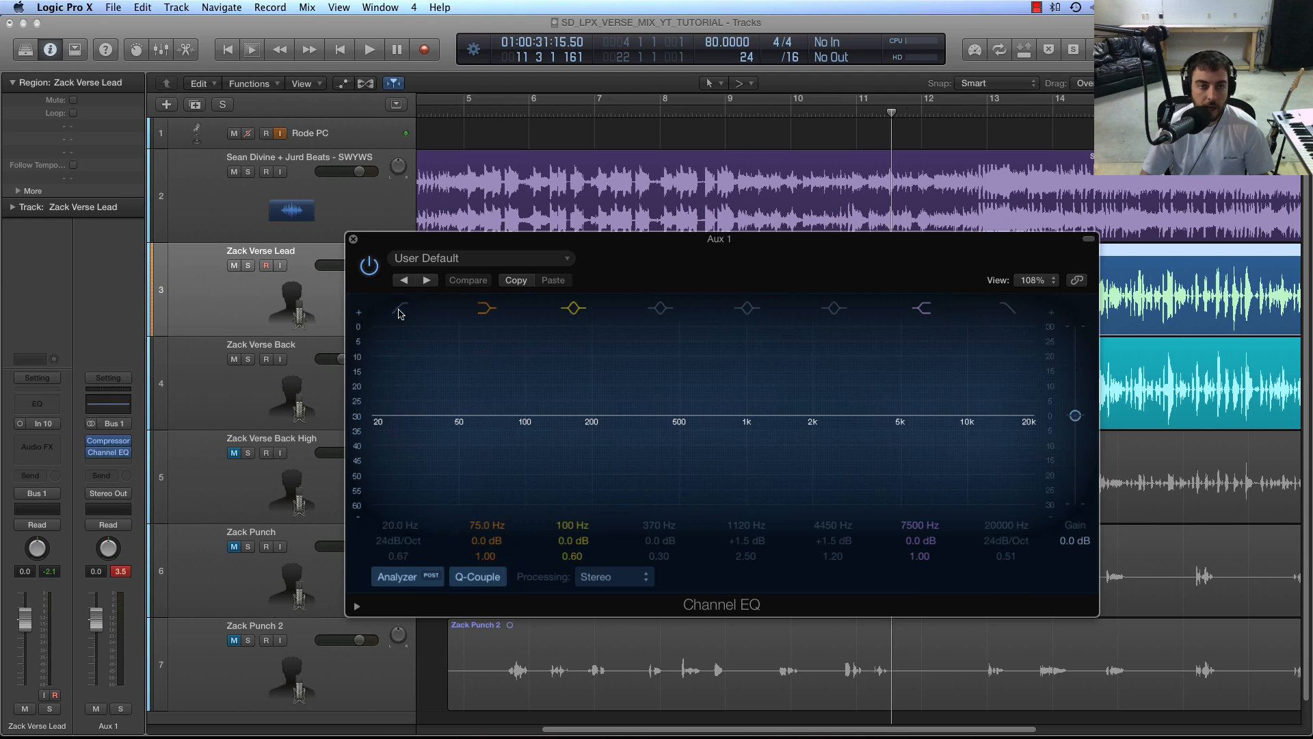
left_click(400, 308)
left_click_drag(383, 418, 559, 484)
left_click_drag(391, 542, 390, 535)
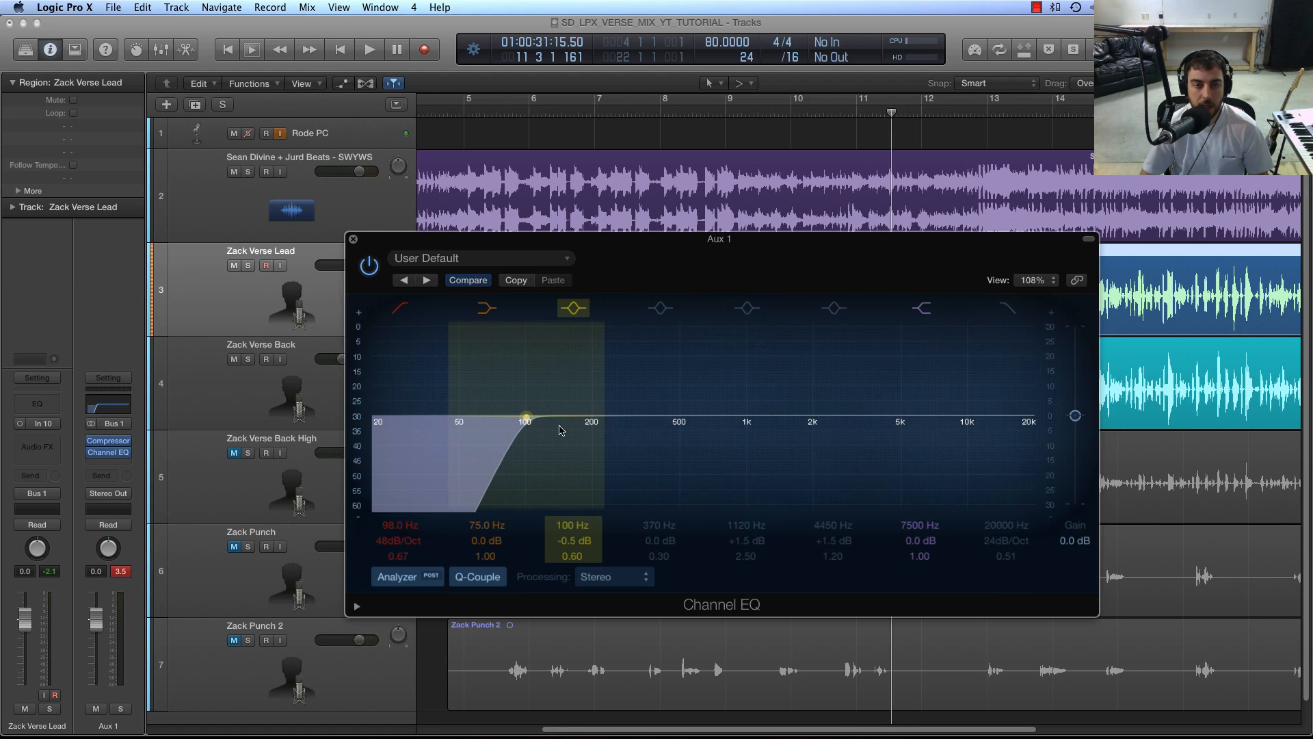
Step: Cut 3.0 dB at 92 Hz and 1.5 dB at 196 Hz in the Channel EQ while auditioning, and close its window
left_click_drag(560, 430, 522, 466)
key("space")
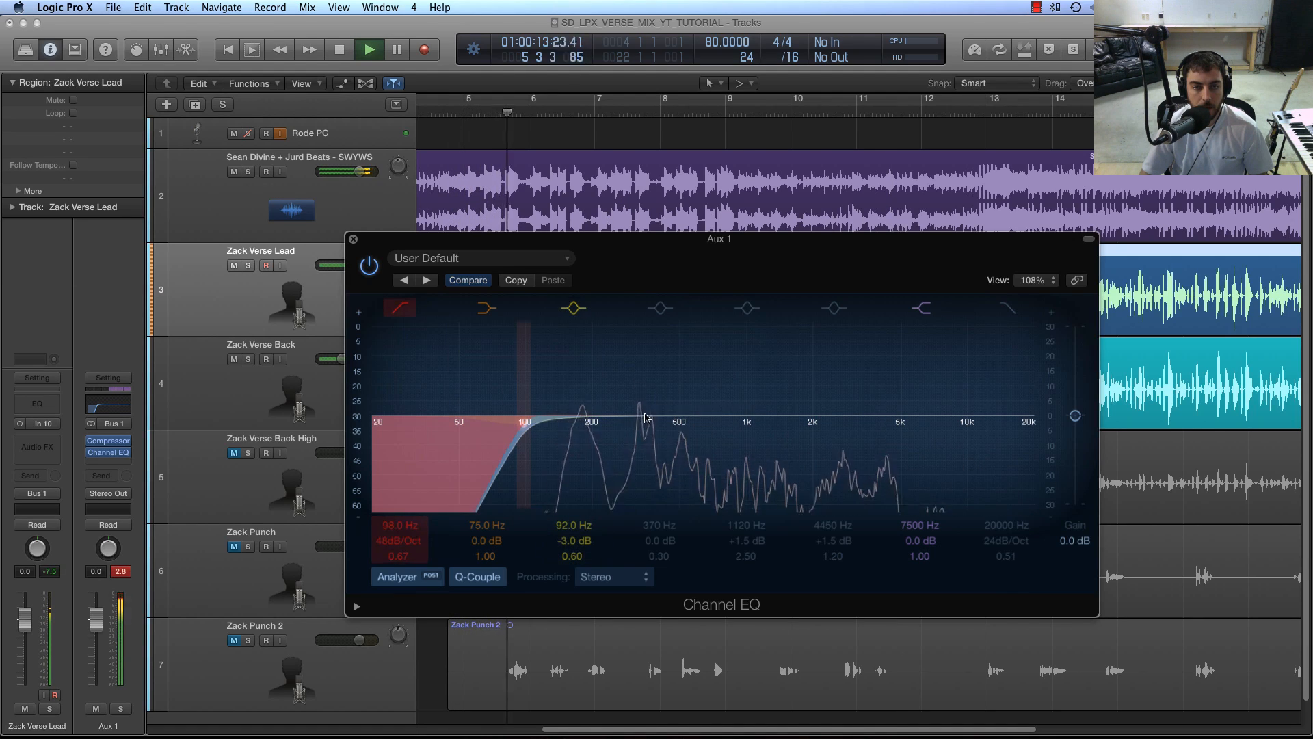
left_click_drag(645, 417, 597, 426)
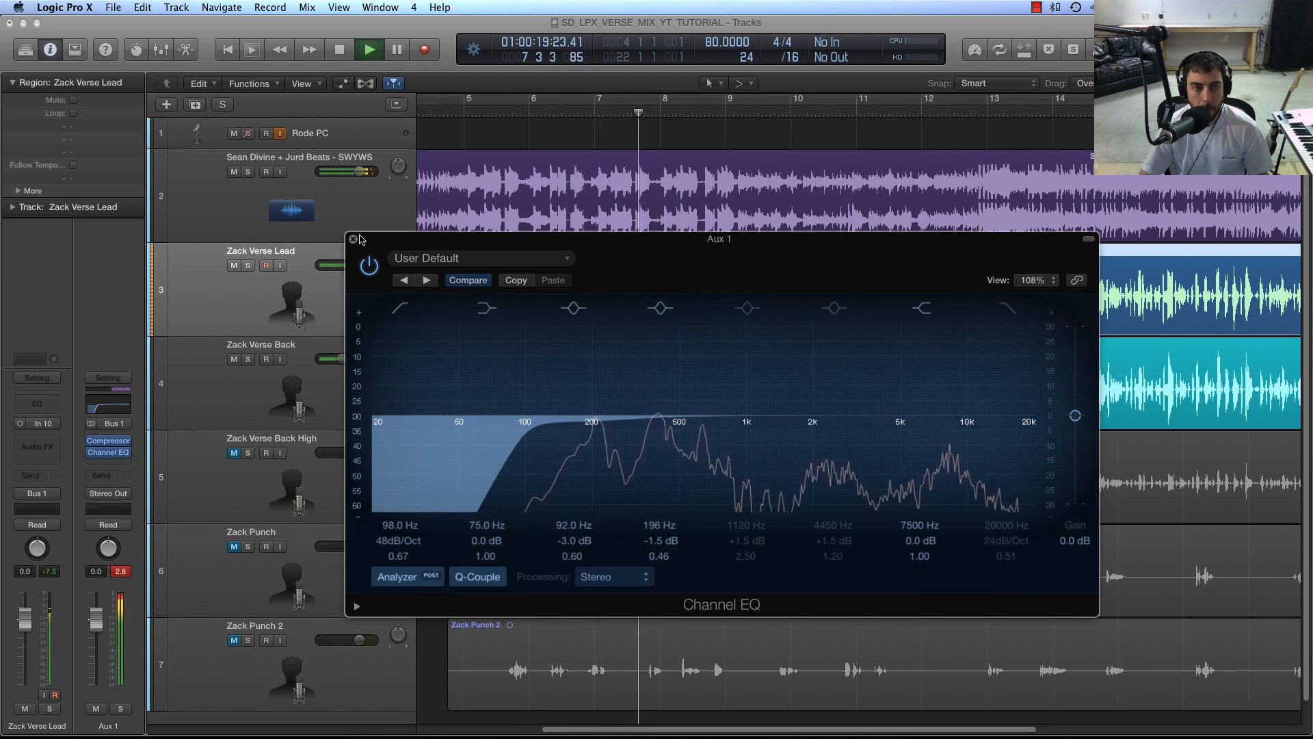
left_click(355, 238)
Step: Stop playback and insert a Linear Phase EQ after the Channel EQ on Aux 1, placing its window below the beat track
scroll(518, 206, "down", 1)
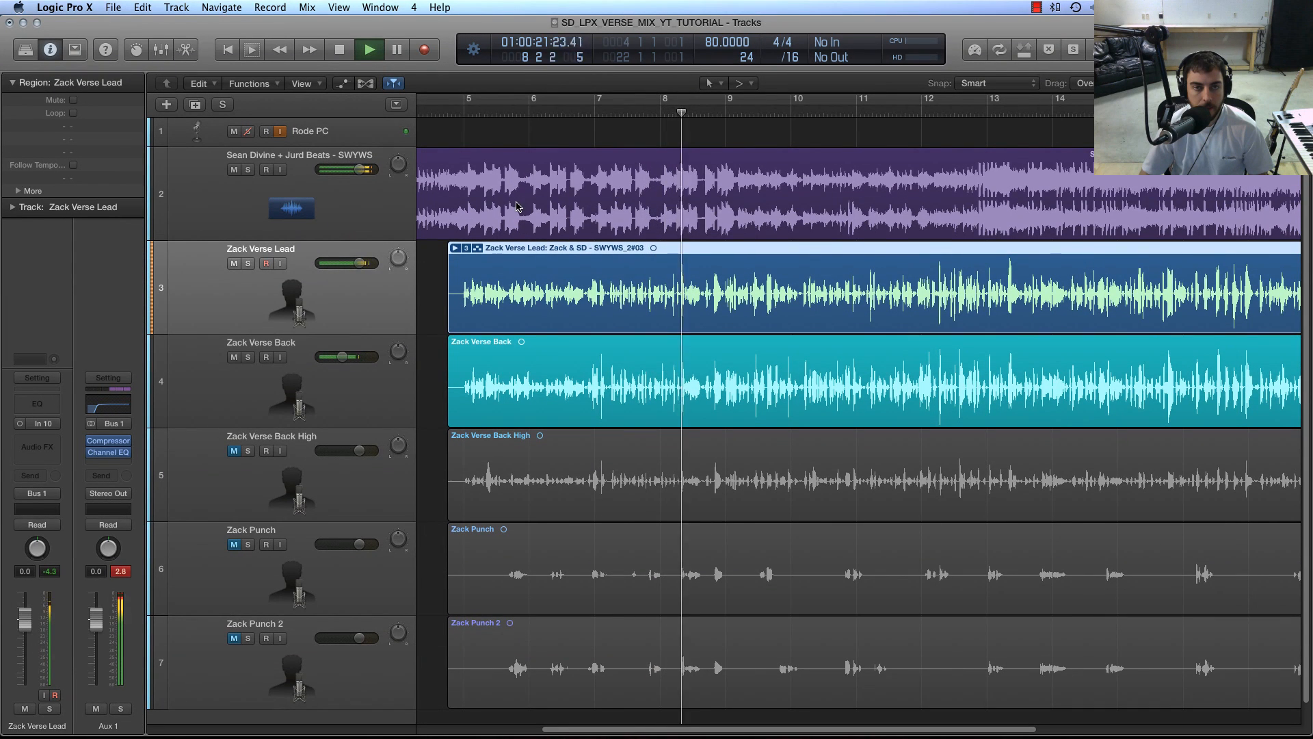
left_click(559, 142)
key("super+Left")
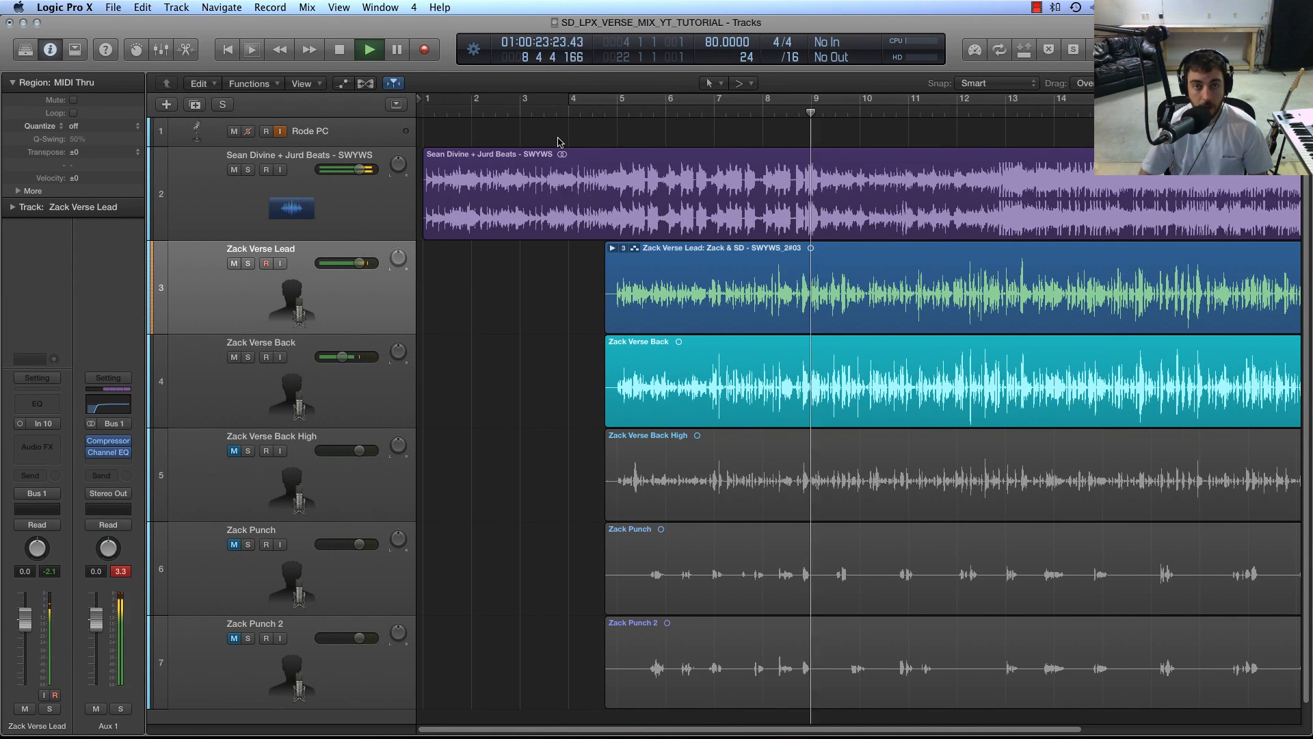
key("super+Left")
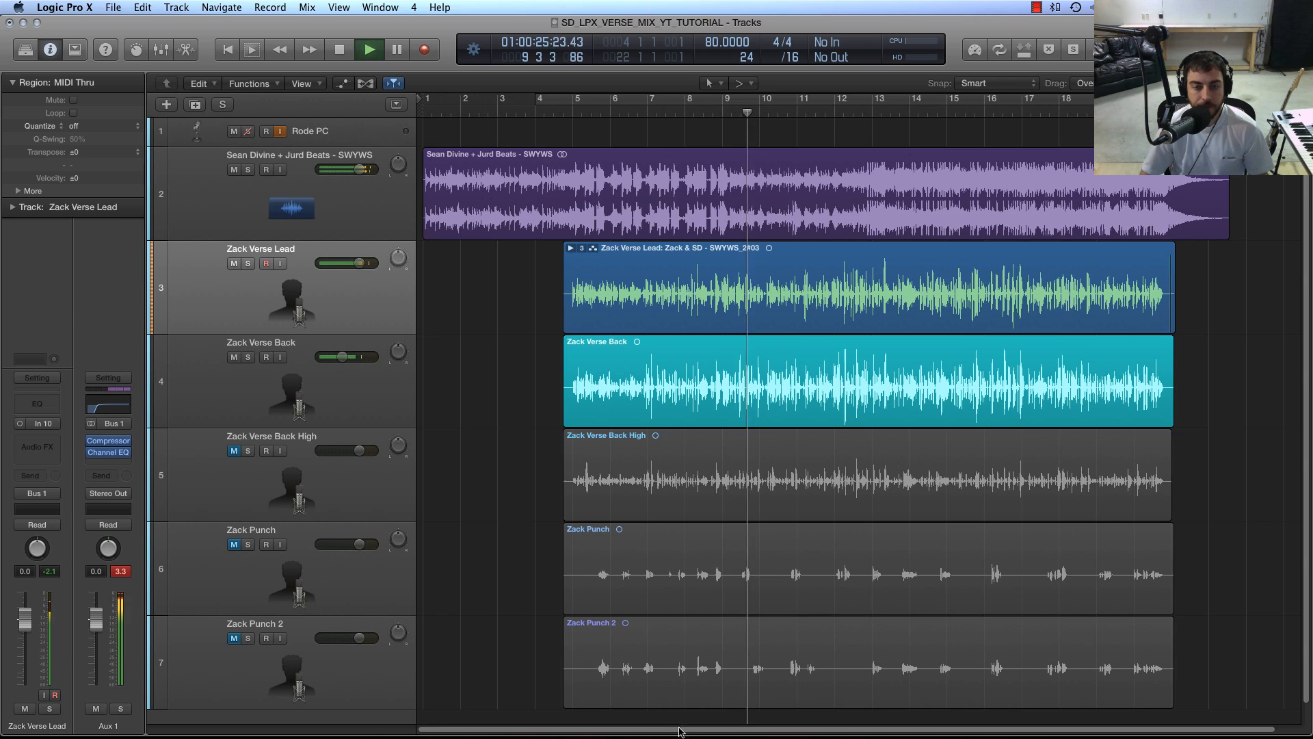
left_click_drag(679, 730, 704, 731)
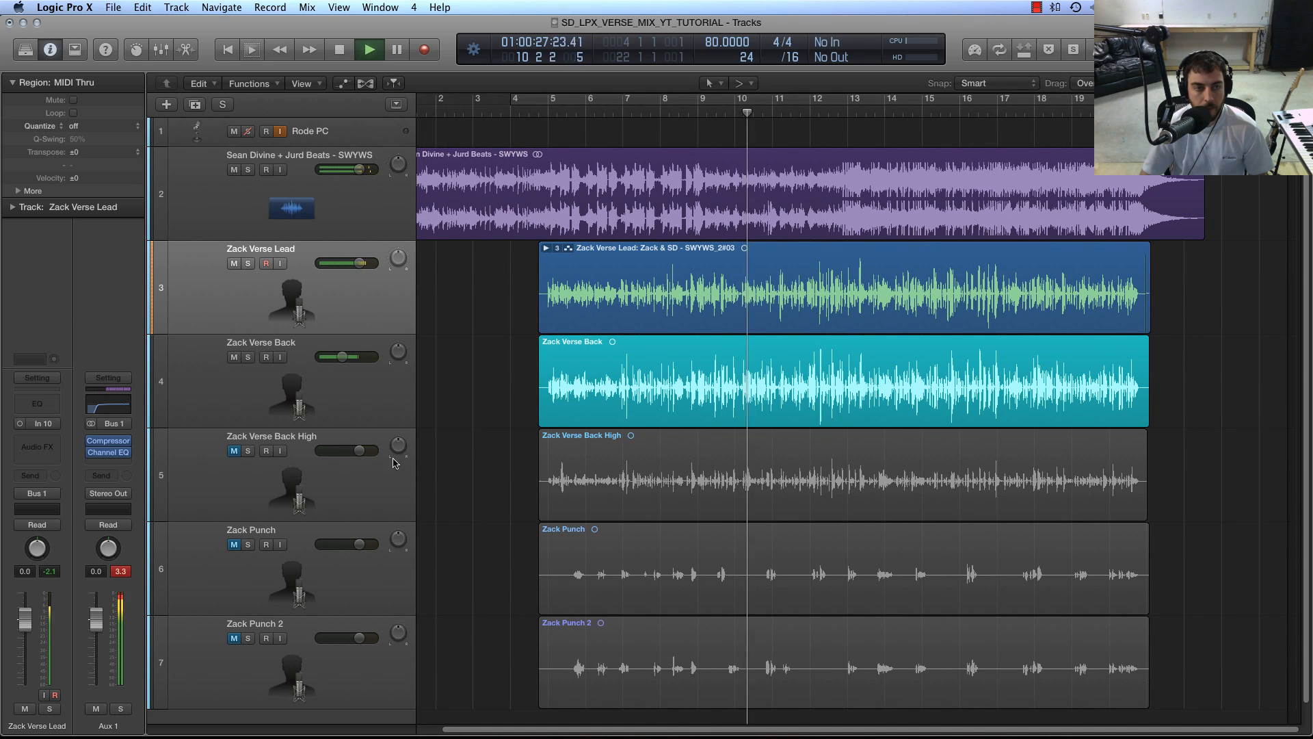
key("space")
left_click(108, 463)
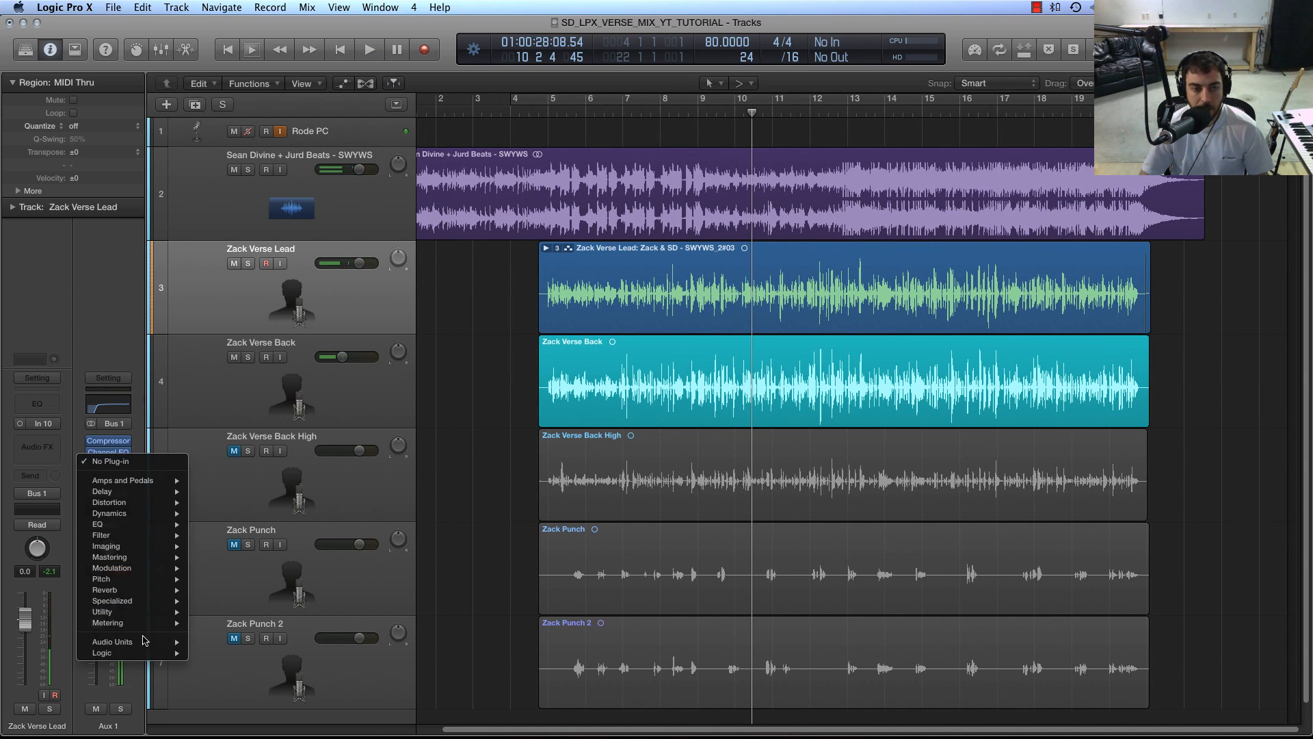
mouse_move(137, 524)
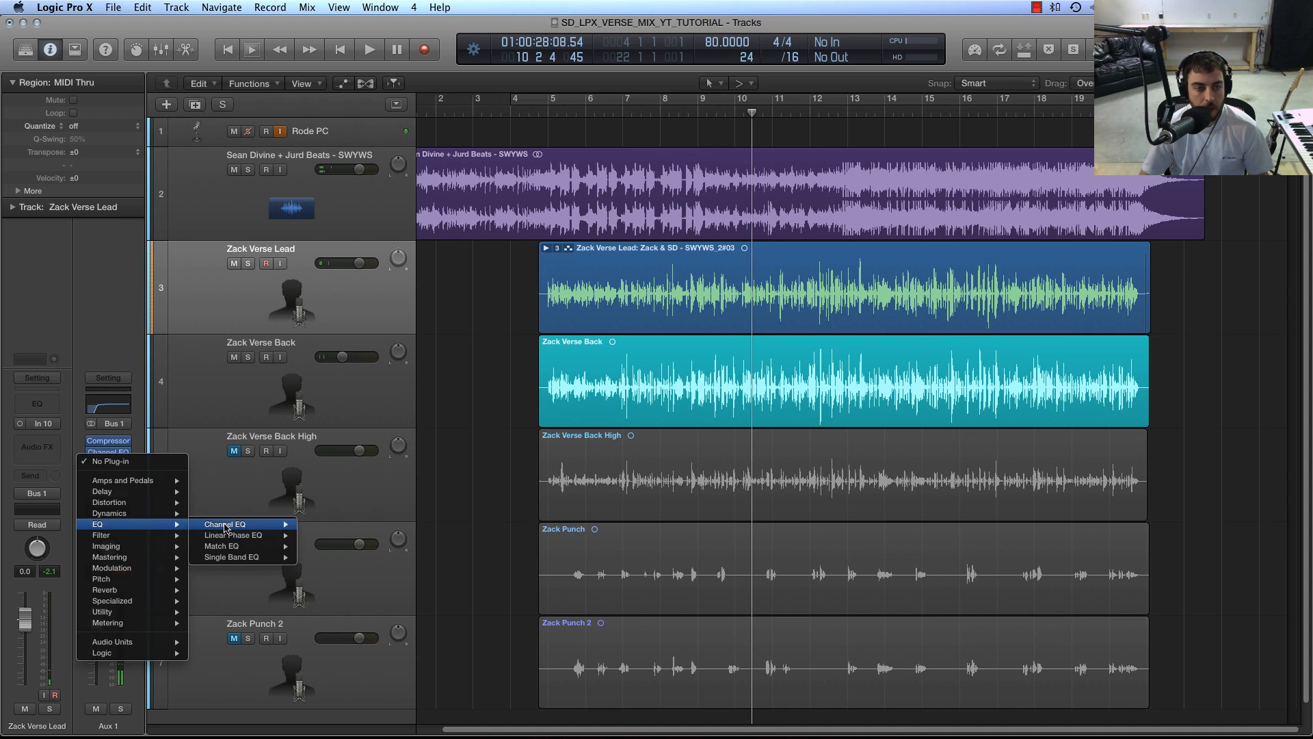
mouse_move(275, 534)
left_click(324, 536)
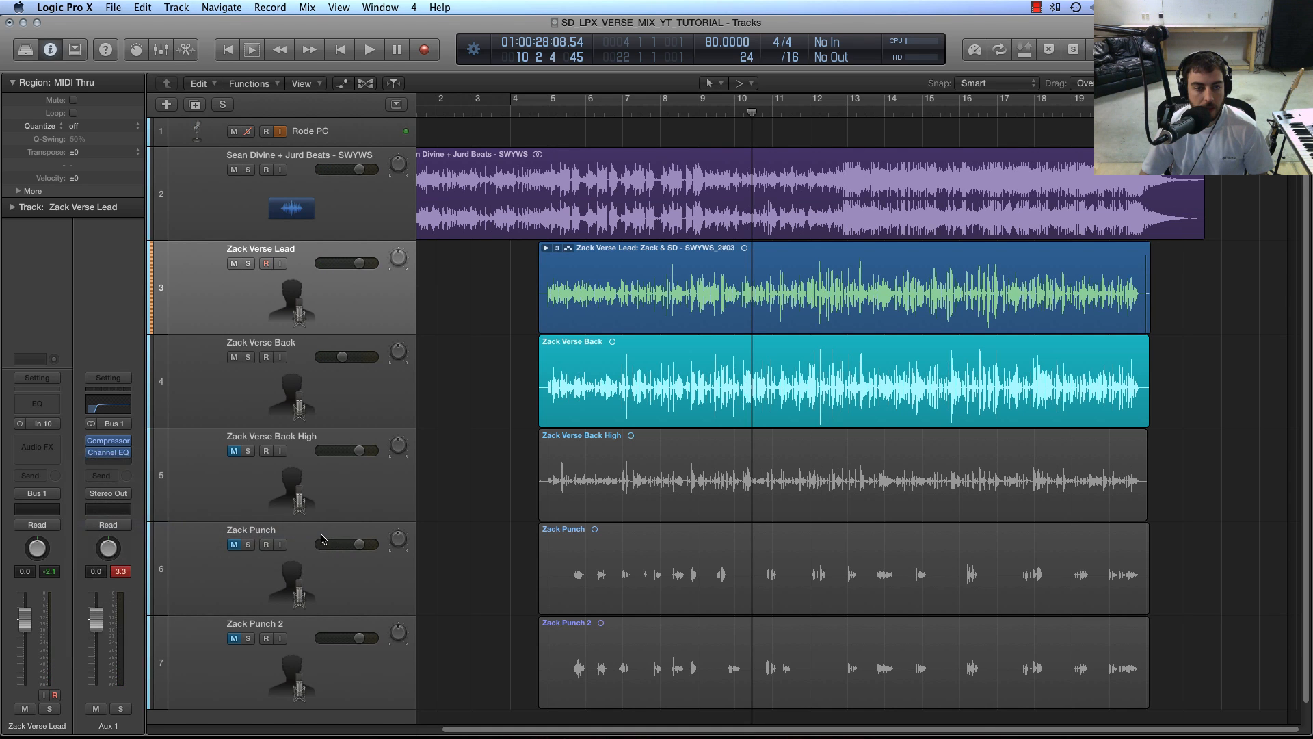
left_click_drag(363, 75, 617, 321)
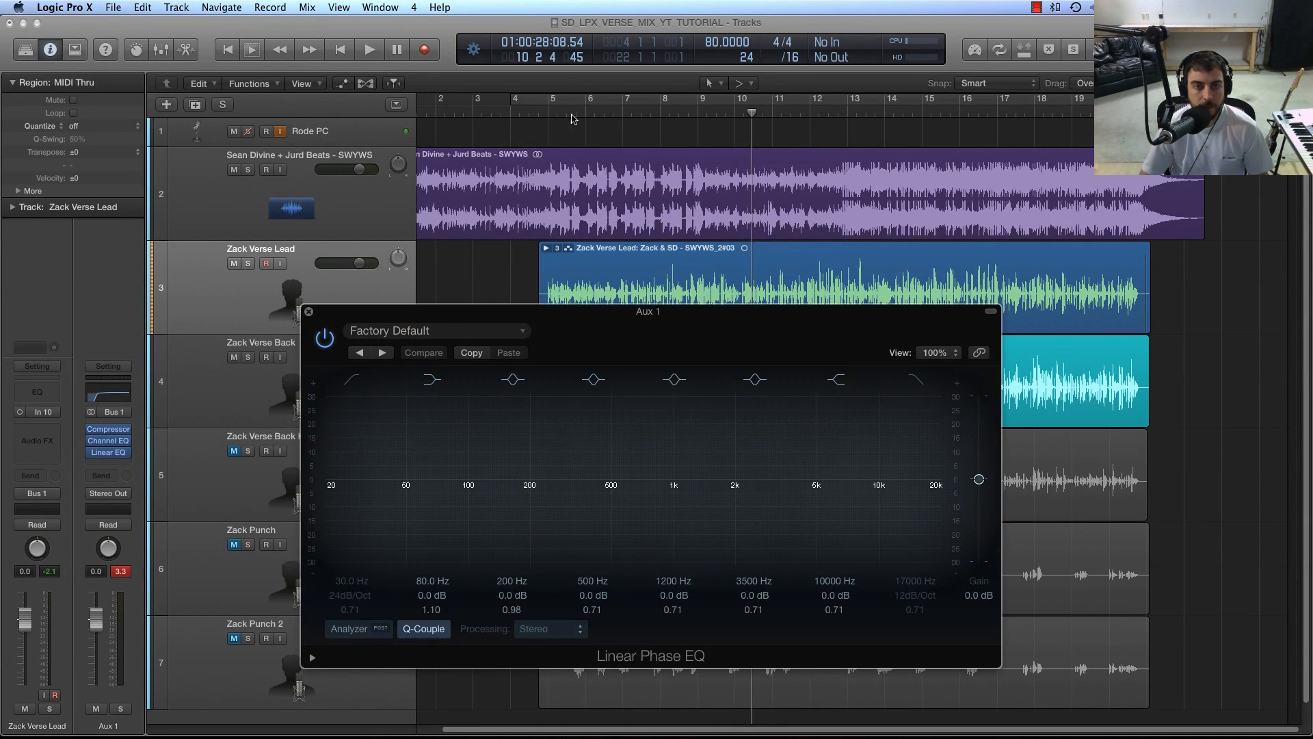
Step: Play from bar 5 and enable the Linear Phase EQ's low cut at 99 Hz with a 48 dB/Oct slope
left_click(554, 109)
key("space")
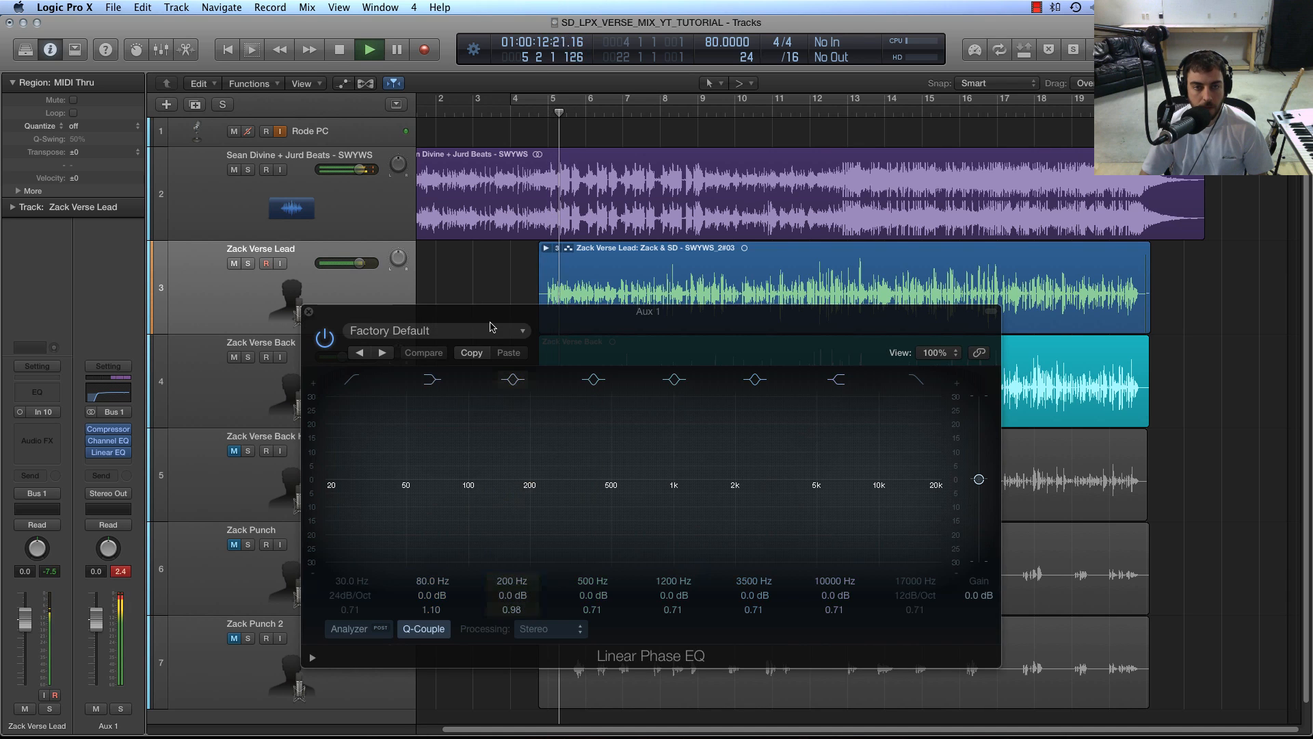
mouse_move(526, 303)
left_mouse_down()
mouse_move(513, 161)
mouse_move(511, 297)
left_mouse_up()
left_click(343, 487)
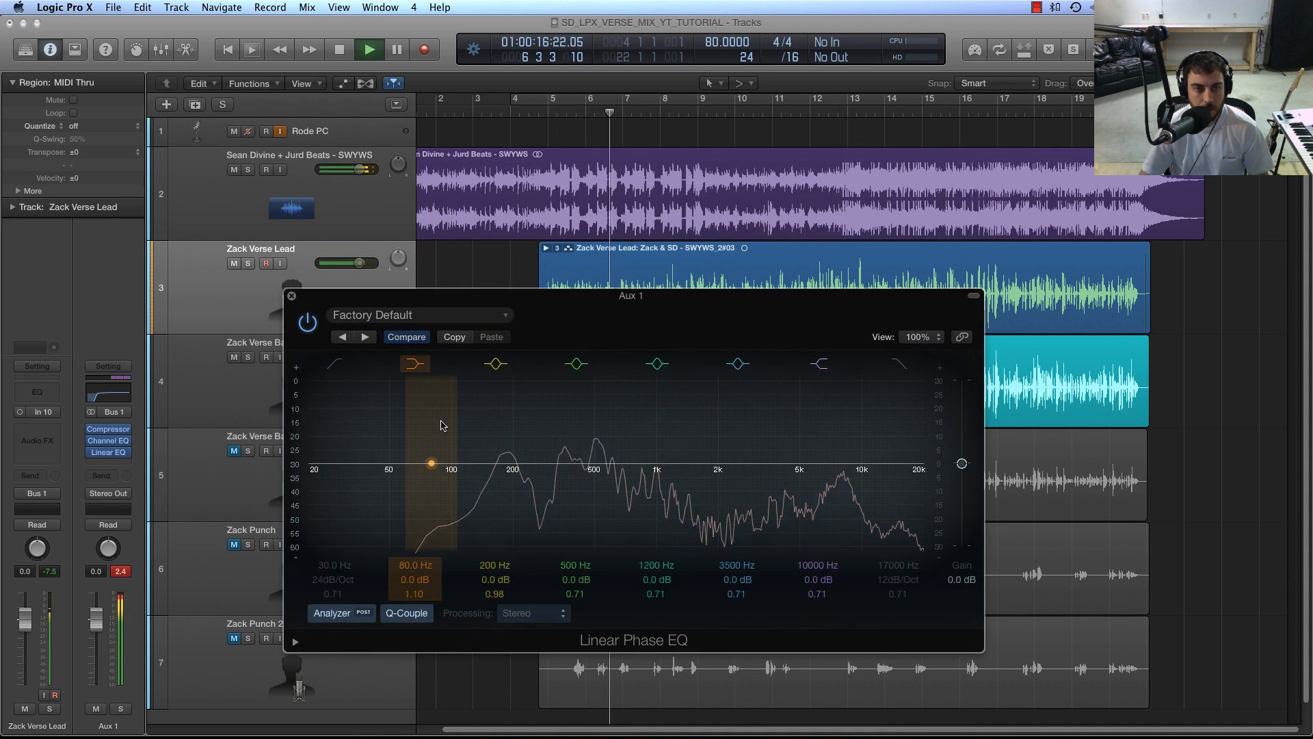
left_click_drag(397, 513, 481, 492)
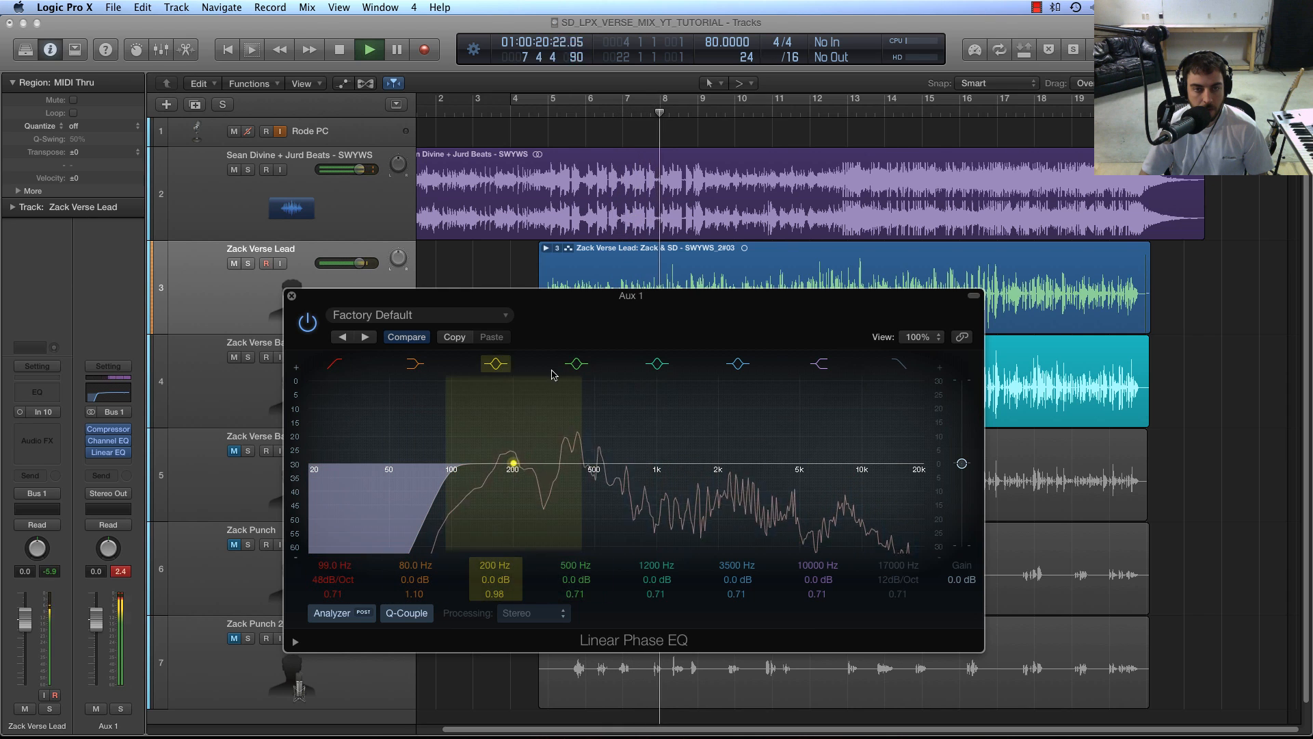
Step: Move the Linear Phase EQ's 500 Hz band to 190 Hz and cut it by 3.5 dB
left_click(578, 365)
left_click(578, 366)
left_click_drag(589, 464, 493, 481)
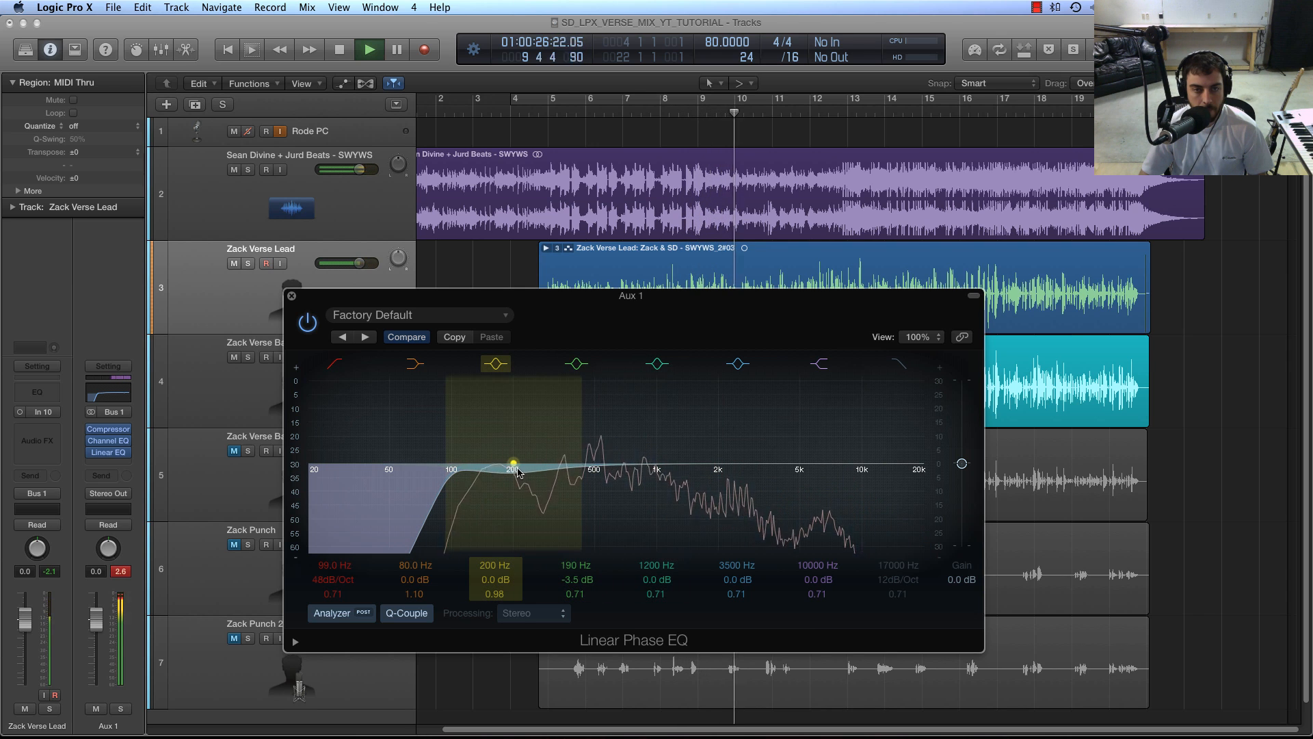
Step: Shape the Linear Phase EQ's 200 Hz band into a narrow cut of -0.6 dB at 210 Hz with a Q of 3.80 while auditioning
left_click_drag(513, 465, 515, 463)
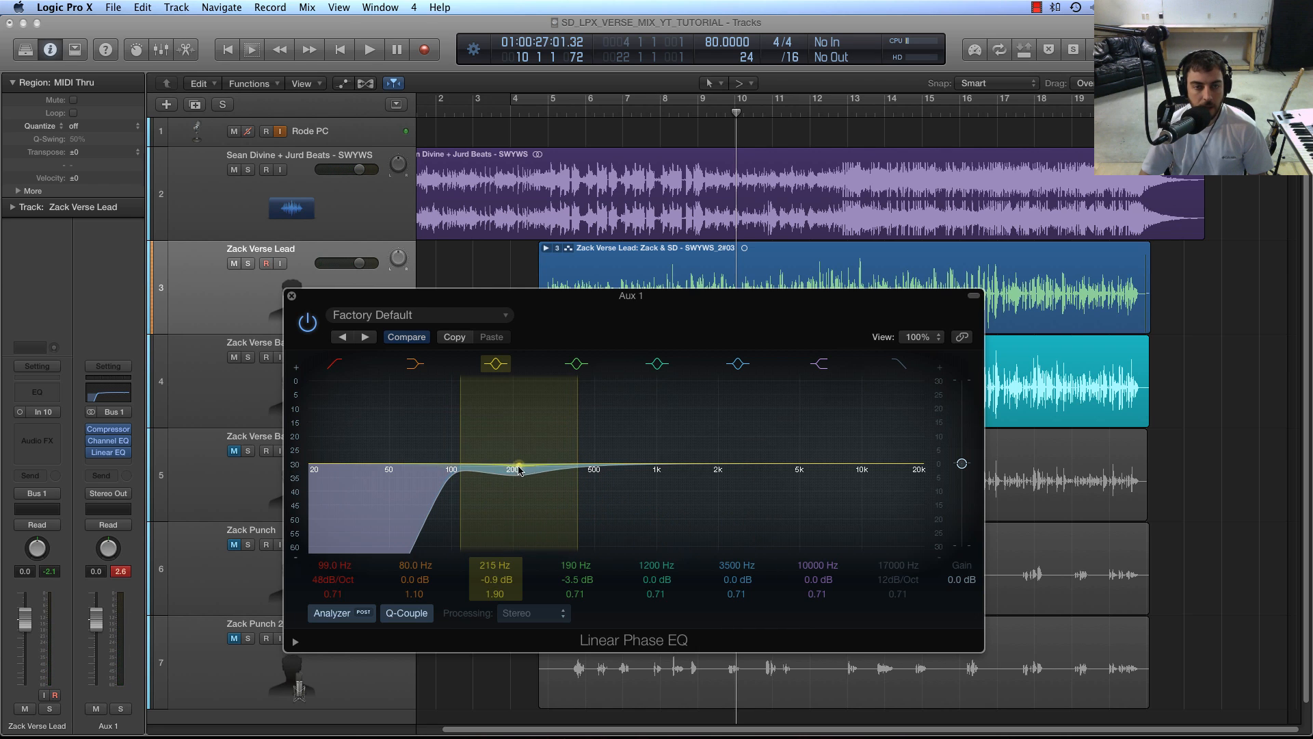
left_click_drag(534, 465, 531, 442)
key("space")
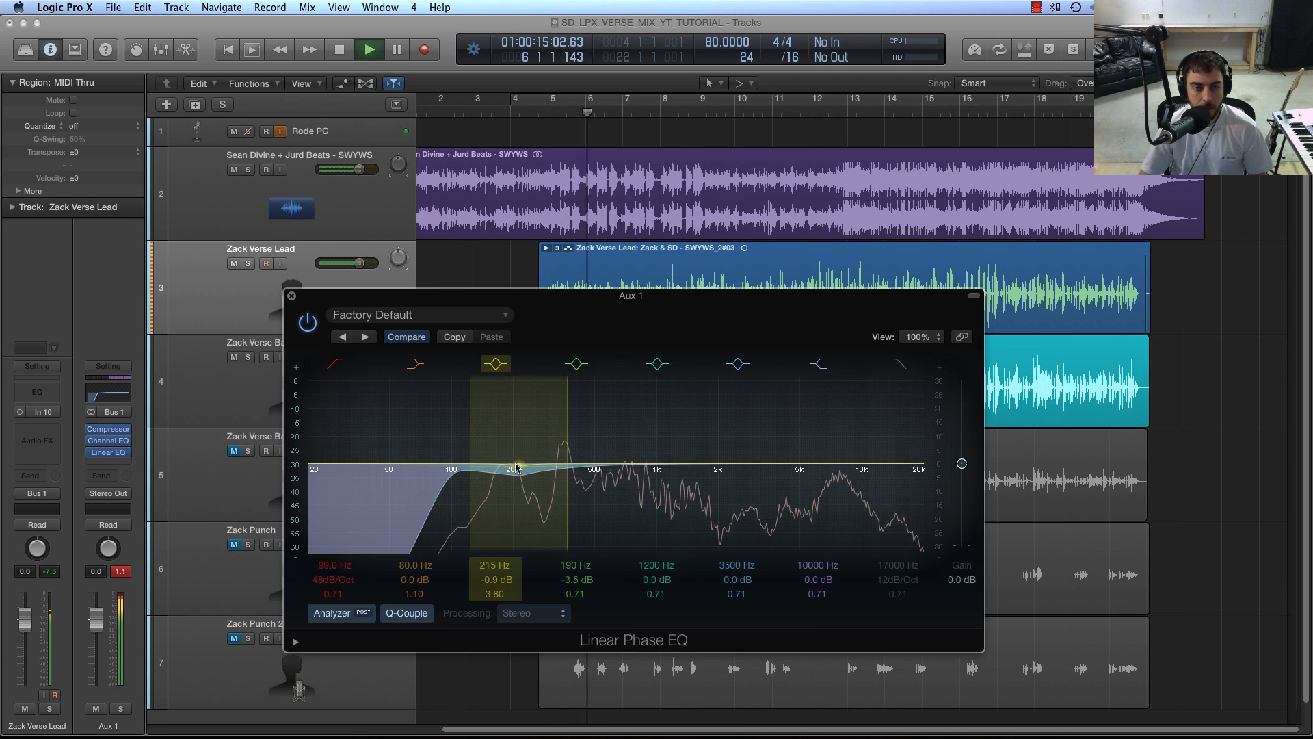
left_click_drag(517, 464, 516, 461)
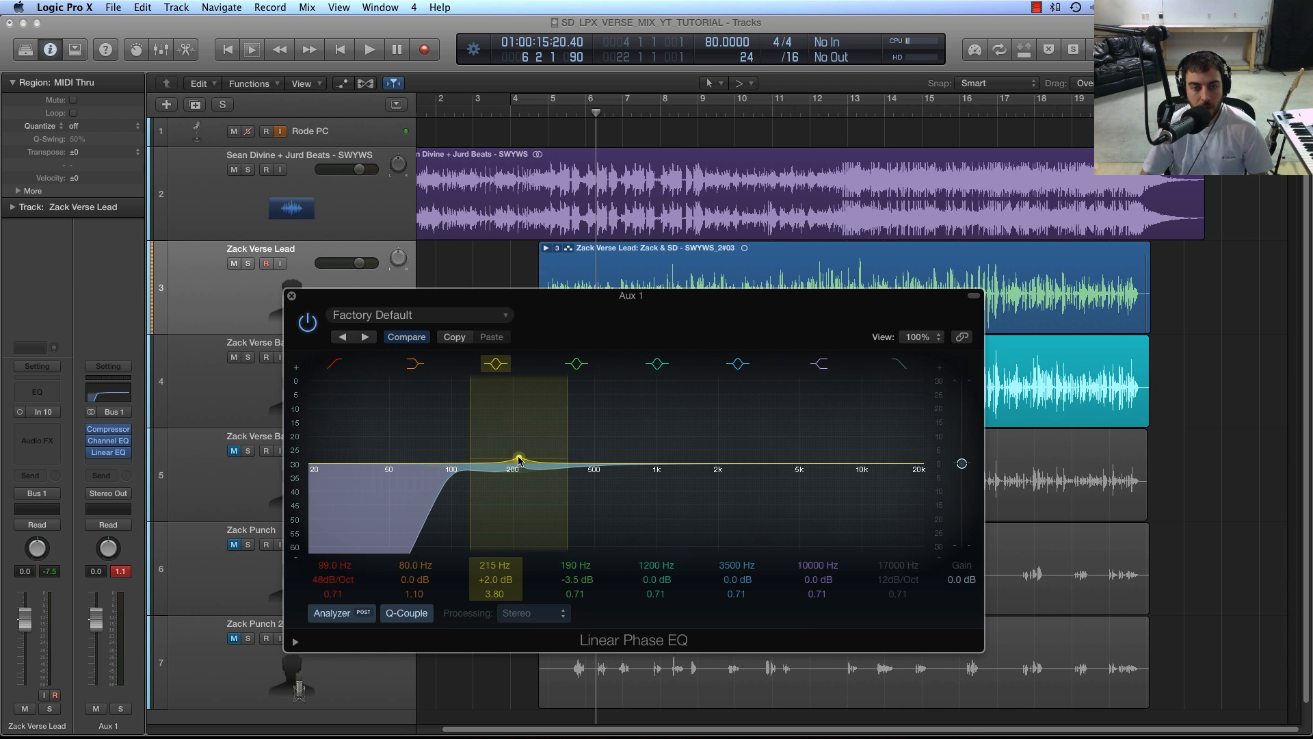
key("space")
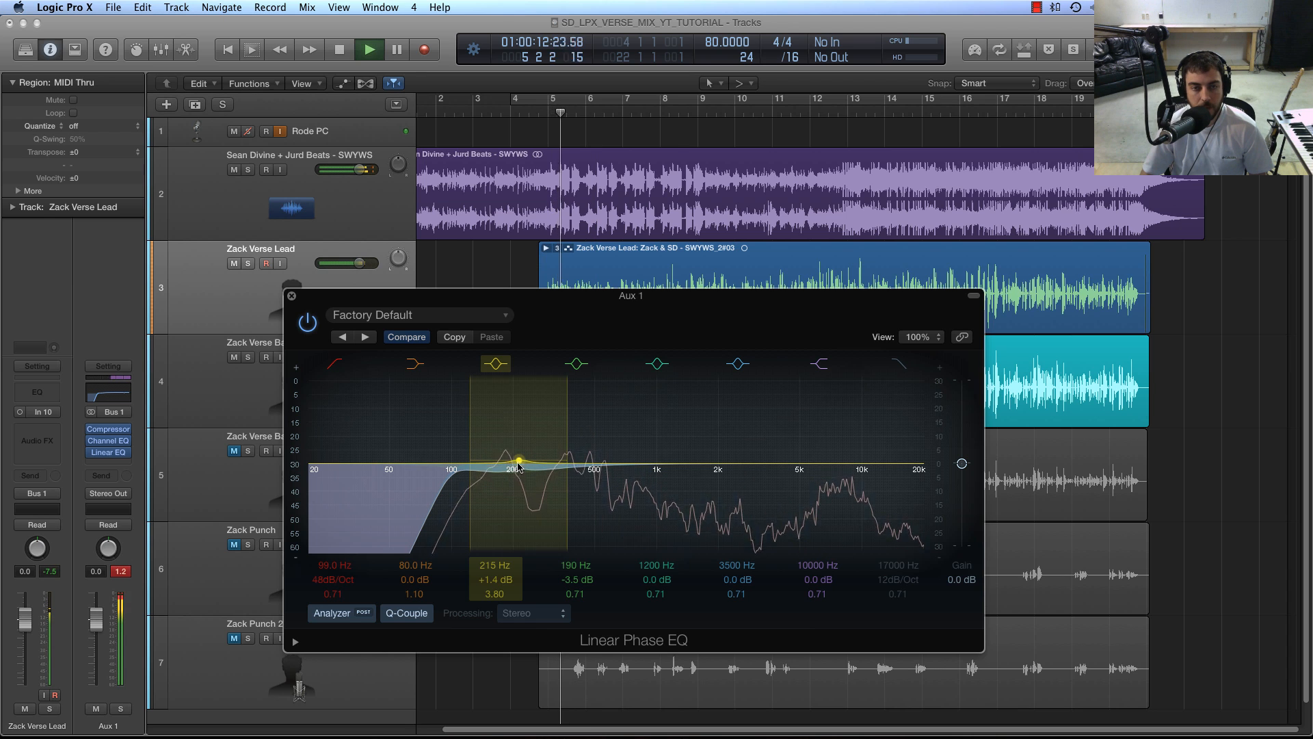
left_click_drag(519, 459, 515, 469)
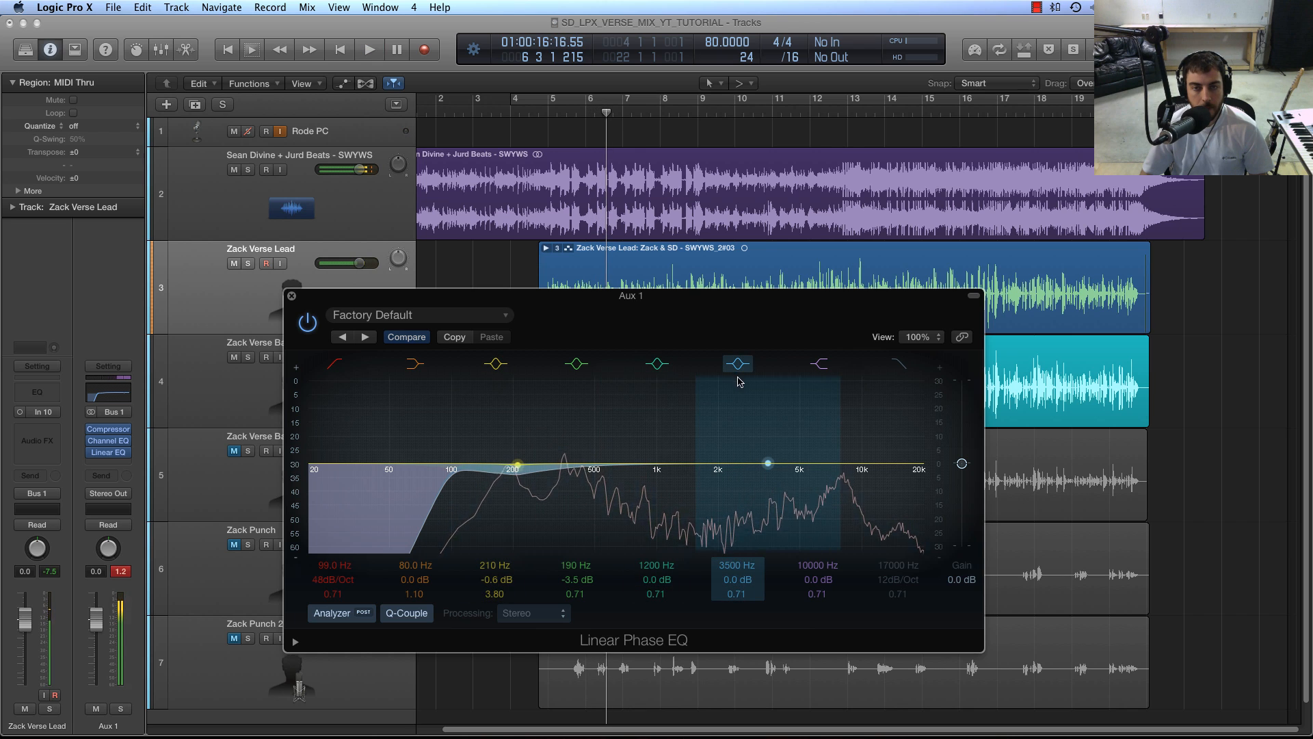
Step: Boost the Linear Phase EQ's 3500 Hz band by 7.6 dB at 11000 Hz with a Q of 3.40 while auditioning, and stop playback
left_click_drag(769, 468, 820, 438)
left_click_drag(897, 422, 872, 438)
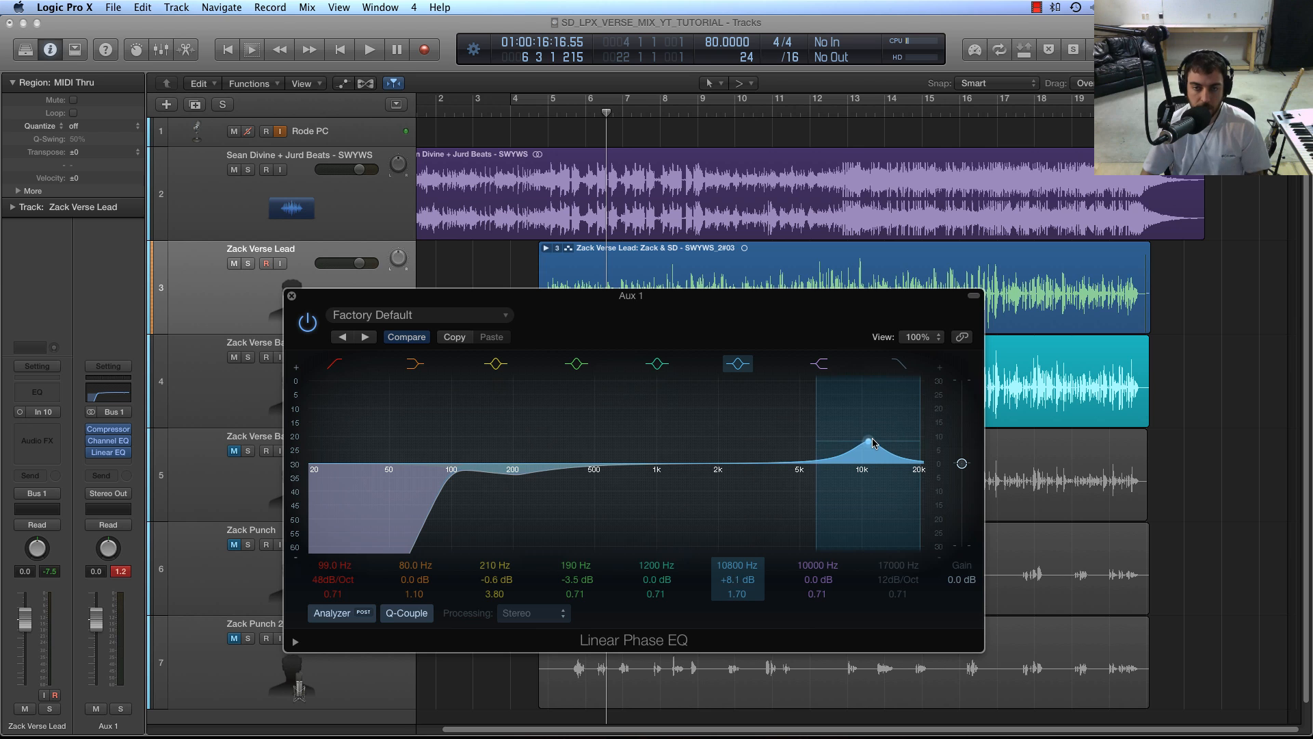
key("space")
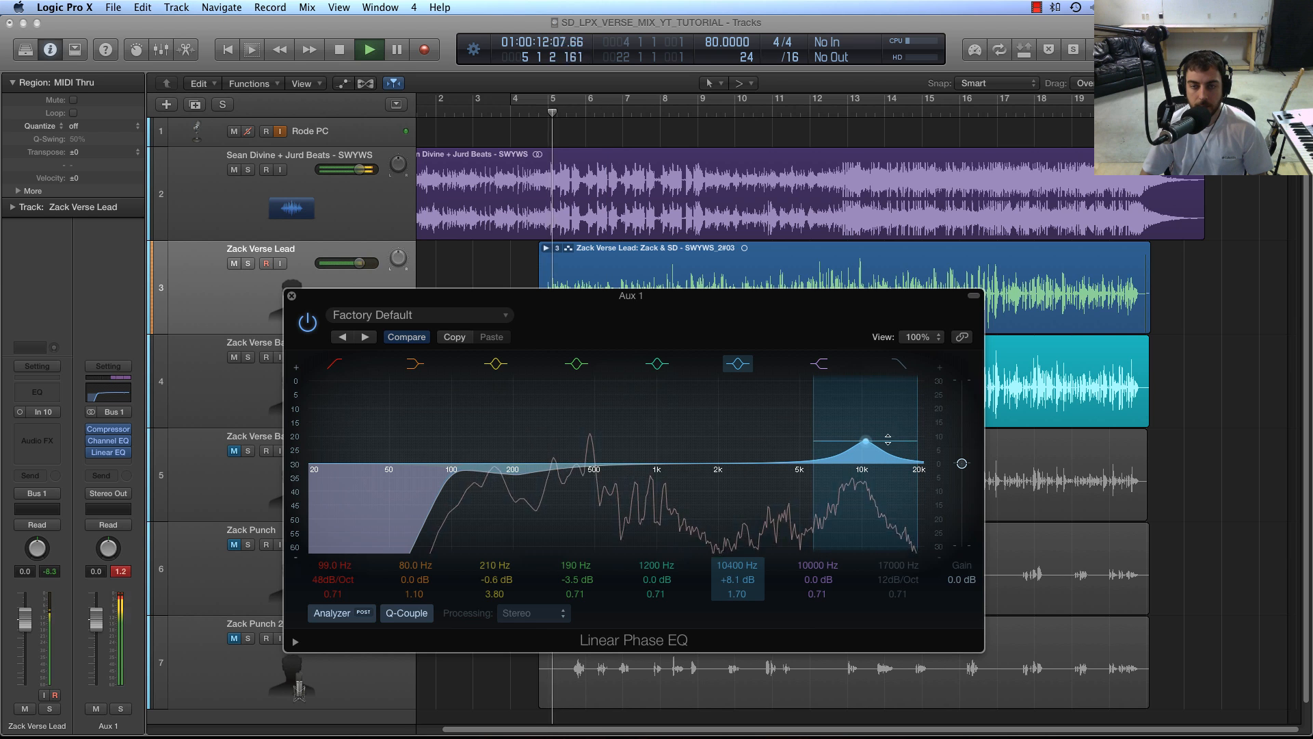
mouse_move(870, 440)
left_mouse_down()
mouse_move(849, 440)
mouse_move(872, 444)
left_mouse_up()
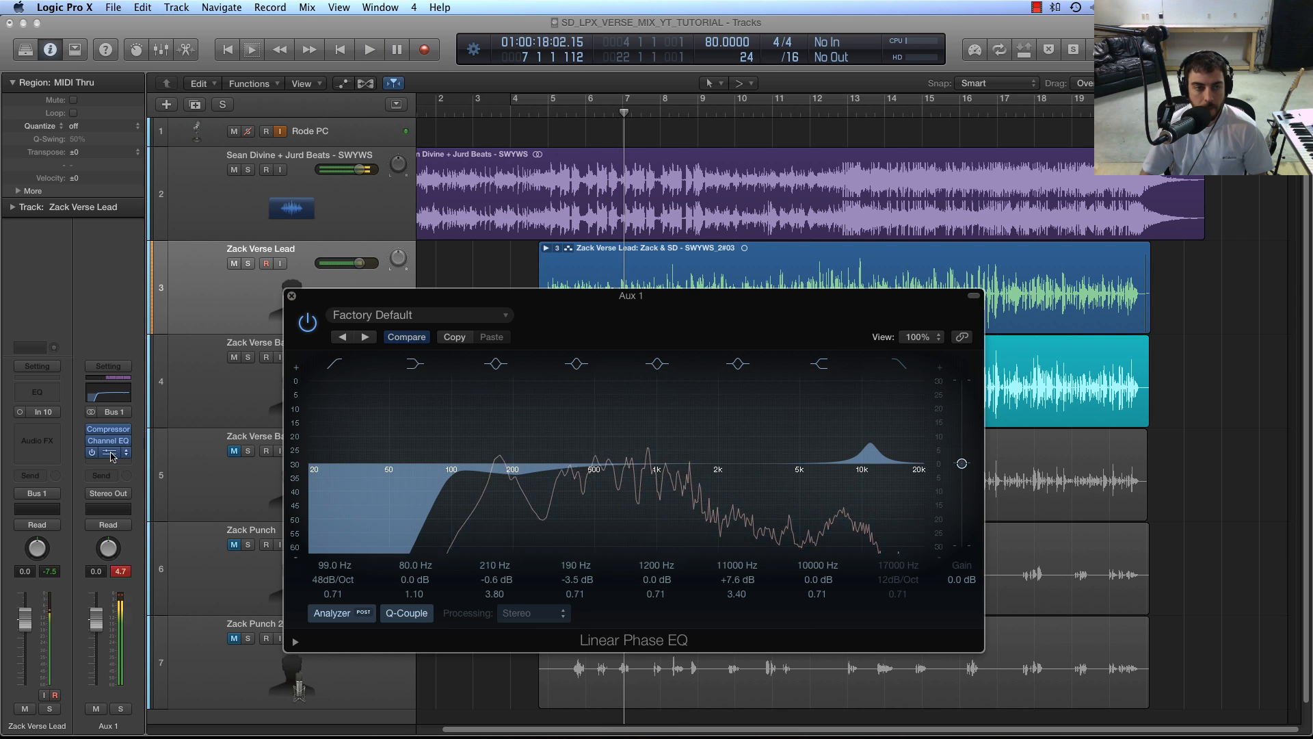
key("space")
left_click(291, 296)
Step: Insert a DeEsser after the Linear Phase EQ on Aux 1 and load its Reduce Presence 02 preset
left_click(109, 463)
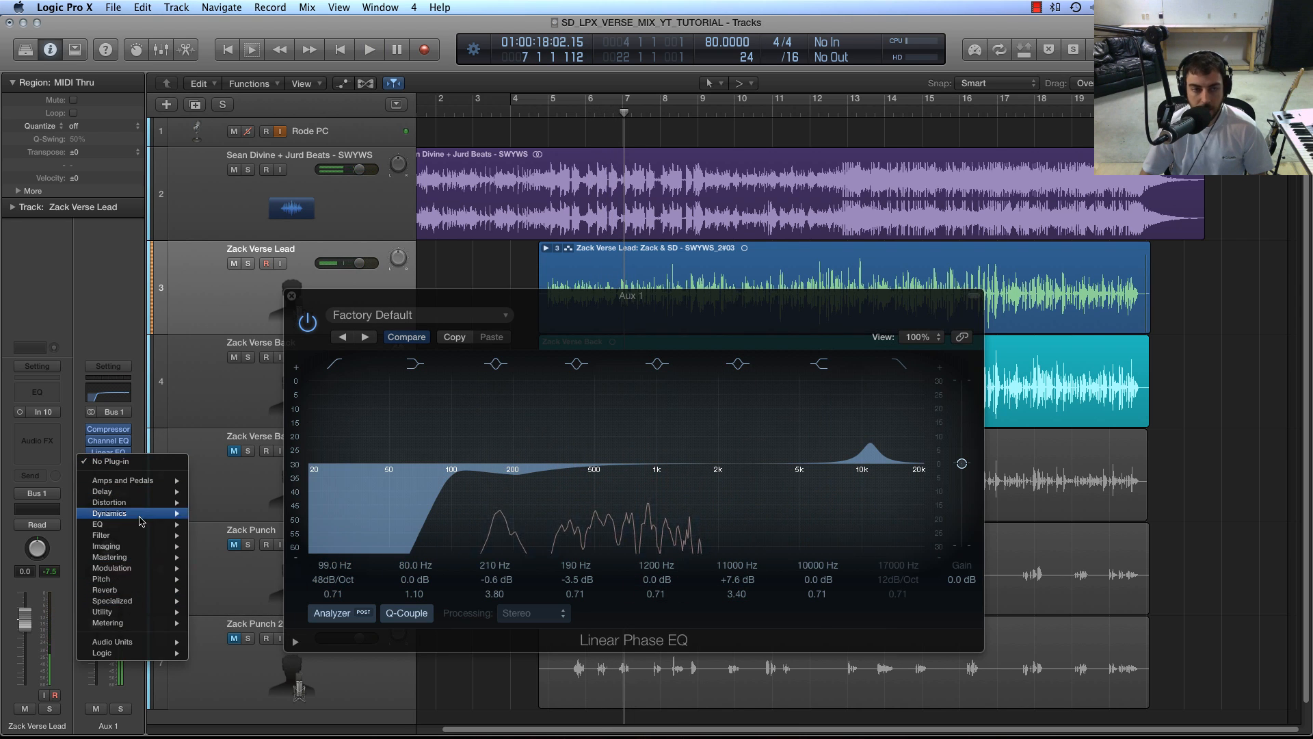
mouse_move(144, 504)
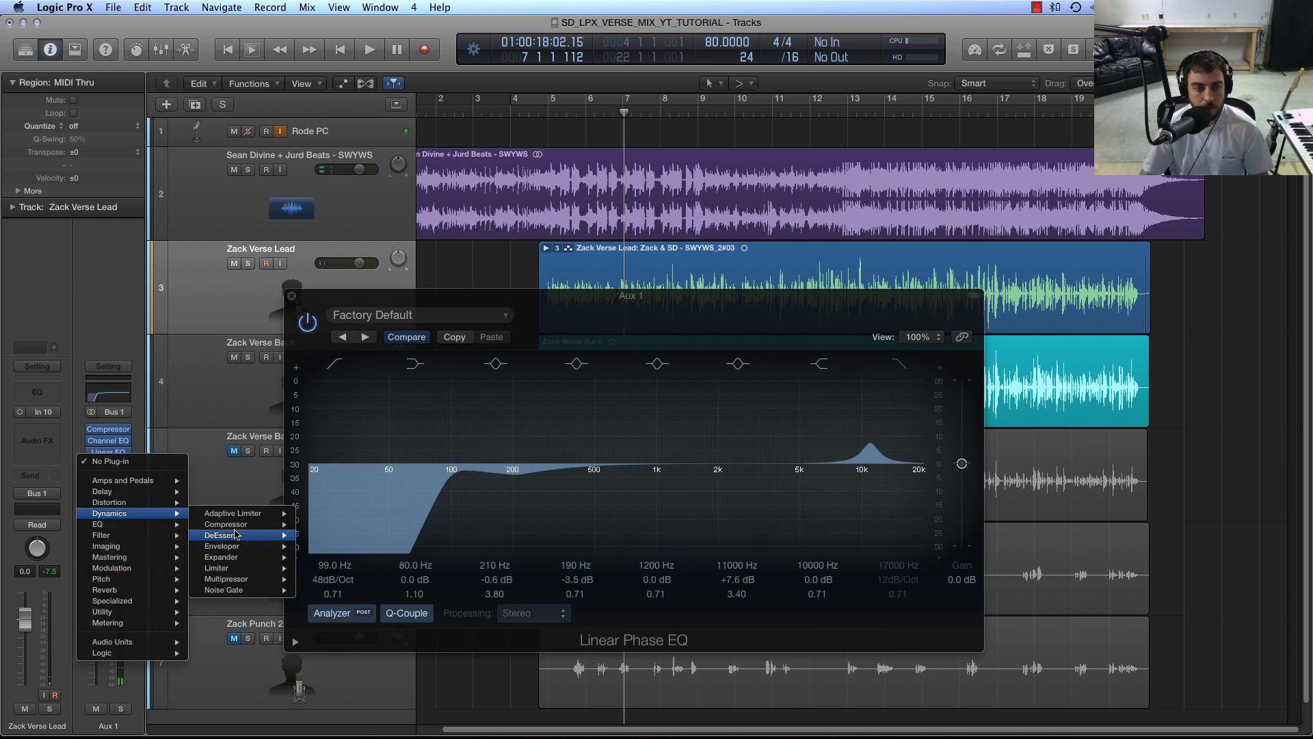
left_click(318, 537)
left_click_drag(156, 57, 1002, 323)
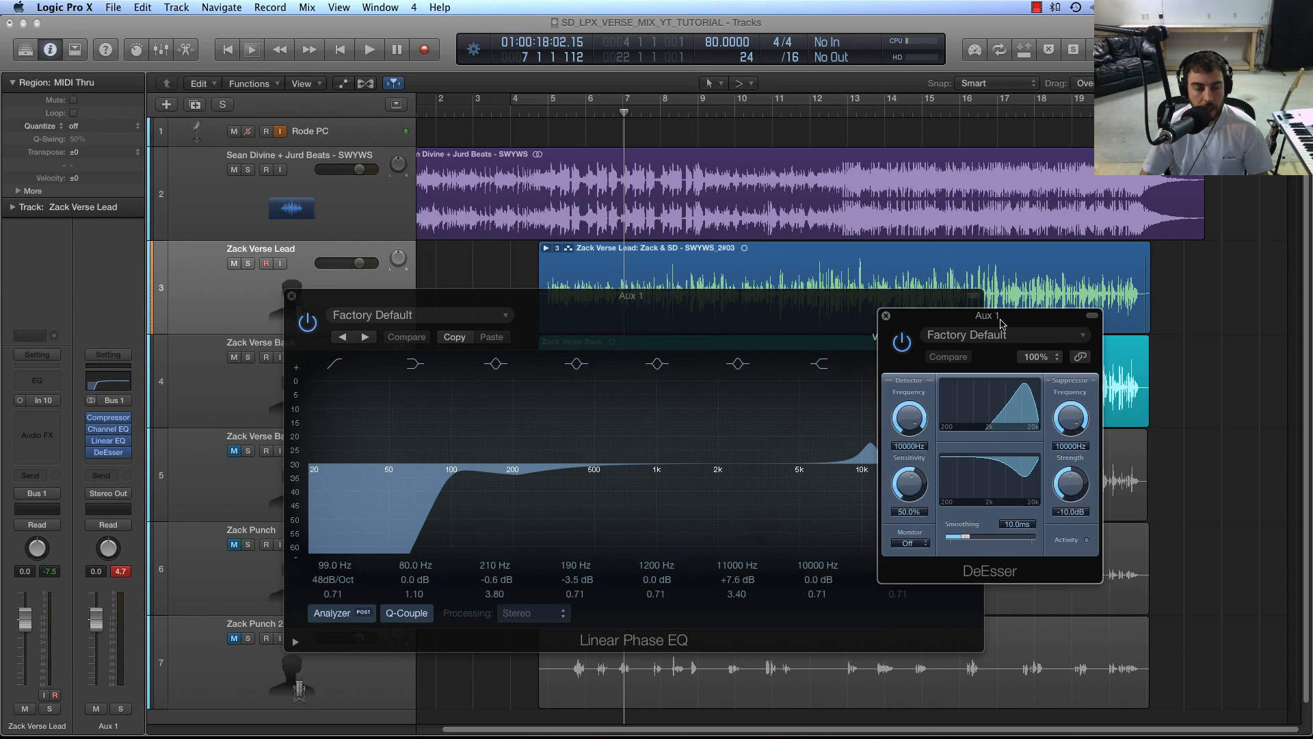
left_click(1001, 337)
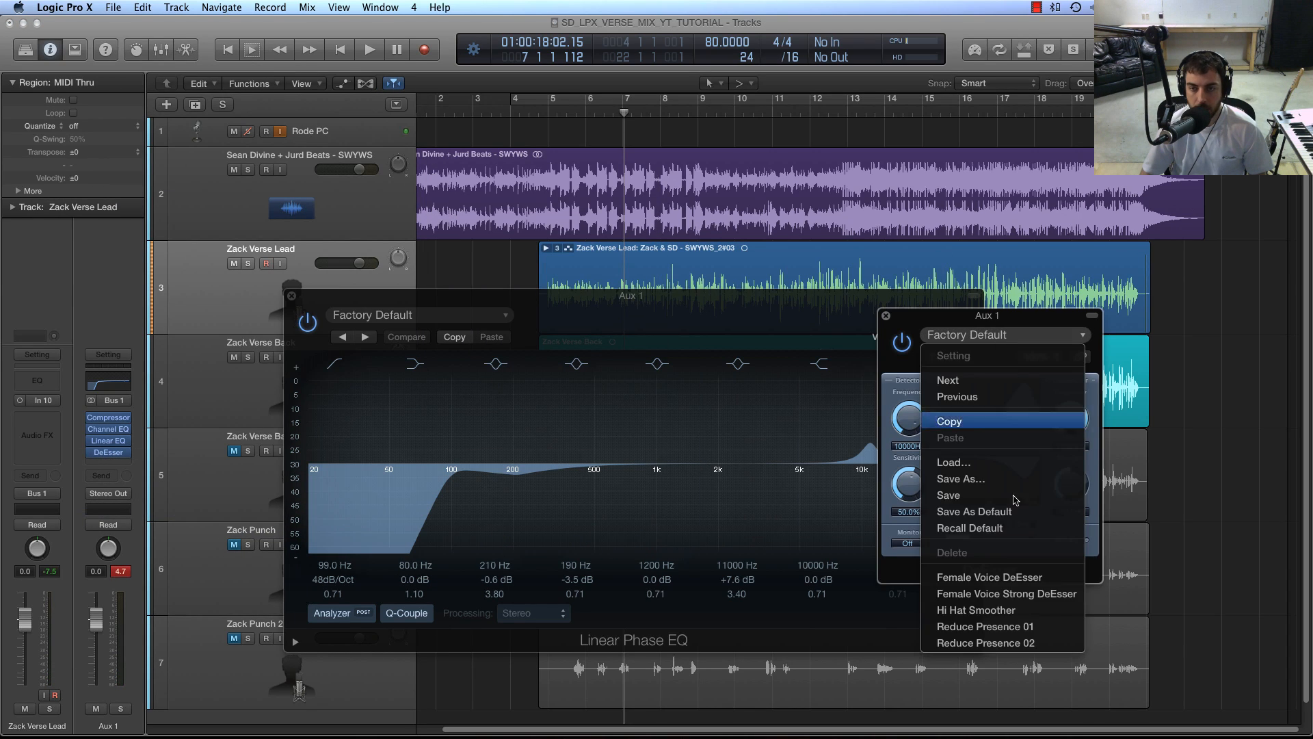
left_click(1013, 647)
mouse_move(949, 321)
left_mouse_down()
mouse_move(628, 290)
mouse_move(793, 288)
mouse_move(927, 328)
left_mouse_up()
Step: Set the DeEsser's strength to -12.0 dB while auditioning, and arrange the Linear Phase EQ and DeEsser windows side by side
key("space")
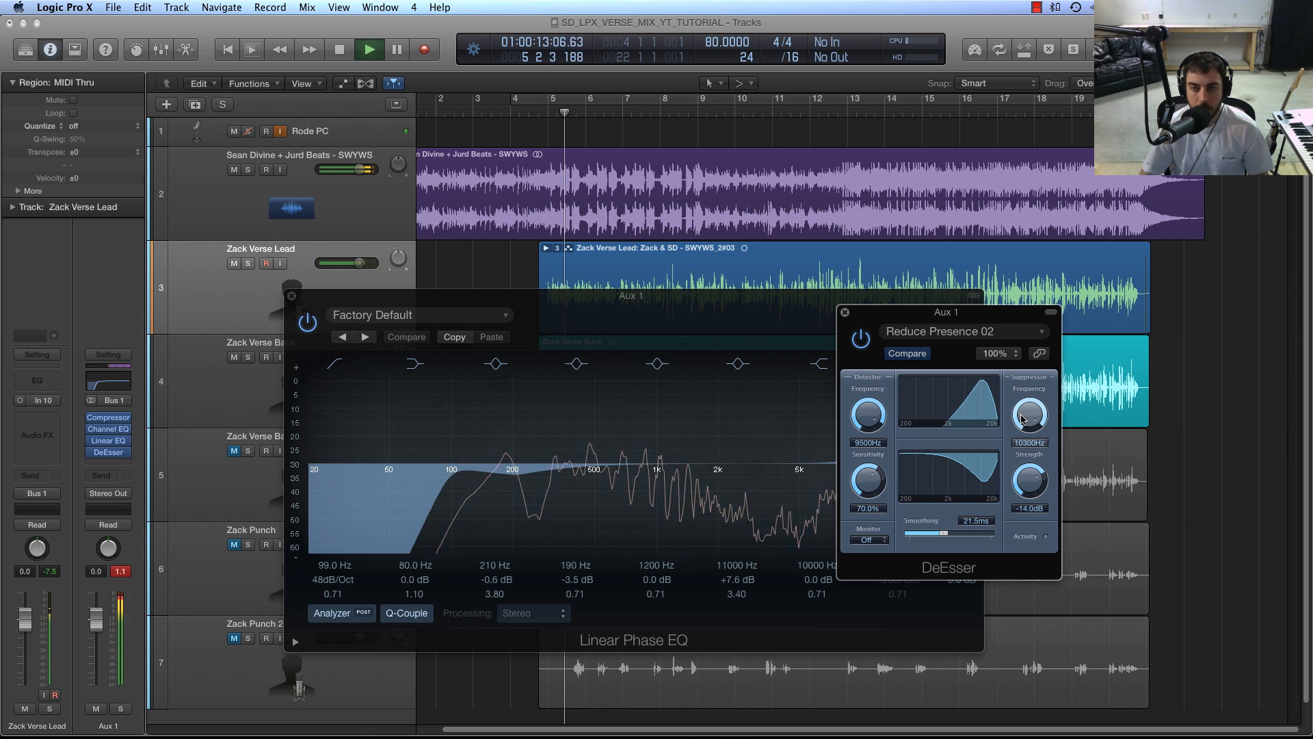
left_click_drag(1024, 489, 1022, 484)
left_click_drag(866, 317, 716, 287)
key("space")
left_click_drag(1003, 313, 911, 288)
left_click(769, 286)
left_click_drag(767, 283, 767, 286)
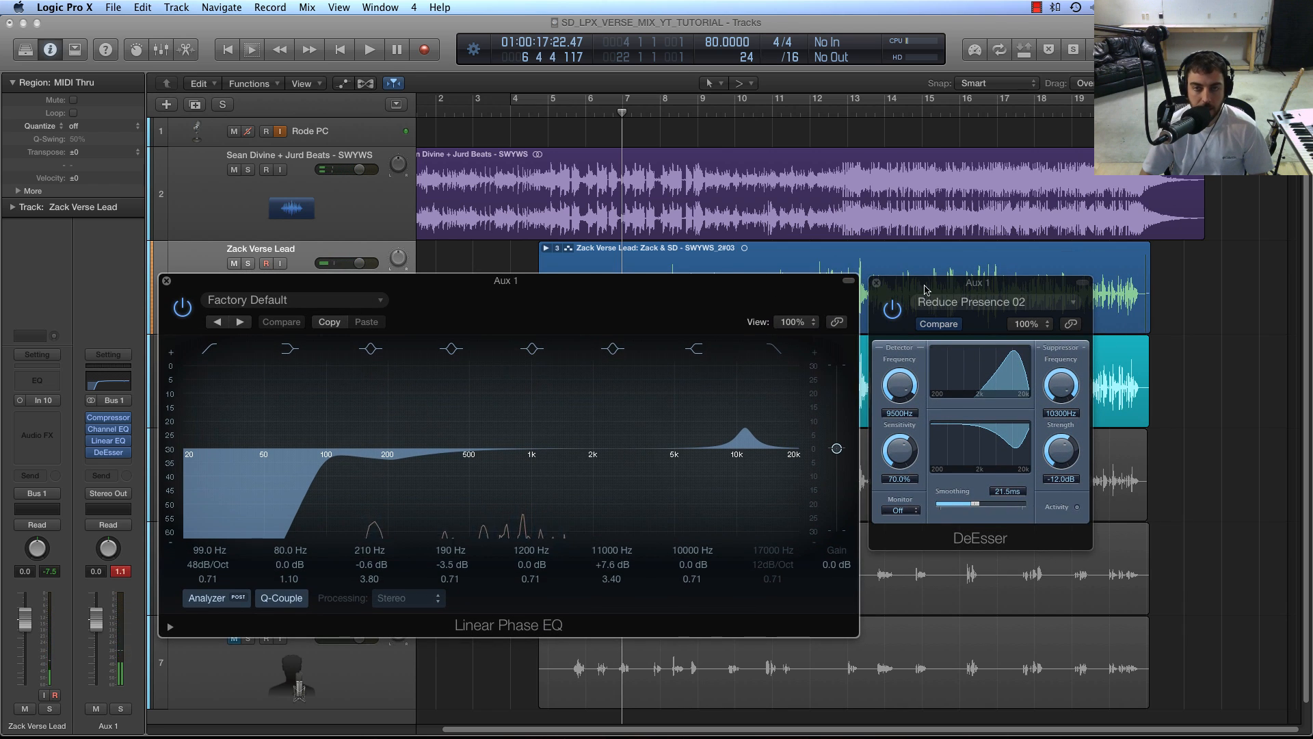
left_click_drag(910, 285, 910, 284)
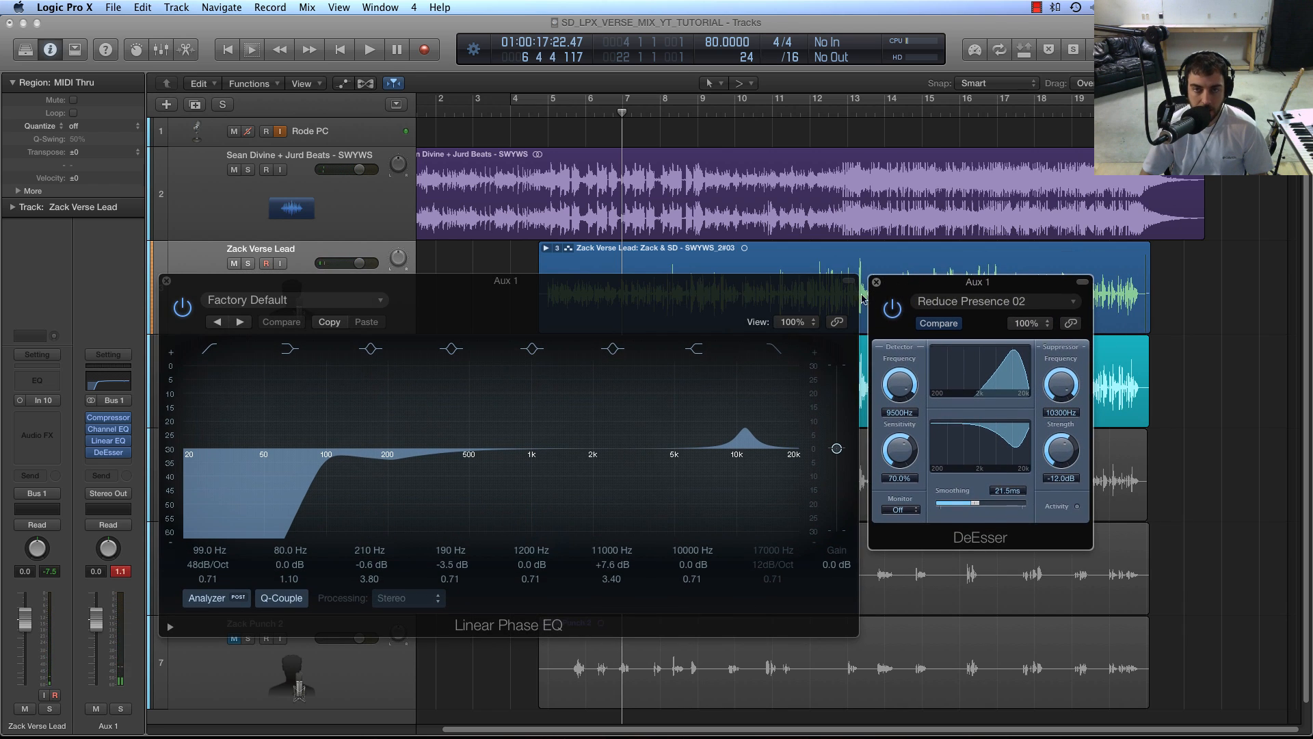
Step: Reshape the Linear Phase EQ's 11000 Hz boost to +8.6 dB at 8500 Hz with a Q of 1.50 while auditioning
left_click(746, 432)
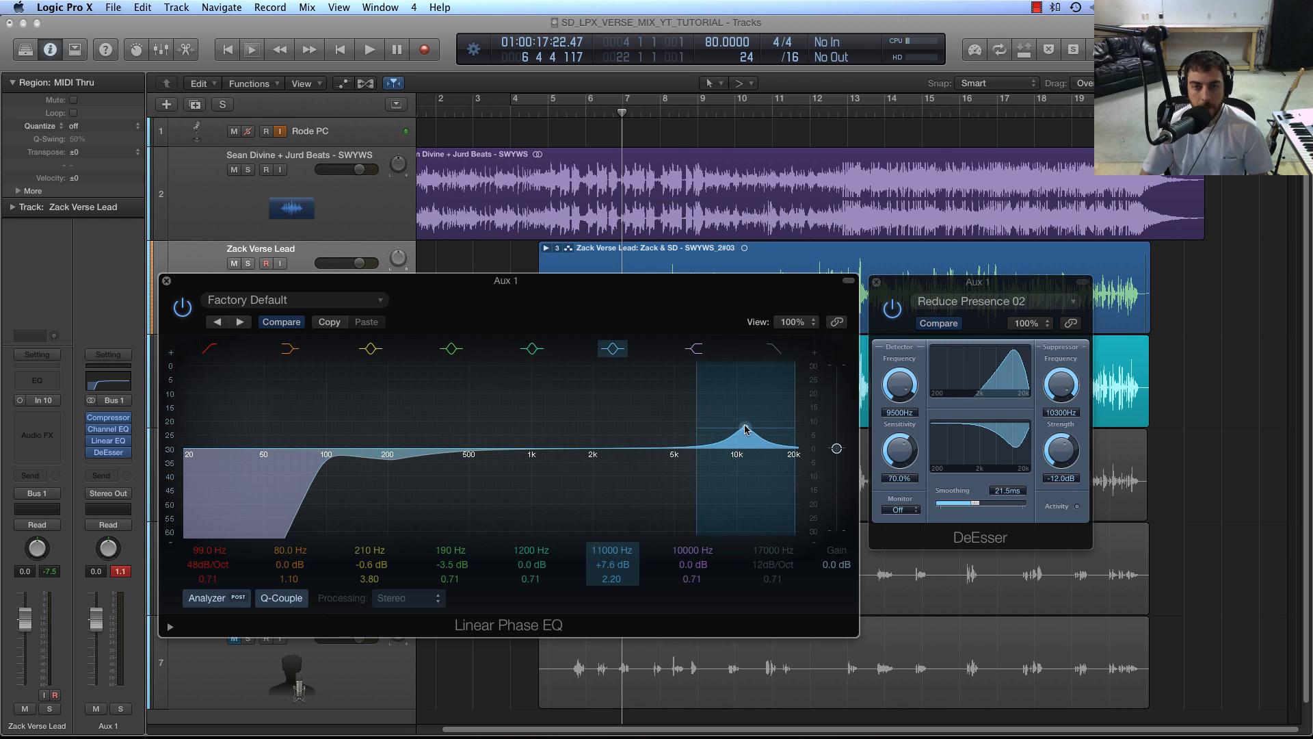
left_click_drag(746, 429, 730, 427)
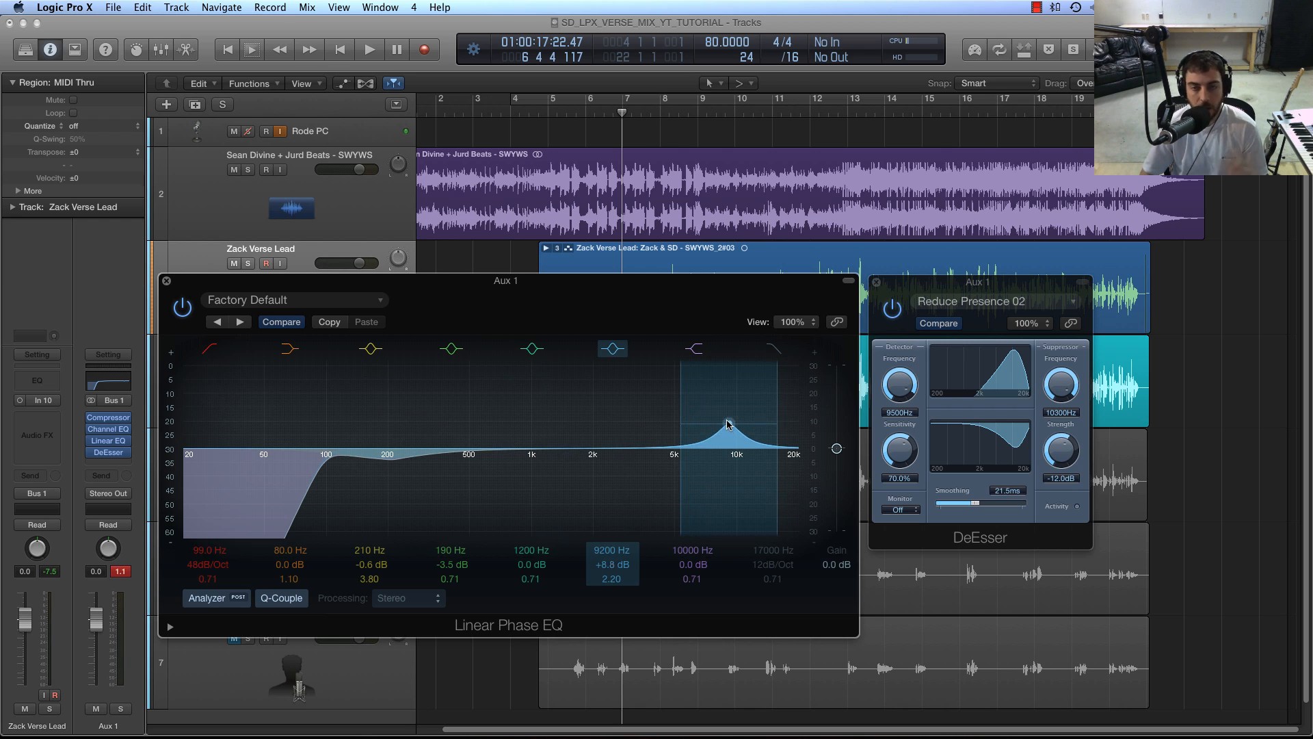
left_click_drag(730, 415, 713, 424)
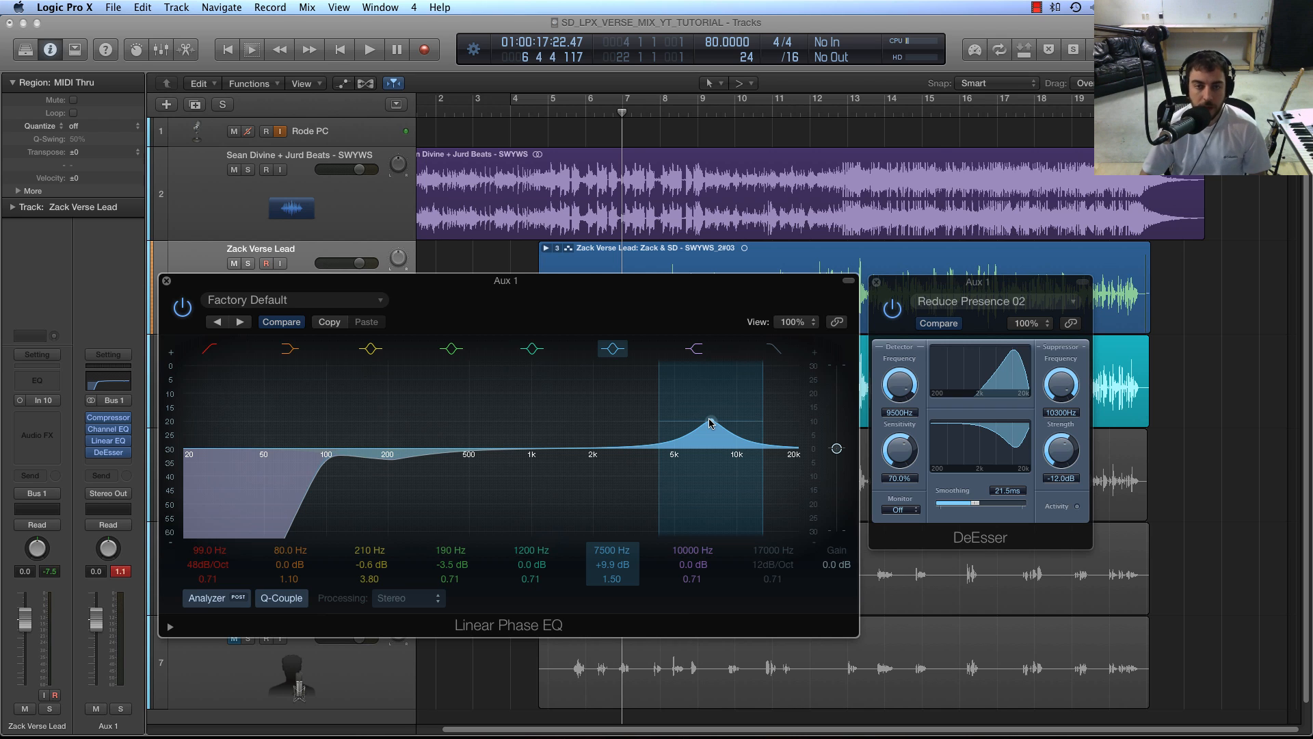
key("space")
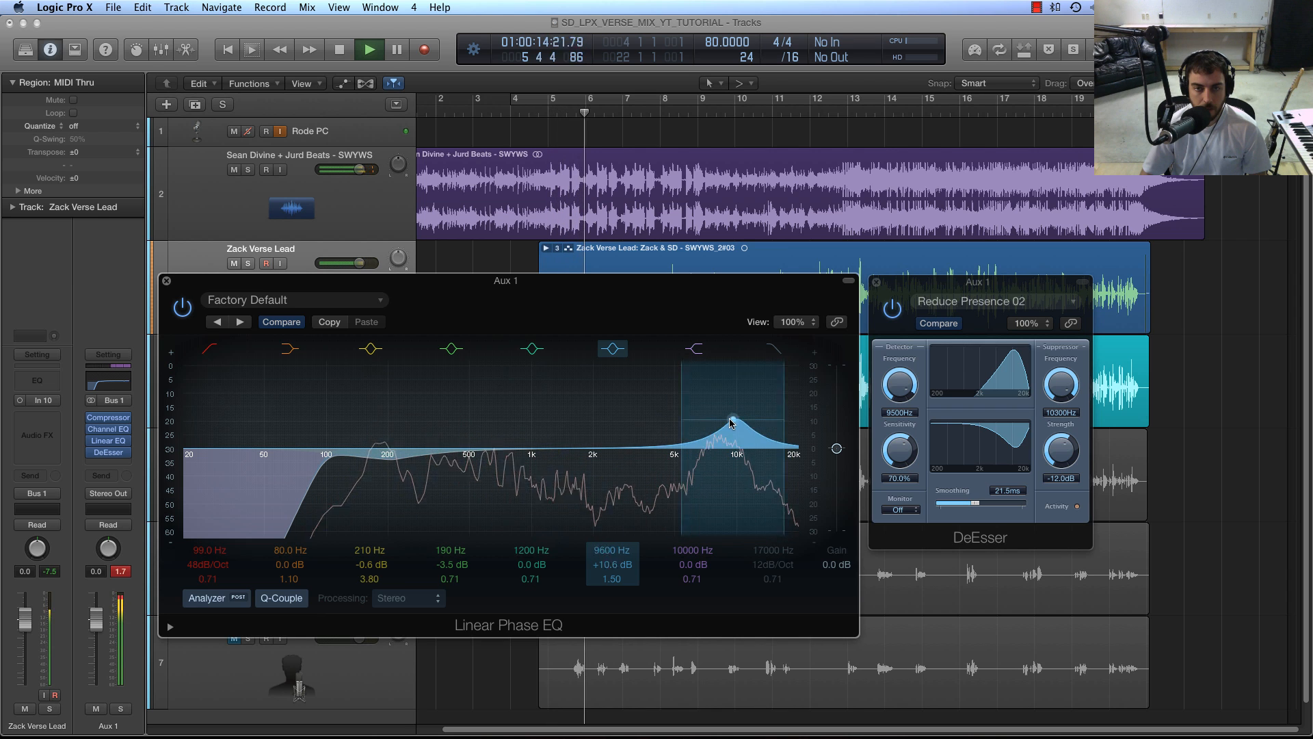
mouse_move(712, 425)
left_mouse_down()
mouse_move(745, 427)
mouse_move(720, 429)
left_mouse_up()
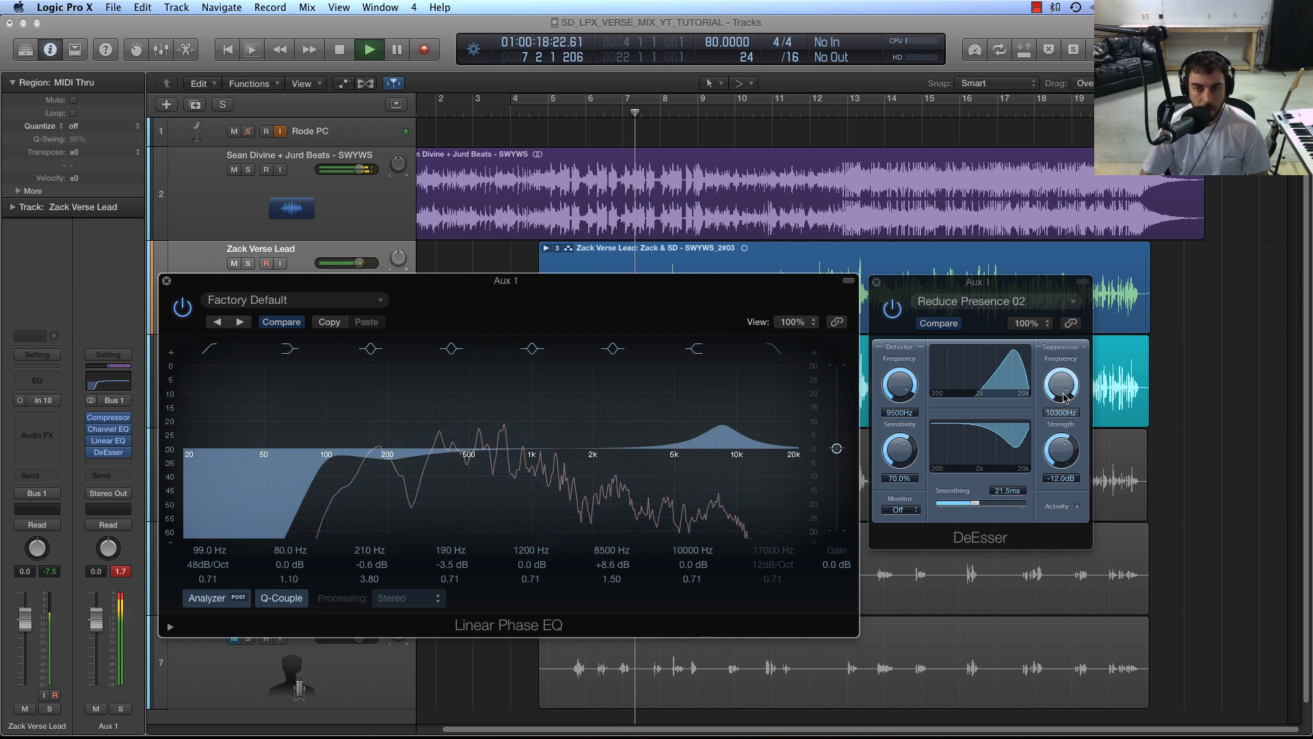
Step: Set the DeEsser's suppressor to 8400 Hz at -10.0 dB, adjust the EQ's high boost to 9300 Hz at +6.6 dB, and close the EQ
left_click_drag(1061, 390, 1064, 404)
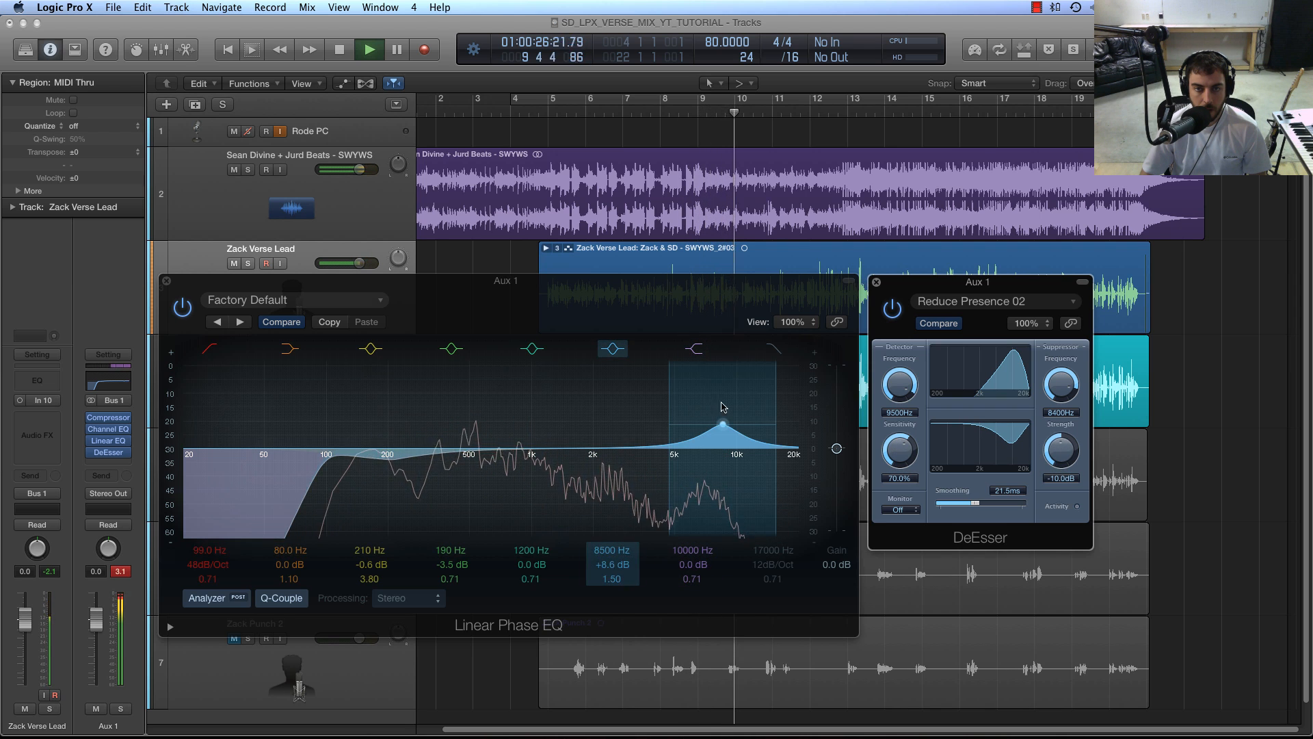
mouse_move(723, 427)
left_mouse_down()
mouse_move(732, 413)
mouse_move(751, 429)
mouse_move(730, 434)
left_mouse_up()
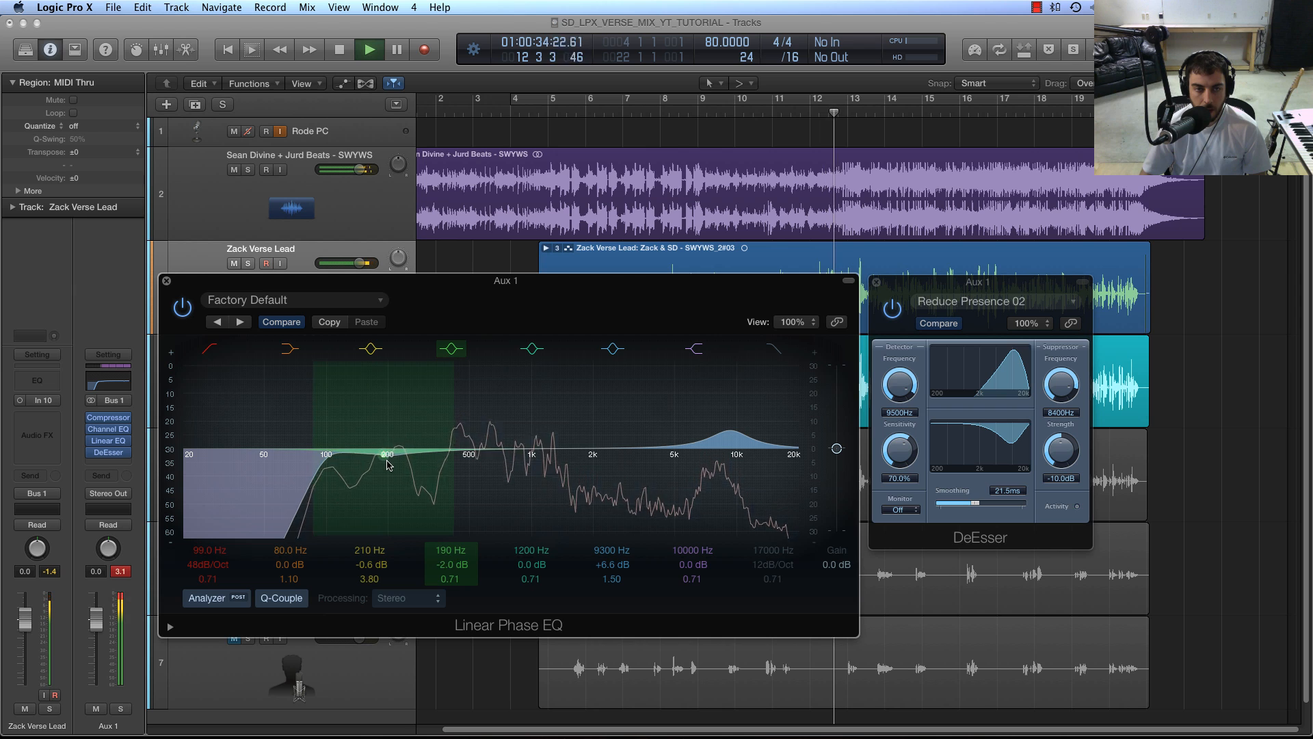
left_click(166, 281)
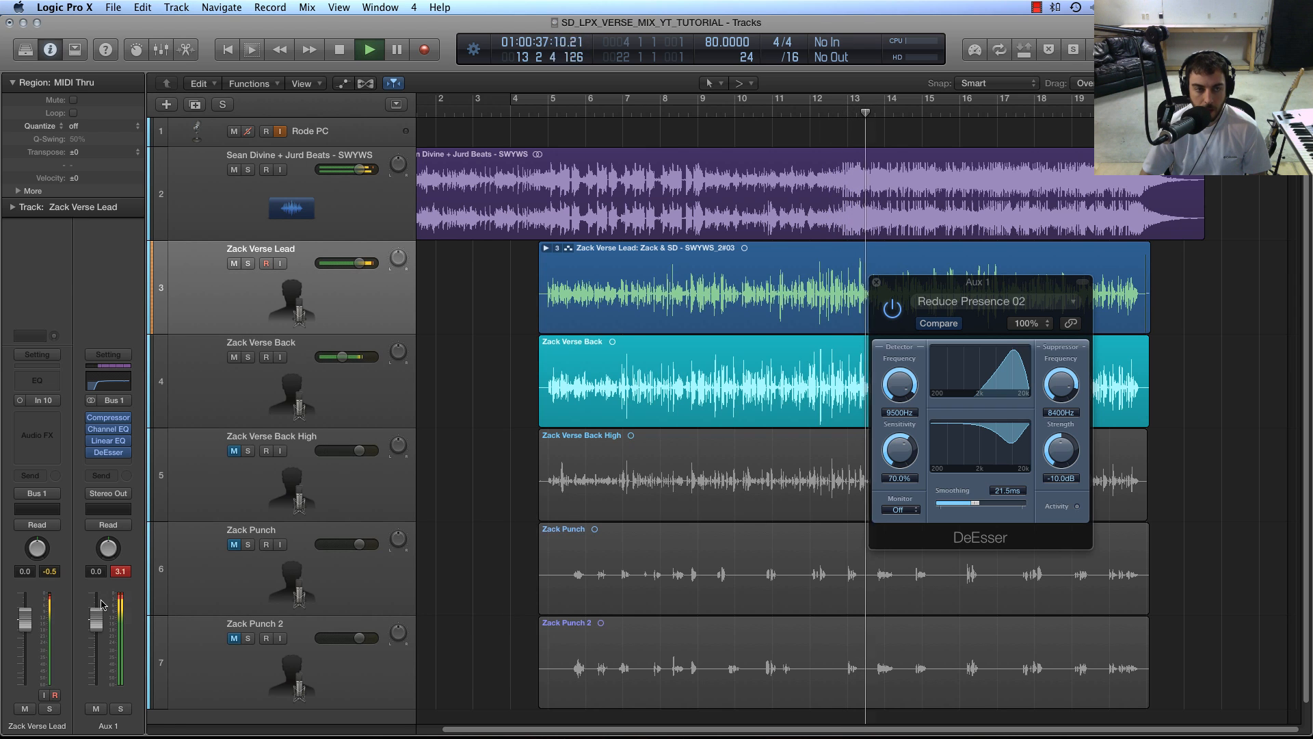
Step: Examine the Aux 1 Compressor's make-up gain and metering while replaying the verse, and close the plug-in
left_click(112, 419)
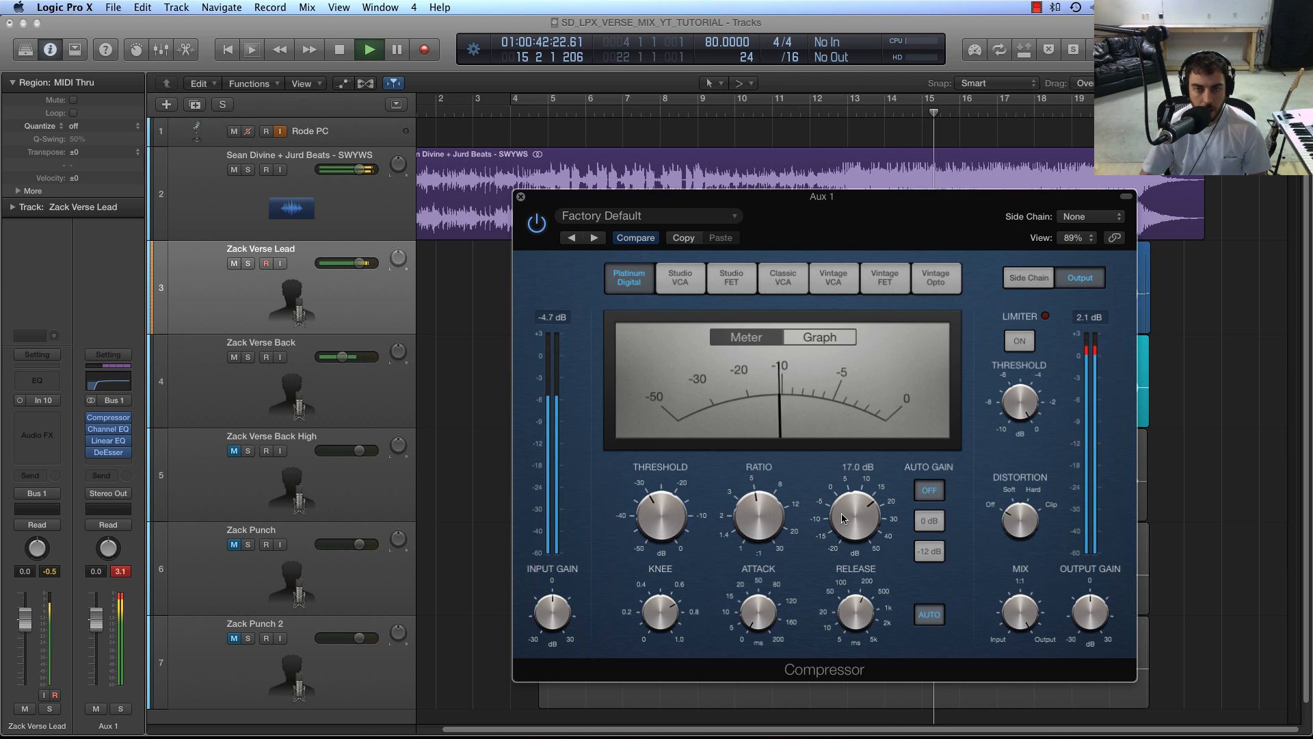
key("space")
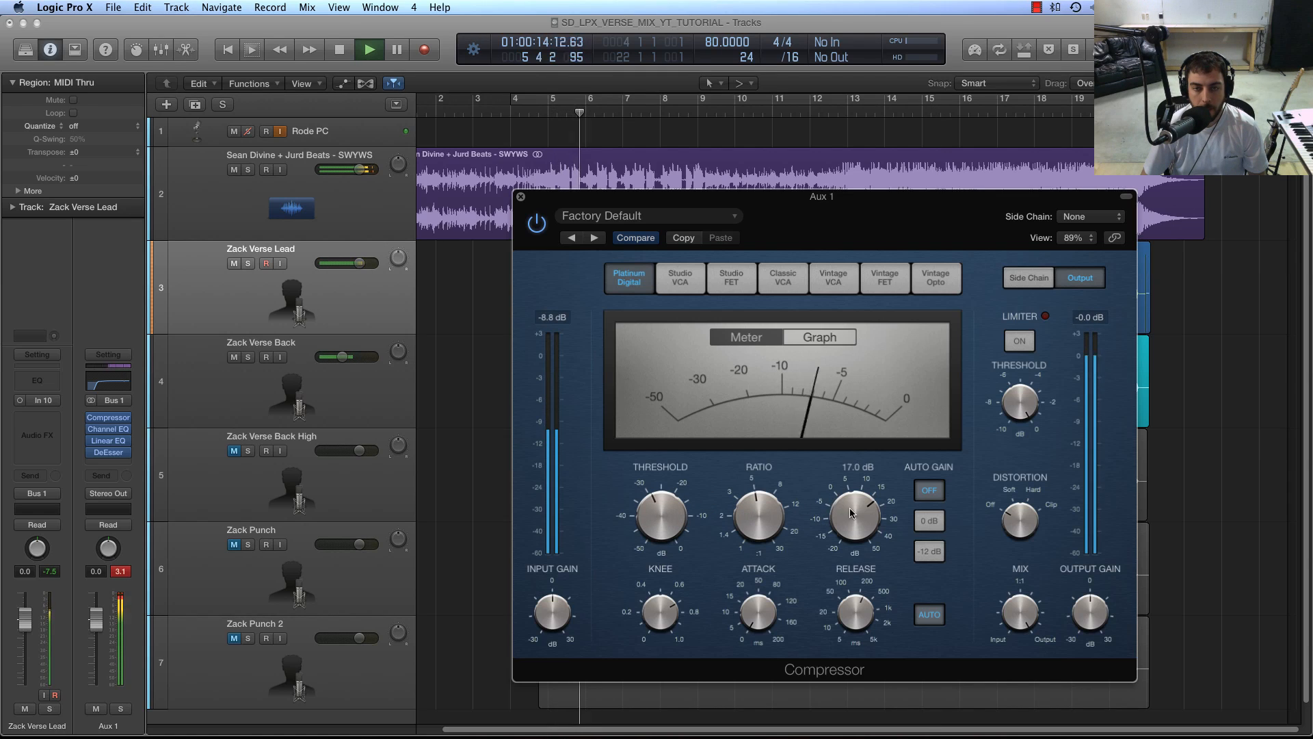
left_click(520, 198)
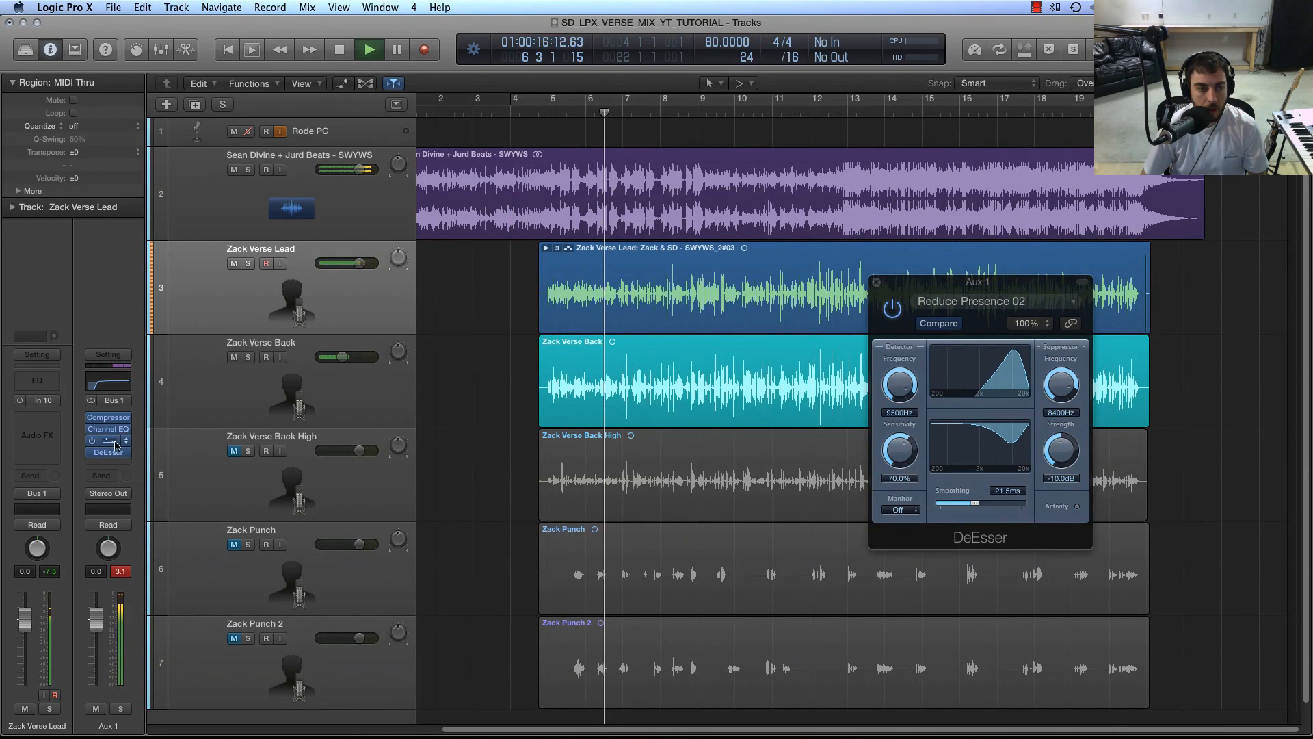
Step: Set the DeEsser's strength to -12.0 dB, smoothing to 16.0 ms and sensitivity to 92.0% while auditioning, and close it
left_click_drag(1069, 453, 1067, 441)
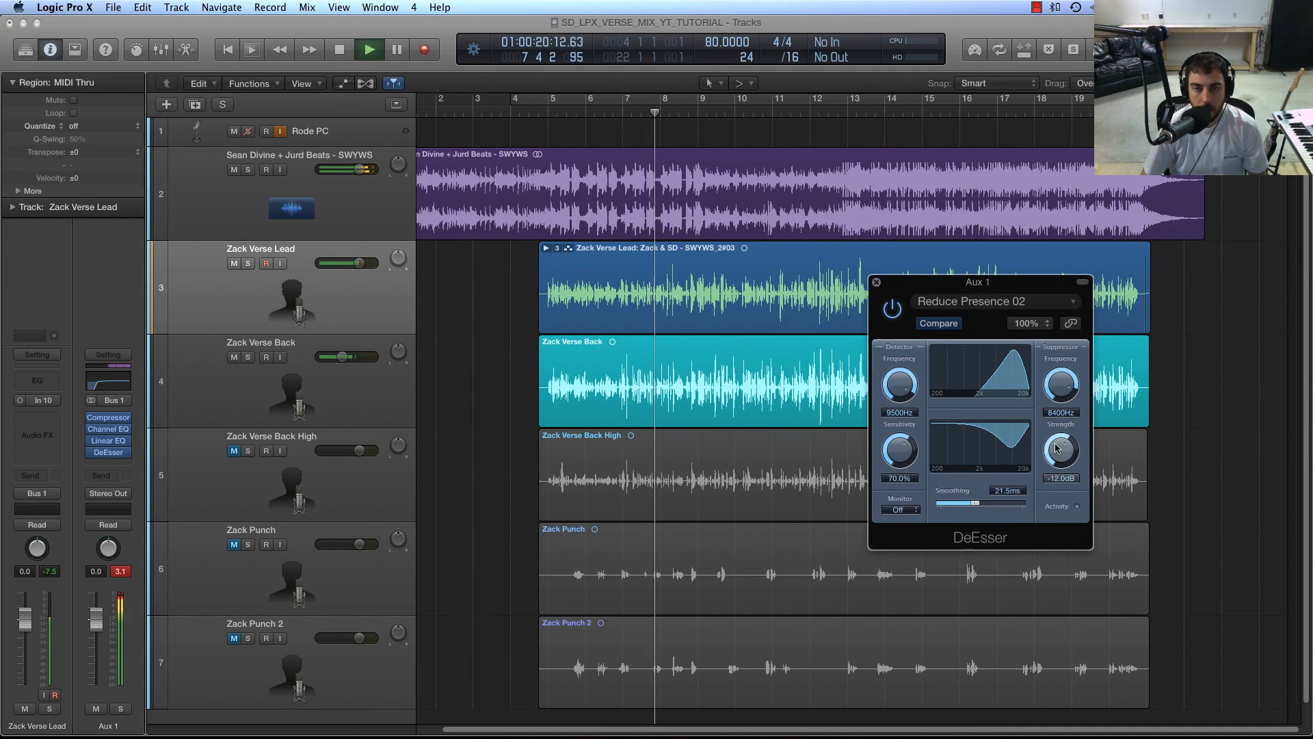
left_click_drag(987, 504, 967, 505)
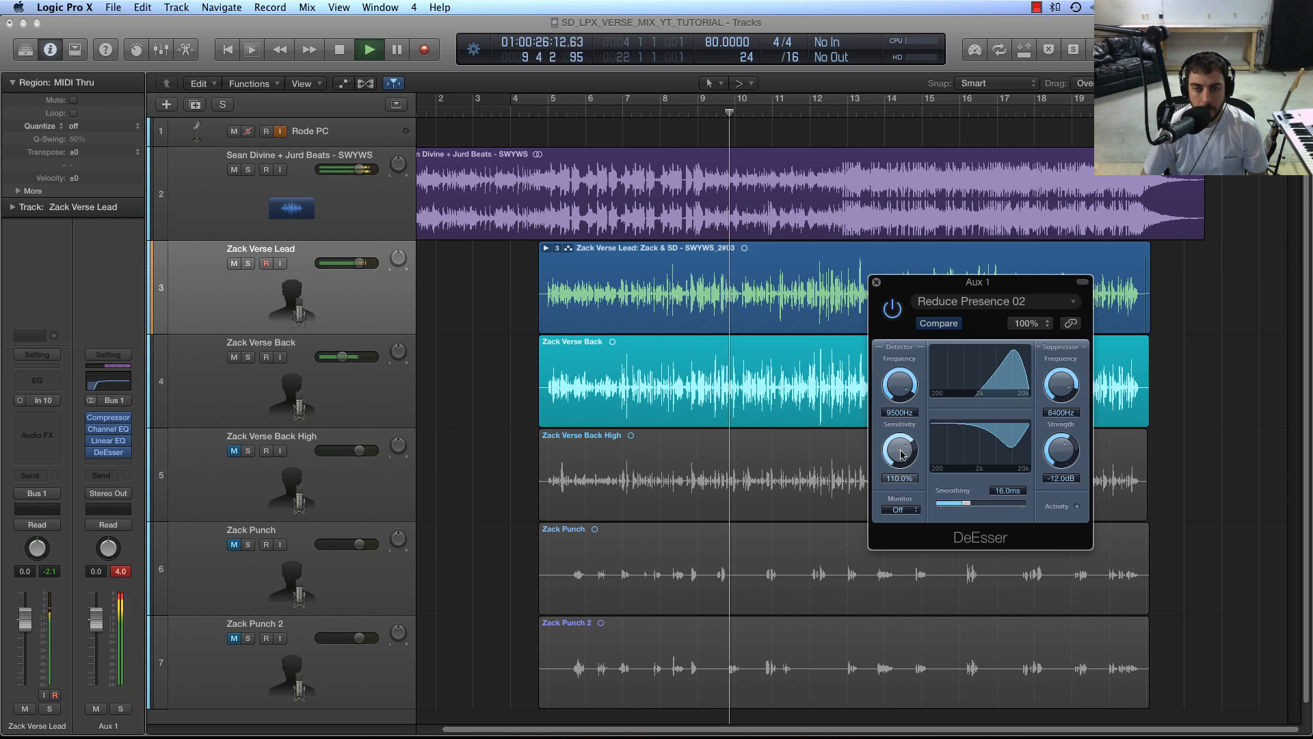
left_click_drag(903, 451, 901, 449)
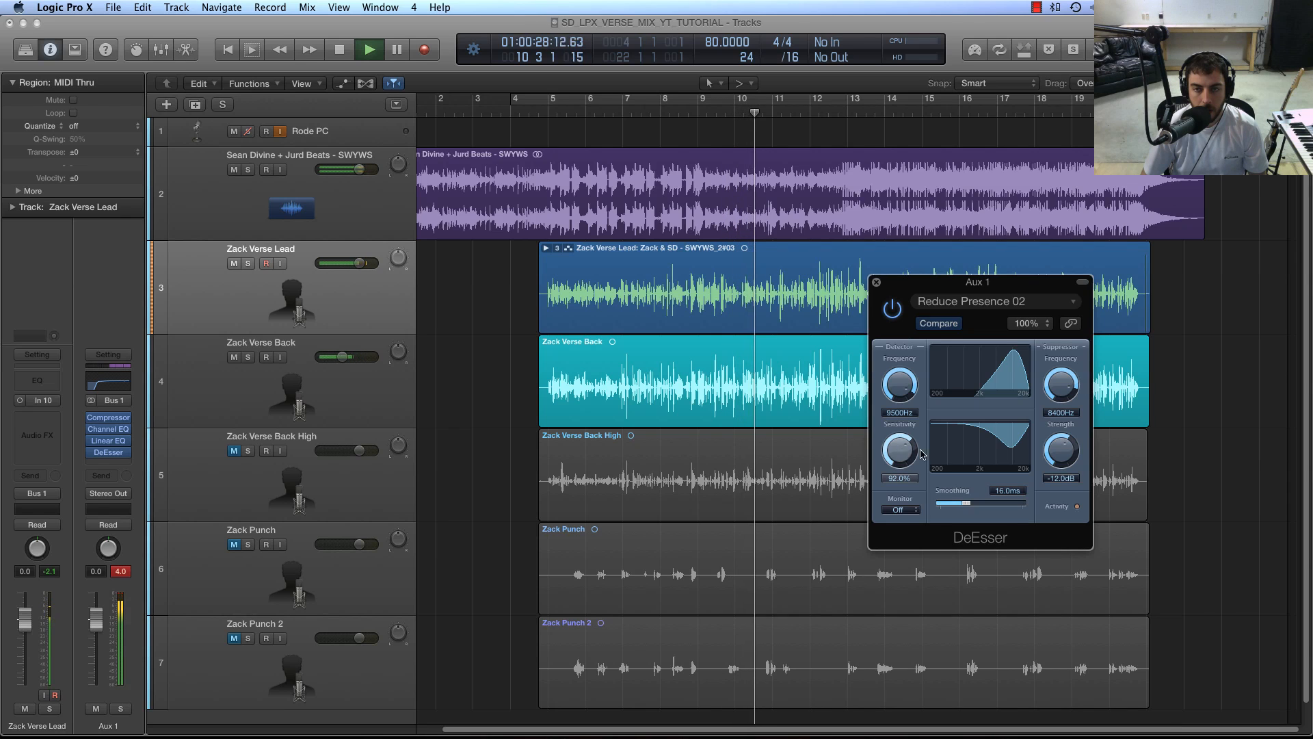
left_click(876, 282)
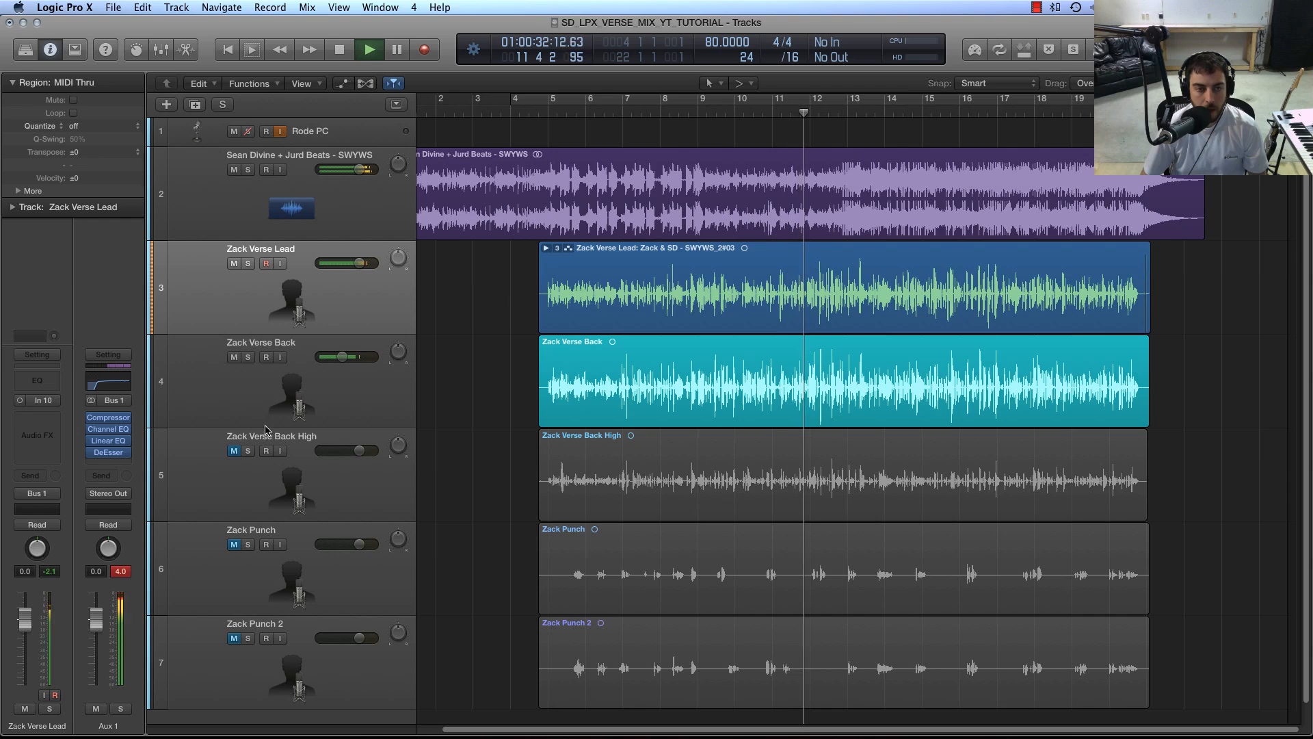
key("space")
Step: Route the Verse Back High track's output to Bus 1
left_click(235, 504)
left_click(58, 445)
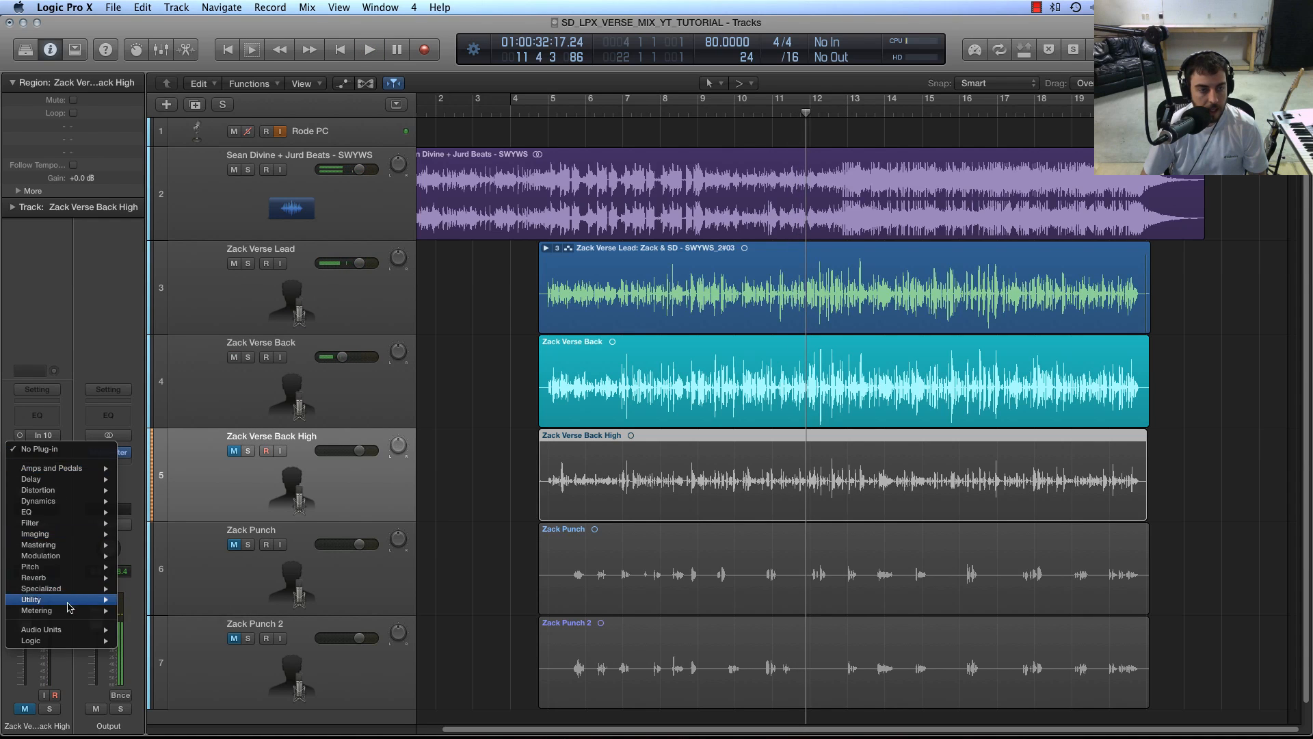
left_click(70, 397)
left_click(42, 496)
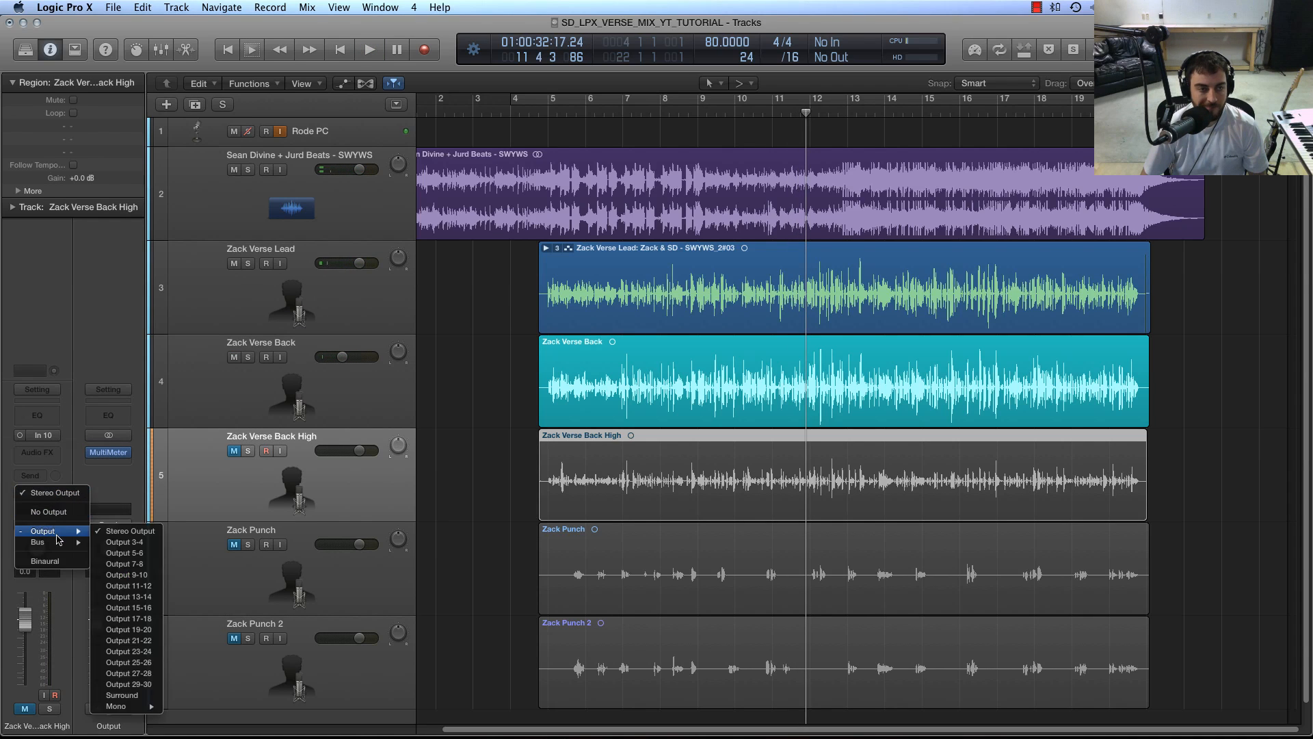
mouse_move(74, 547)
left_click(130, 543)
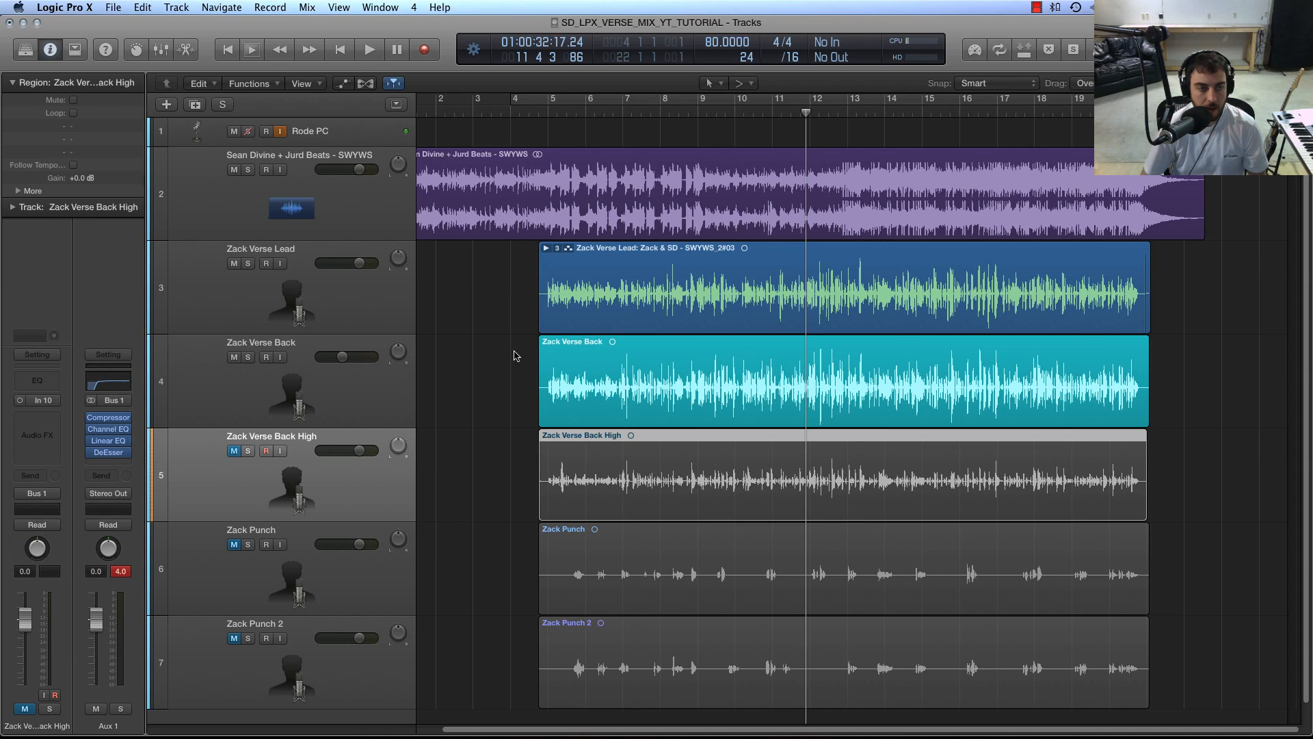
Step: Unmute the Verse Back High track and lower its fader to -10.4 dB while playing from bar 5
left_click(547, 113)
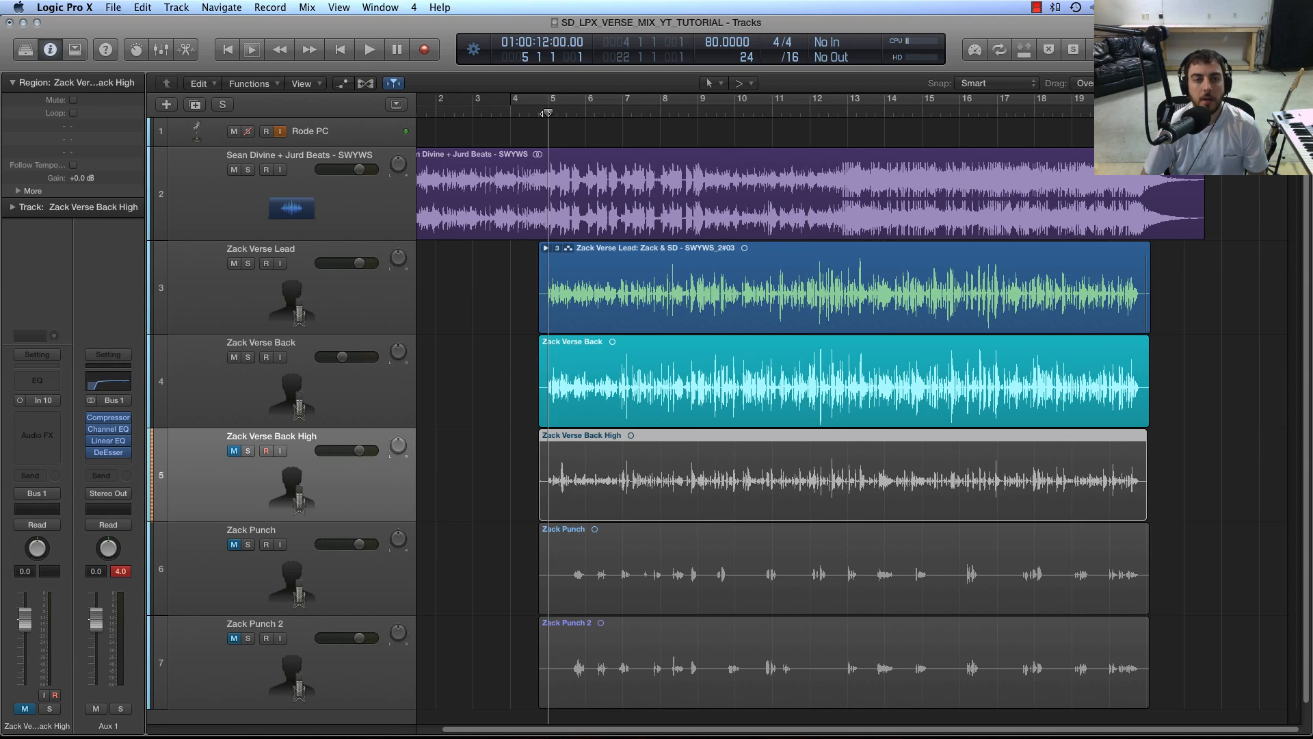
left_click(235, 451)
key("space")
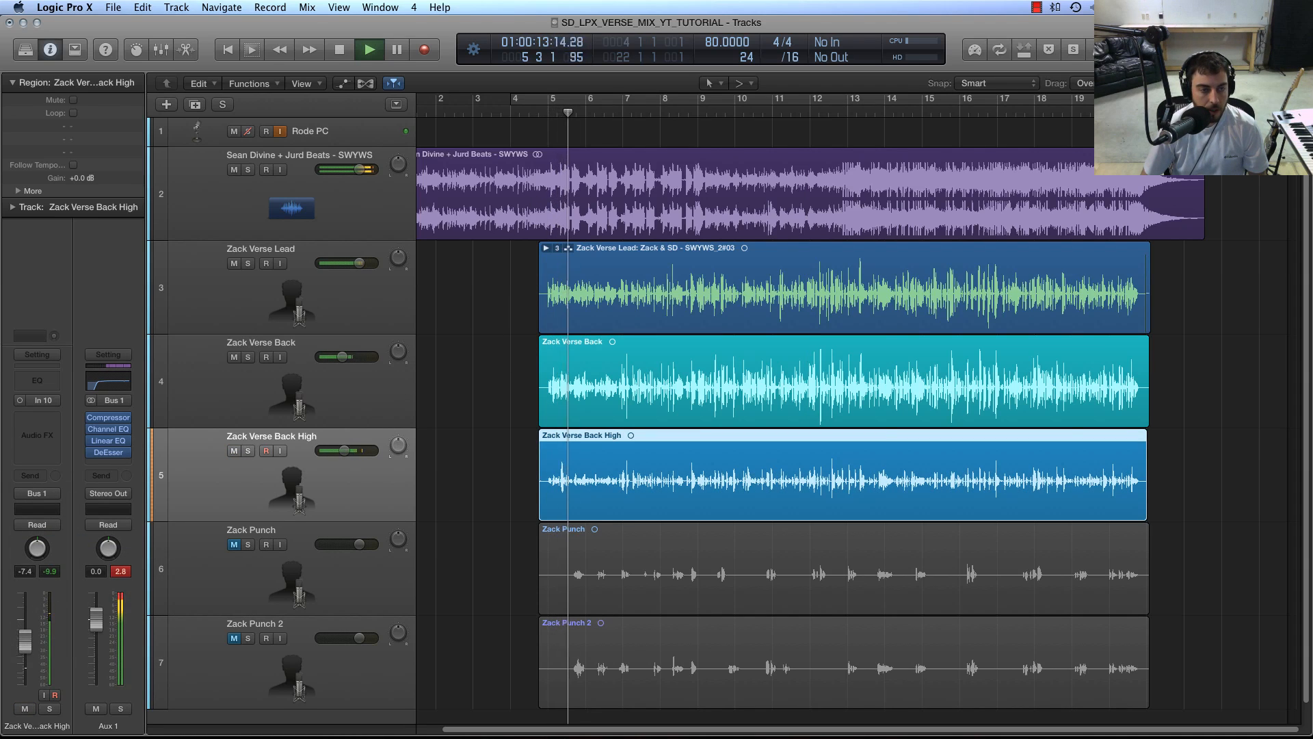
left_click_drag(25, 642, 22, 652)
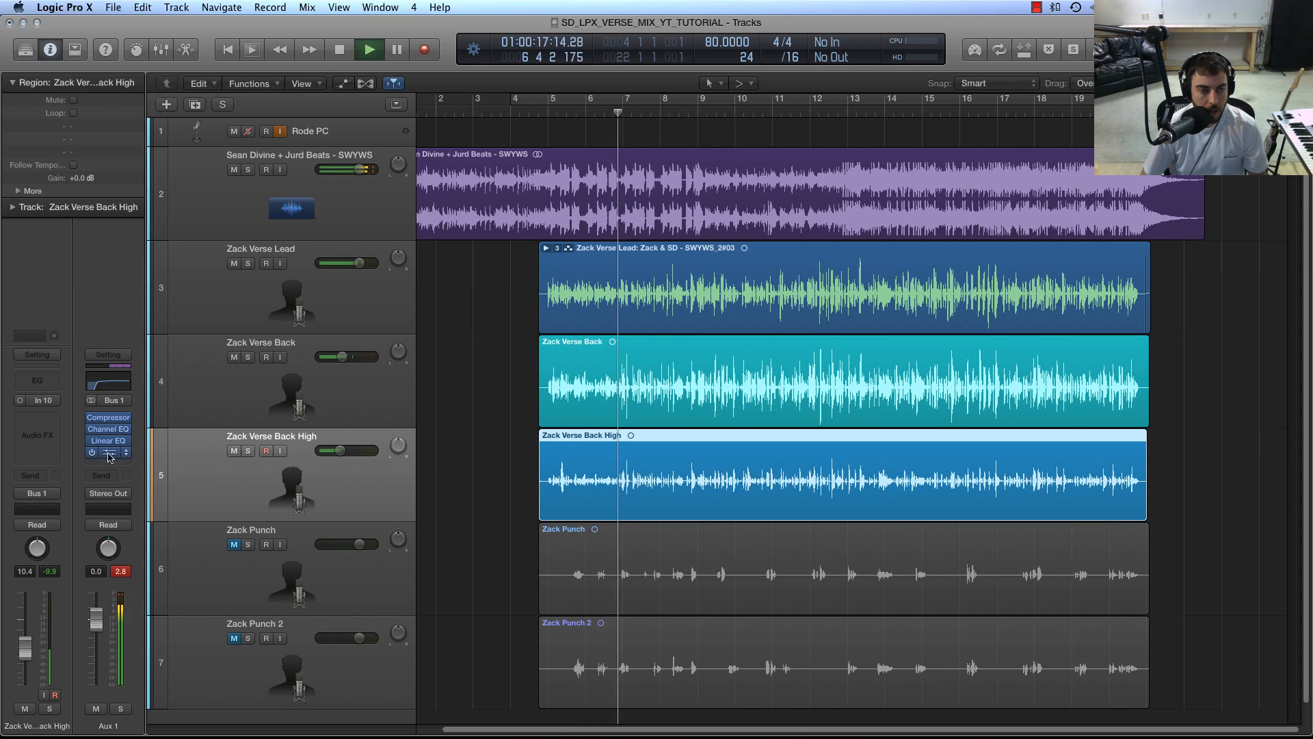
Step: Raise the Aux 1 Compressor's threshold to -27.5 dB while auditioning the verse from about bar 13, and close the plug-in
left_click(844, 108)
left_click(343, 299)
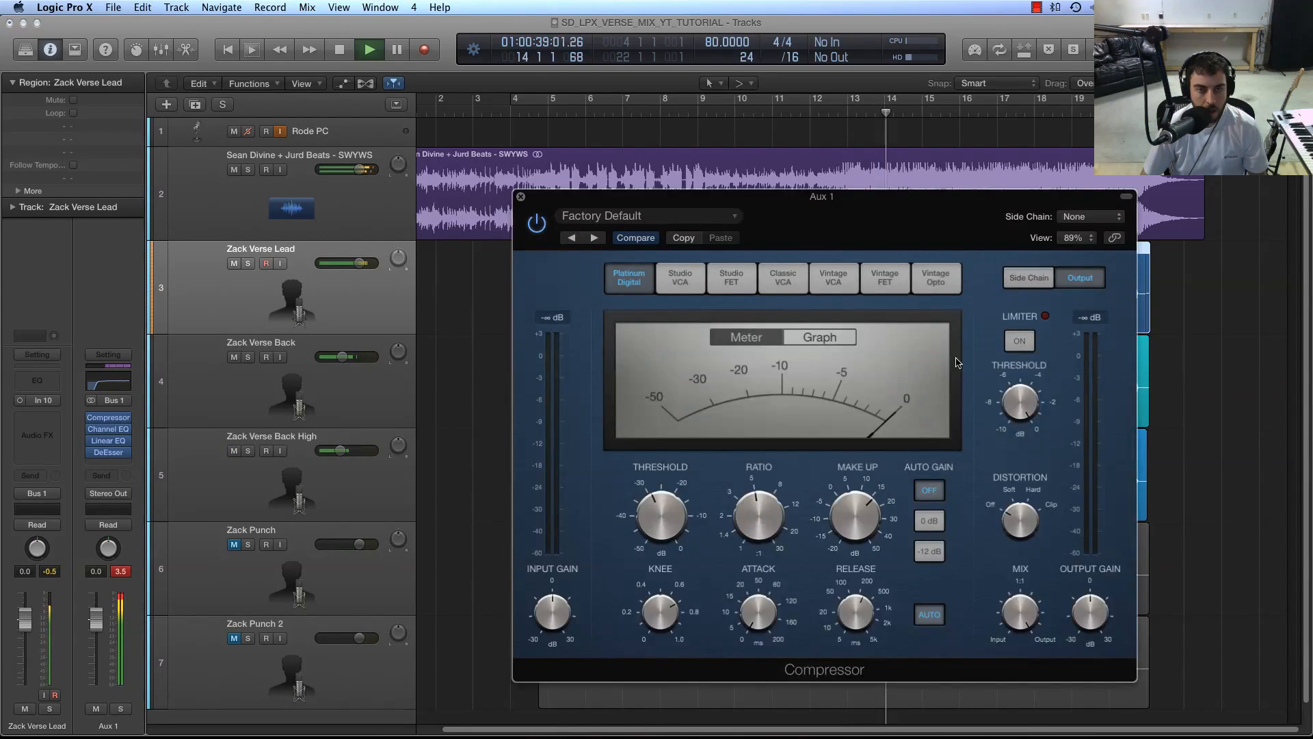
left_click(108, 417)
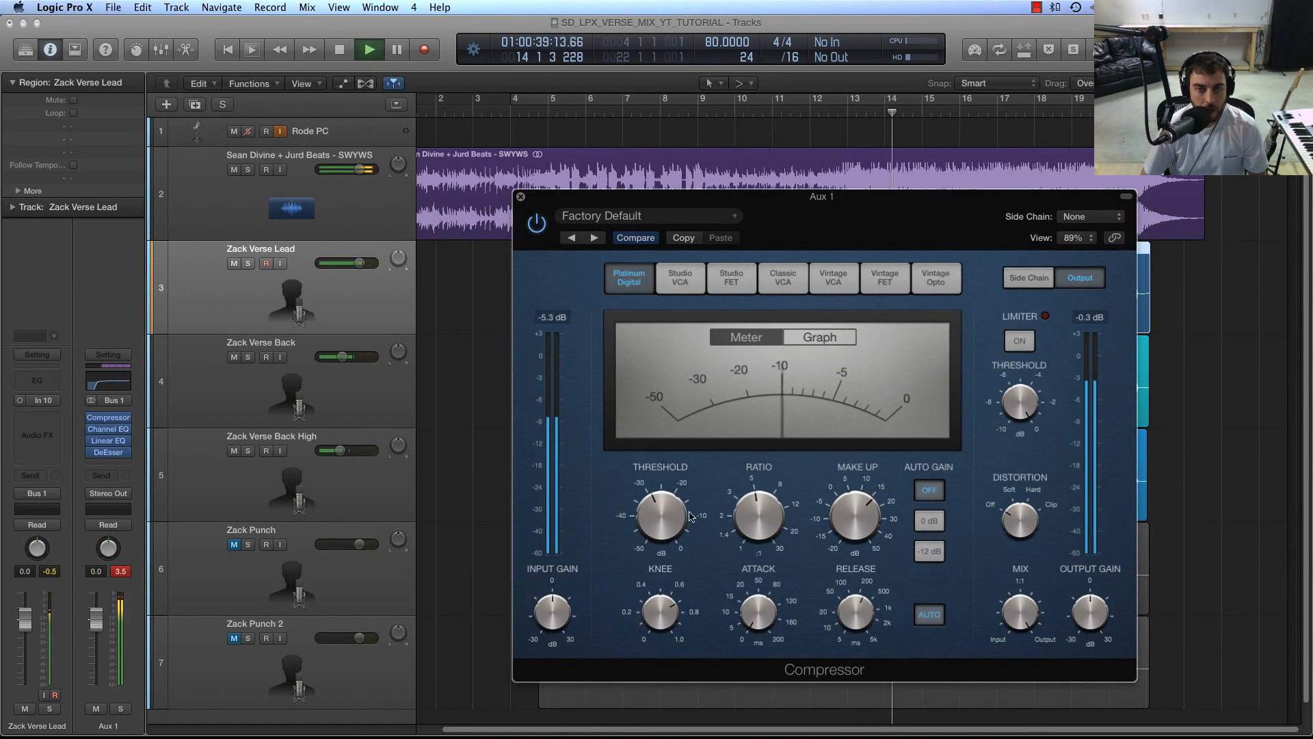
left_click_drag(665, 516, 665, 513)
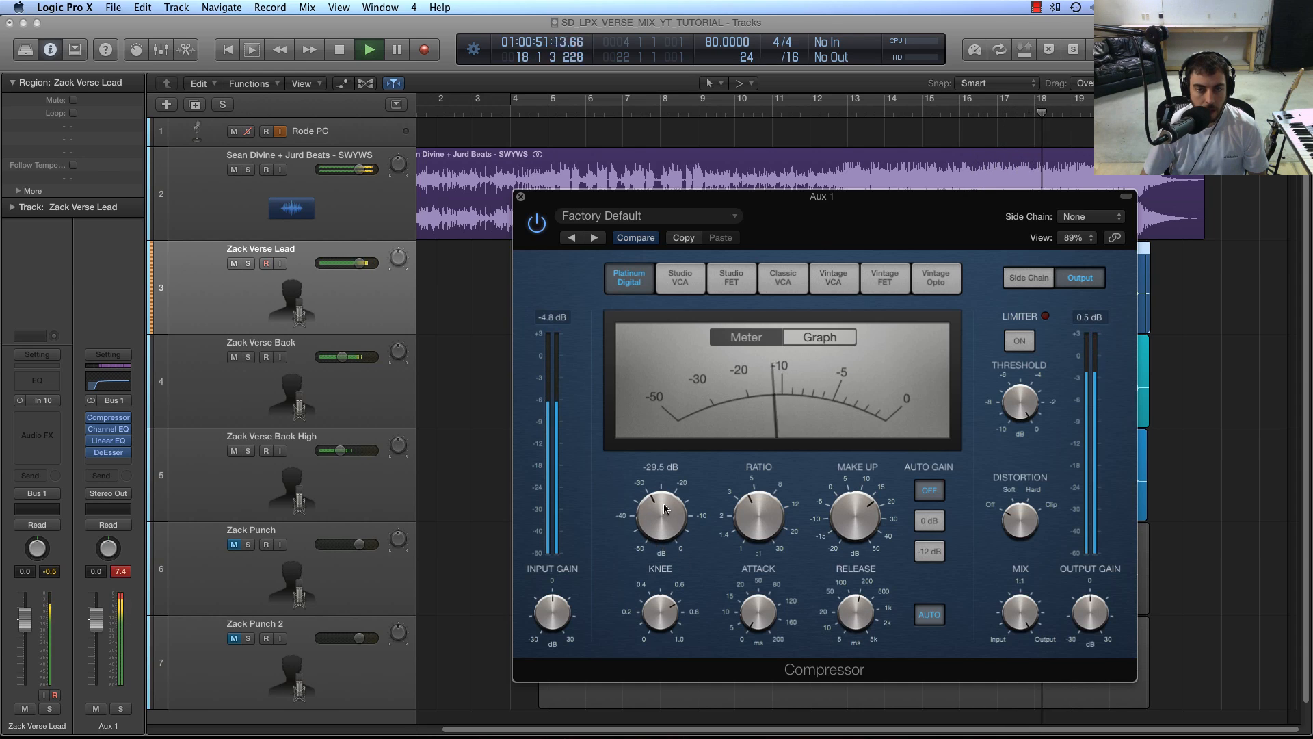
left_click_drag(664, 504, 663, 499)
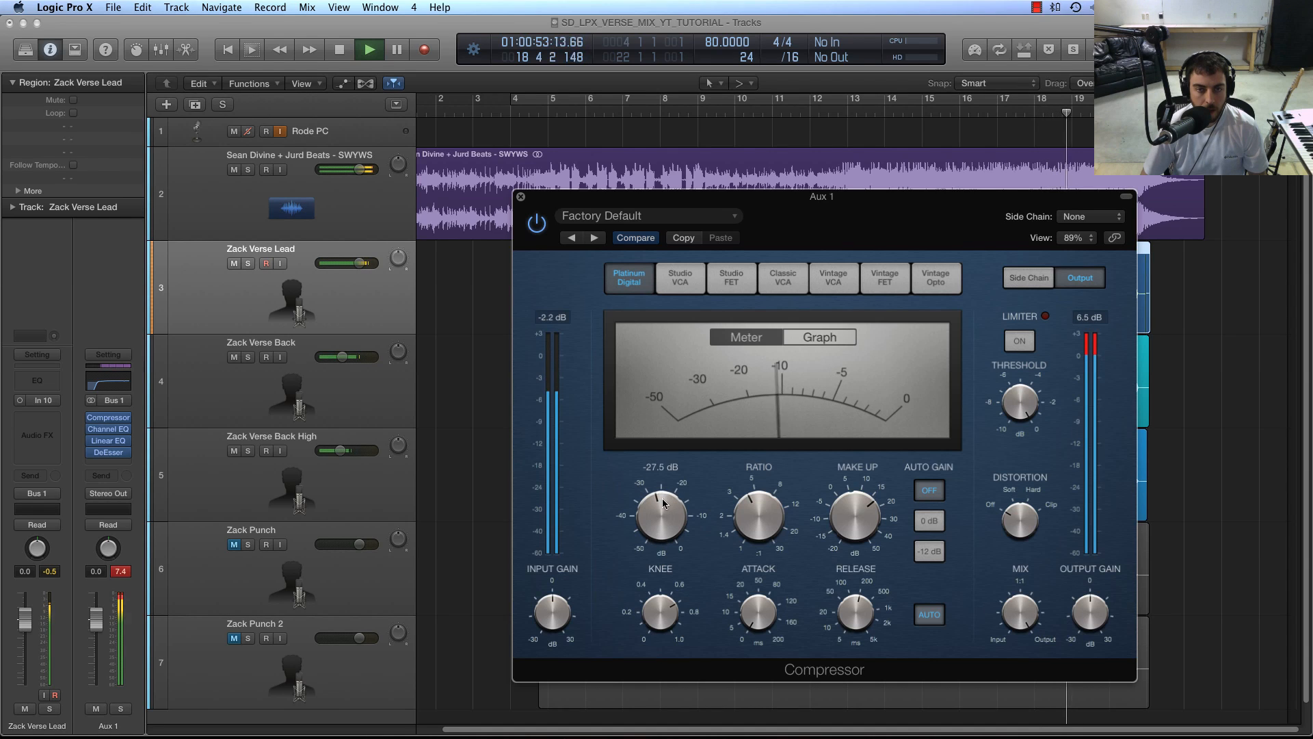
left_click(521, 197)
left_click(502, 357)
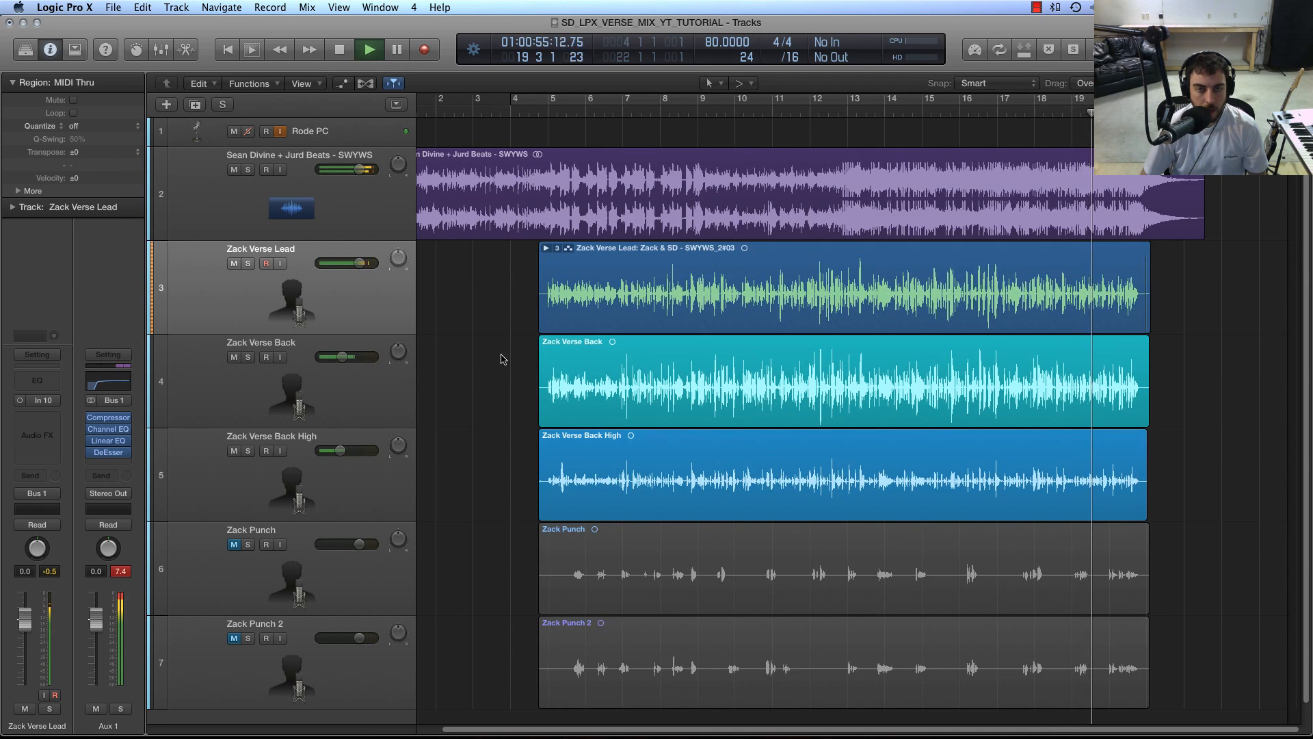
Step: Replay the verse from bar 5 and set the DeEsser's detector frequency to 10000 Hz and suppressor frequency to 9100 Hz
scroll(506, 358, "down", 1)
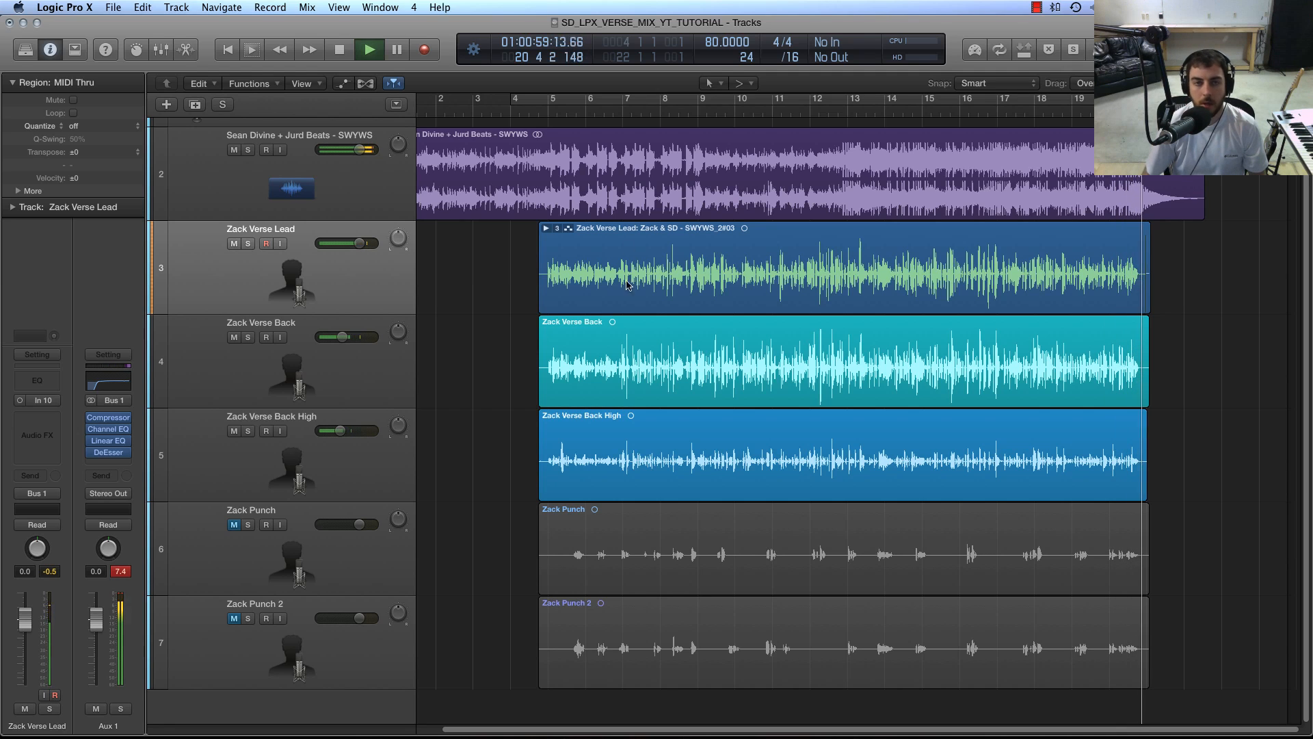
key("space")
key("space")
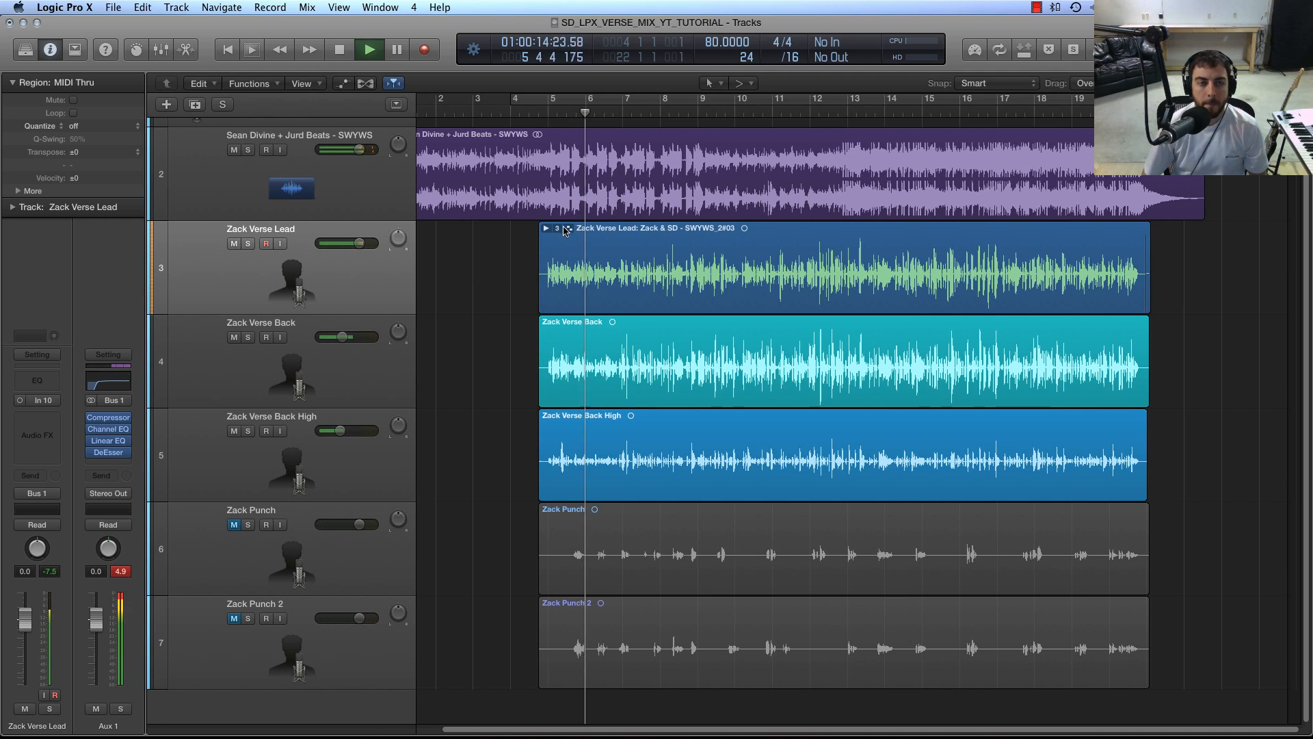
left_click(108, 453)
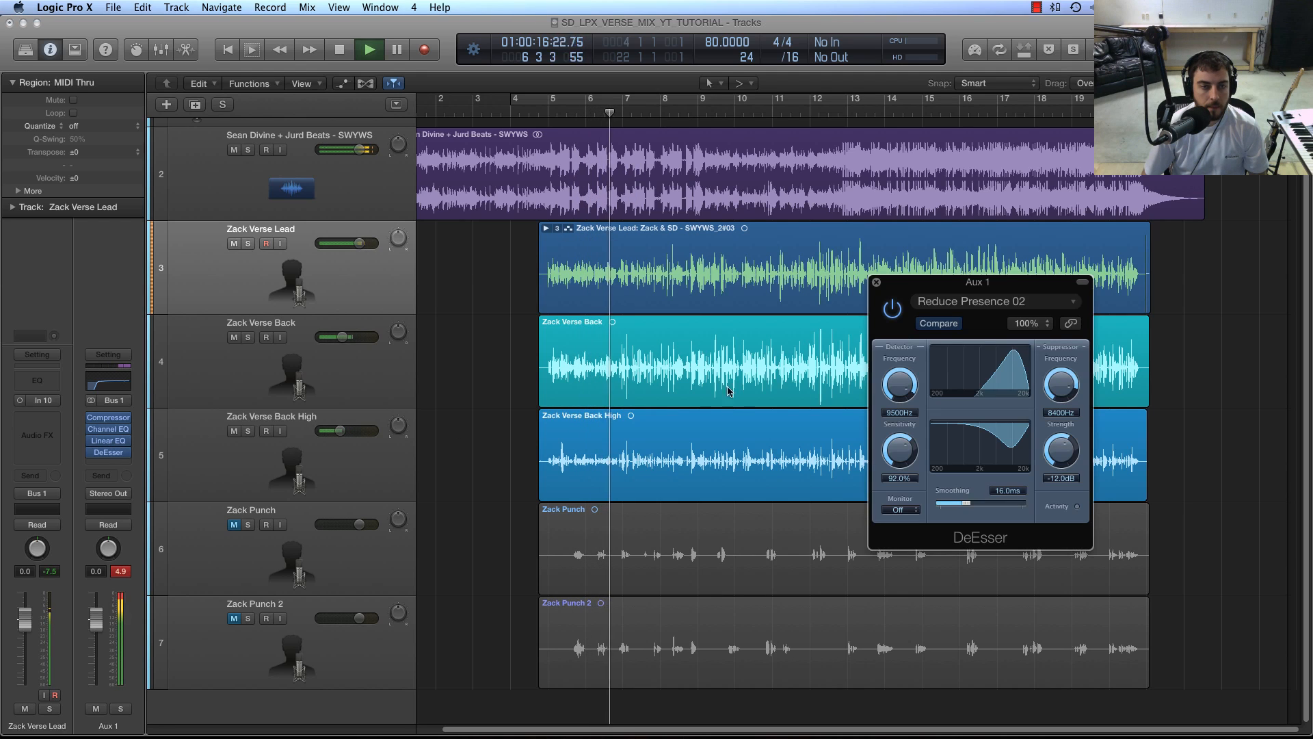
left_click_drag(1064, 391, 1063, 380)
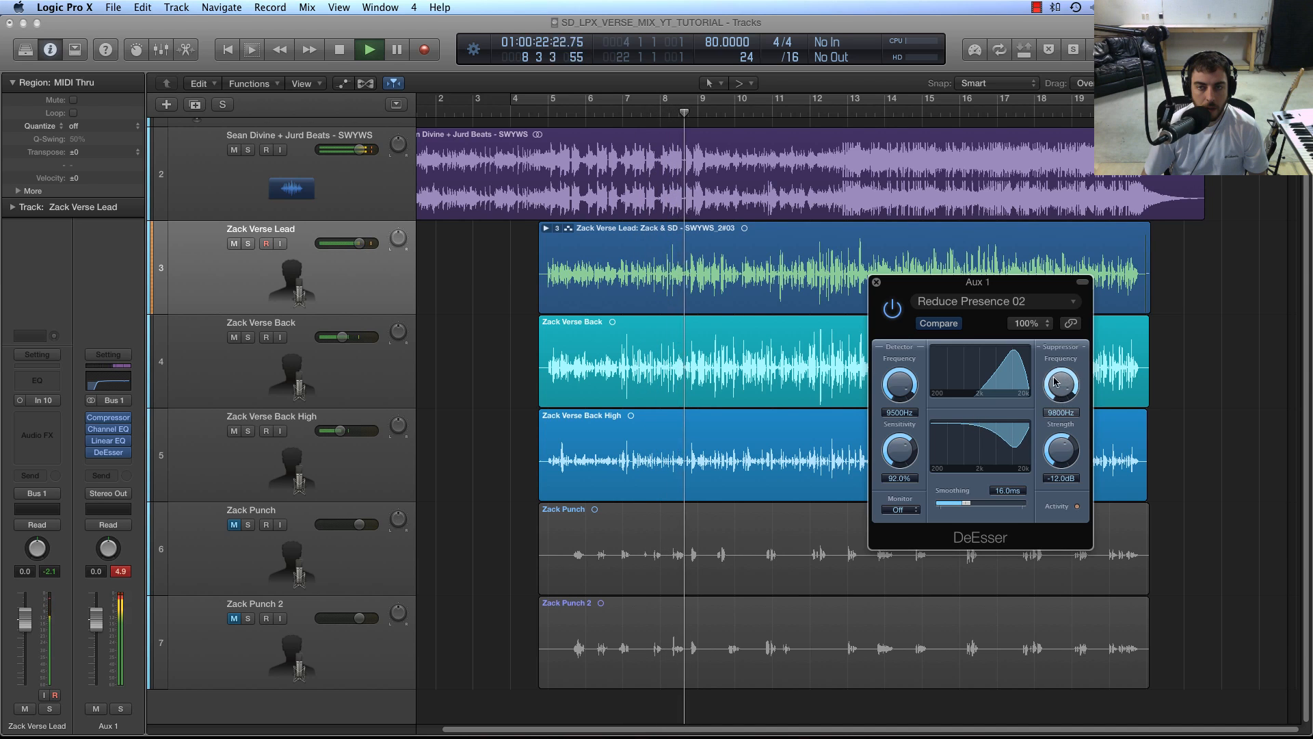
left_click_drag(898, 390, 894, 372)
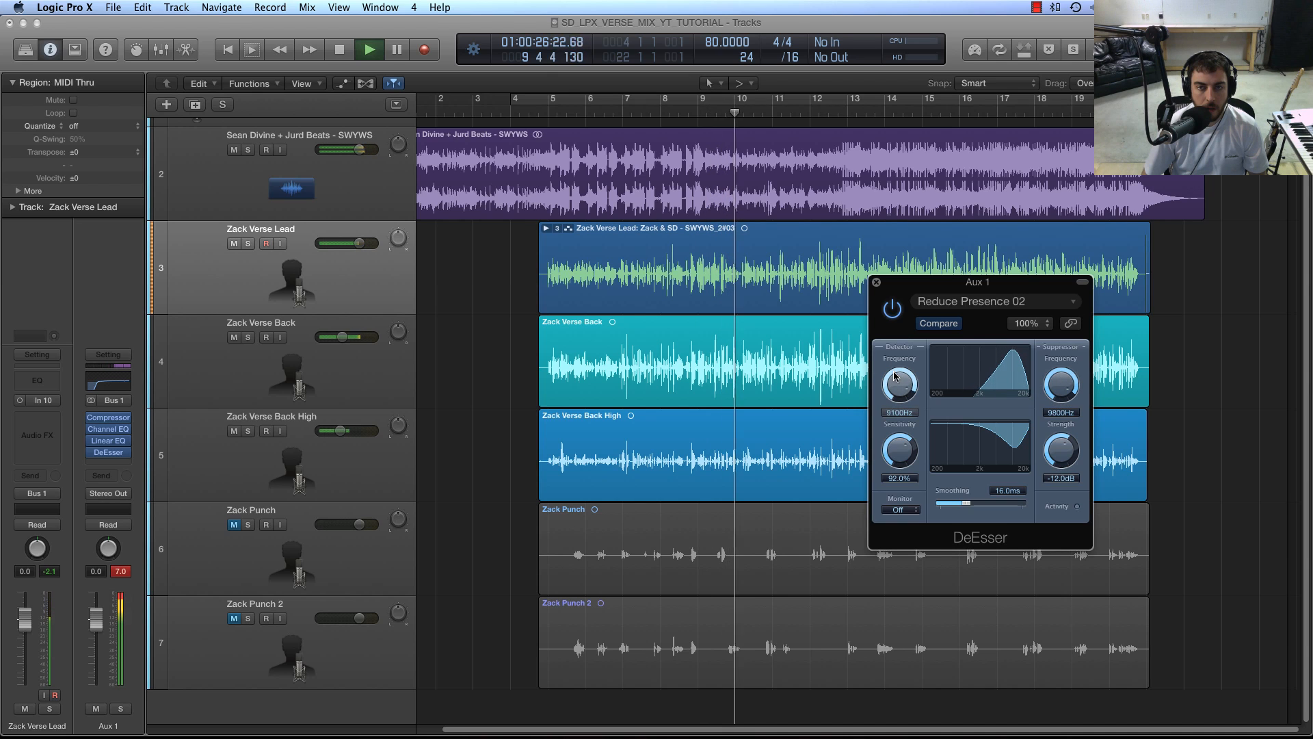
left_click_drag(1065, 387, 1065, 394)
left_click_drag(904, 402, 902, 390)
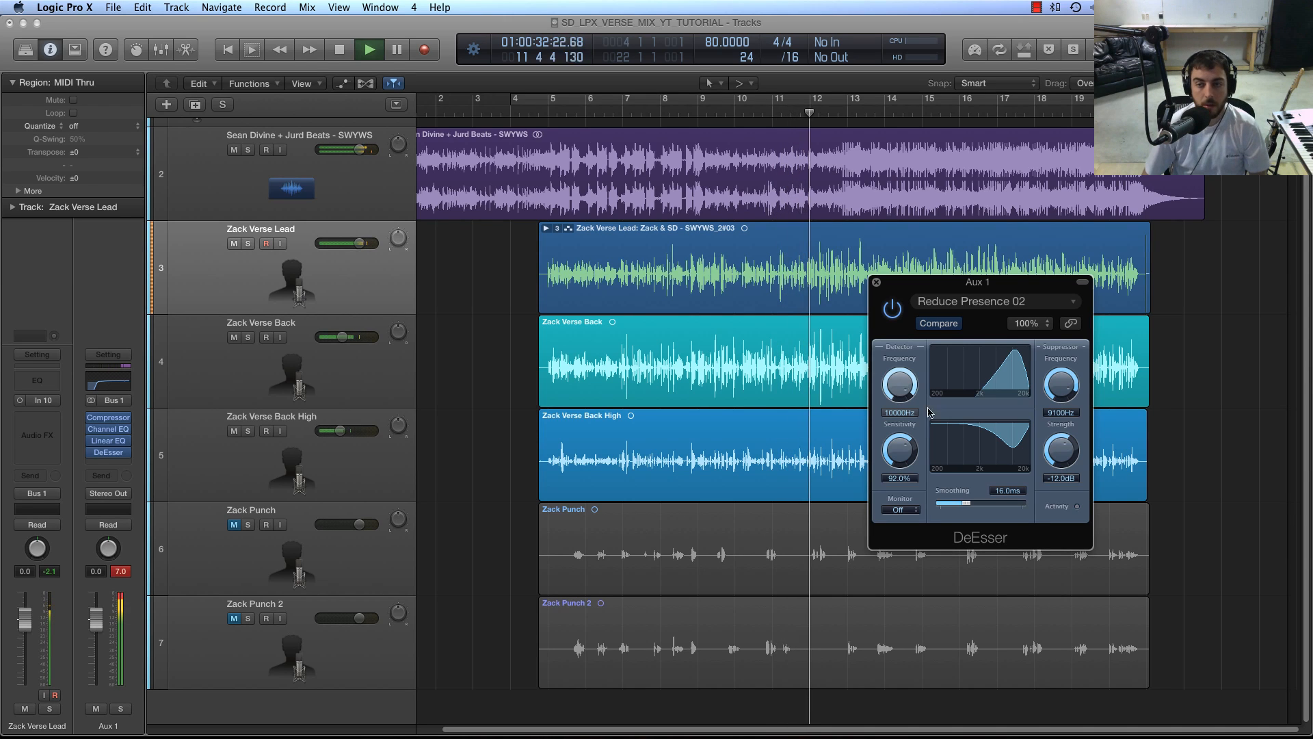
Step: Set the DeEsser's strength to -13.0 dB while auditioning, and close its window
left_click_drag(1058, 441, 1057, 443)
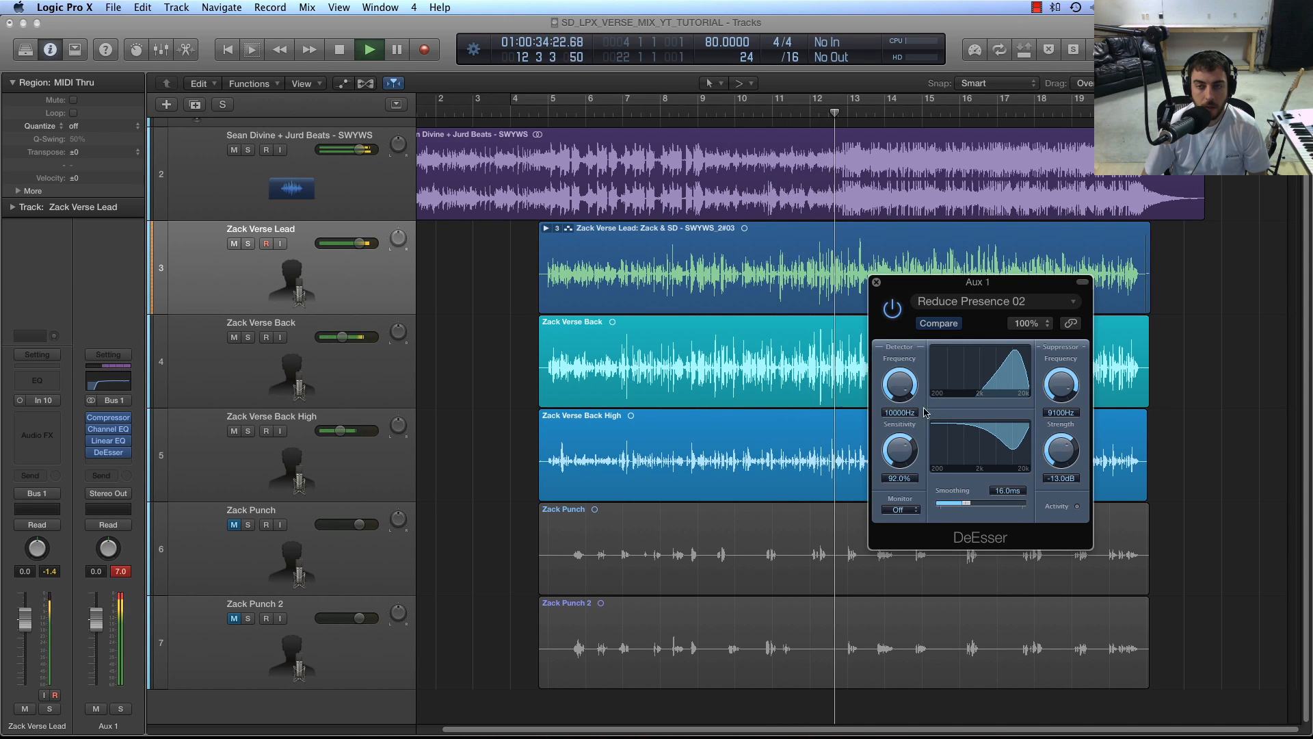
left_click(877, 283)
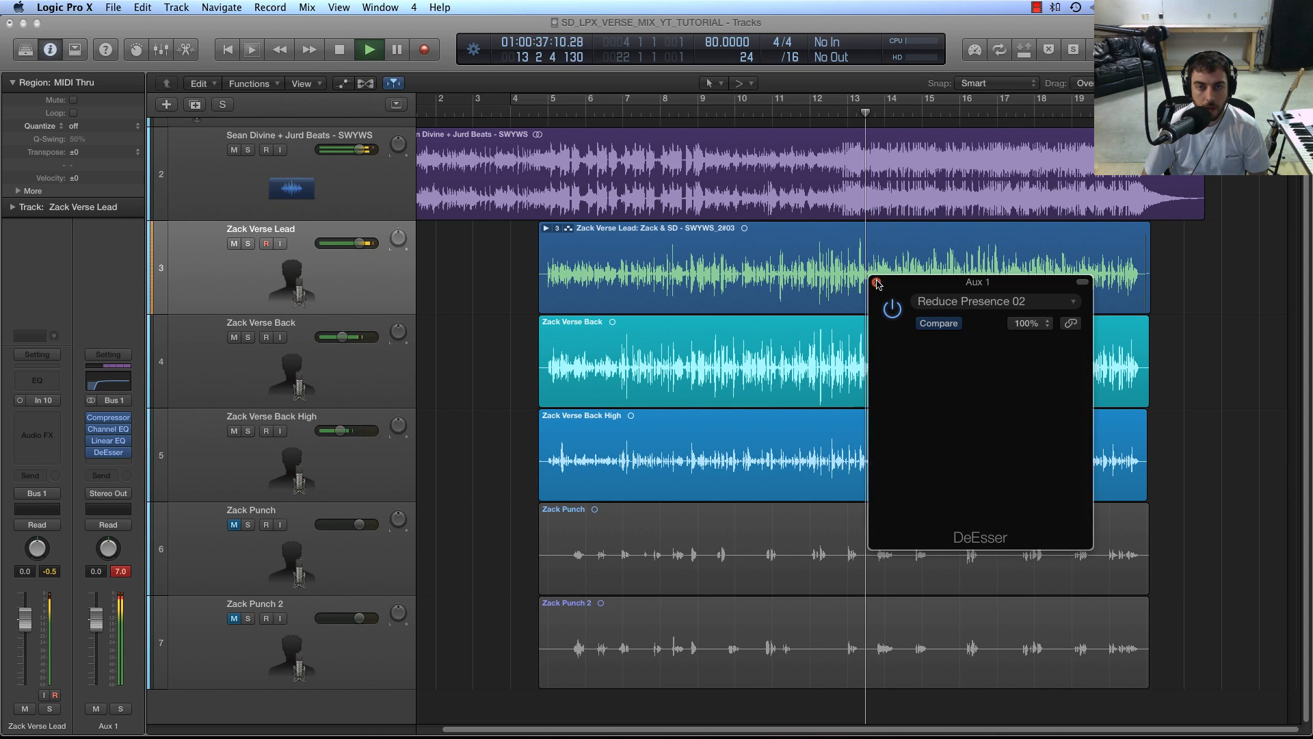
left_click(568, 259)
left_click(508, 260)
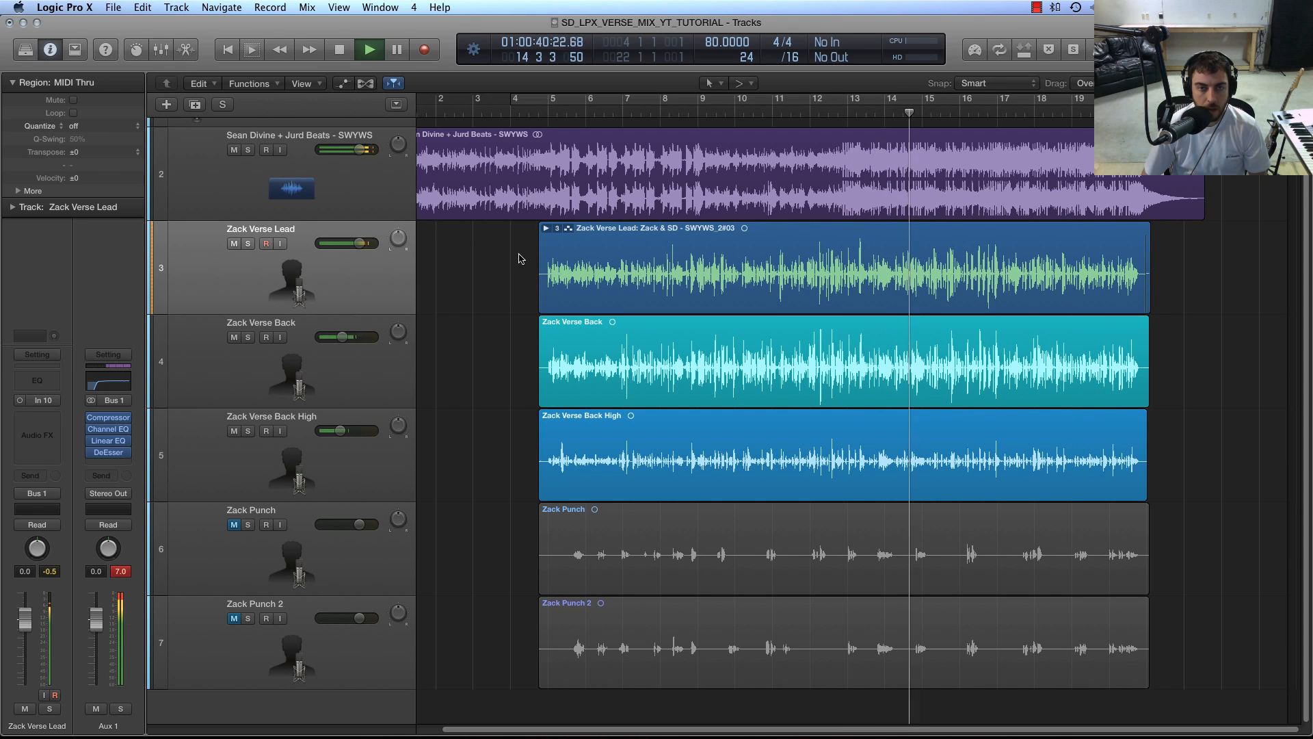
Step: Fine-tune the Aux 1 Compressor's make-up gain while auditioning the verse, close the plug-in and stop playback
left_click(110, 419)
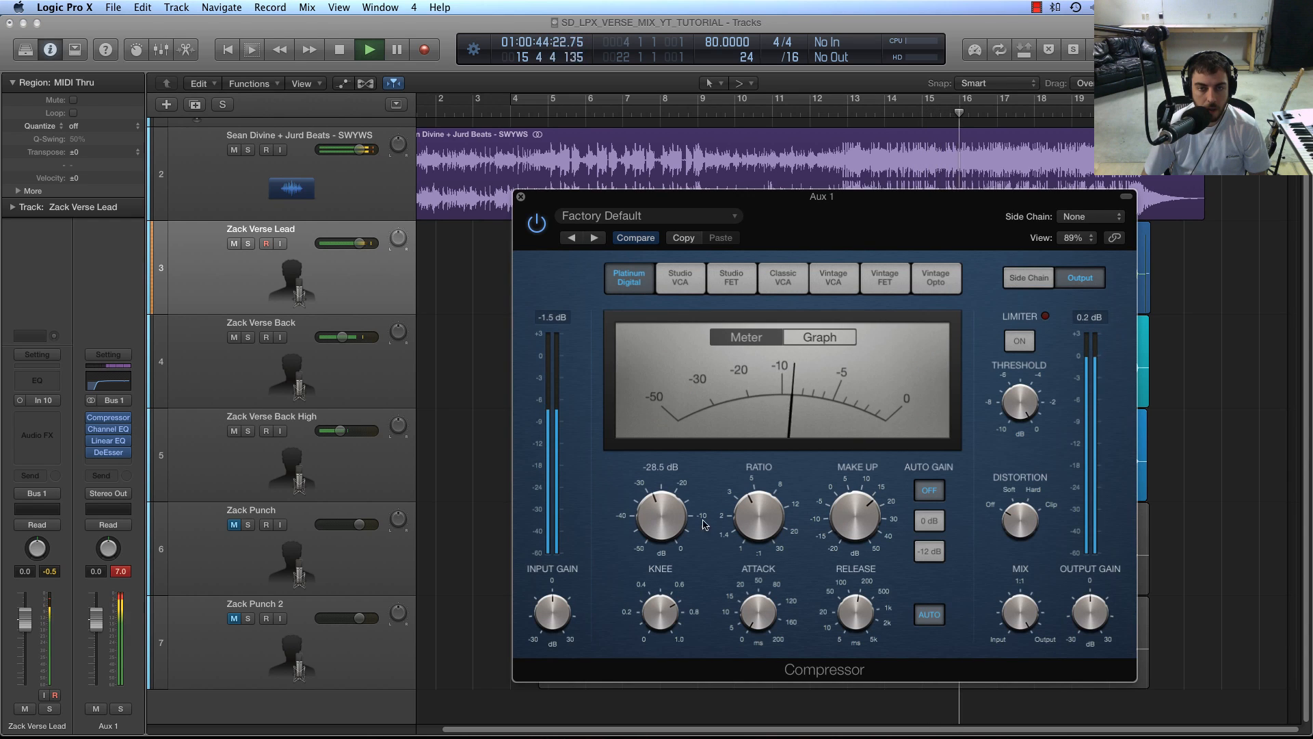
left_click_drag(857, 524, 857, 526)
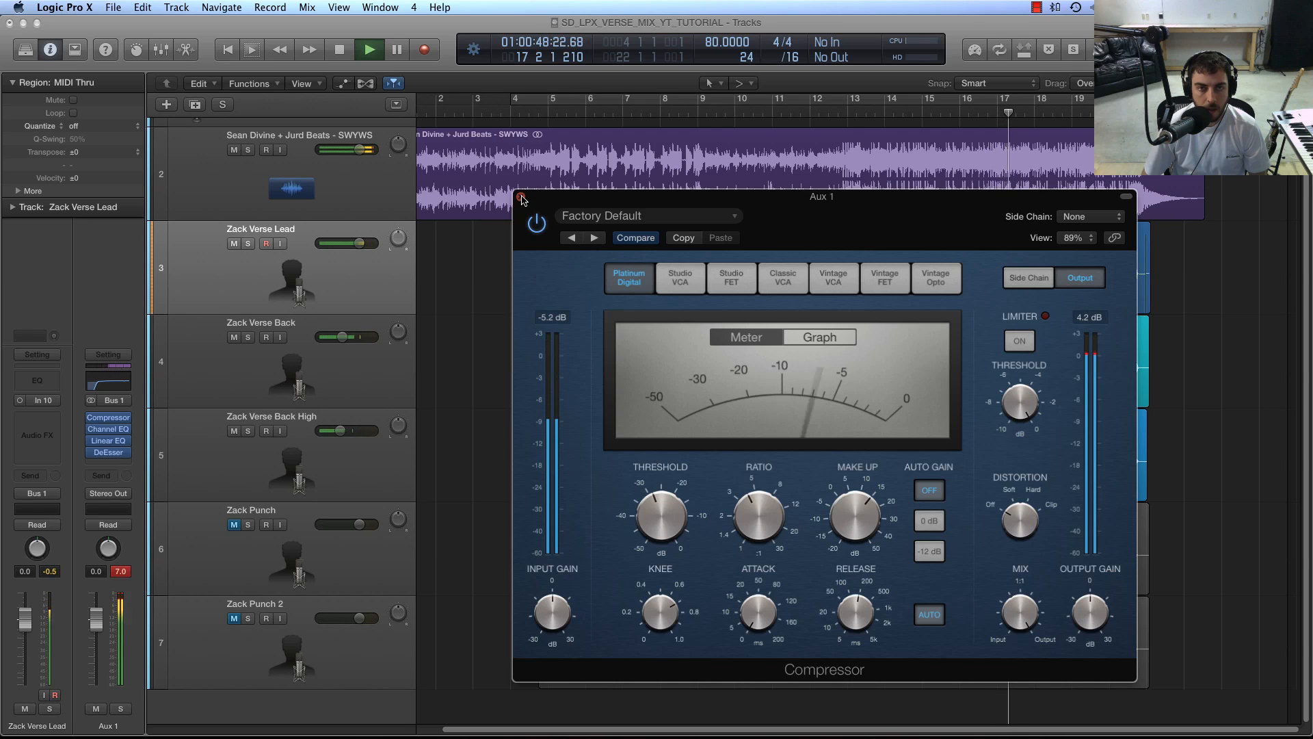
left_click_drag(856, 529, 856, 527)
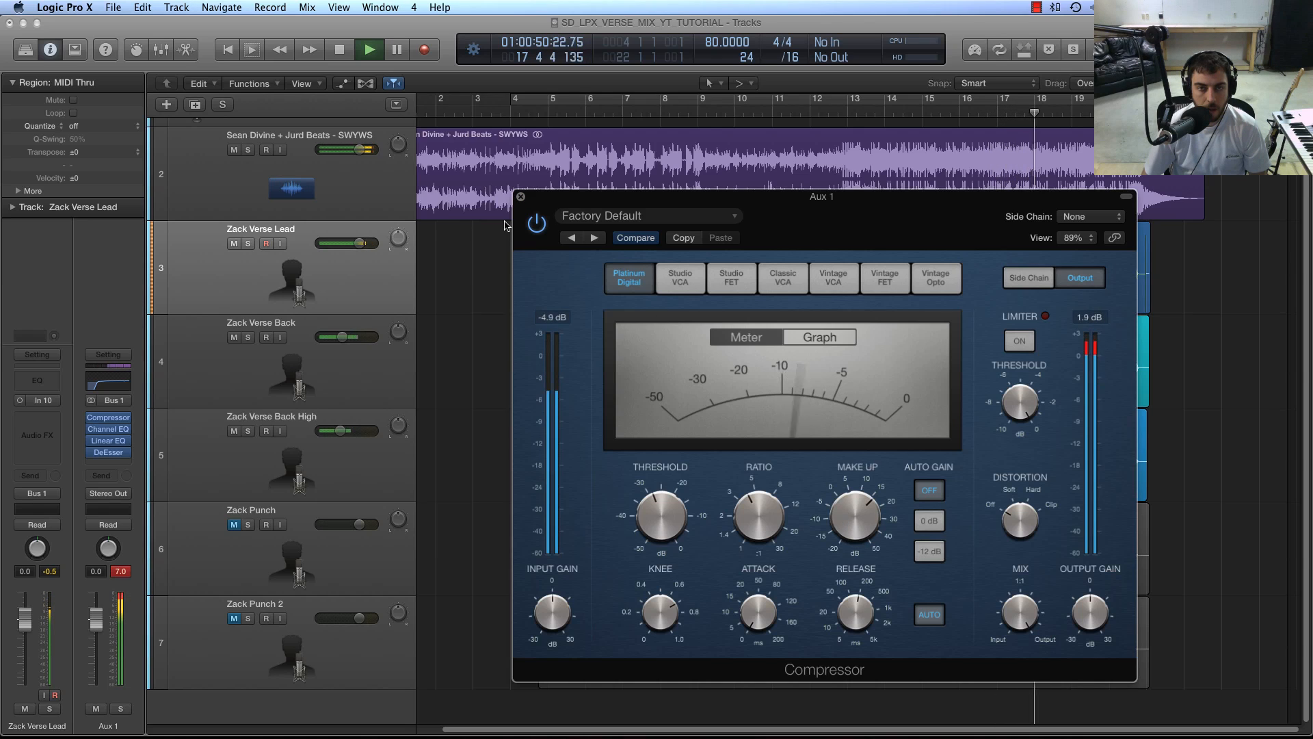
left_click(520, 197)
key("space")
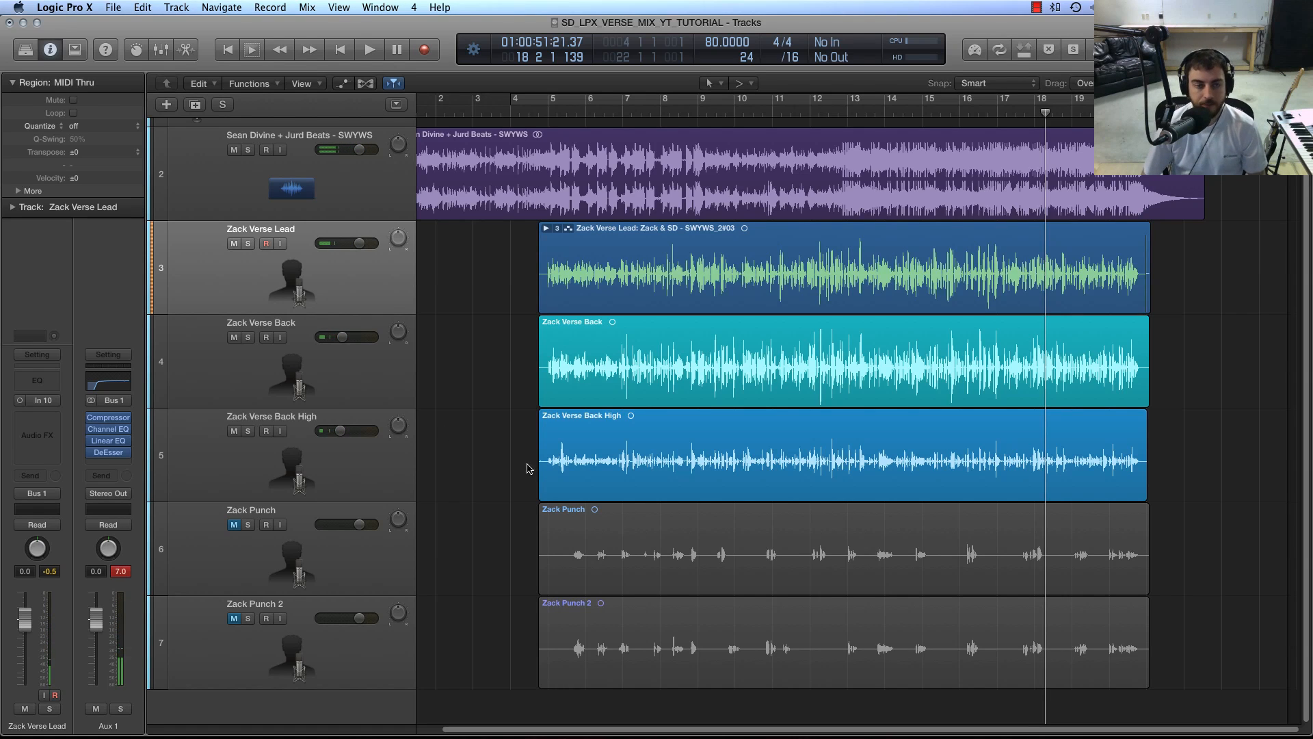
Step: Route the outputs of both the Punch and Punch 2 tracks to Bus 2
left_click(367, 550)
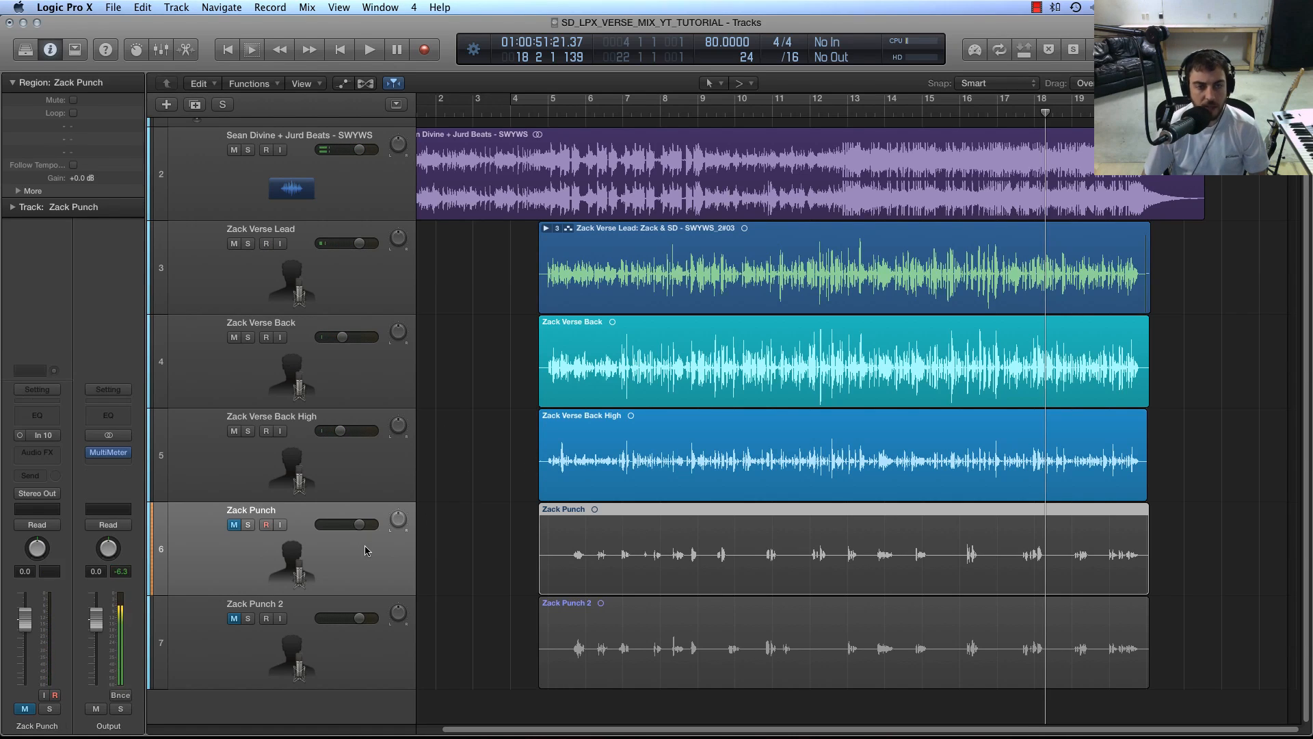
left_click(50, 495)
mouse_move(49, 545)
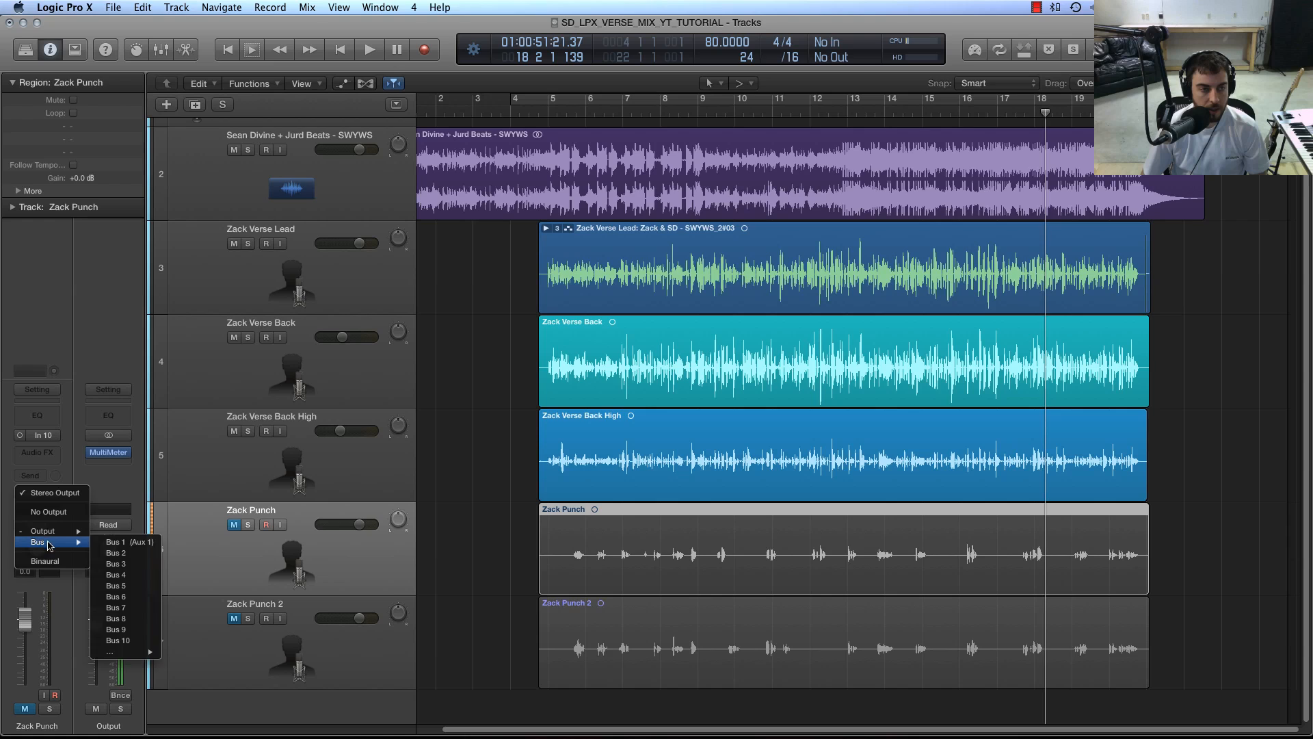
left_click(116, 554)
left_click(224, 641)
left_click(39, 494)
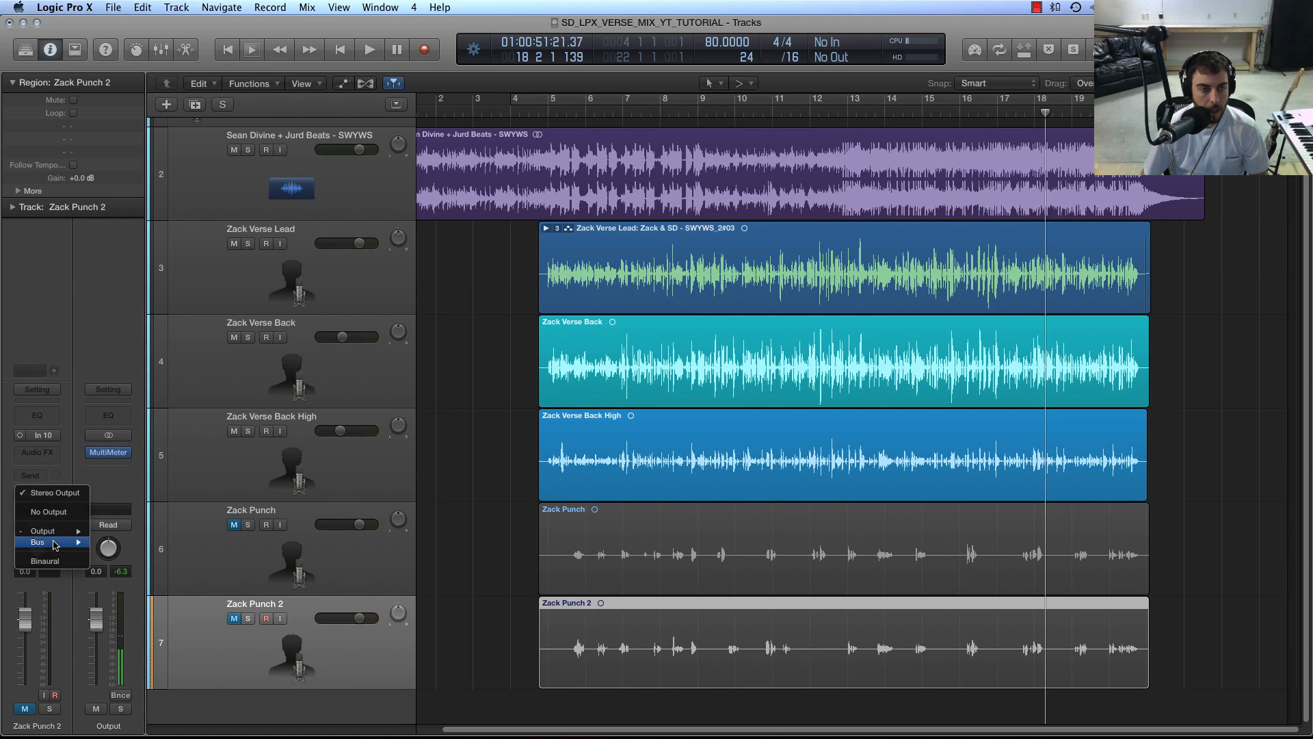
mouse_move(49, 545)
left_click(115, 553)
Step: Unmute the Punch and Punch 2 tracks
left_click(254, 560)
left_click(230, 527)
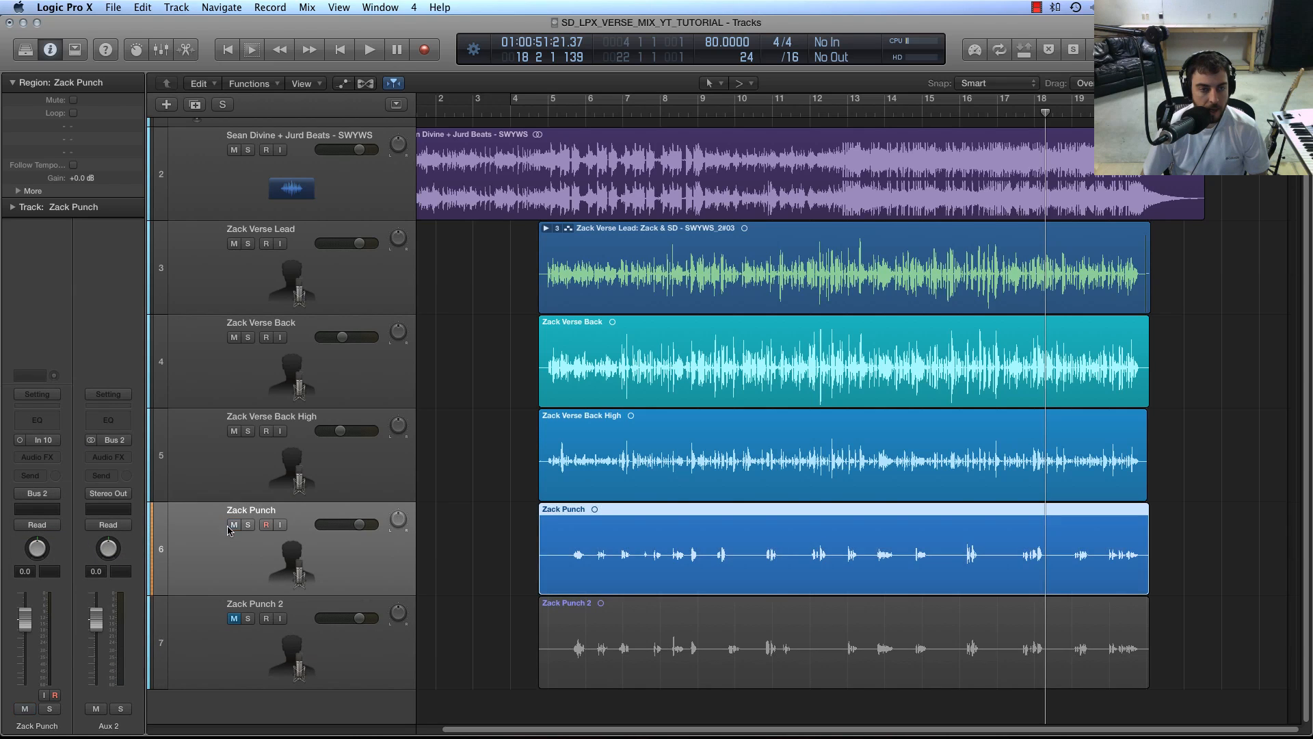
left_click(234, 620)
left_click(461, 559)
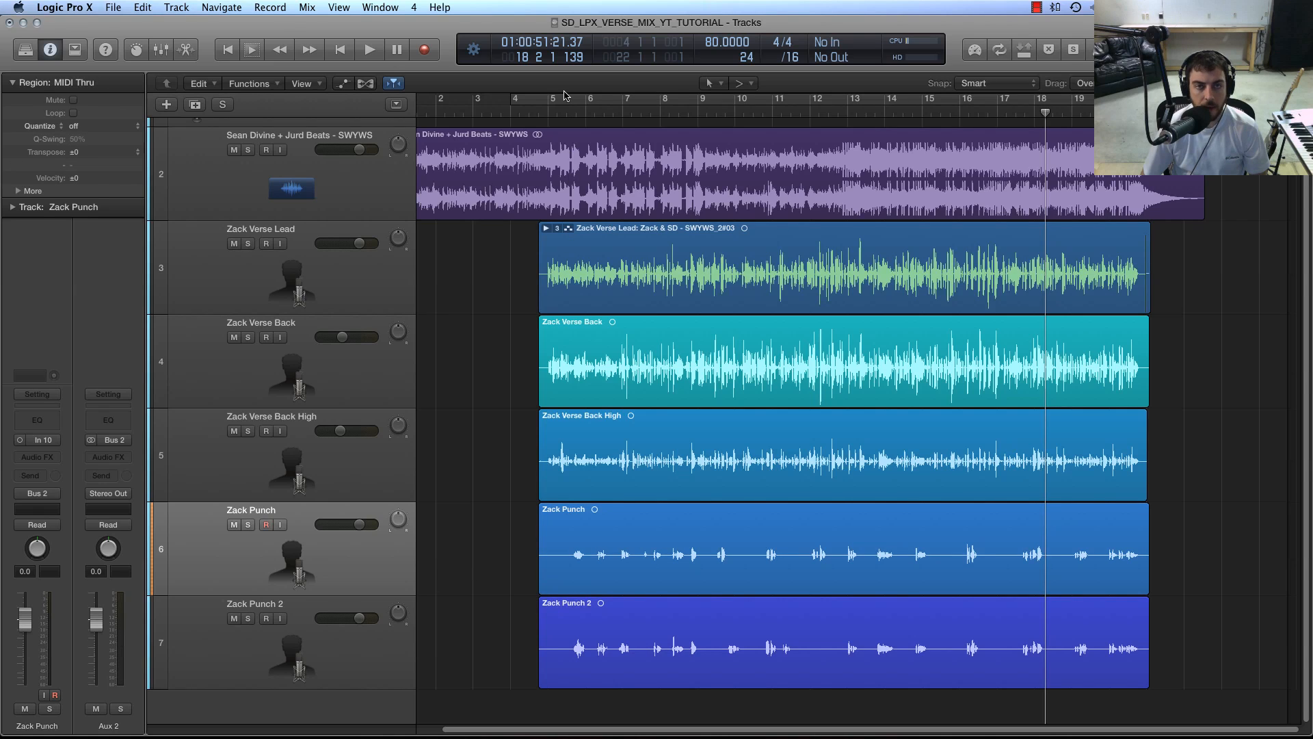
Step: Pan the Punch track to -64 and Punch 2 to the opposite side, and audition them from bar 5
left_click_drag(548, 110, 587, 110)
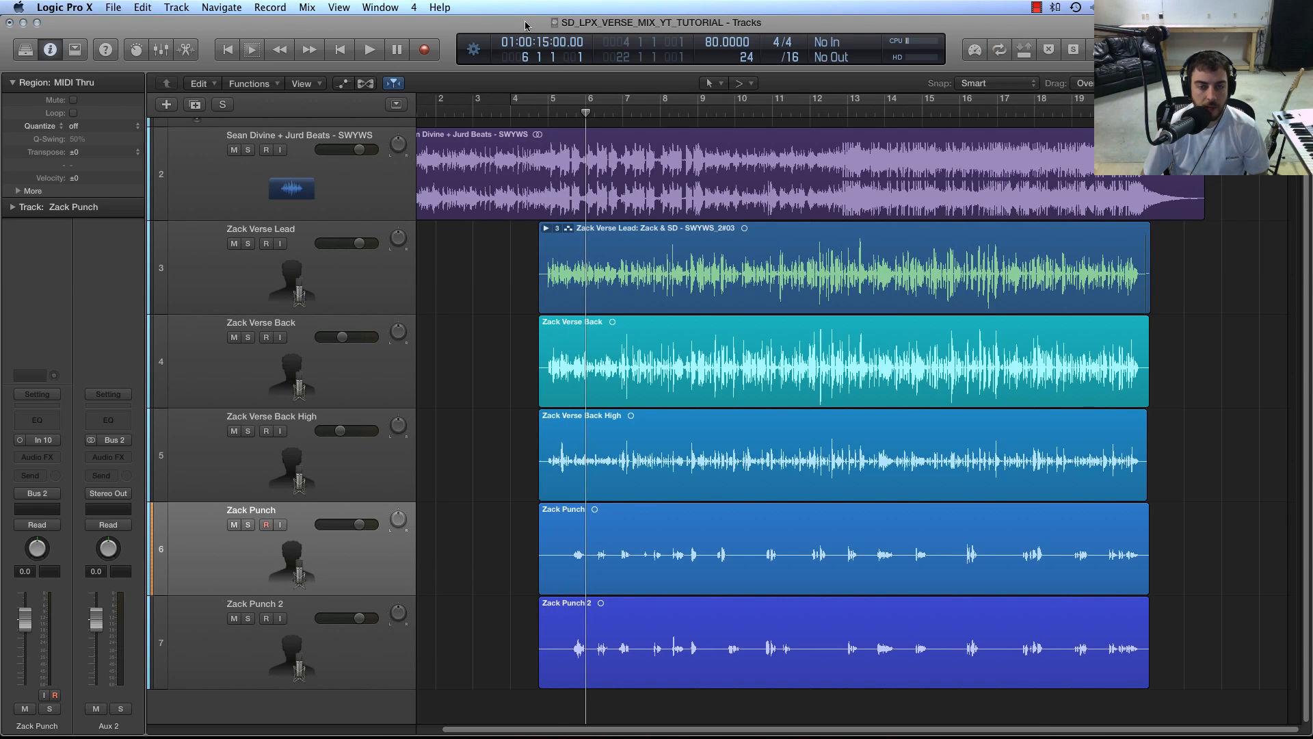
left_click(575, 112)
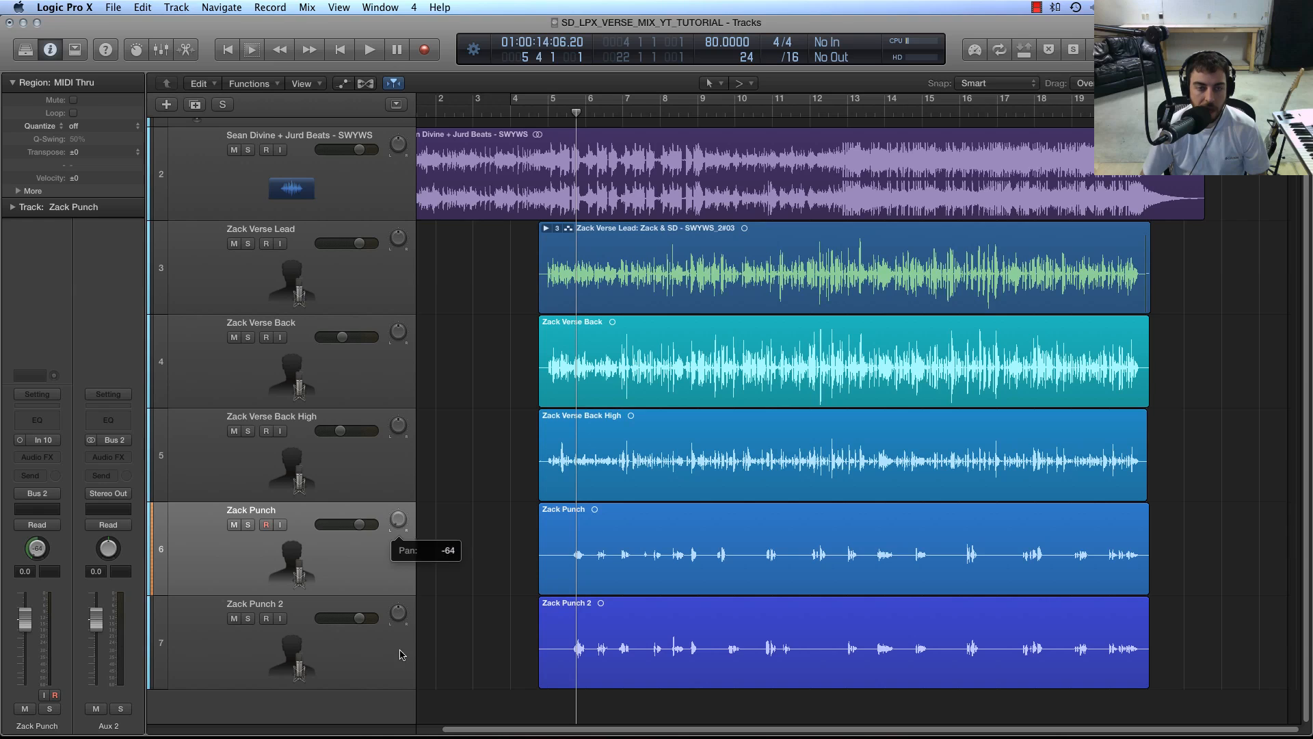
left_click(549, 110)
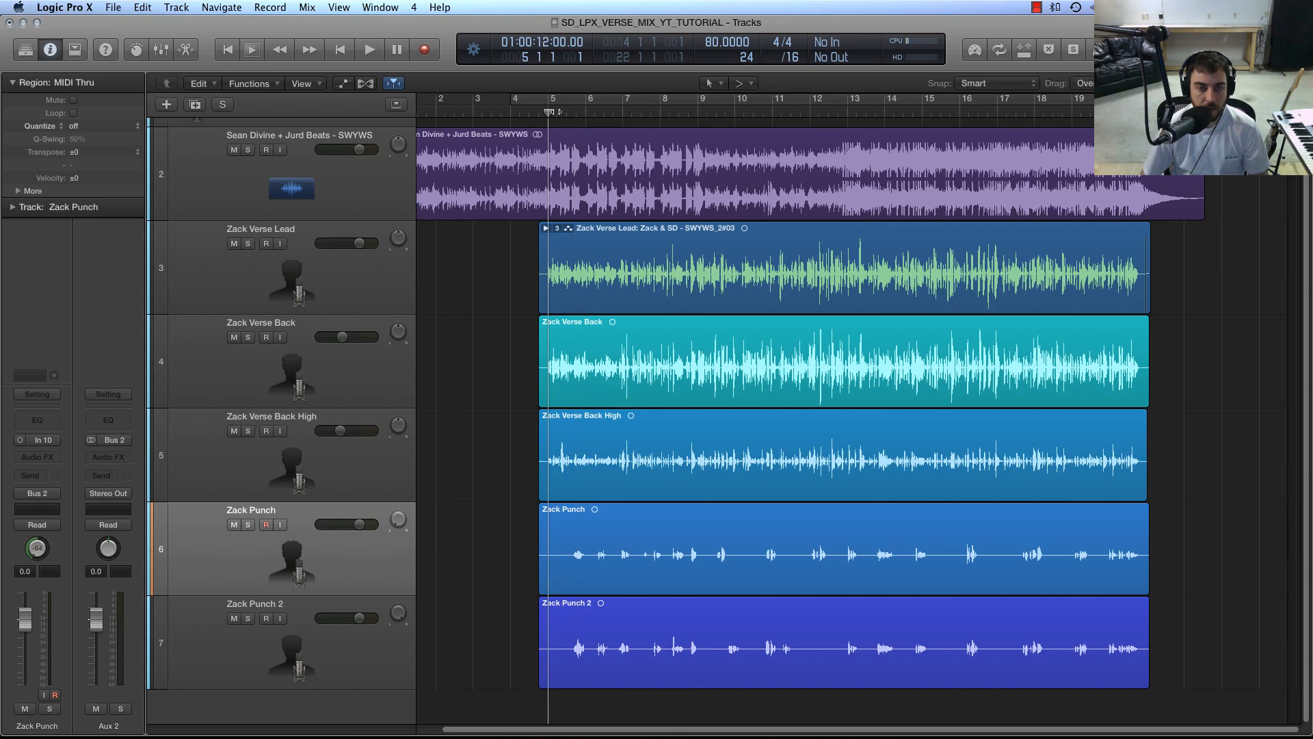
key("space")
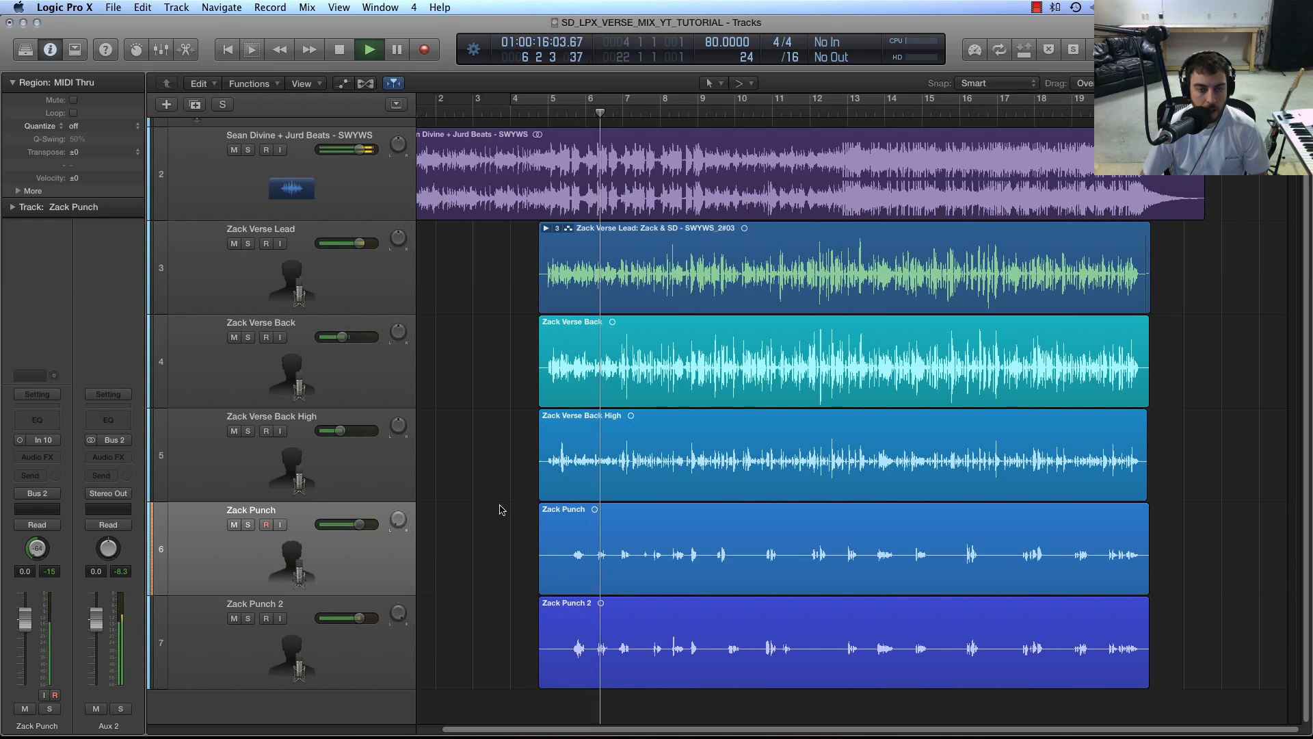
key("space")
Step: Delete the Punch 2 region together with its track
left_click(355, 680)
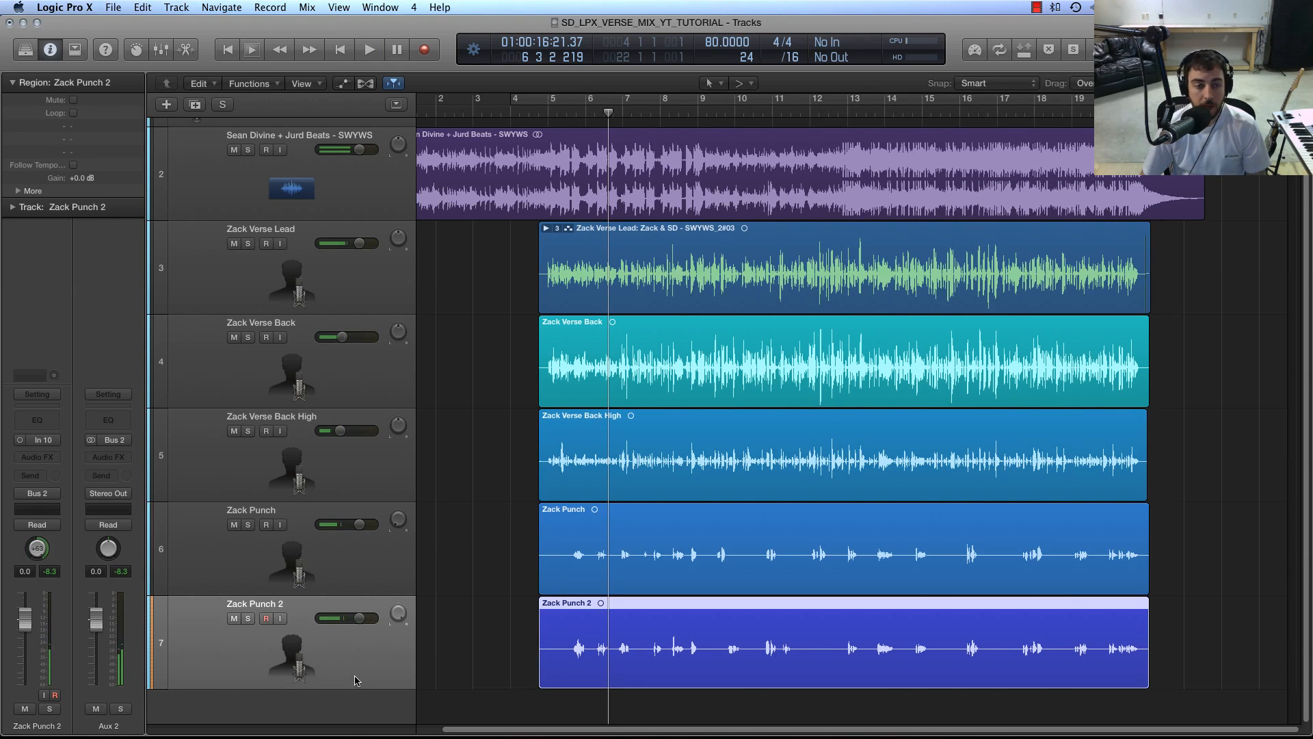
left_click(463, 644)
left_click(346, 587)
left_click(342, 643)
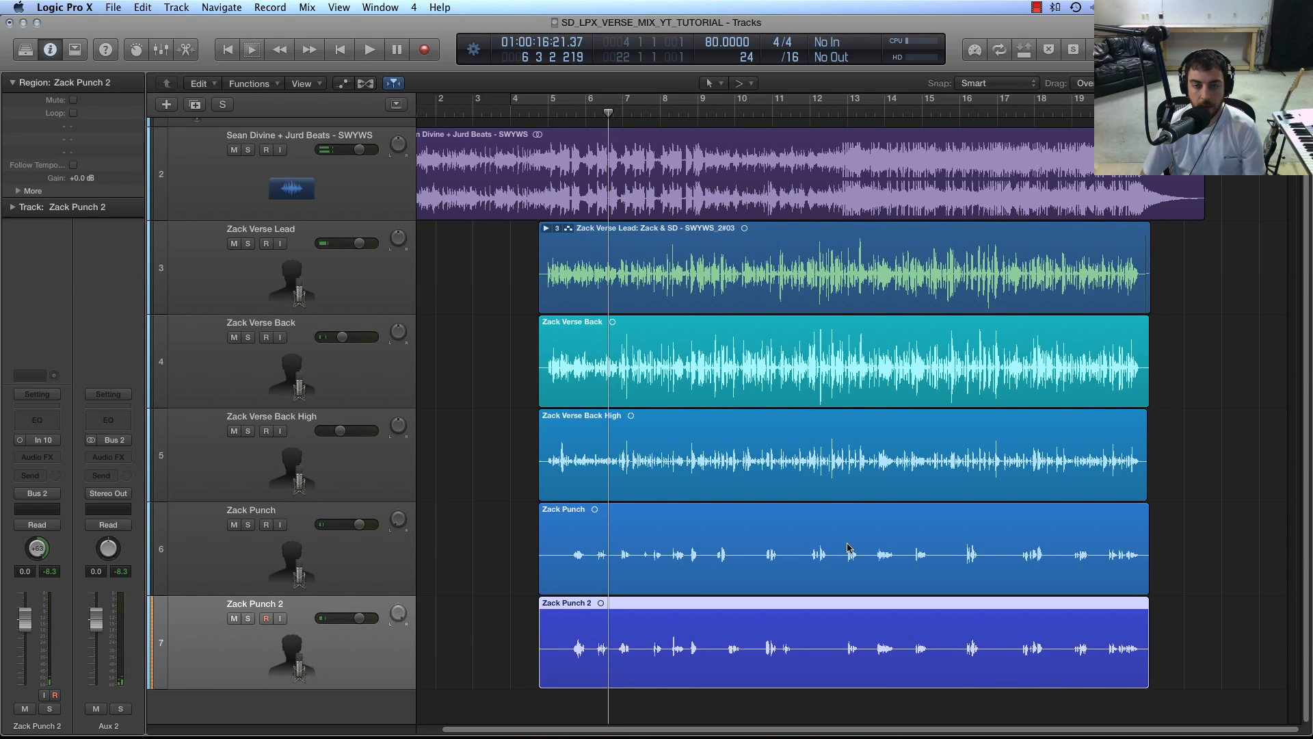
left_click(795, 565)
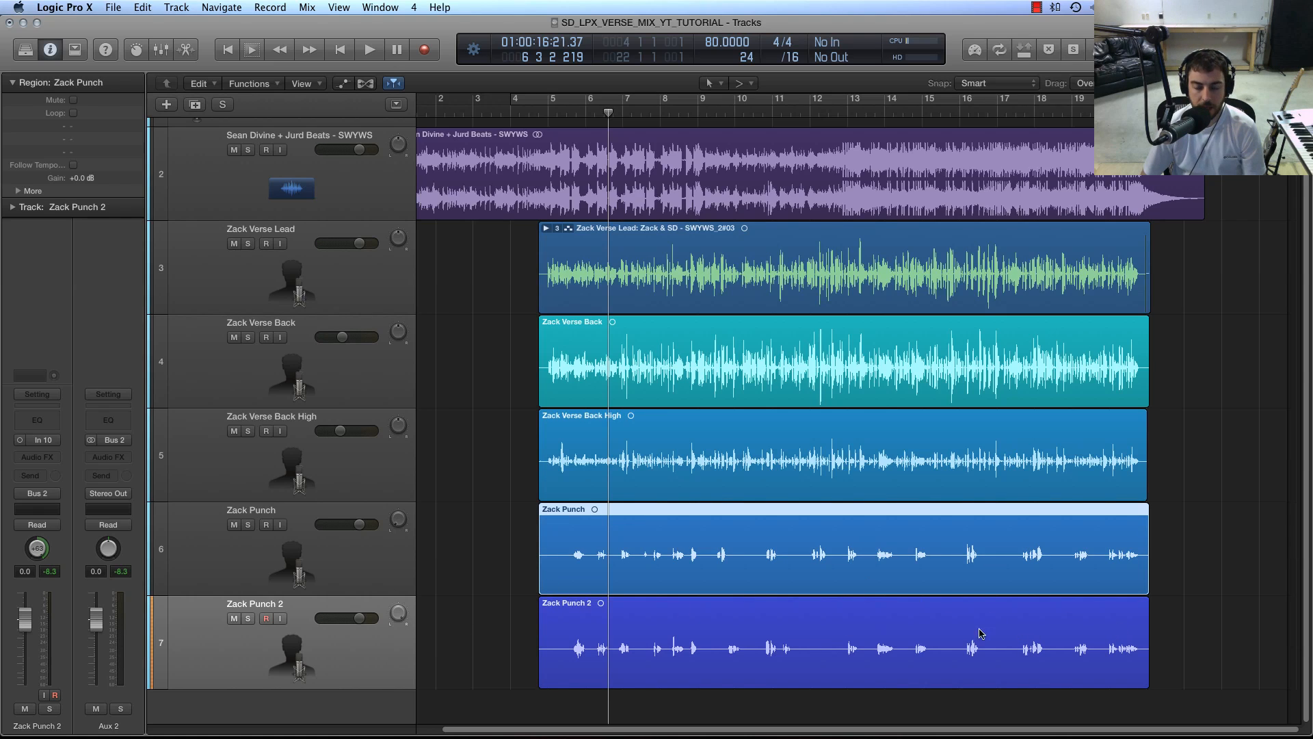
left_click(382, 664)
key("BackSpace")
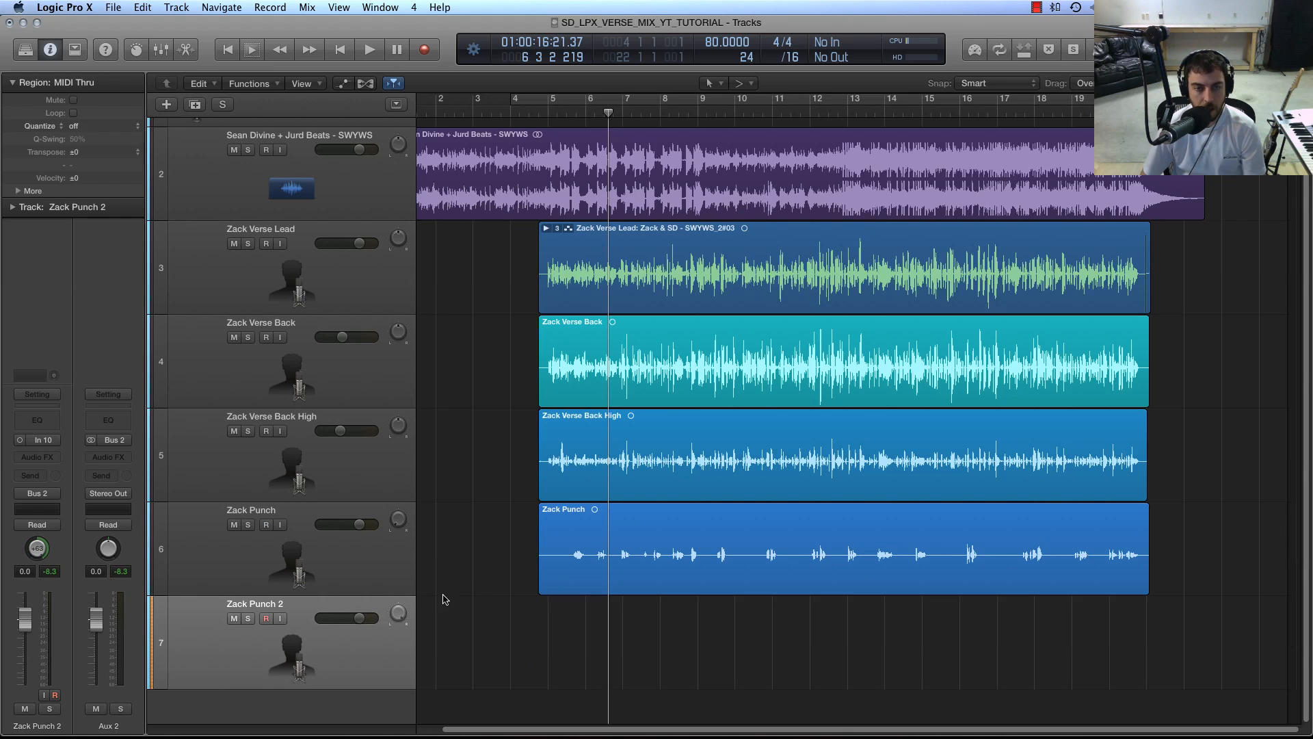
key("super+BackSpace")
left_click(462, 576)
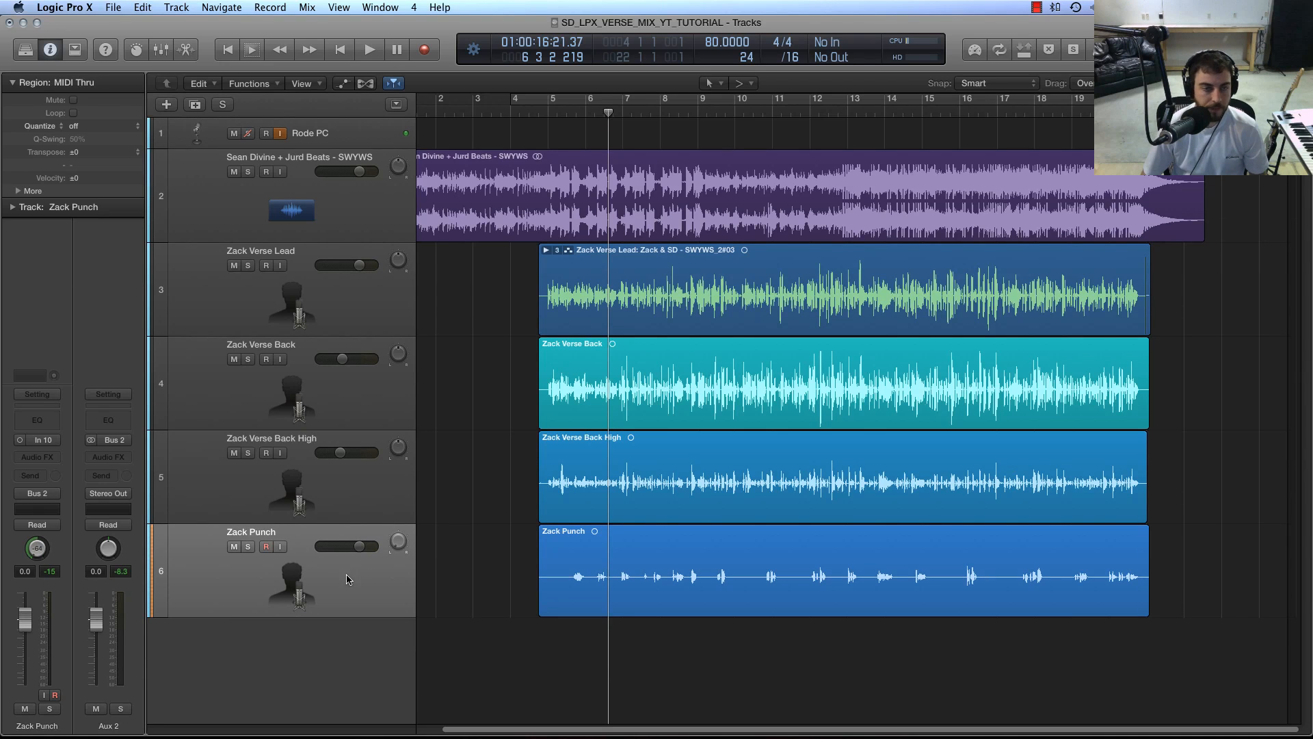
Step: Duplicate the Punch track with its settings and copy the Punch region onto the new track at the same position
left_click(349, 581)
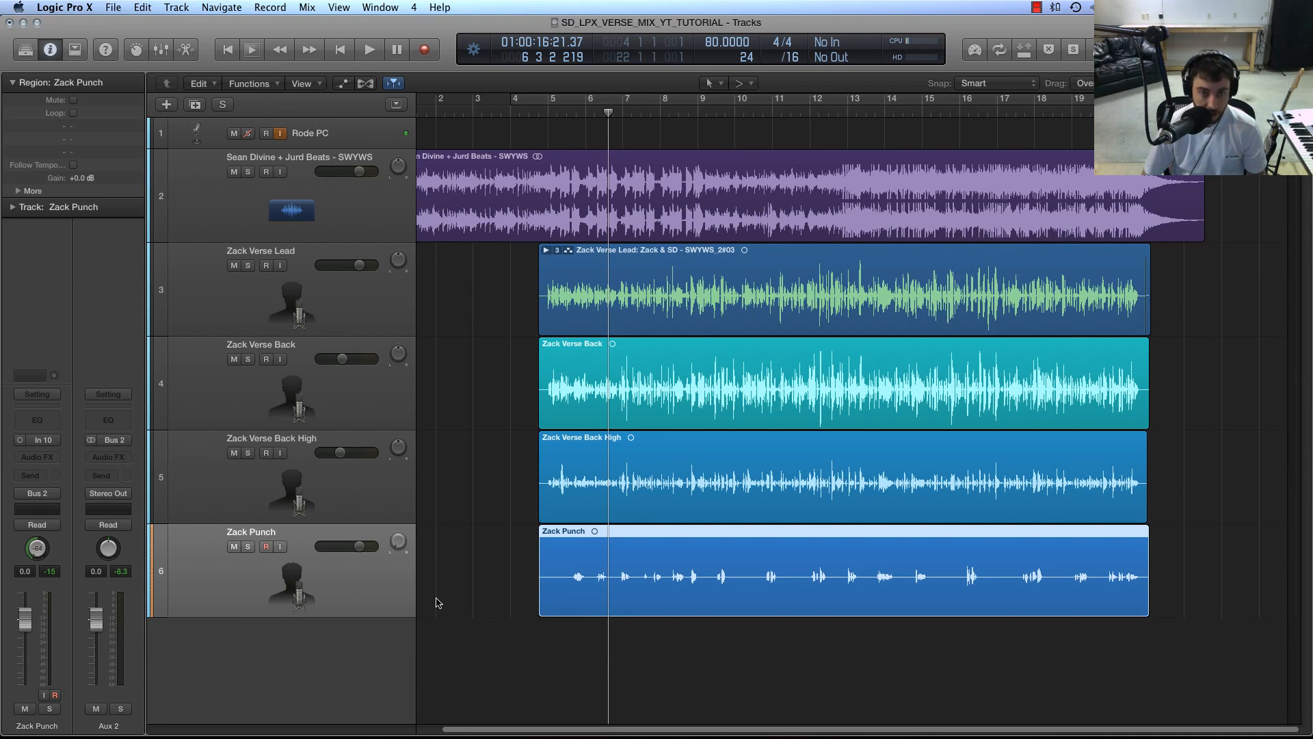
key("super+d")
left_click(462, 583)
left_click_drag(557, 594, 555, 646)
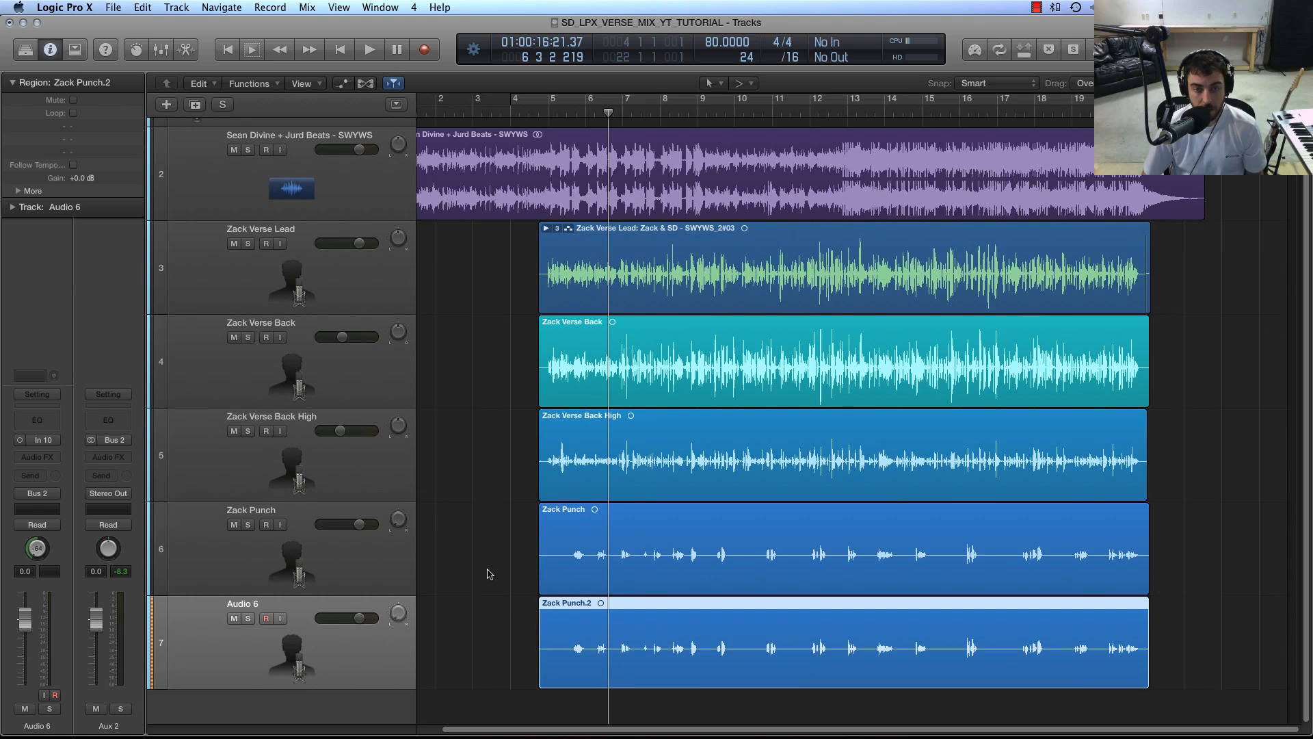
Step: Reset the pan of the Punch track and its duplicate, Audio 6, to 0
left_click(364, 560)
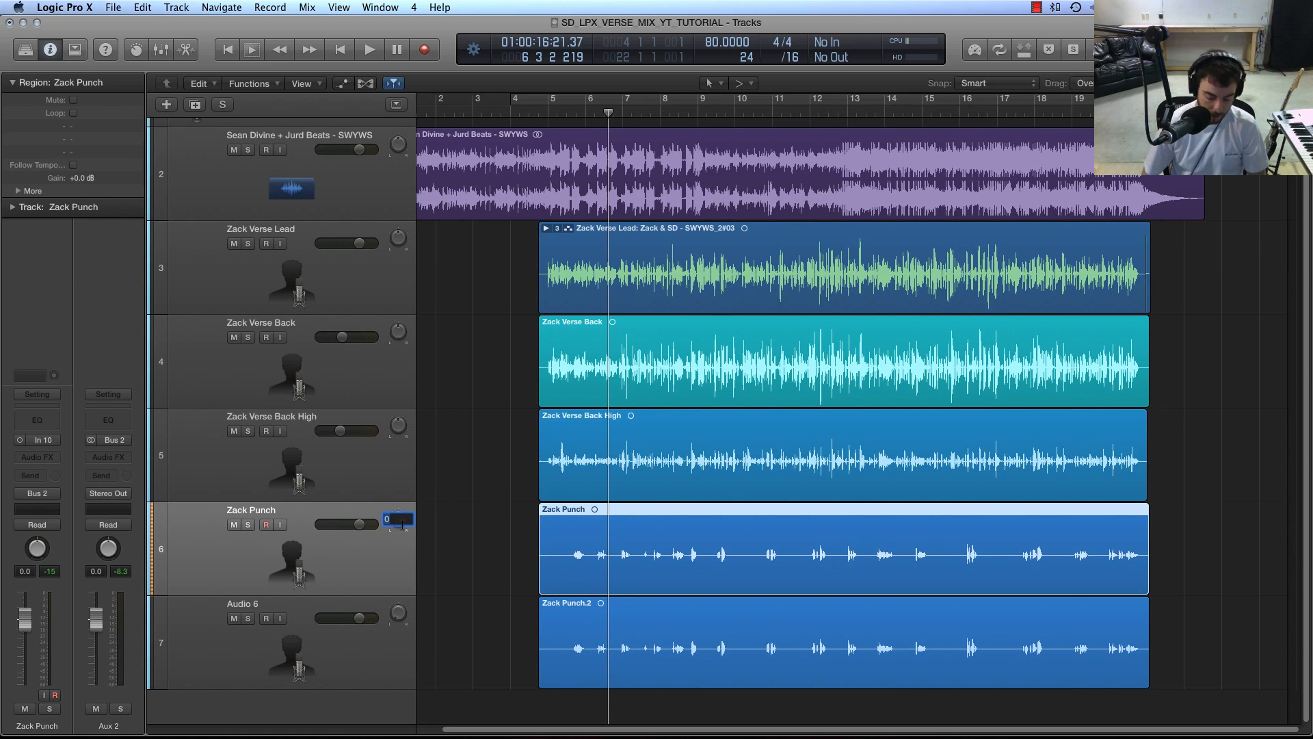
key("Return")
left_click(399, 611)
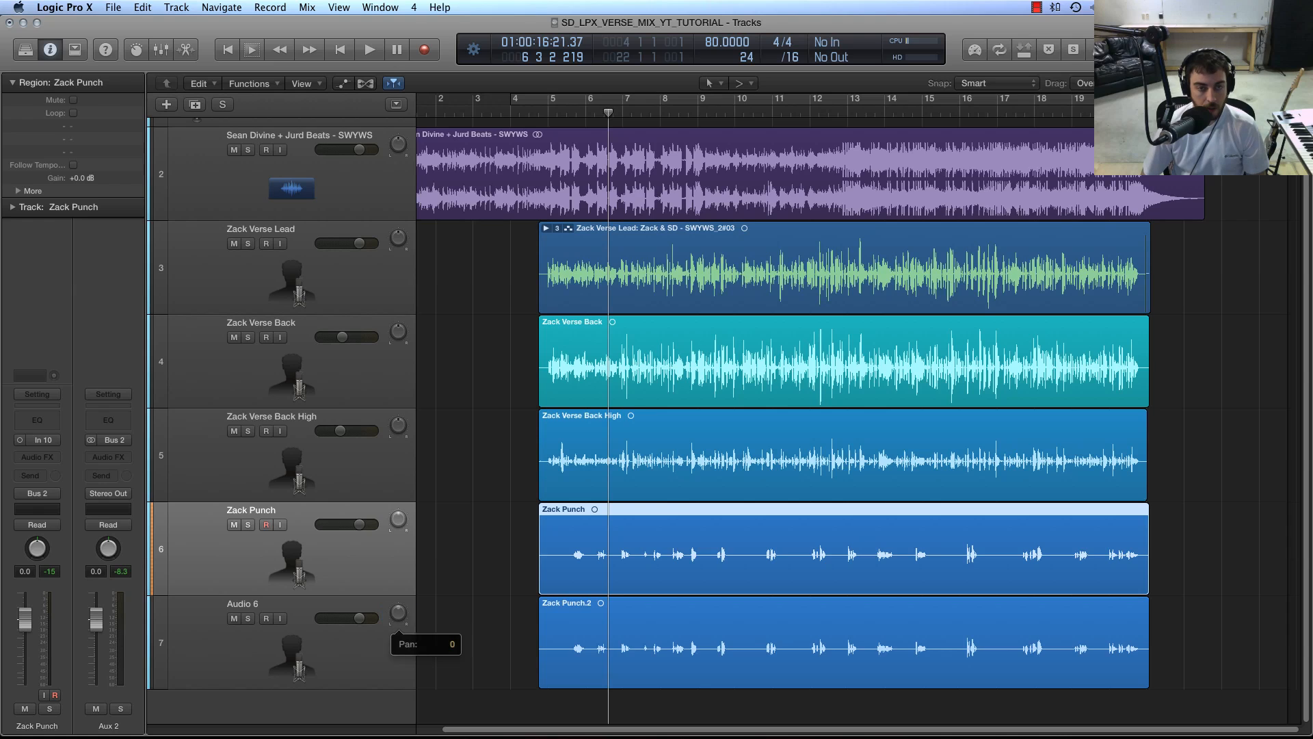
left_click(449, 590)
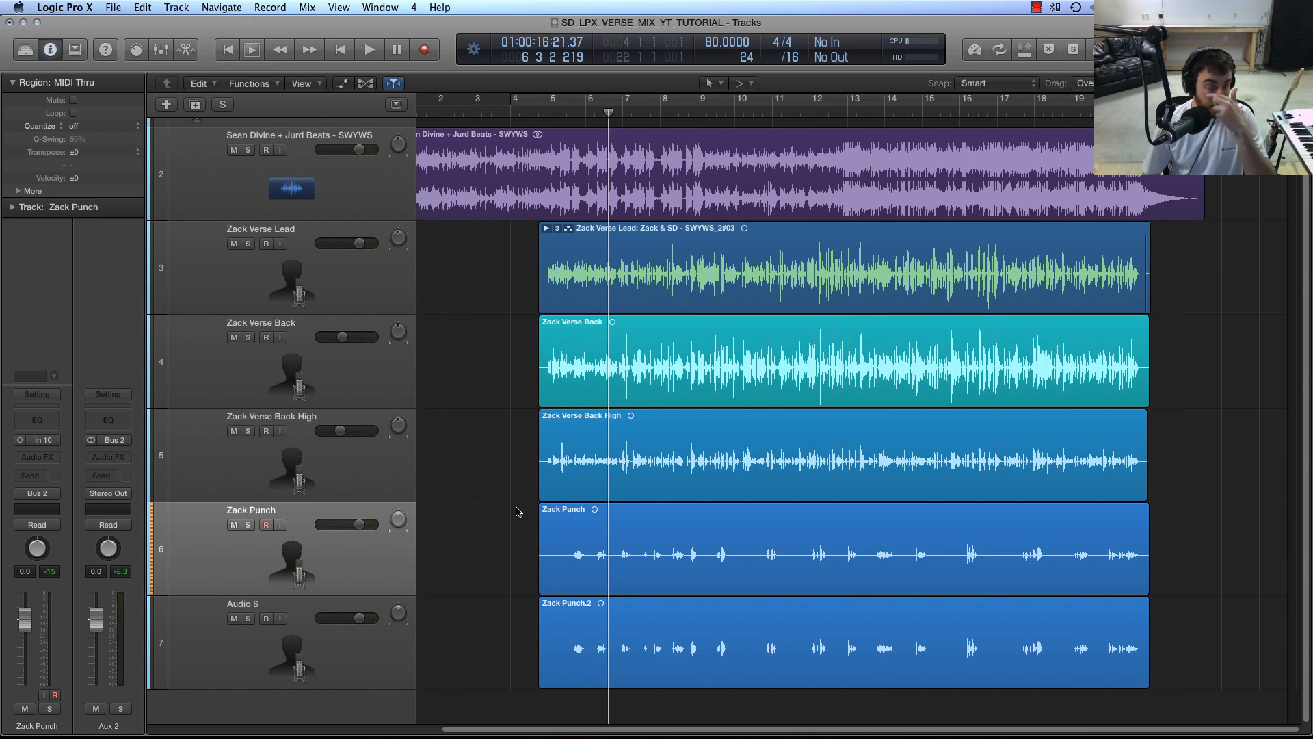
Step: Place the playhead just after bar 5, insert a Pitch Shifter on the Audio 6 track and set its Cents to 10
left_click(558, 111)
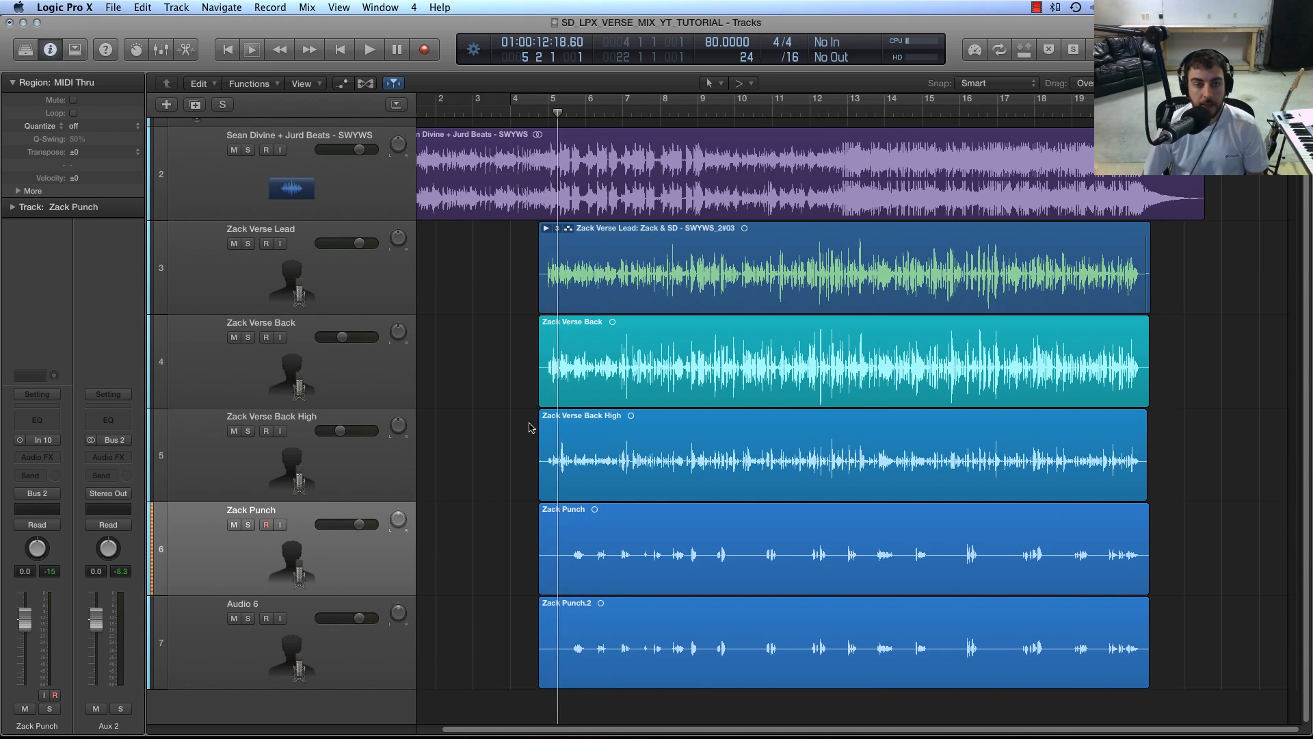
left_click(321, 665)
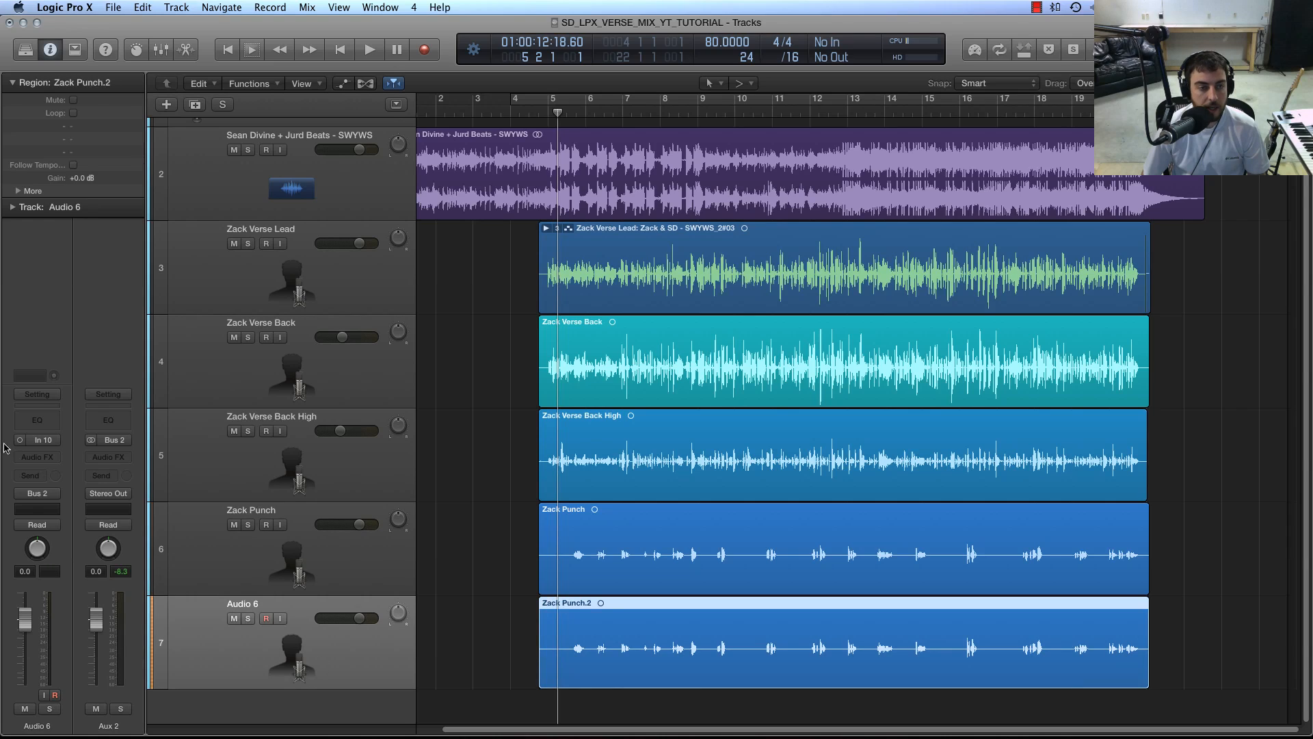
left_click(54, 463)
mouse_move(109, 572)
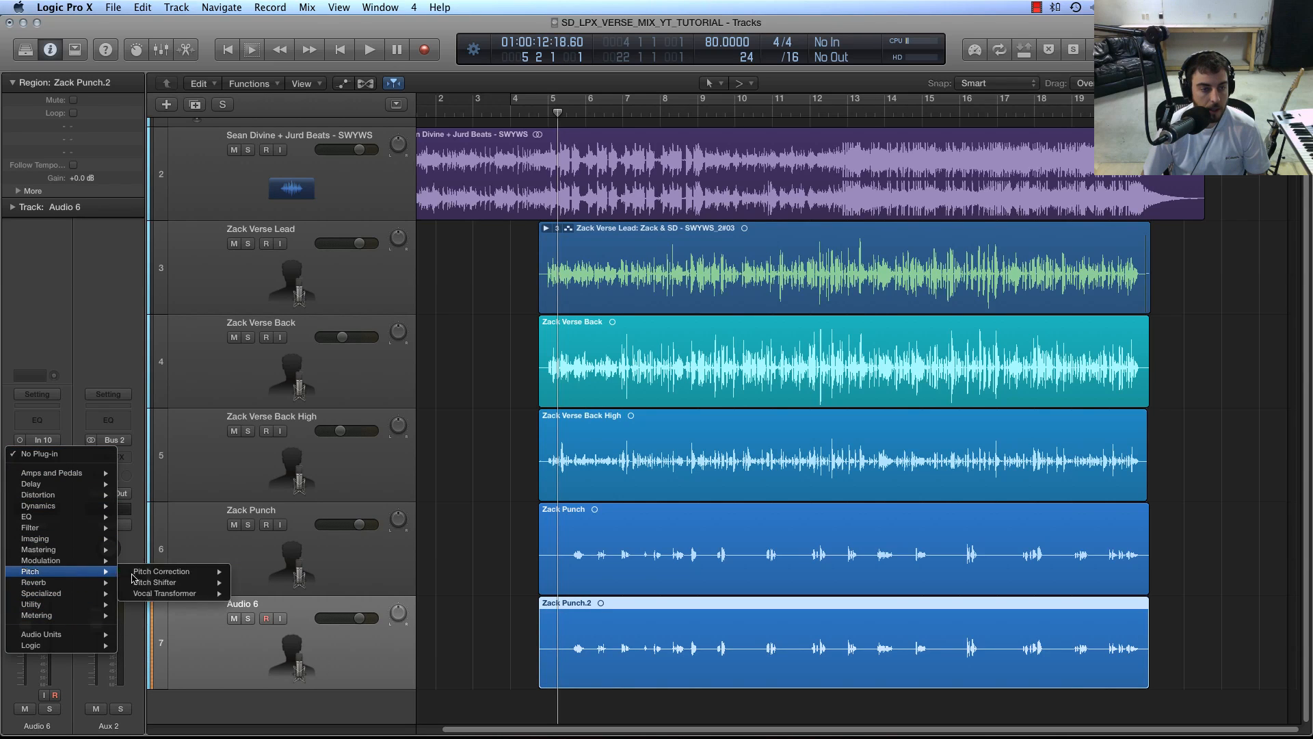
mouse_move(199, 583)
left_click(254, 584)
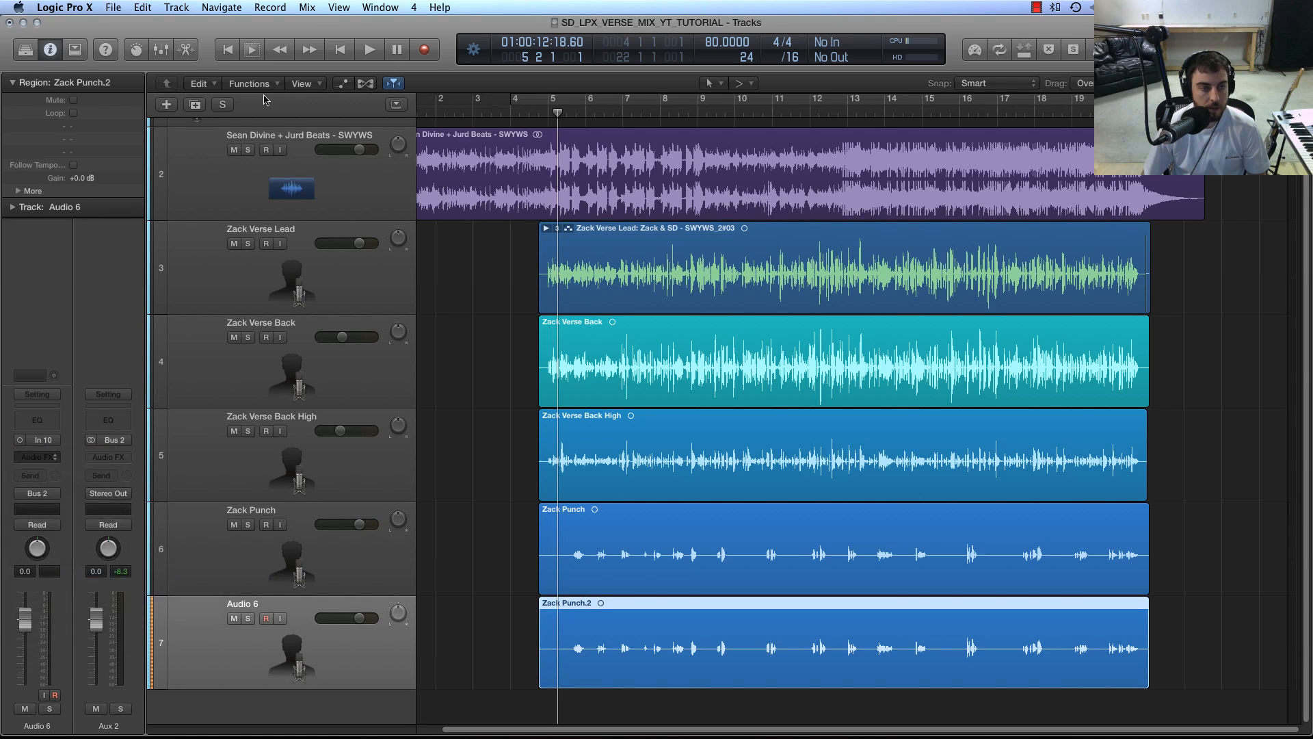
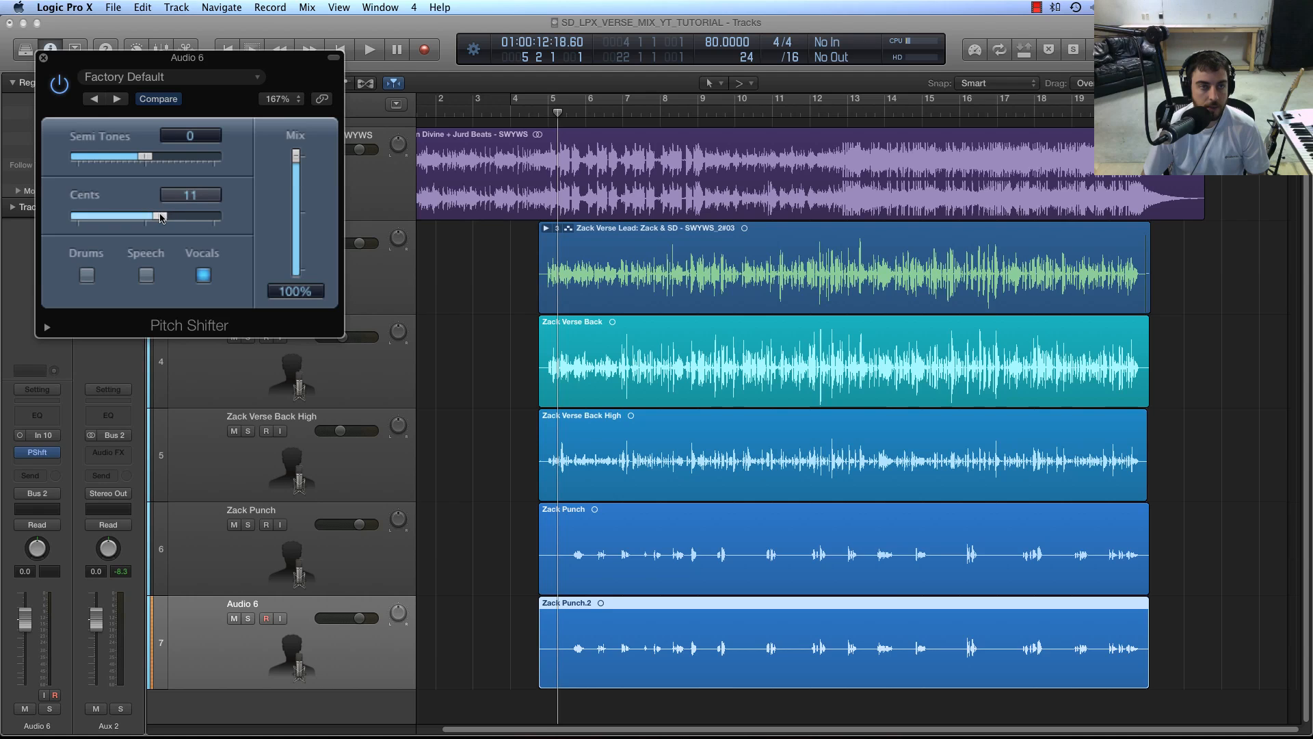
Step: Solo the Punch and Audio 6 tracks, raise the Pitch Shifter's Cents to 21 while auditioning, and close the plug-in
key("space")
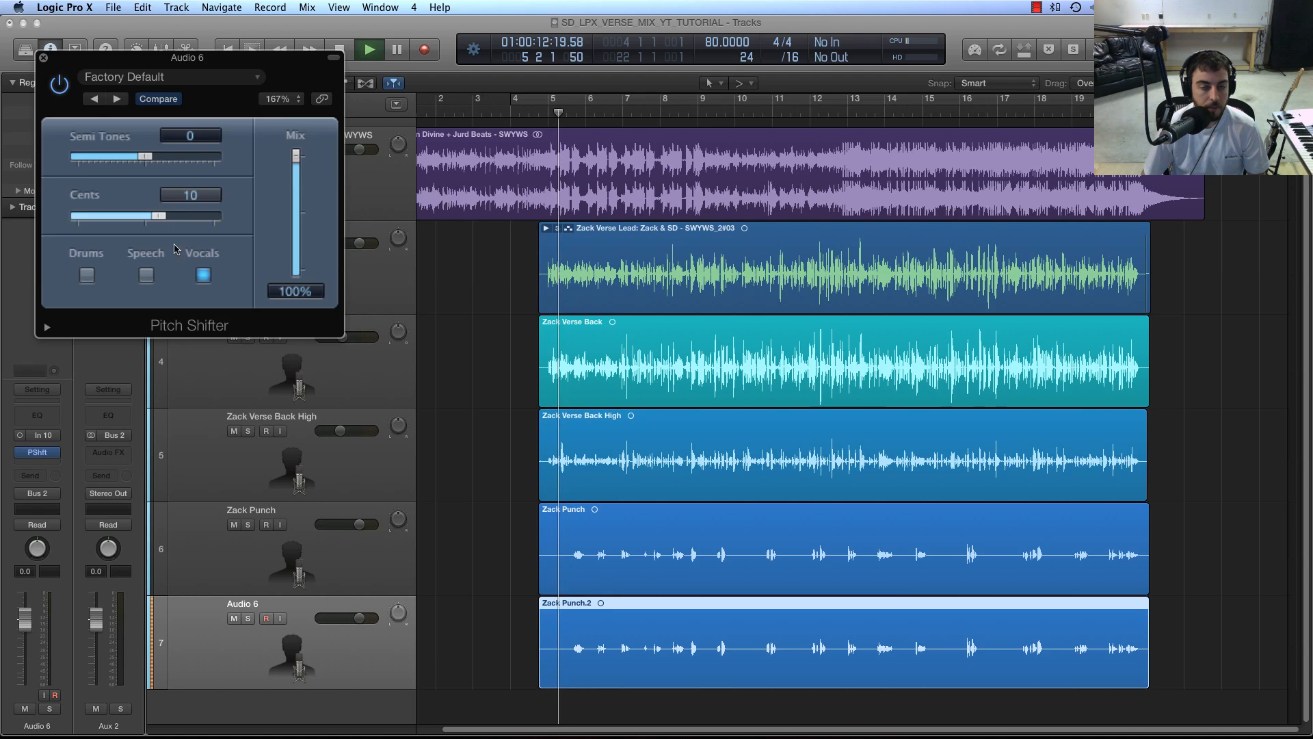
left_click(248, 618)
left_click(247, 525)
key("space")
key("space")
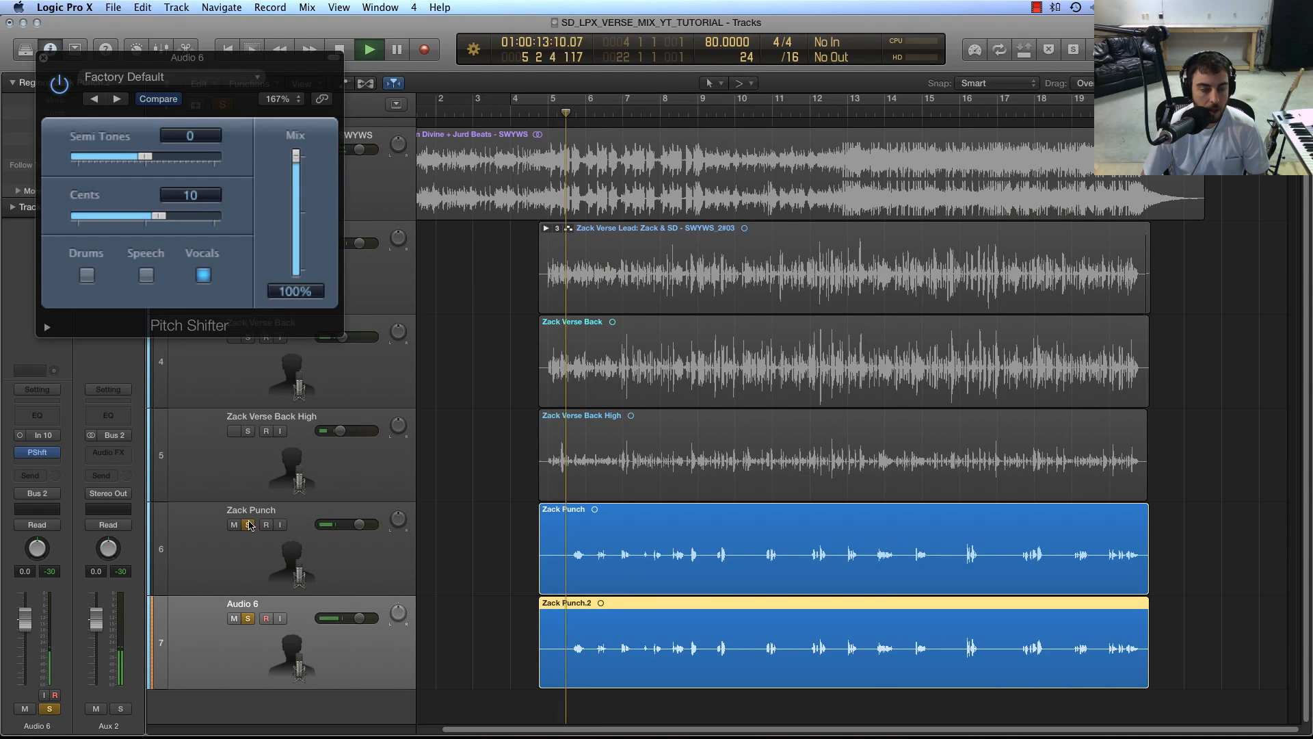
left_click_drag(160, 216, 174, 218)
key("space")
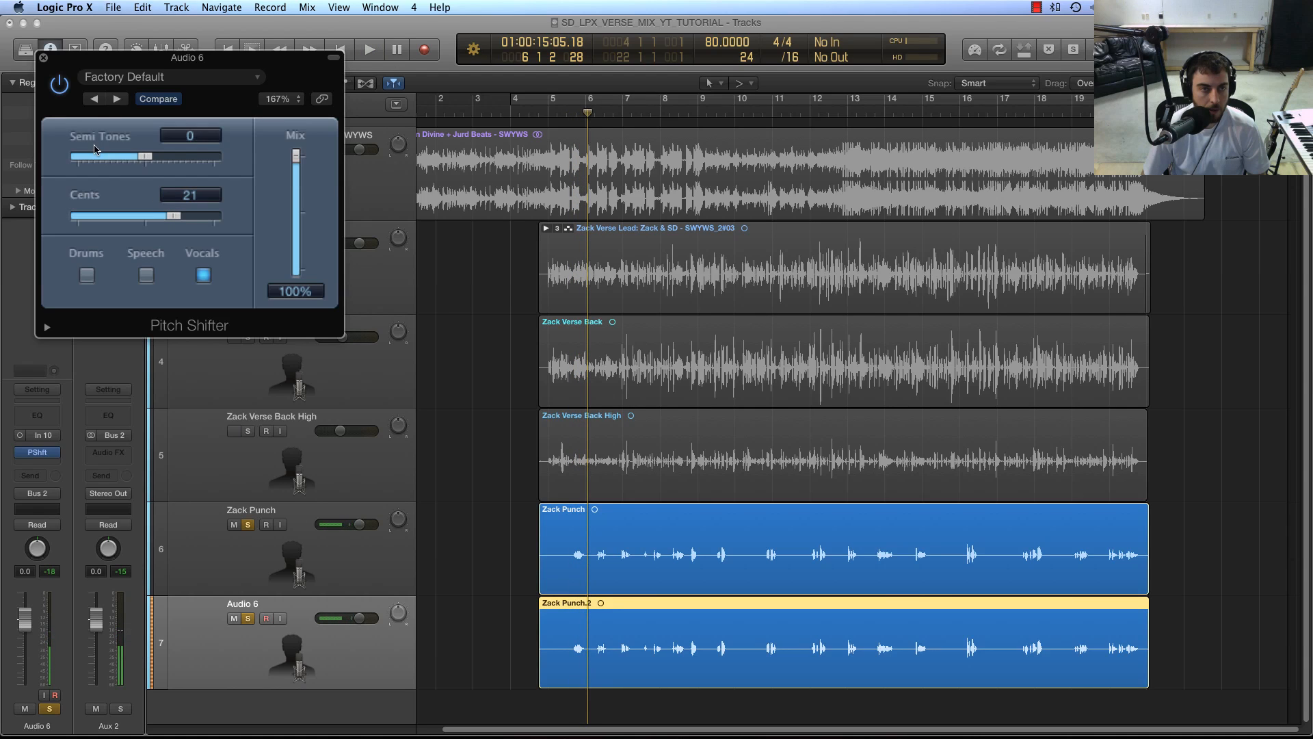
left_click(43, 57)
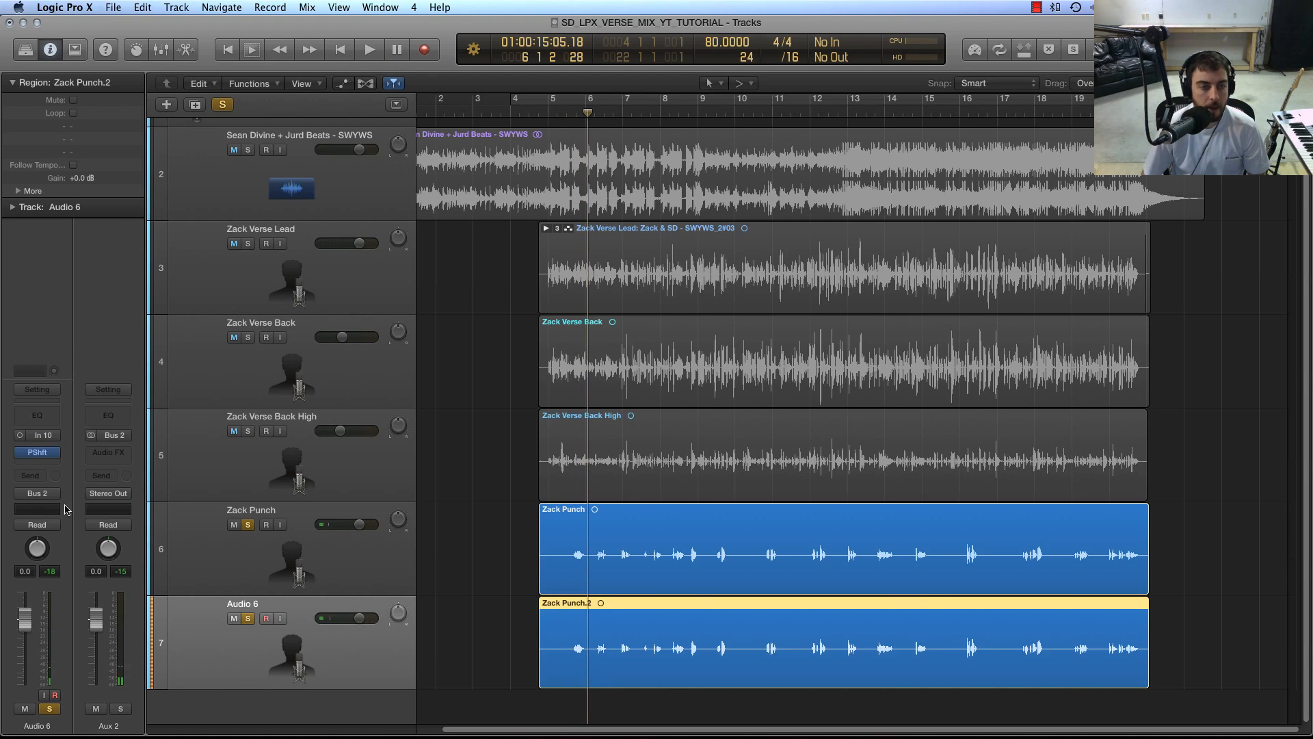
Step: Insert a Mono->Stereo Sample Delay after the Pitch Shifter on the Audio 6 track
left_click(52, 454)
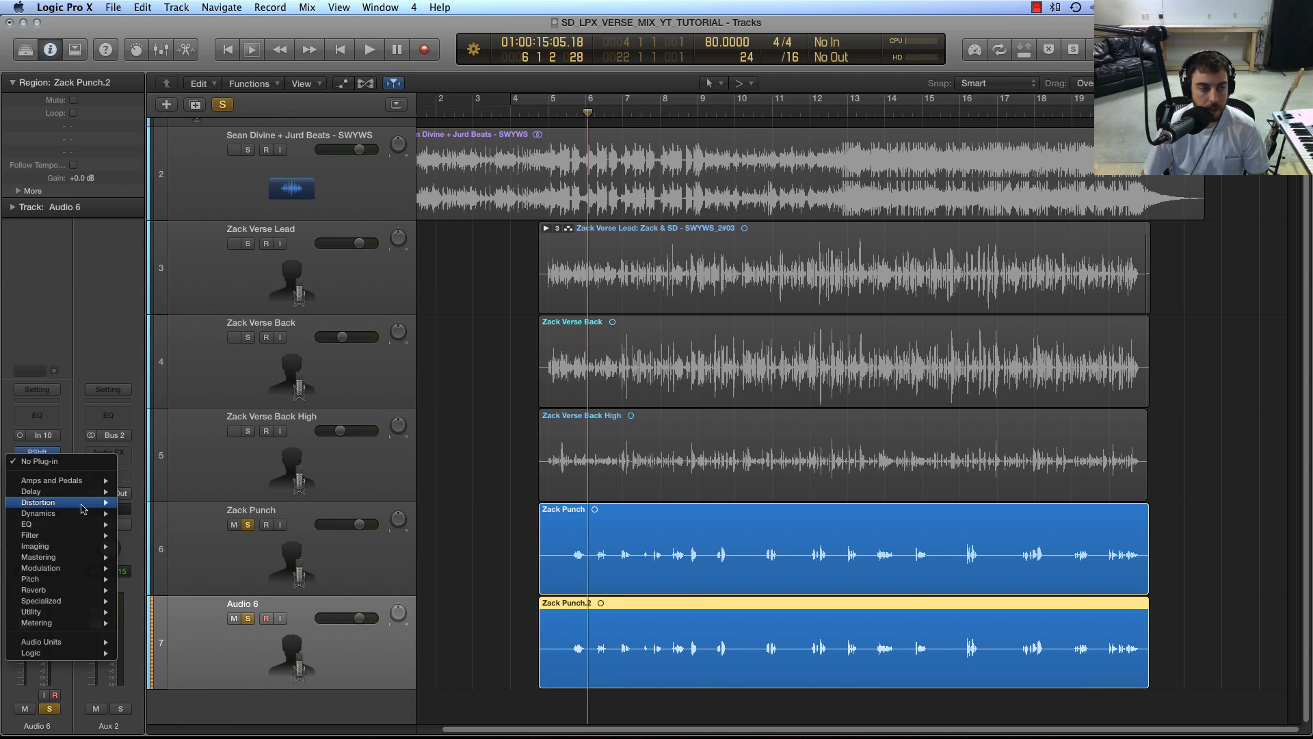
mouse_move(82, 499)
mouse_move(182, 513)
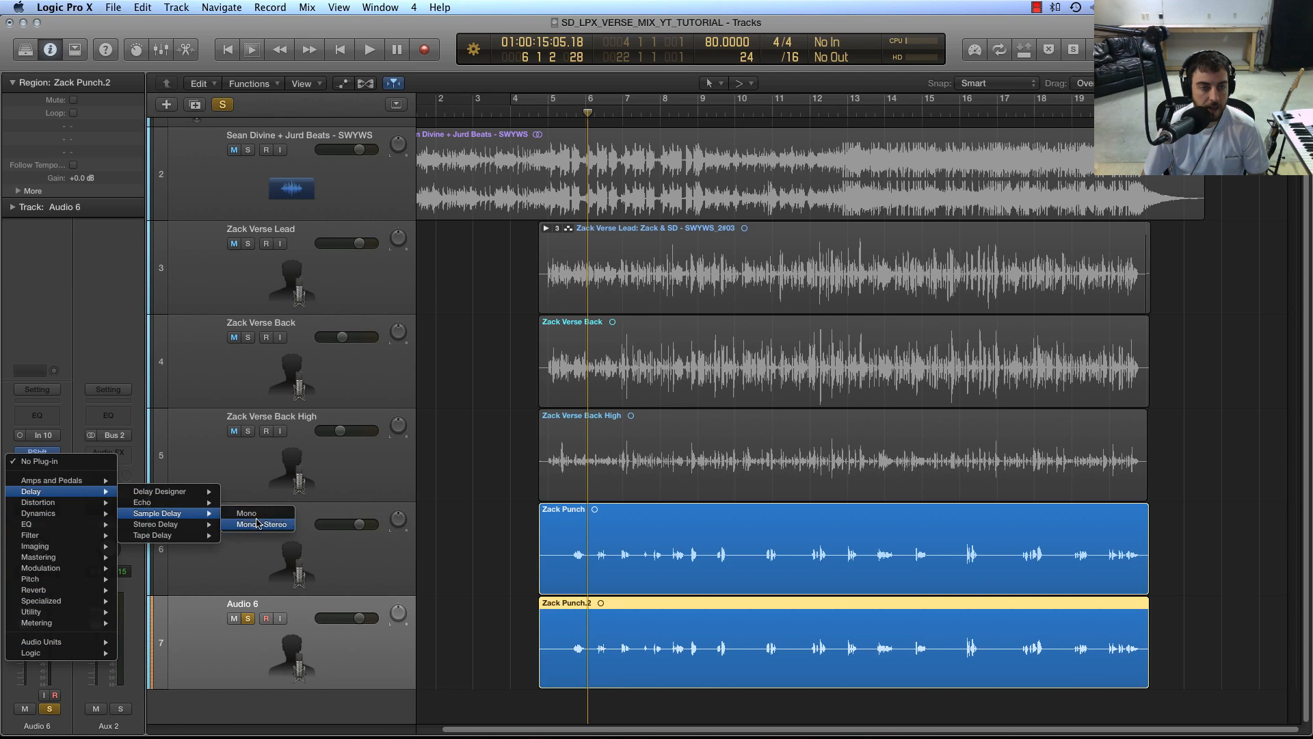
left_click(259, 524)
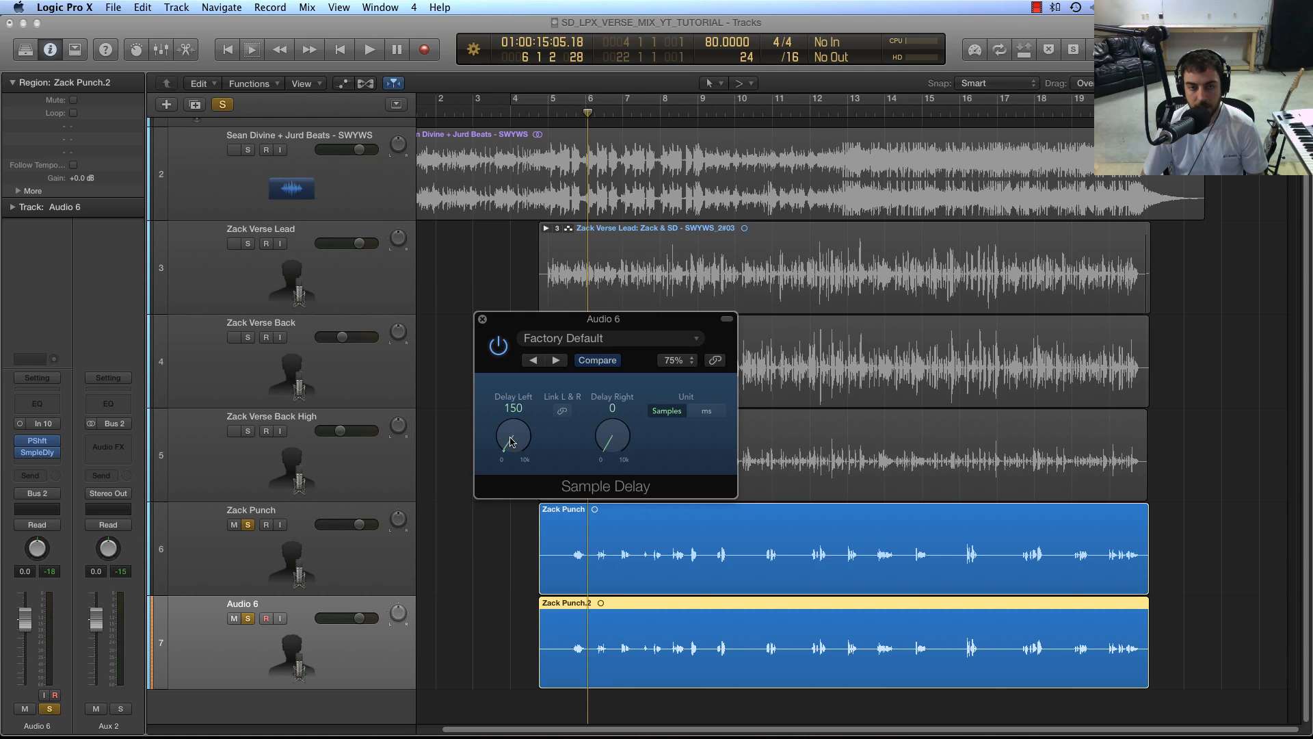
Step: Play the soloed Punch and Audio 6 tracks and adjust the Sample Delay's left delay to 594 samples while auditioning
scroll(512, 439, "up", 2)
key("space")
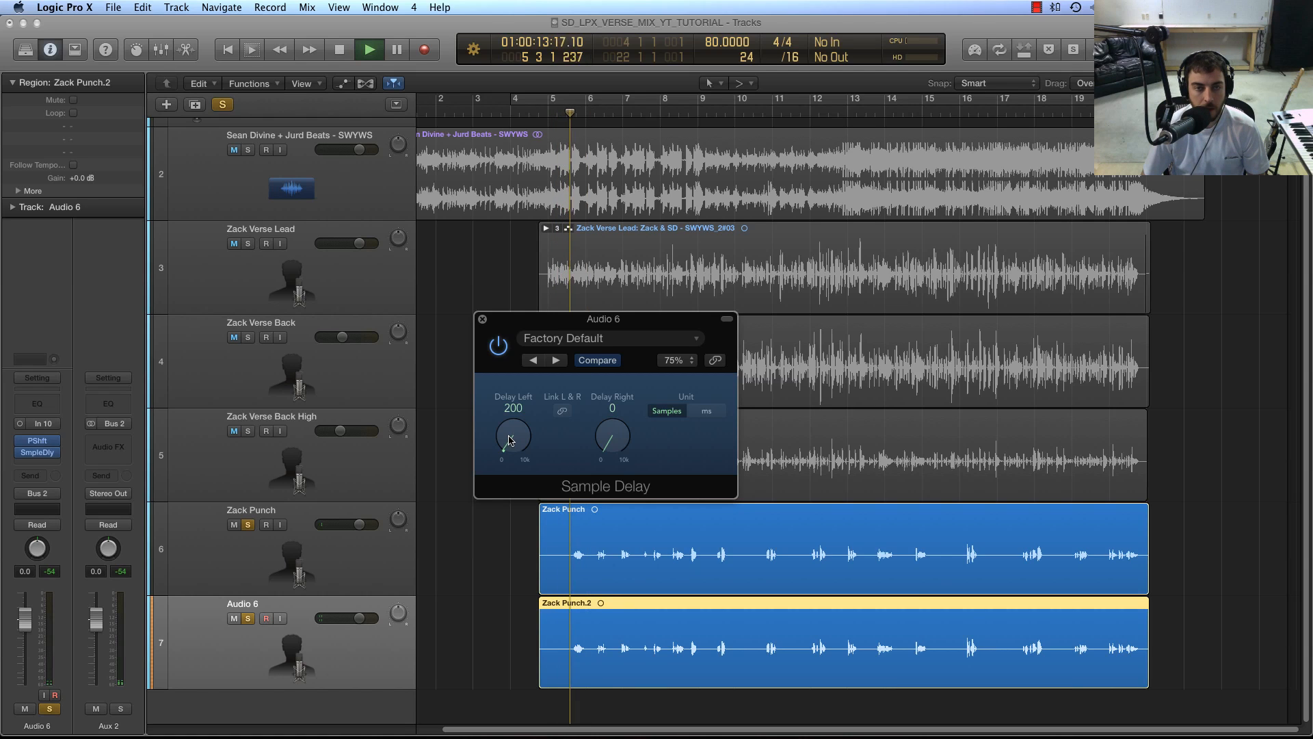
scroll(511, 440, "up", 5)
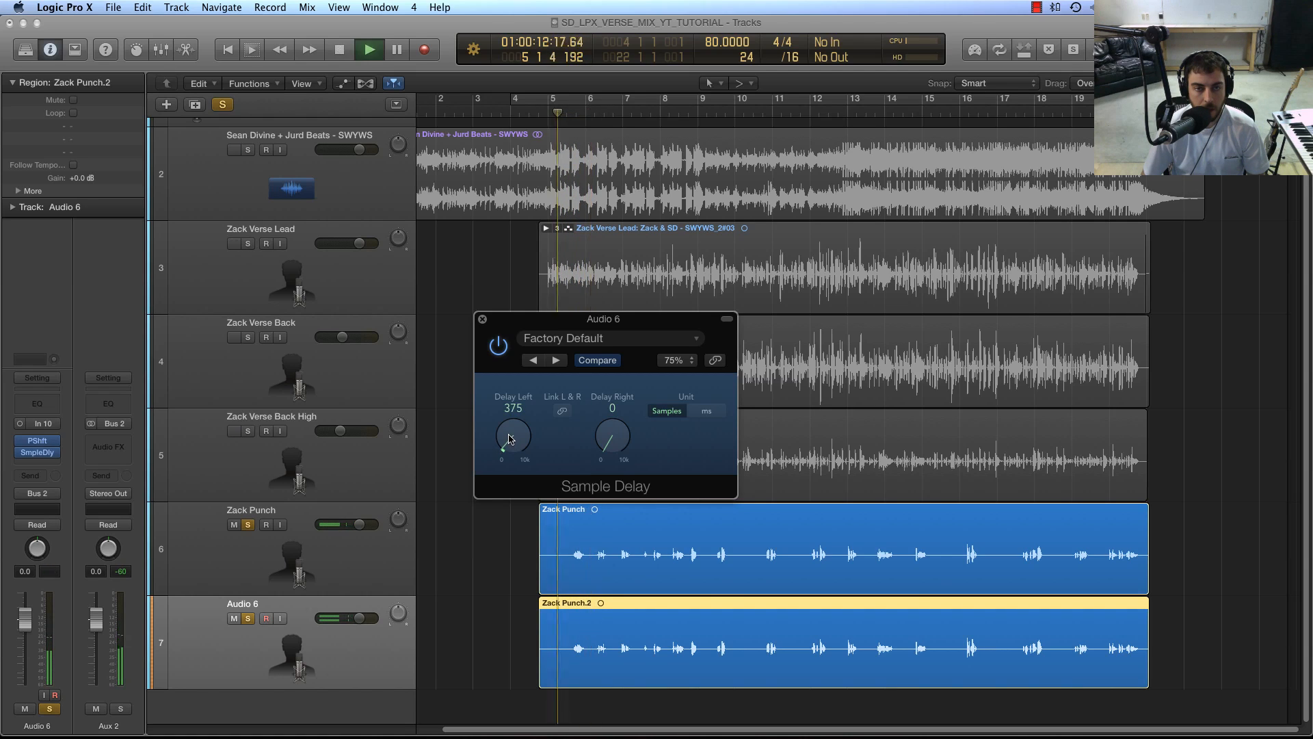
scroll(510, 439, "up", 8)
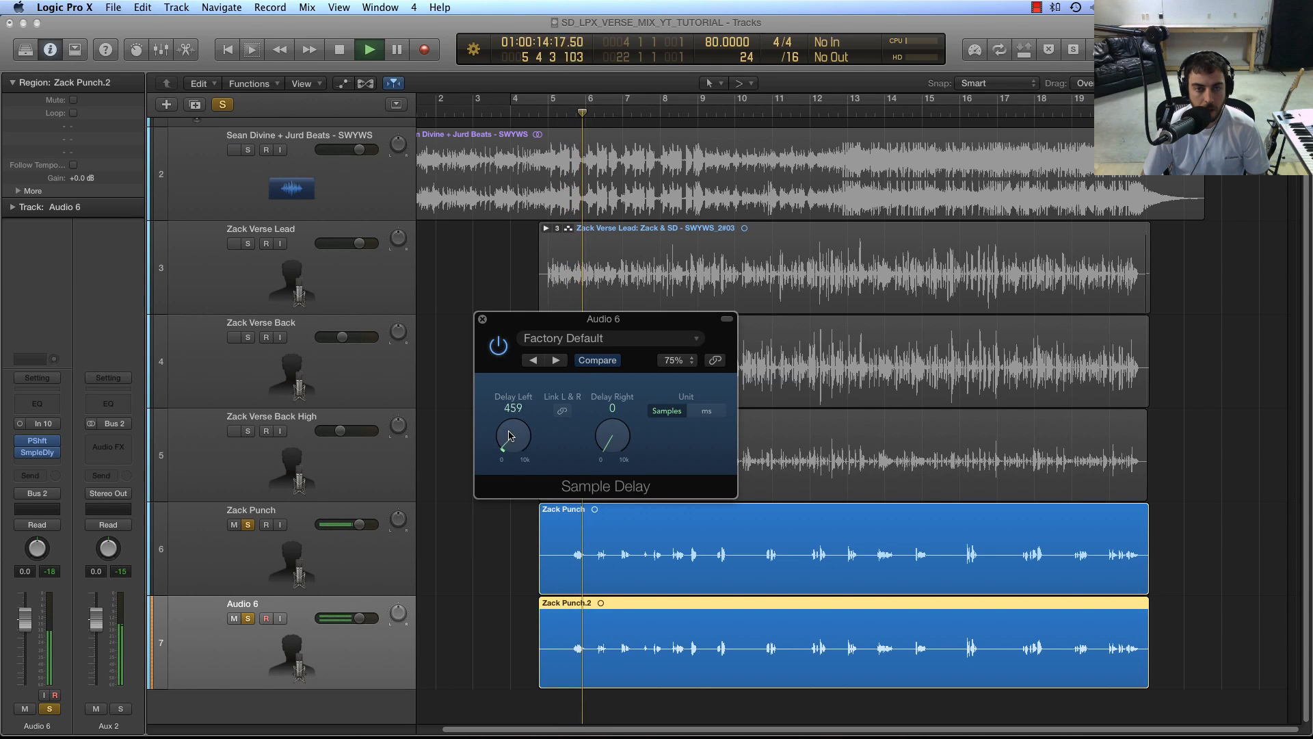
scroll(509, 439, "up", 5)
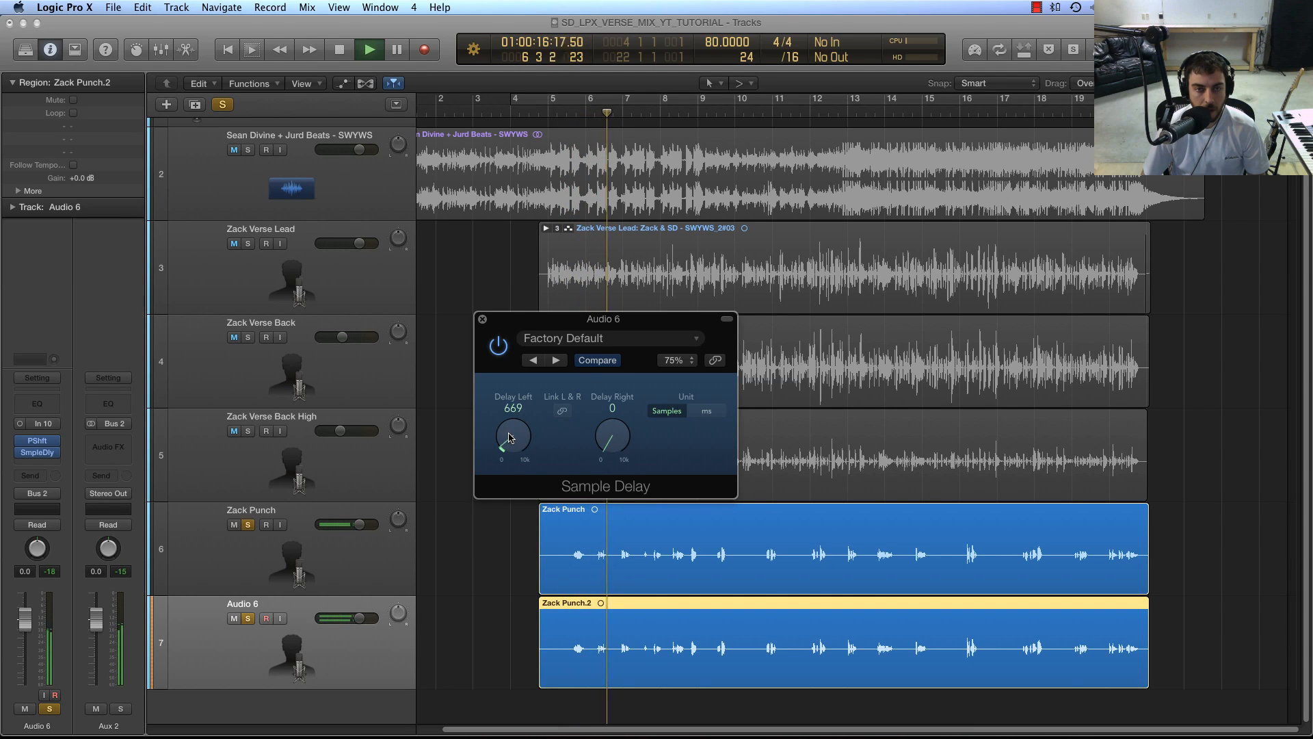
scroll(509, 437, "down", 3)
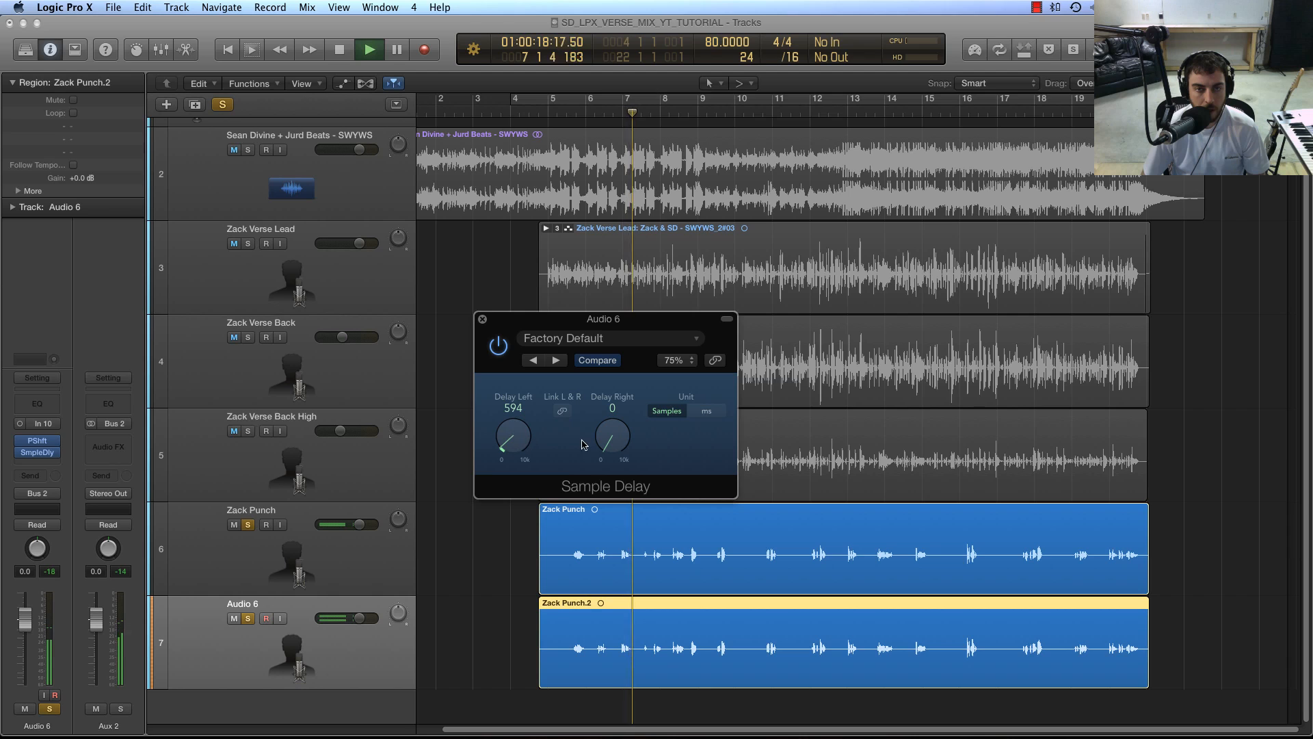
Step: Raise the Sample Delay's right delay to 329 samples and the left to 781, trim the delay back by ear, and close the plug-in
scroll(605, 441, "up", 3)
scroll(605, 443, "up", 6)
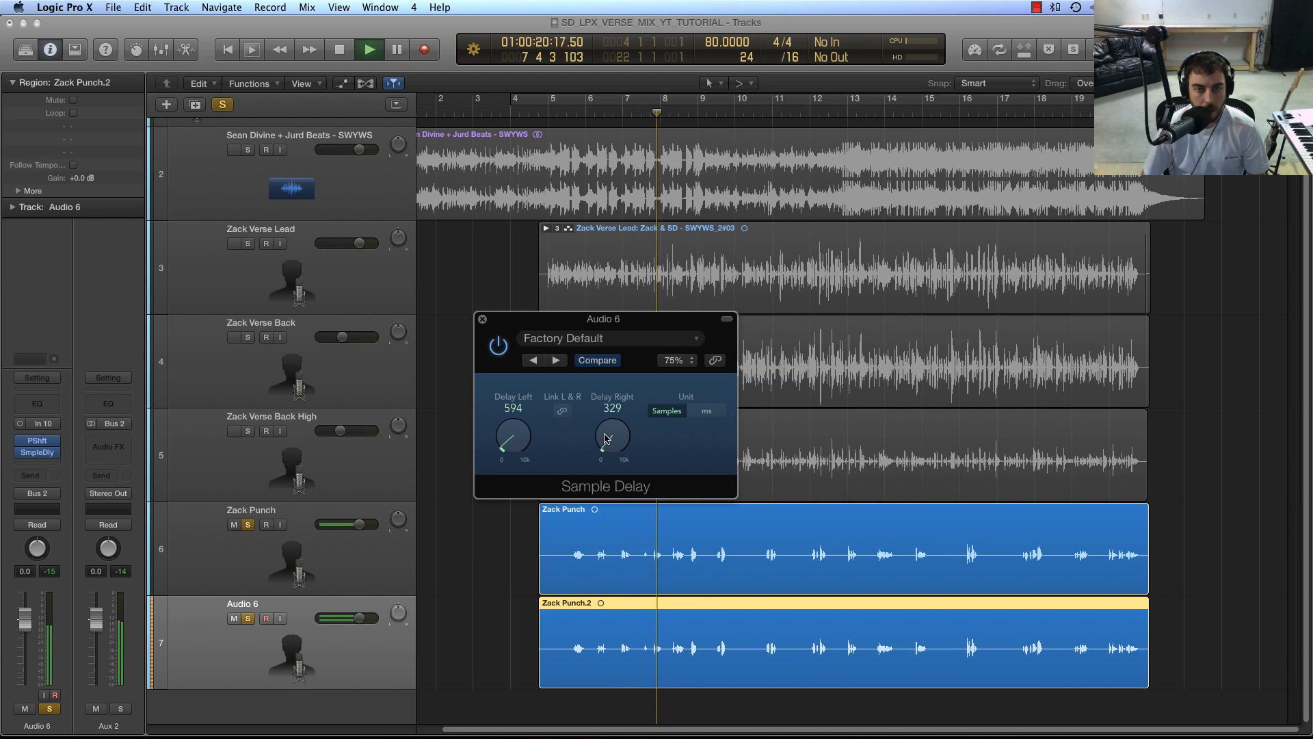
scroll(519, 443, "up", 6)
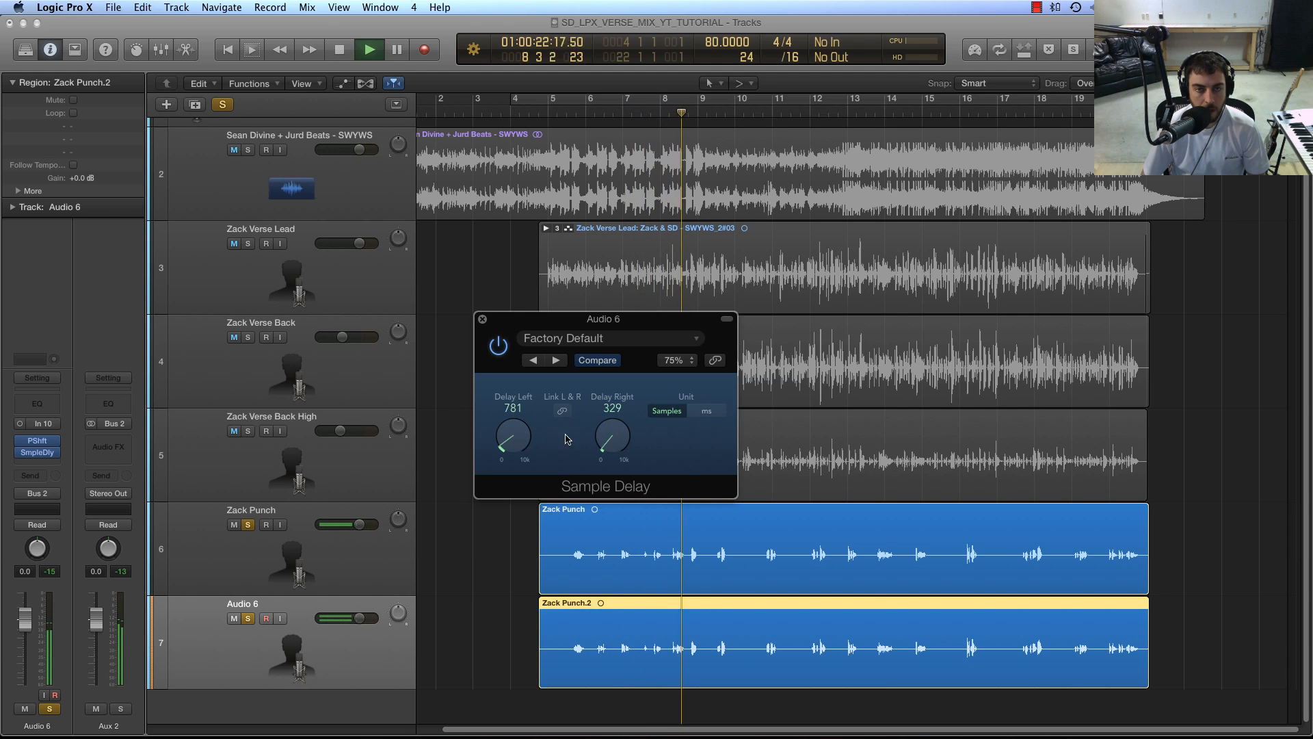
scroll(508, 442, "down", 6)
scroll(603, 443, "down", 3)
left_click(483, 319)
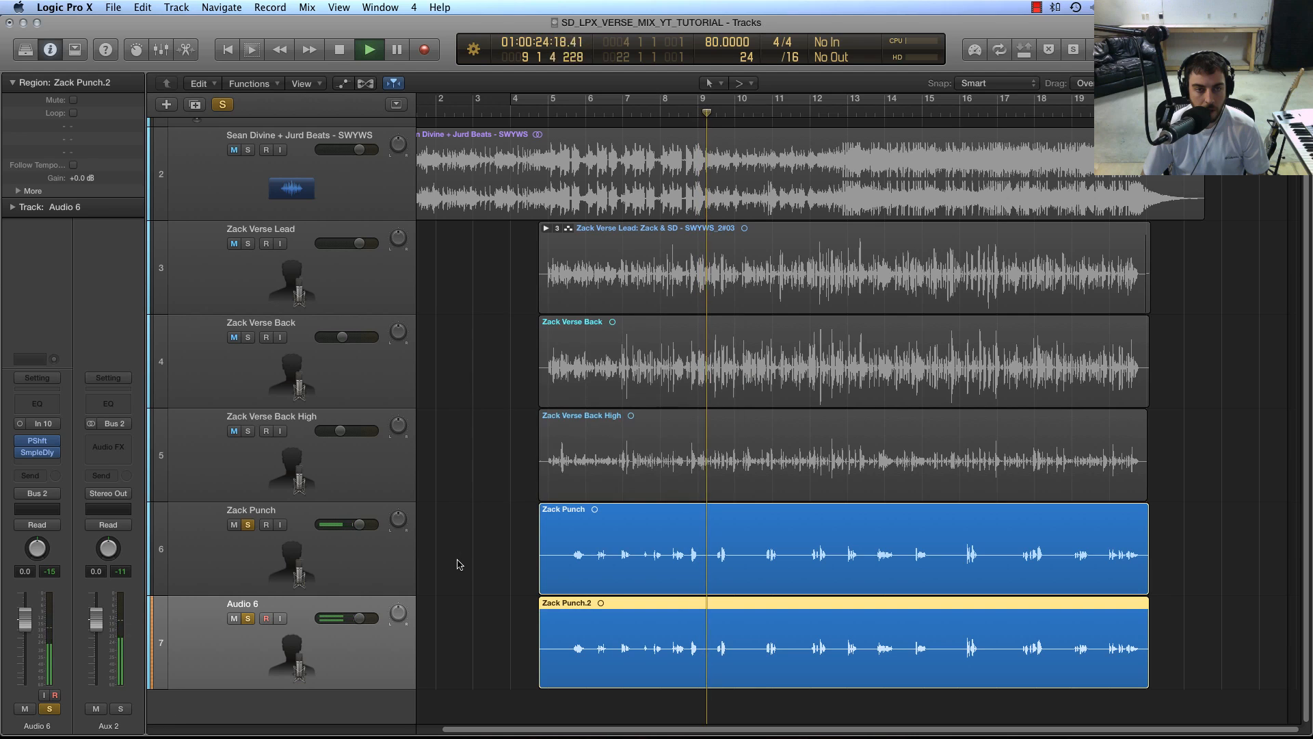
Step: Stop playback, turn off the solos and select the Punch track
left_click(457, 564)
key("space")
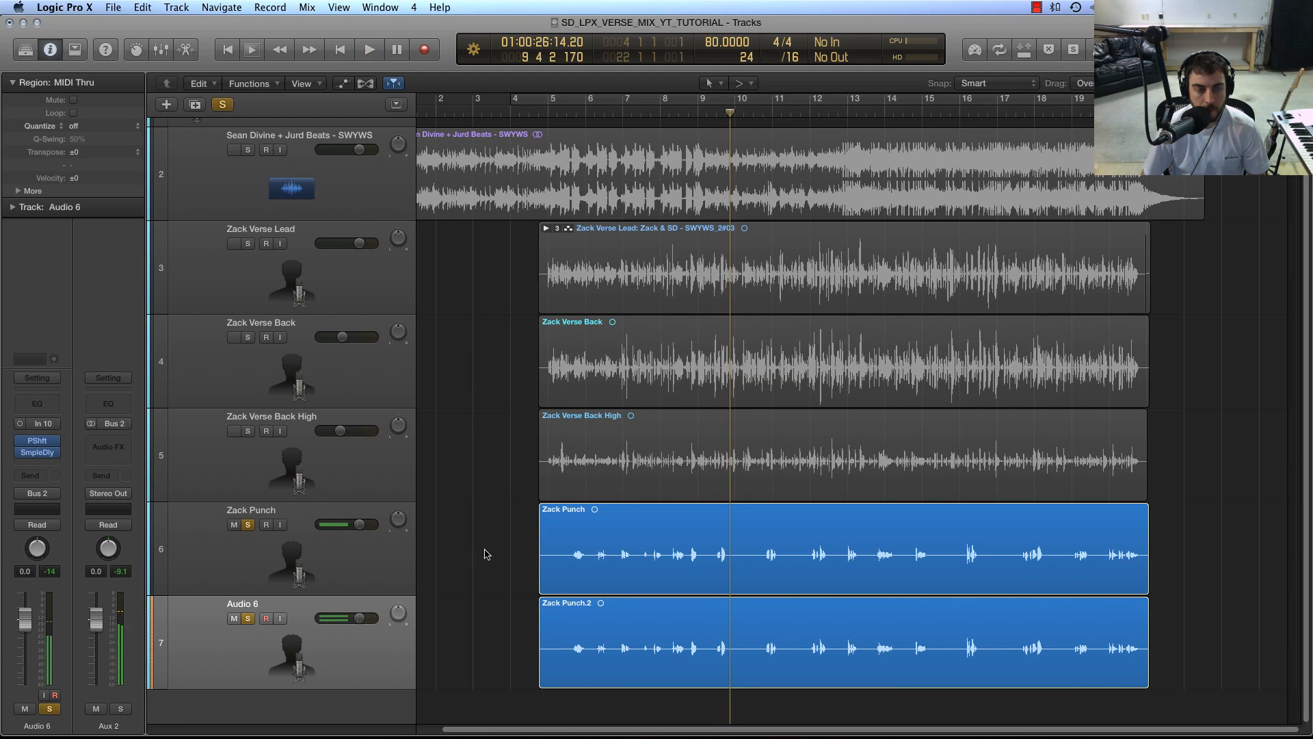
left_click(317, 578)
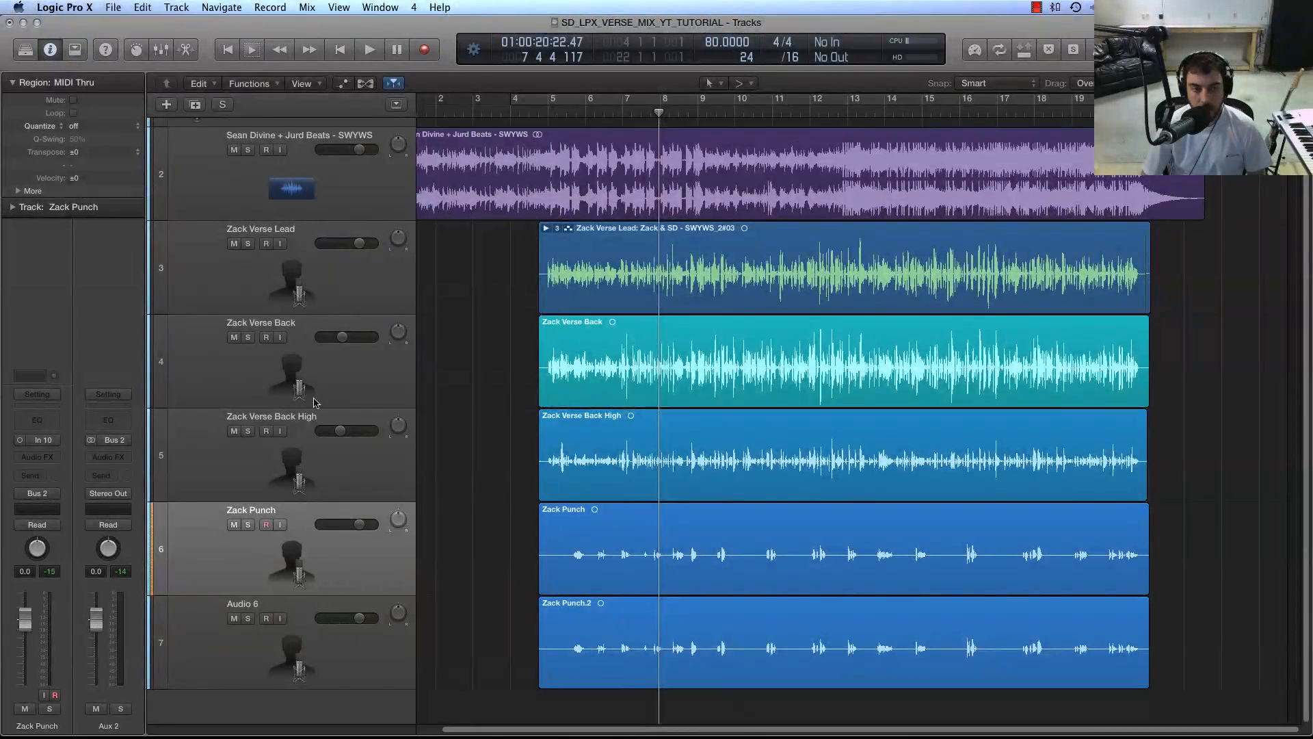
Step: Insert a stereo Compressor on Aux 2 and move its window clear of the track controls
left_click(124, 463)
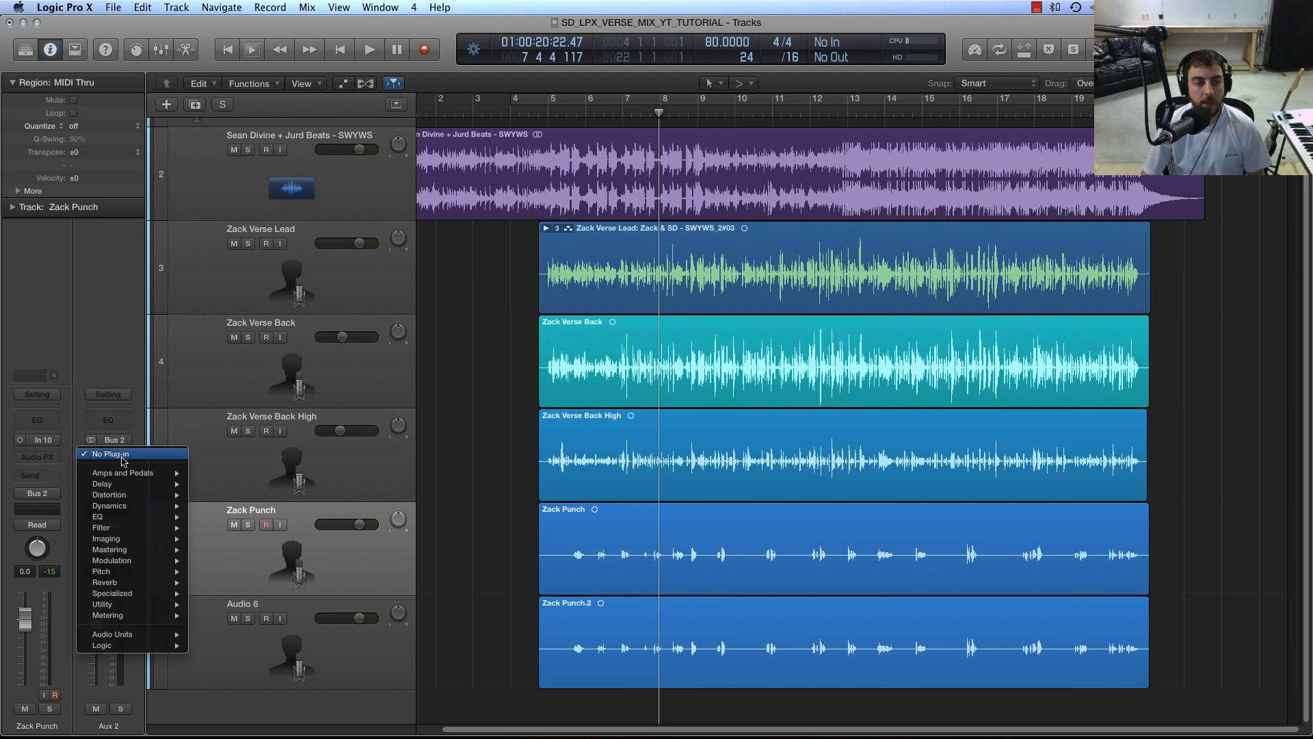
mouse_move(136, 510)
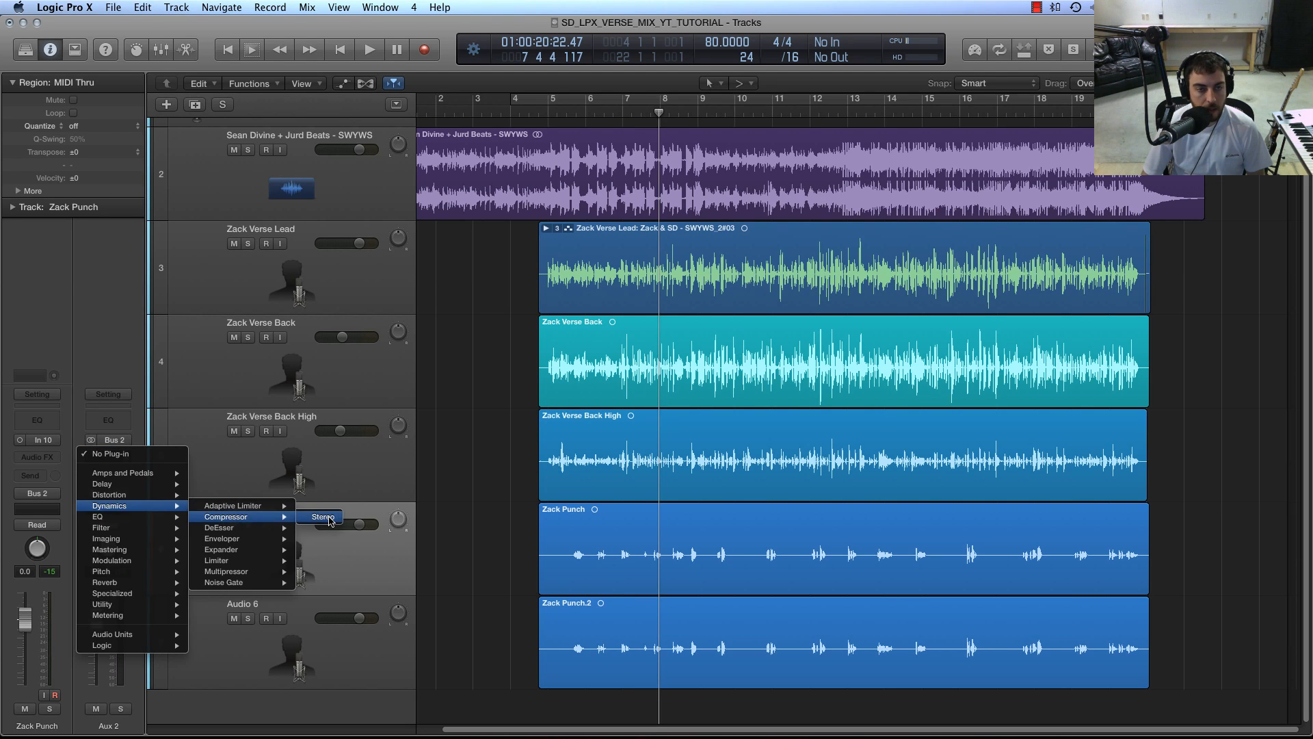
left_click(322, 517)
left_click_drag(421, 68, 859, 140)
Step: Set the Aux 2 Compressor to a 7.1:1 ratio, a faster attack and a -33 dB threshold while auditioning, and close it
key("space")
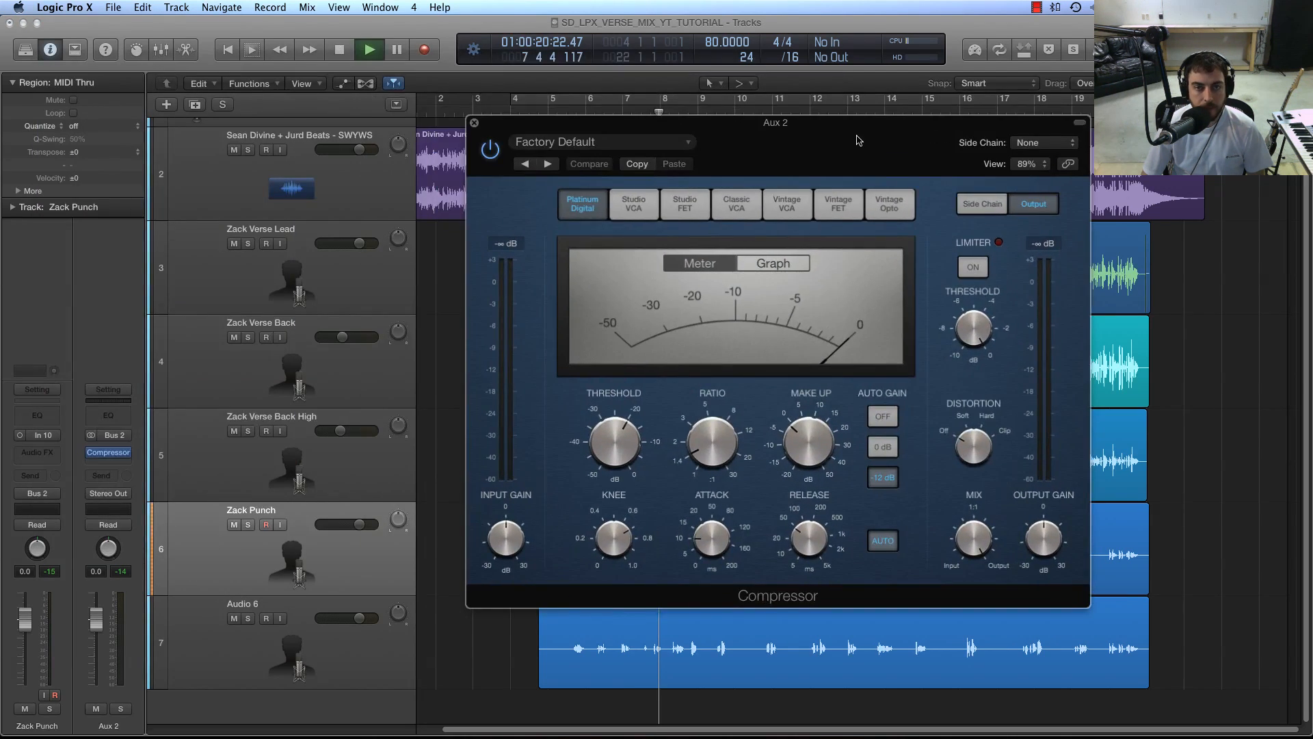
left_click_drag(631, 463, 617, 464)
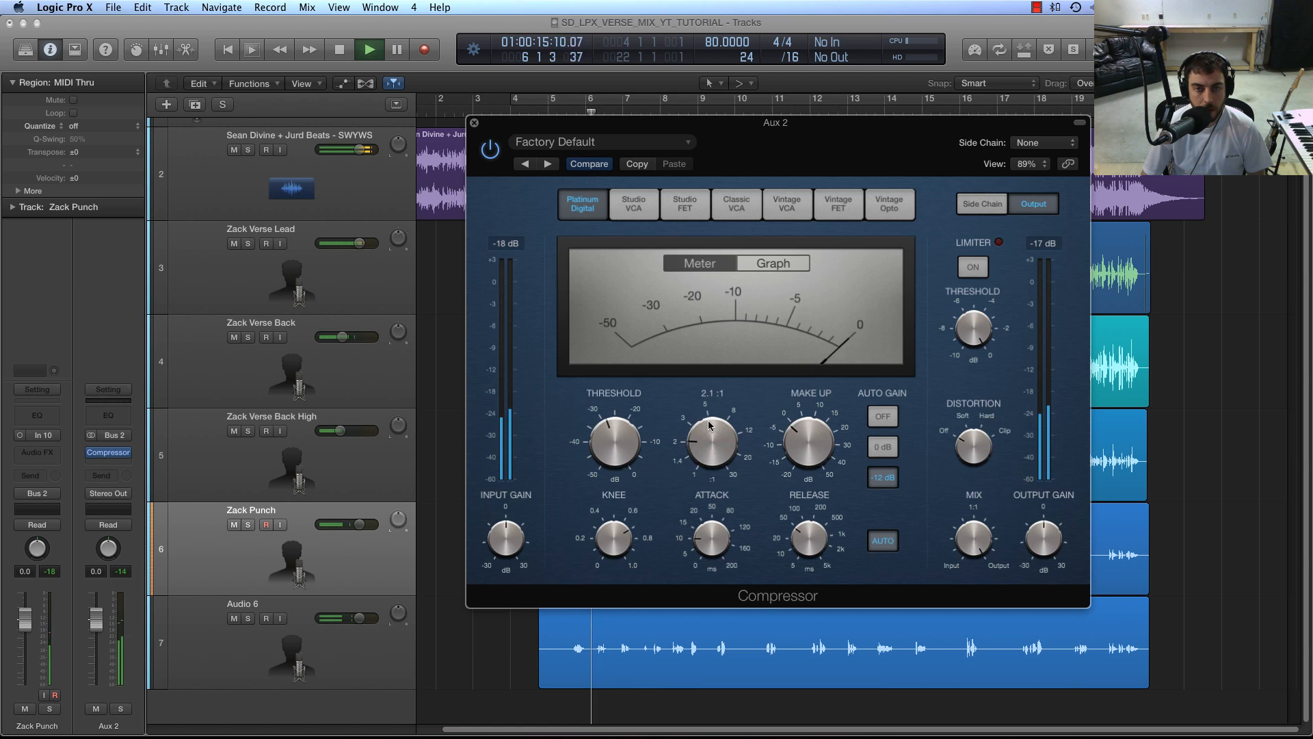
left_click_drag(713, 397, 717, 380)
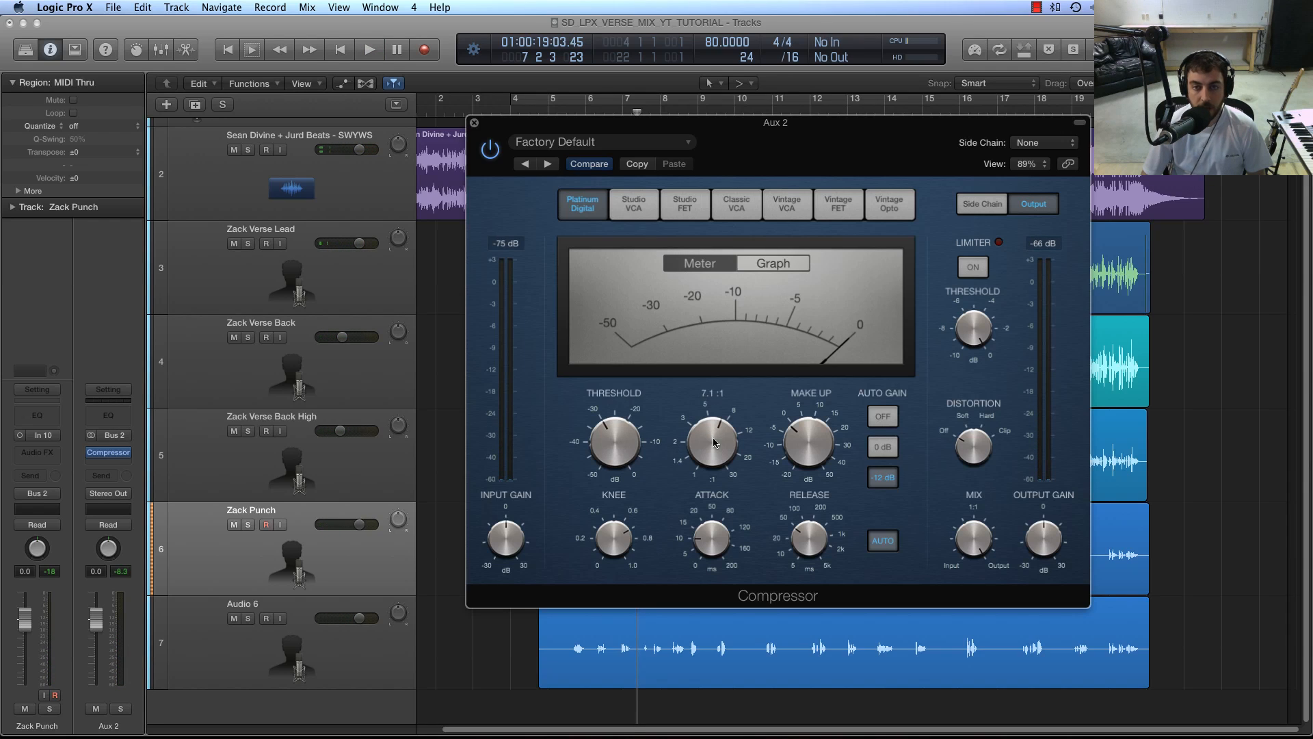
key("space")
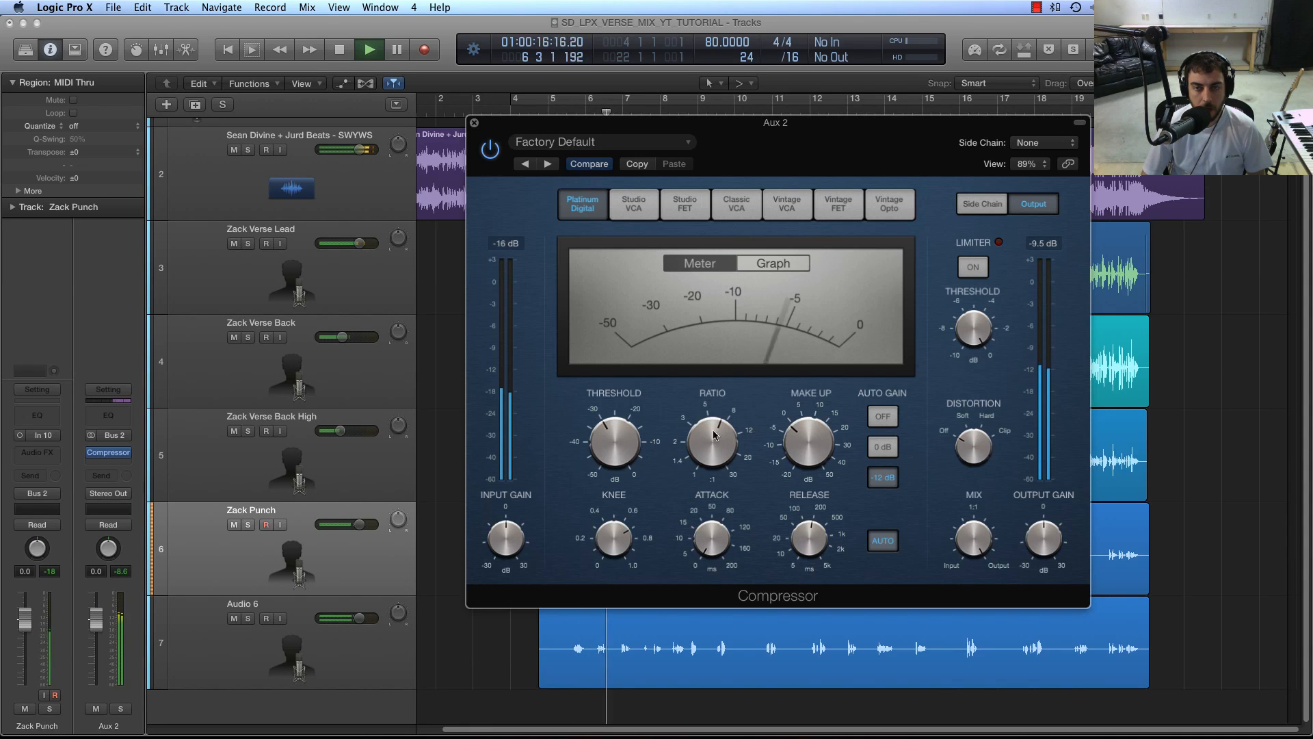
mouse_move(628, 439)
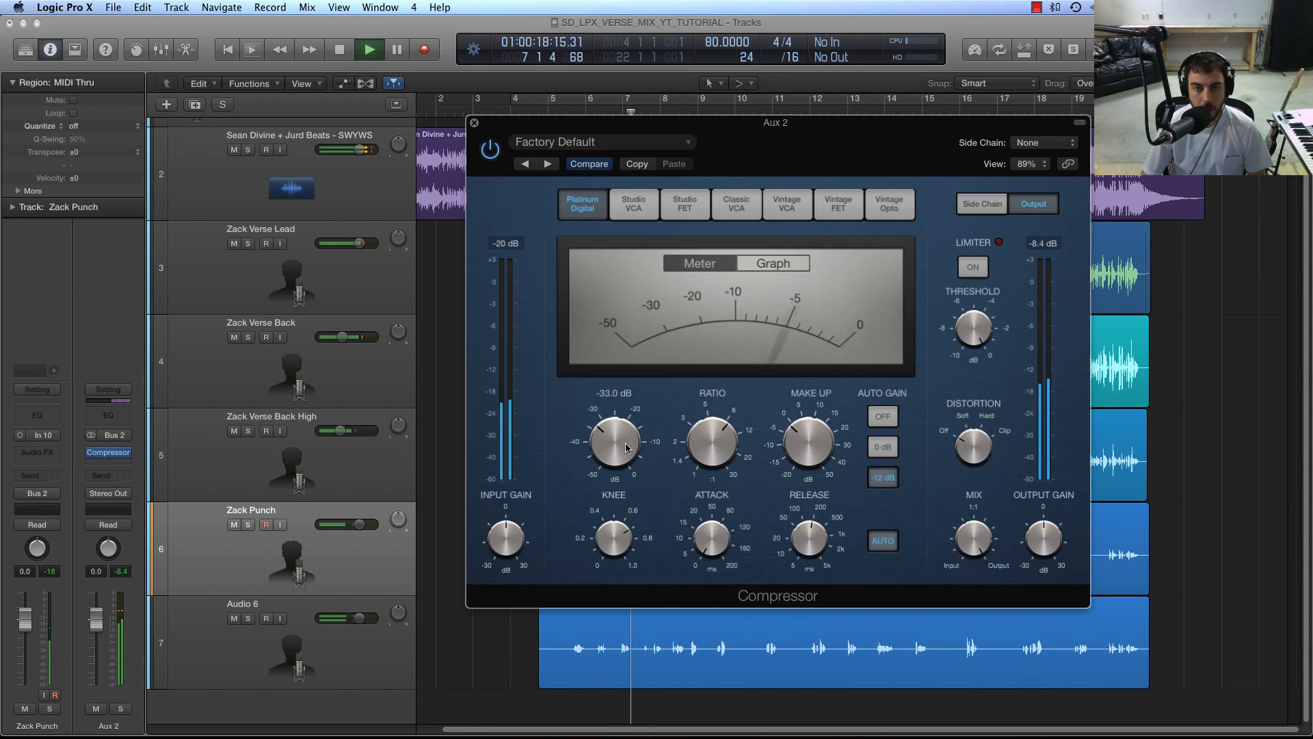
left_click(474, 123)
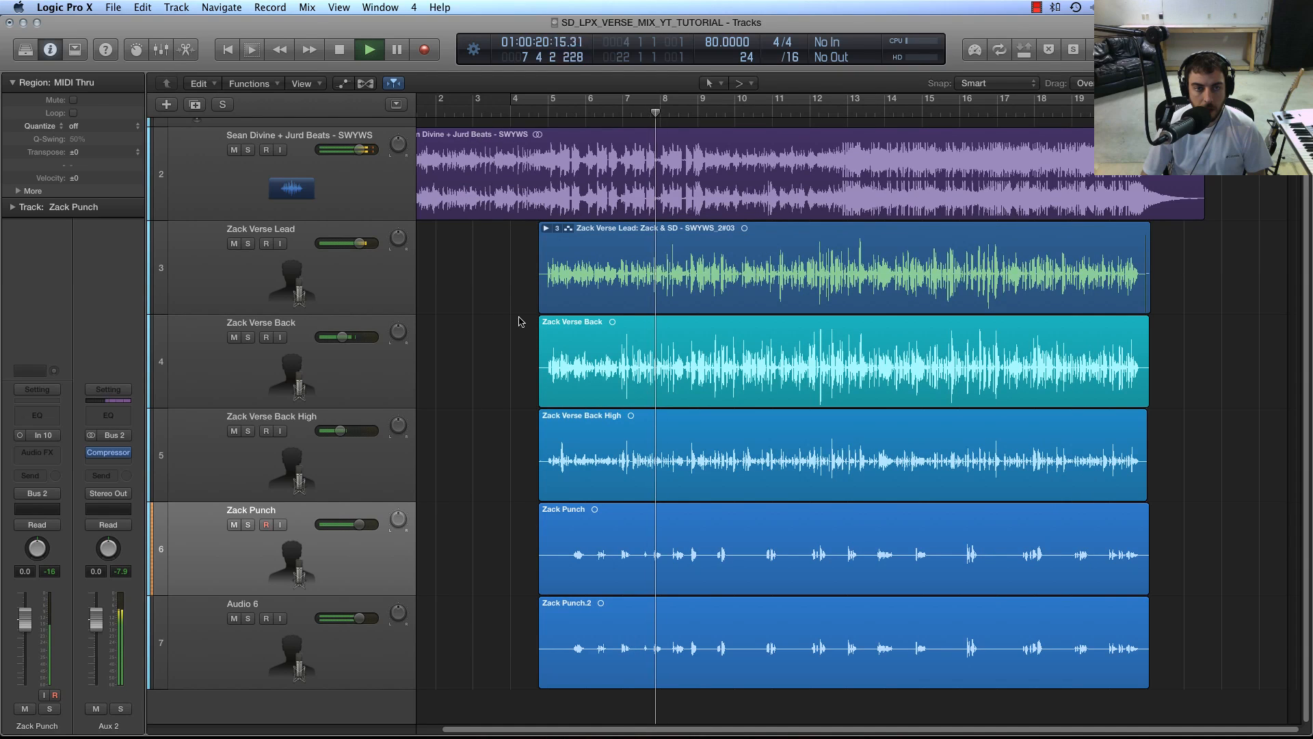
key("space")
Step: Insert a stereo Linear Phase EQ after the Compressor on Aux 2
left_click(126, 453)
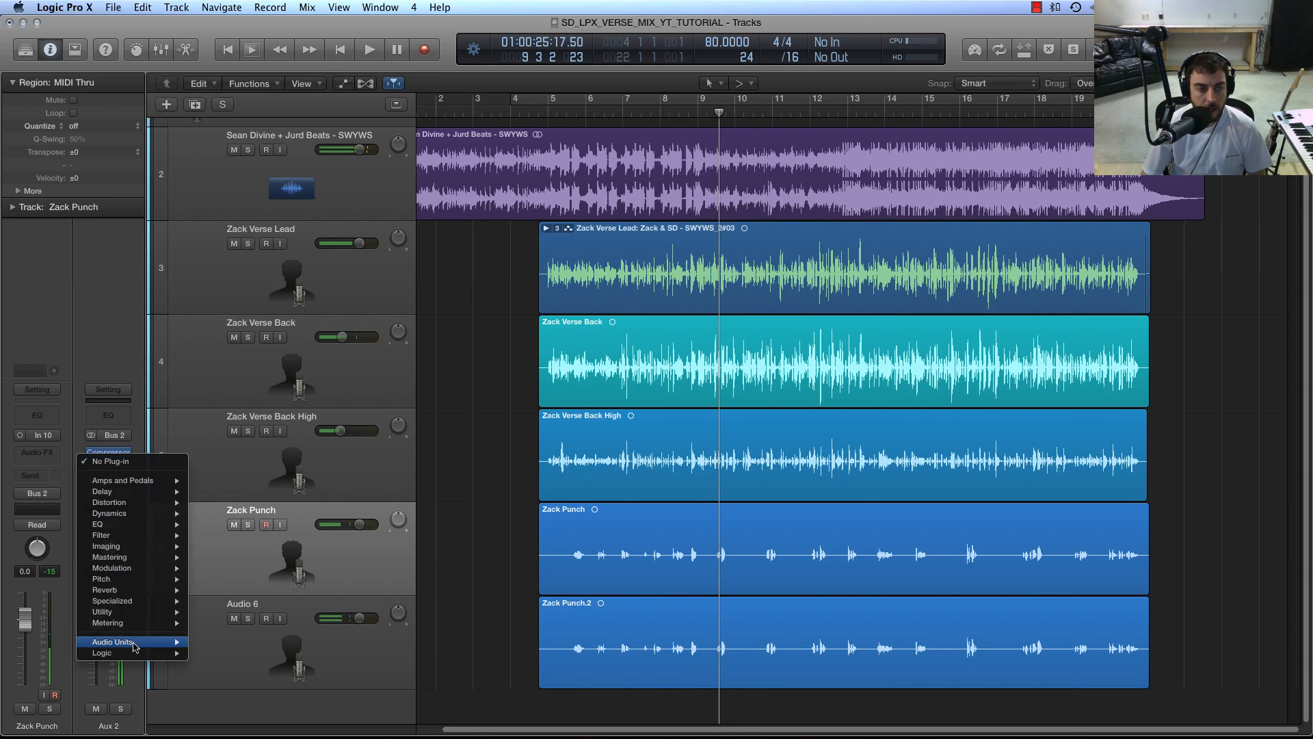
mouse_move(126, 515)
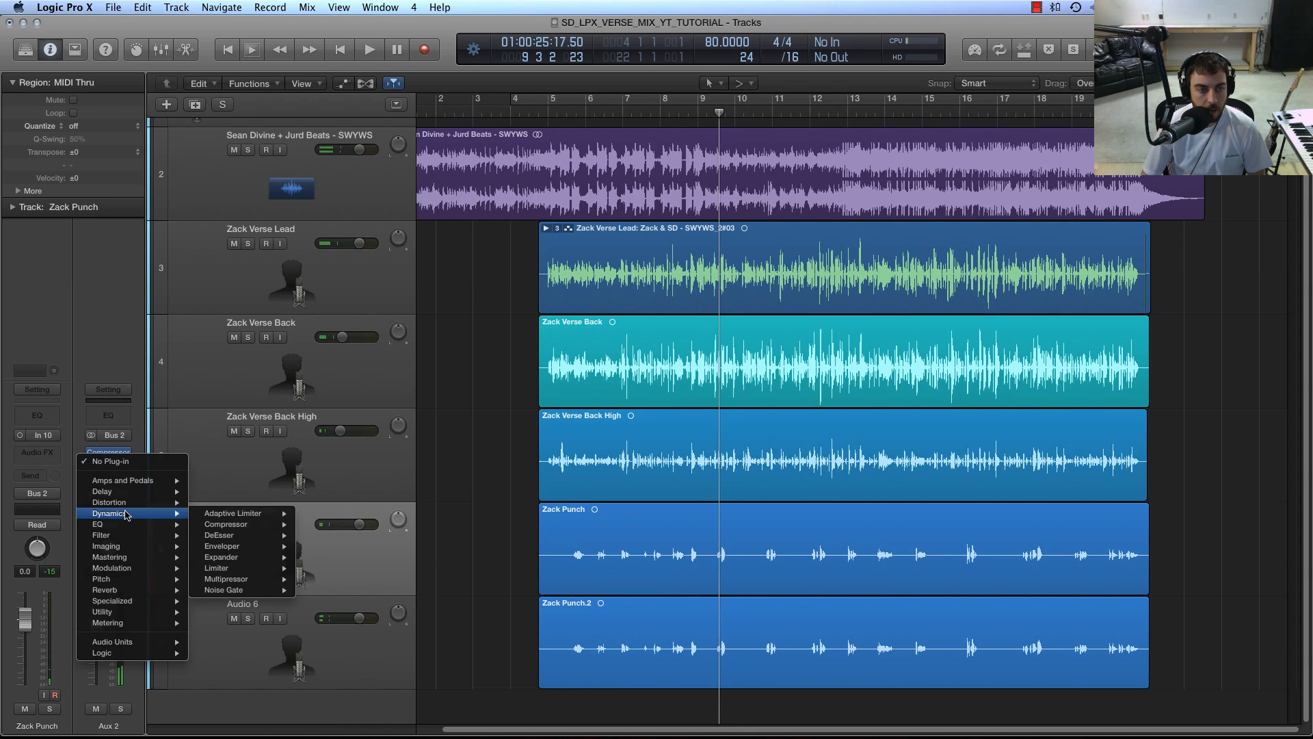
mouse_move(247, 535)
left_click(313, 536)
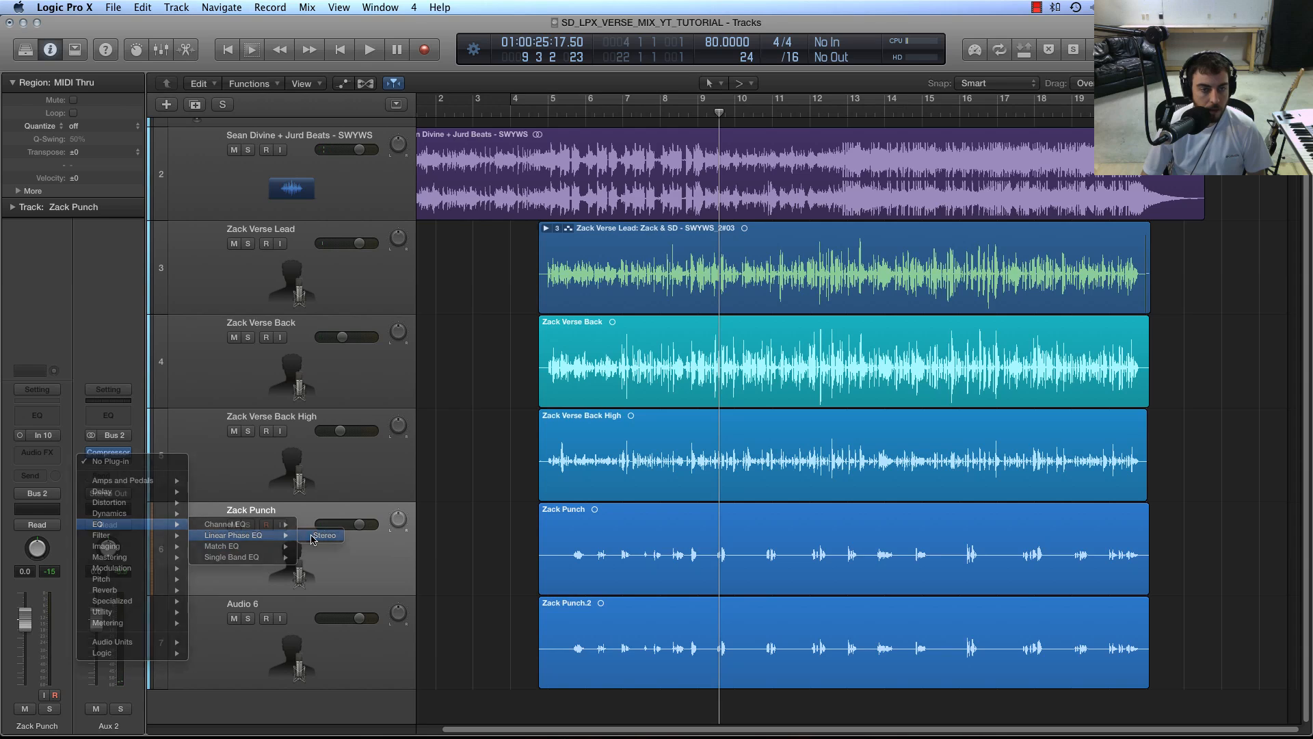
Step: During playback, turn on the EQ's analyzer and boost 5500 Hz by 9.6 dB with a Q of 2.20
key("space")
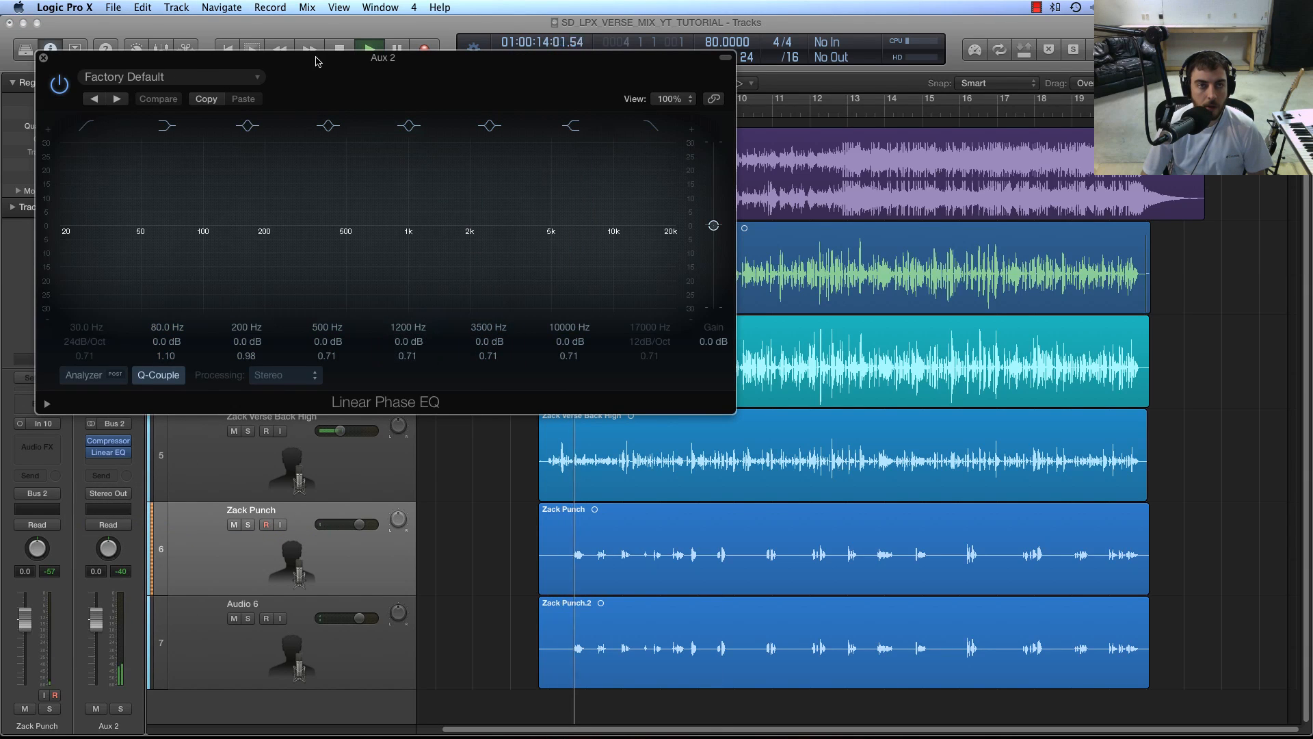
left_click_drag(513, 220, 576, 187)
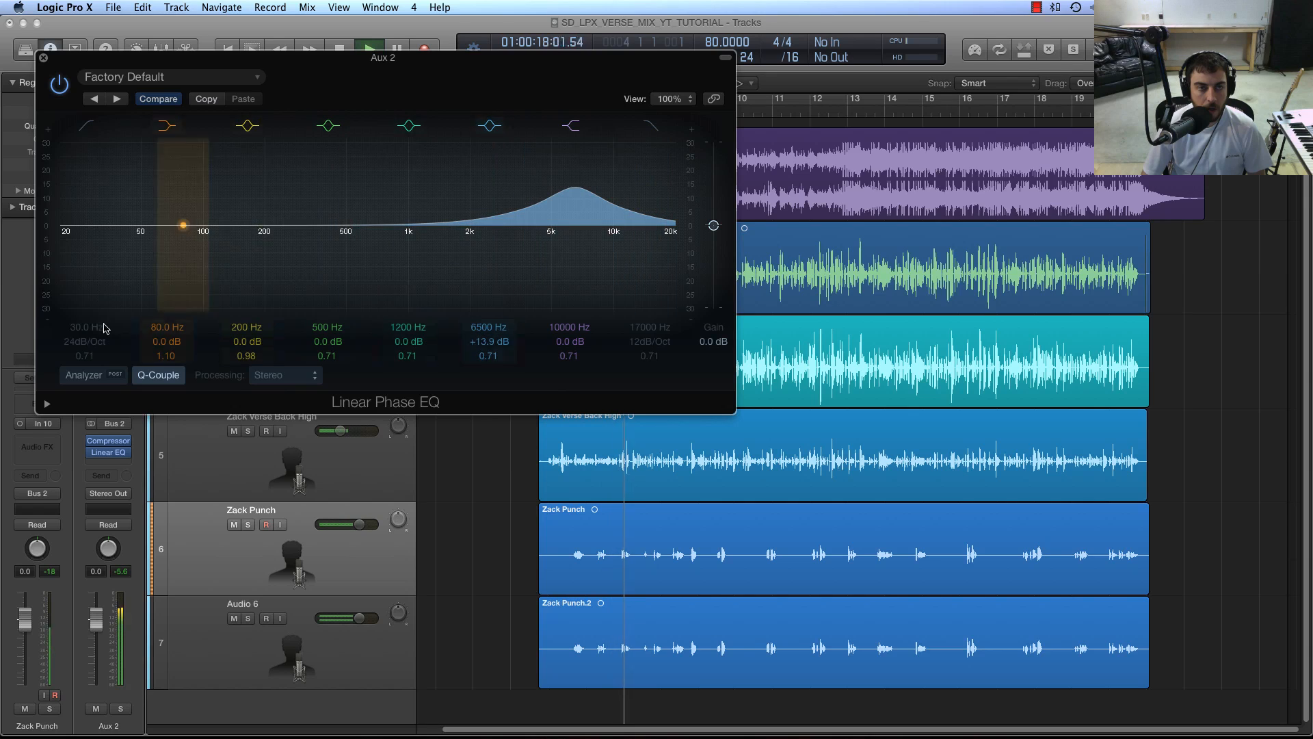
left_click(85, 375)
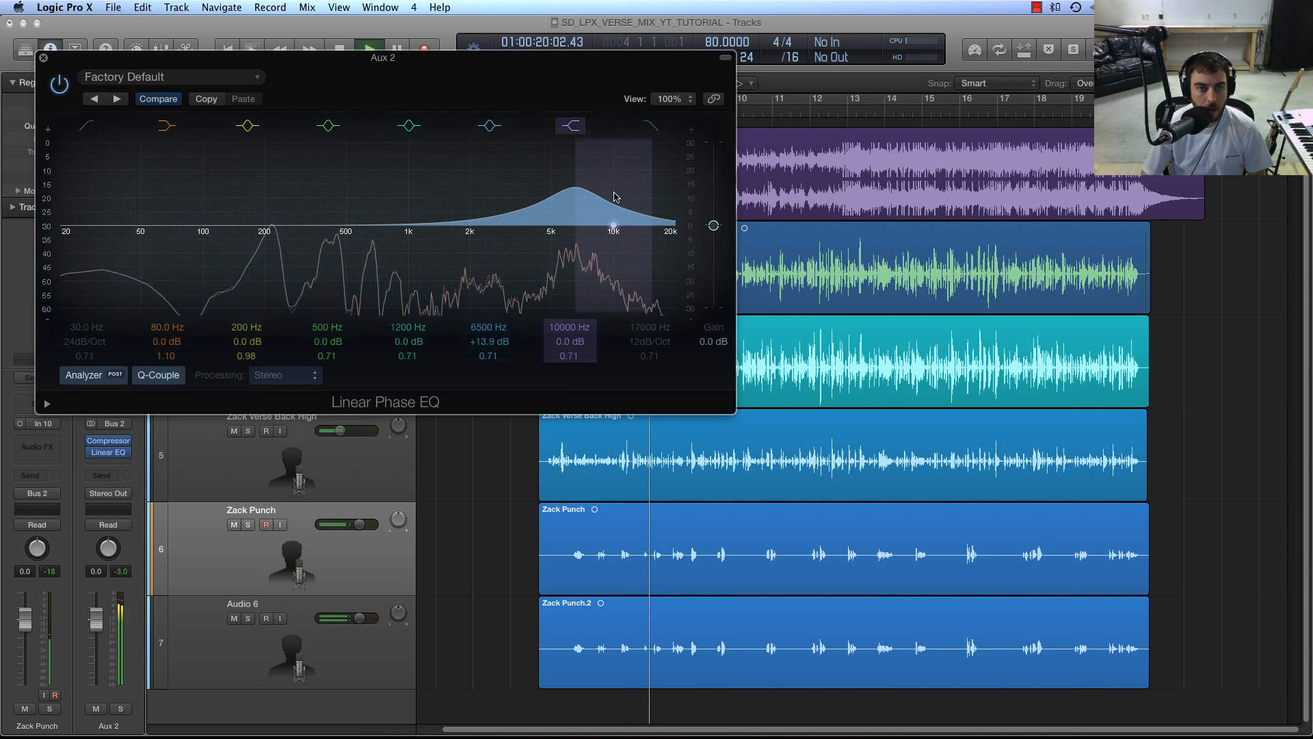
left_click_drag(592, 191, 559, 201)
Step: Add a 48 dB/Oct low cut at 94 Hz, cut 205 Hz by 4.5 dB, set the high boost to 7000 Hz at +4.4 dB, and close the EQ
left_click_drag(89, 236, 195, 283)
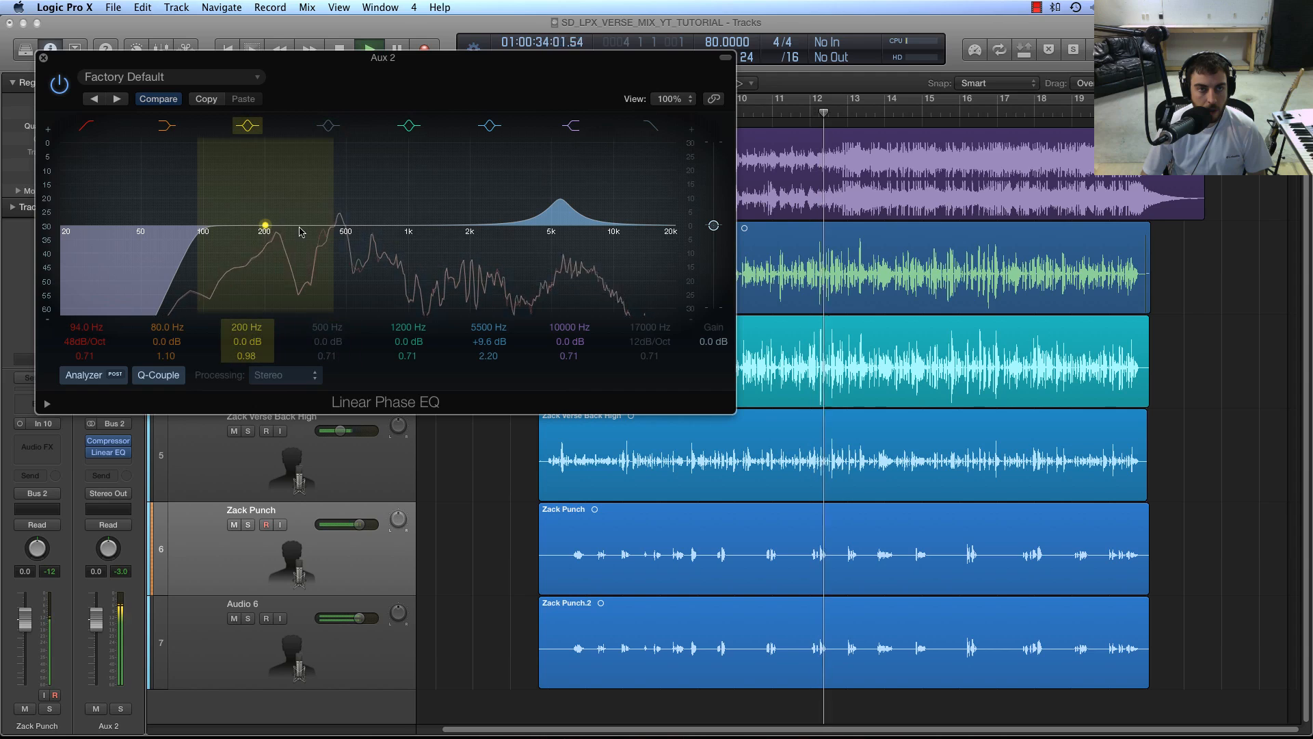
left_click_drag(302, 232, 304, 245)
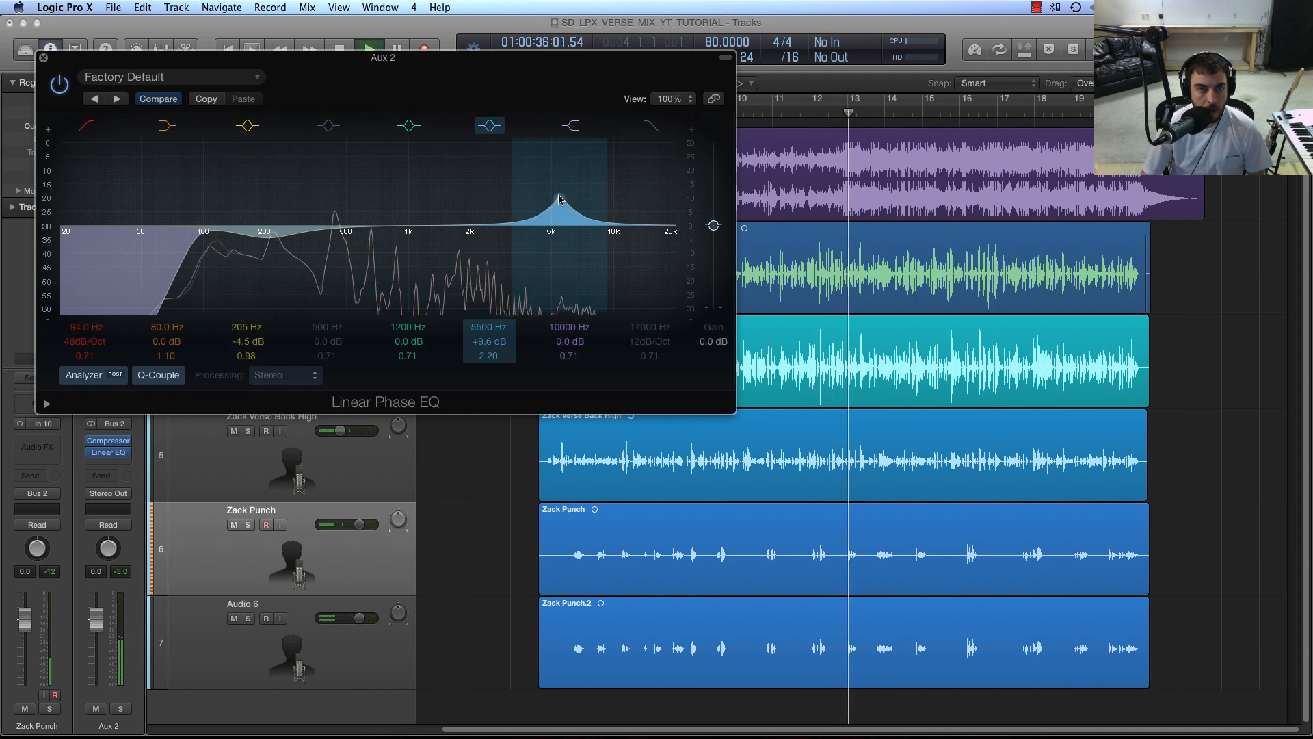
left_click_drag(559, 199, 583, 217)
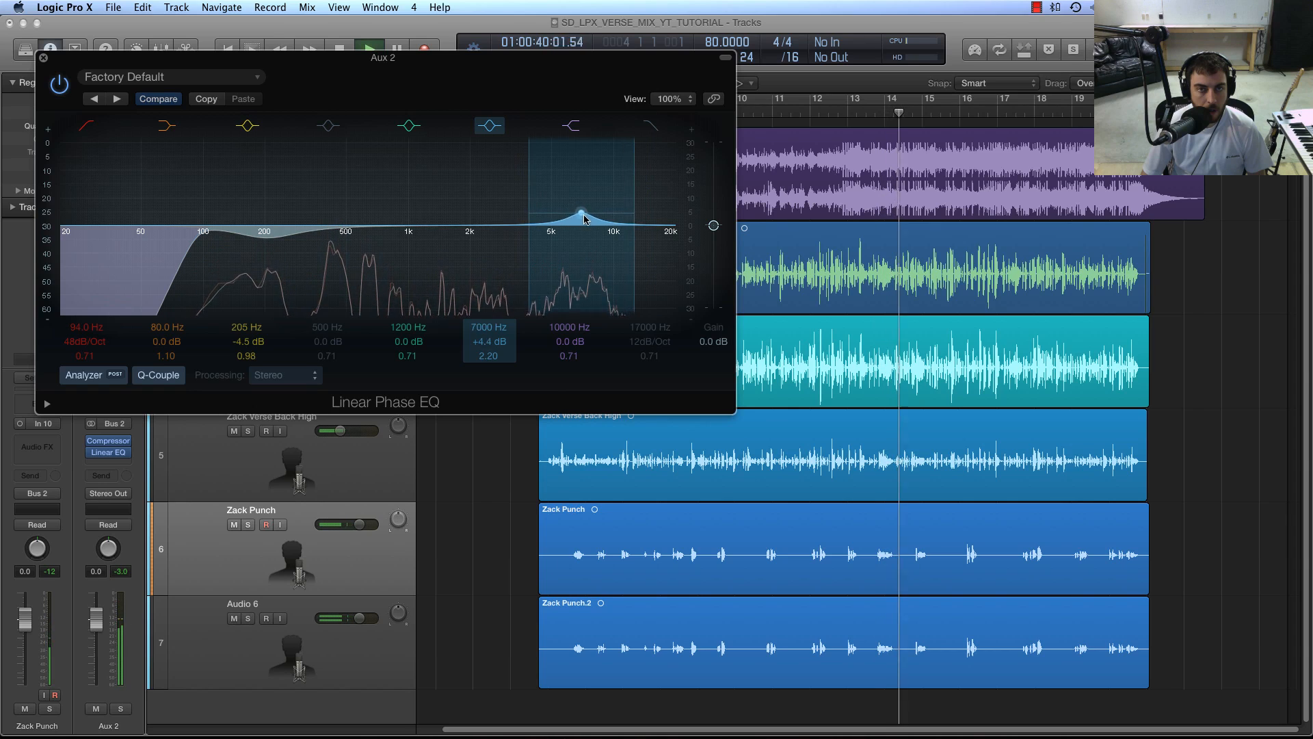
left_click(115, 442)
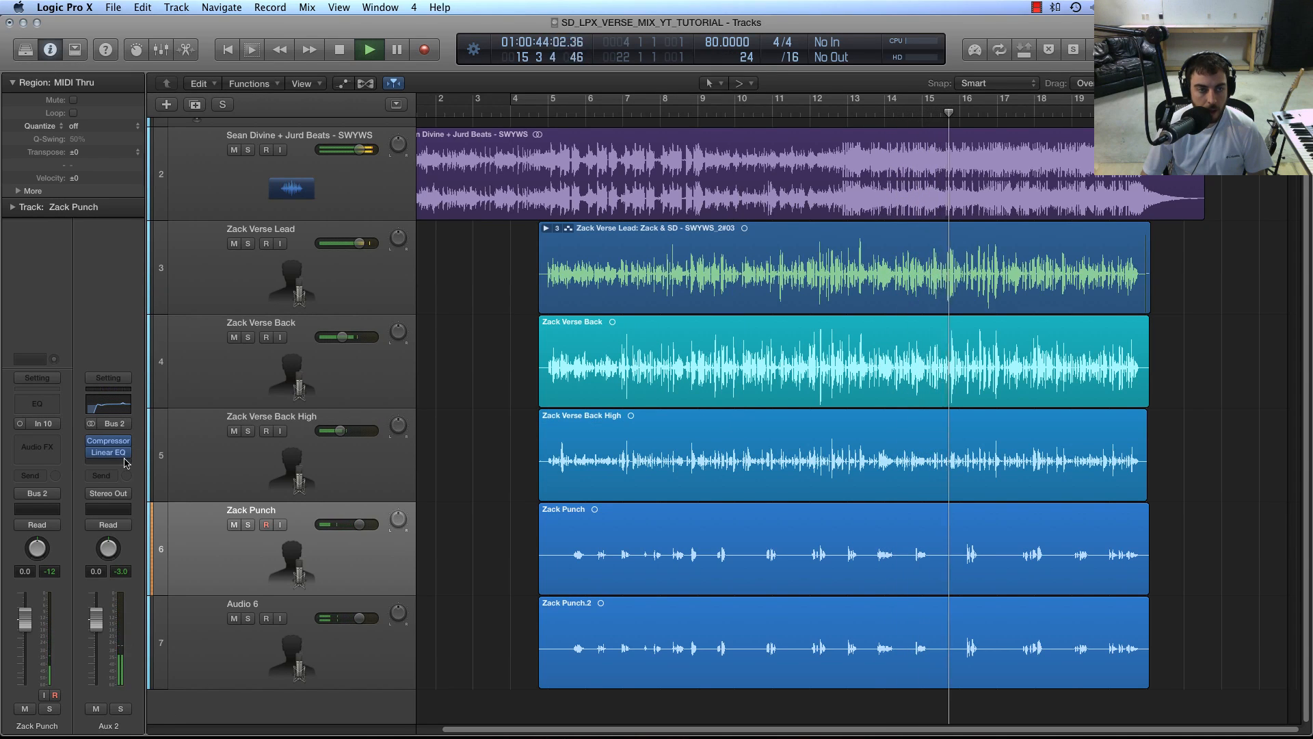
Step: Raise the Punch track's volume fader to 1.4 dB
left_click(125, 463)
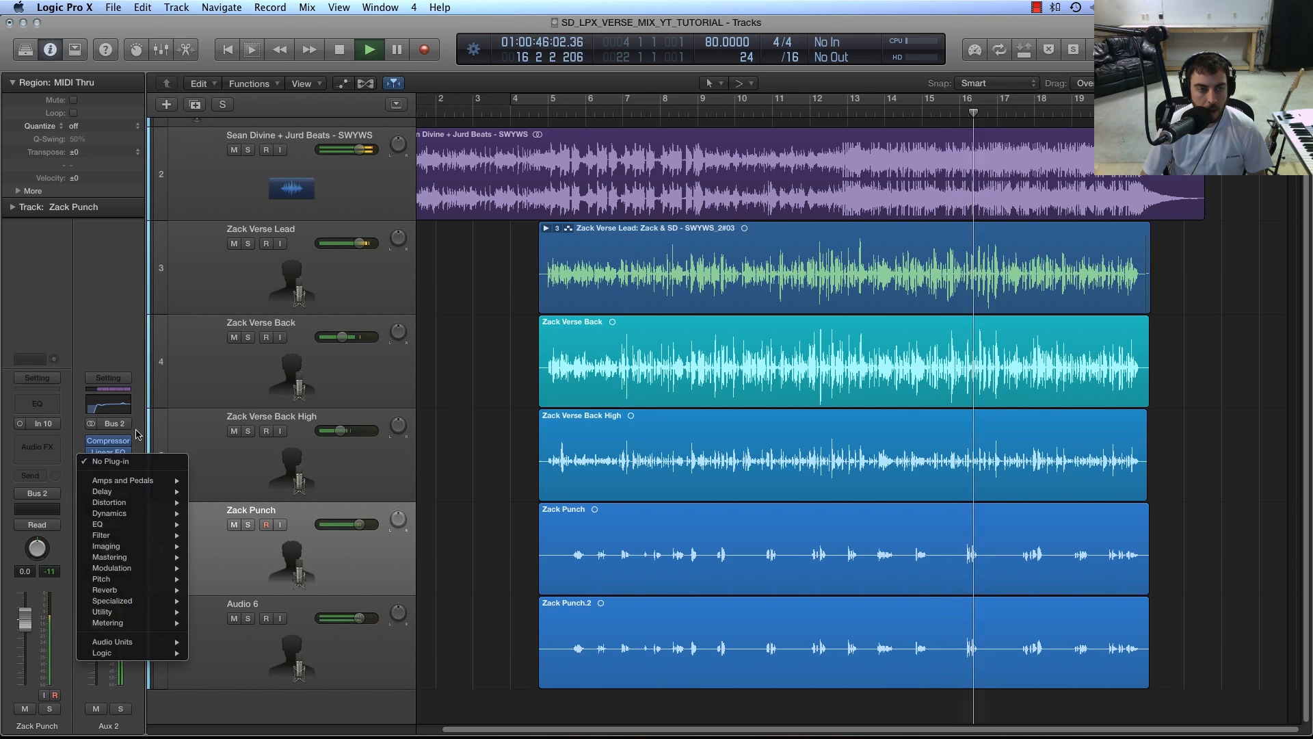
left_click(136, 431)
left_click_drag(25, 616, 23, 616)
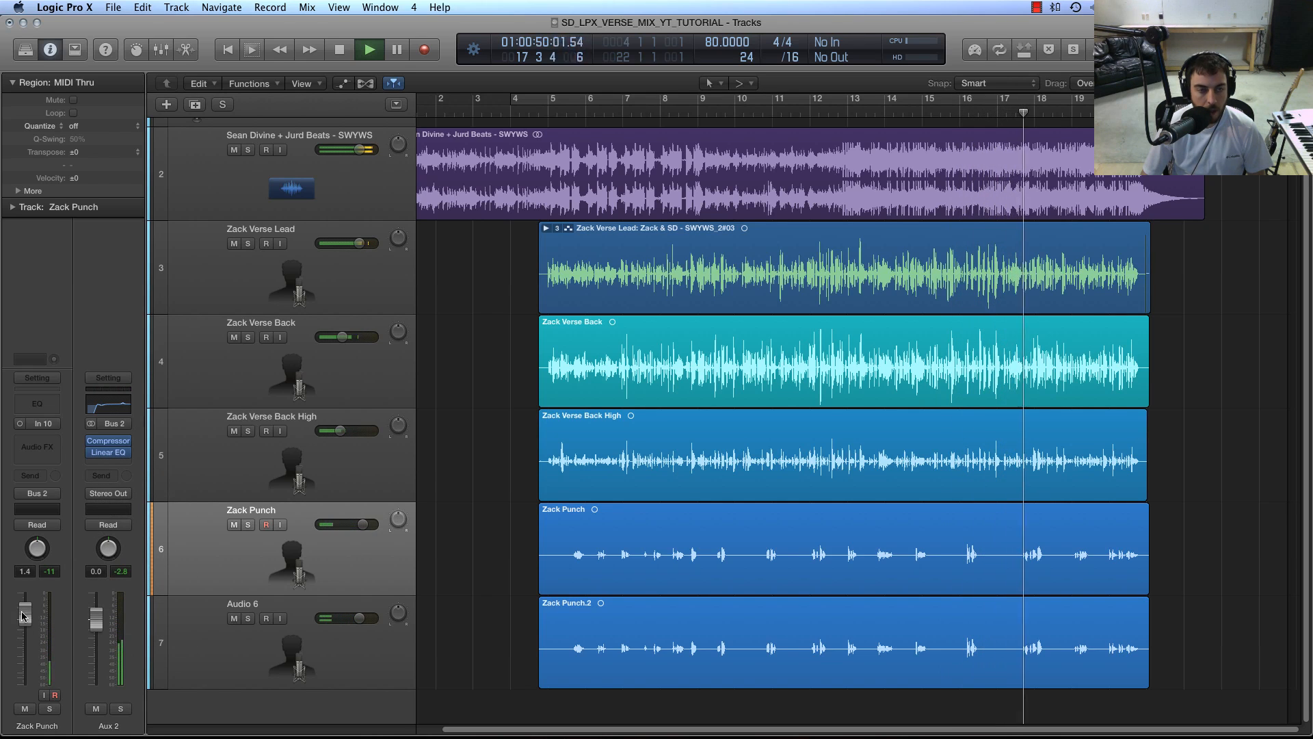
Step: Reopen the Audio 6 track's Pitch Shifter, place the playhead just after bar 5 and mute the beat track
key("Down")
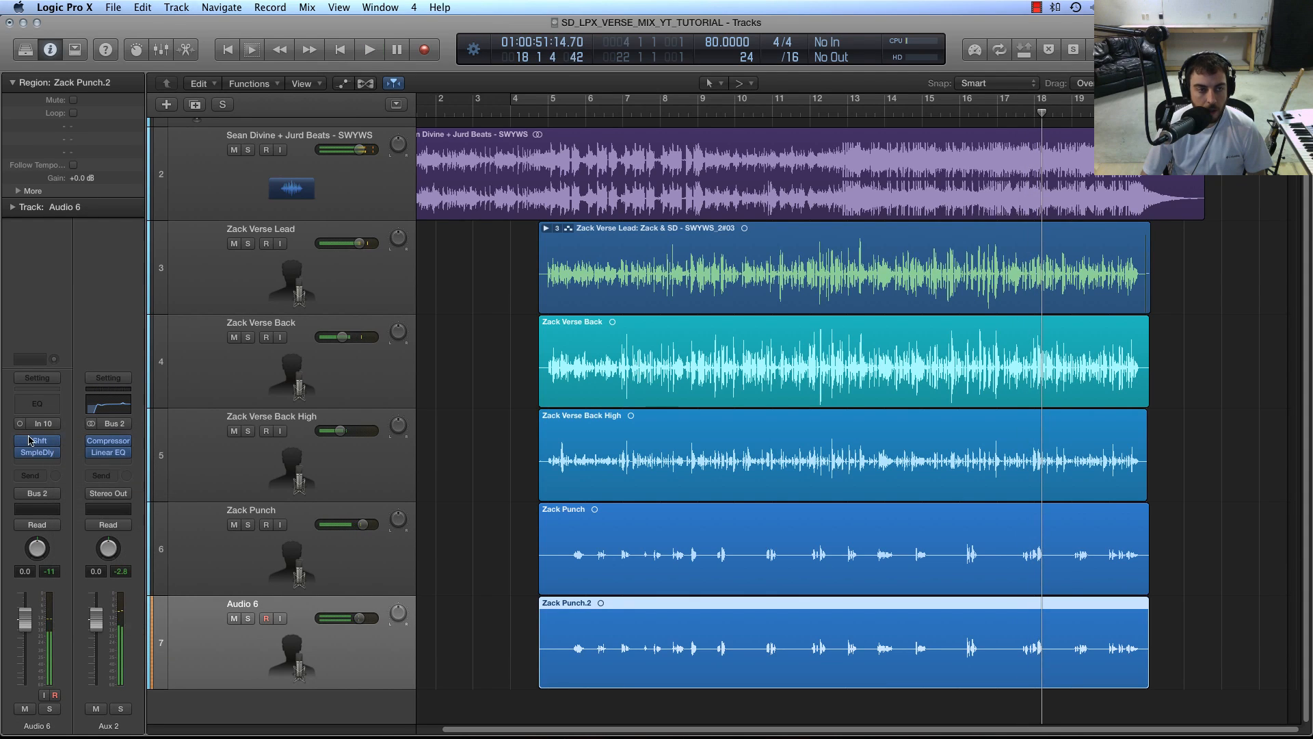
left_click(27, 441)
left_click(558, 107)
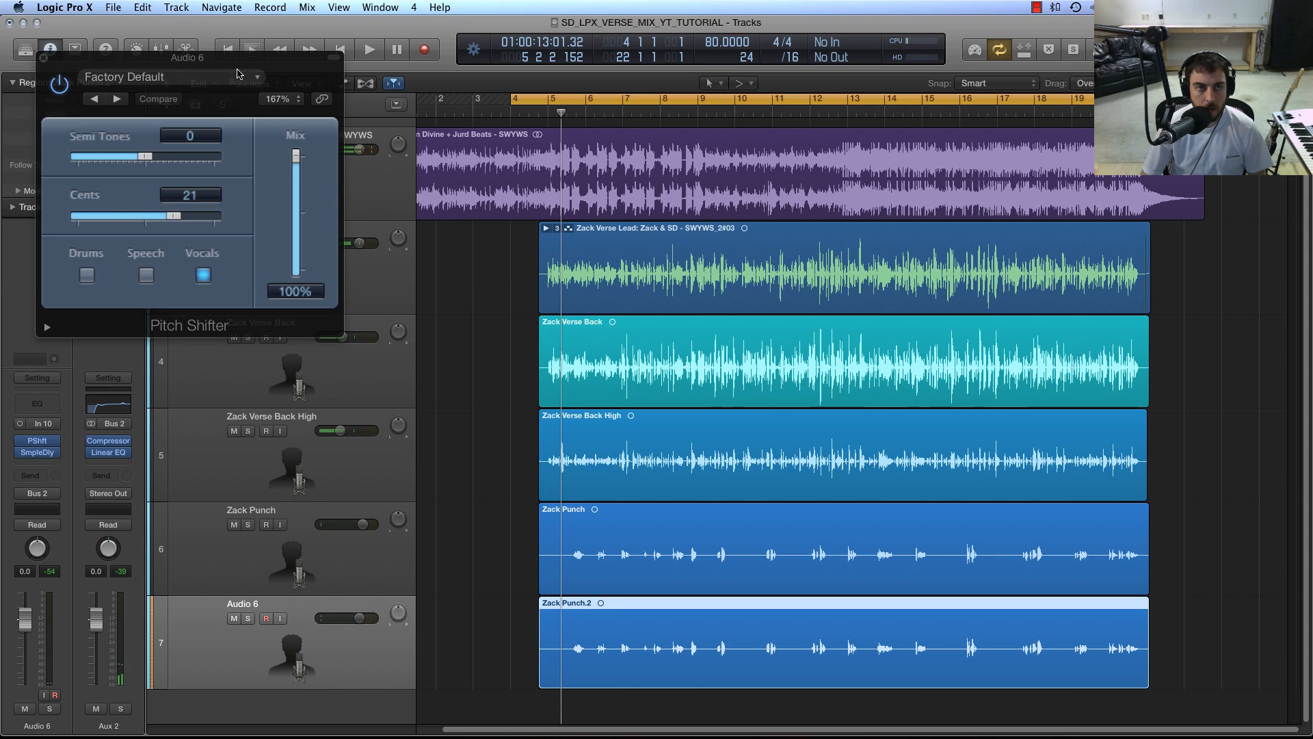
left_click_drag(240, 74, 414, 243)
left_click(233, 151)
Step: Audition the vocals without the beat, try the Pitch Shifter at 50 cents, and settle its Cents at 24
key("space")
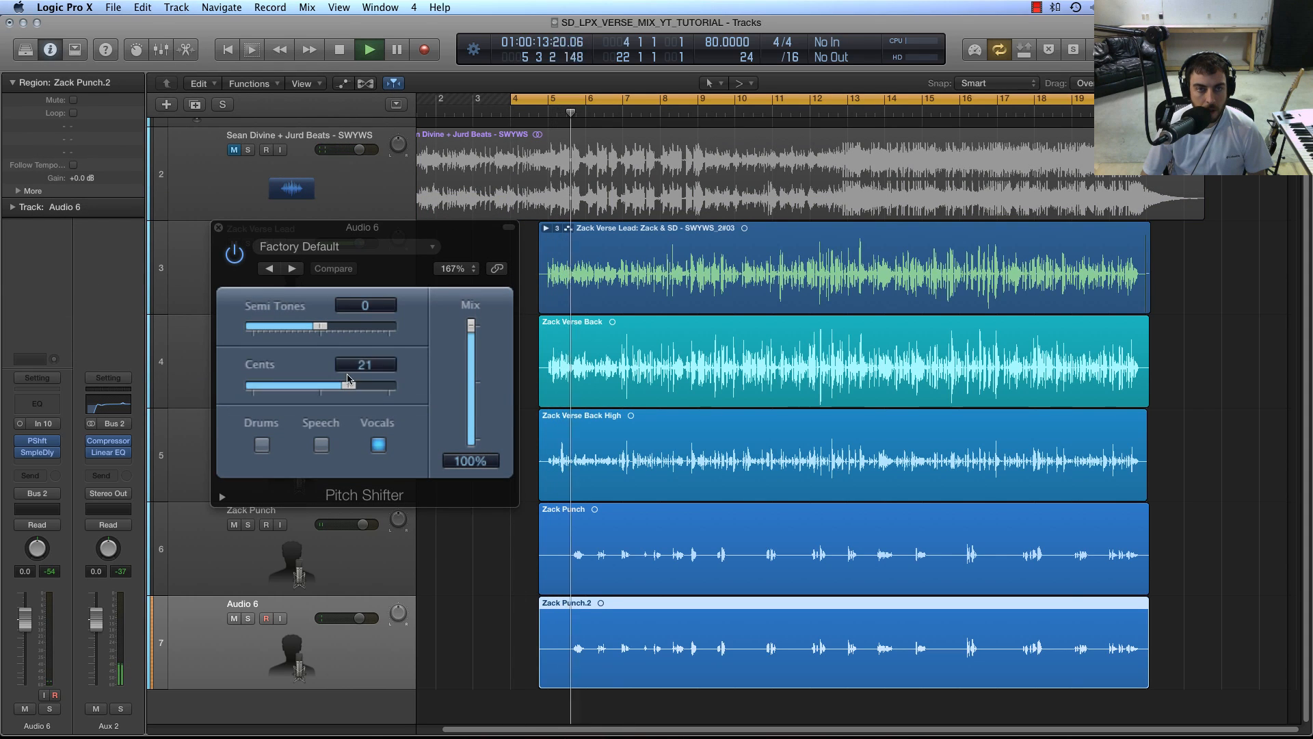
left_click(368, 387)
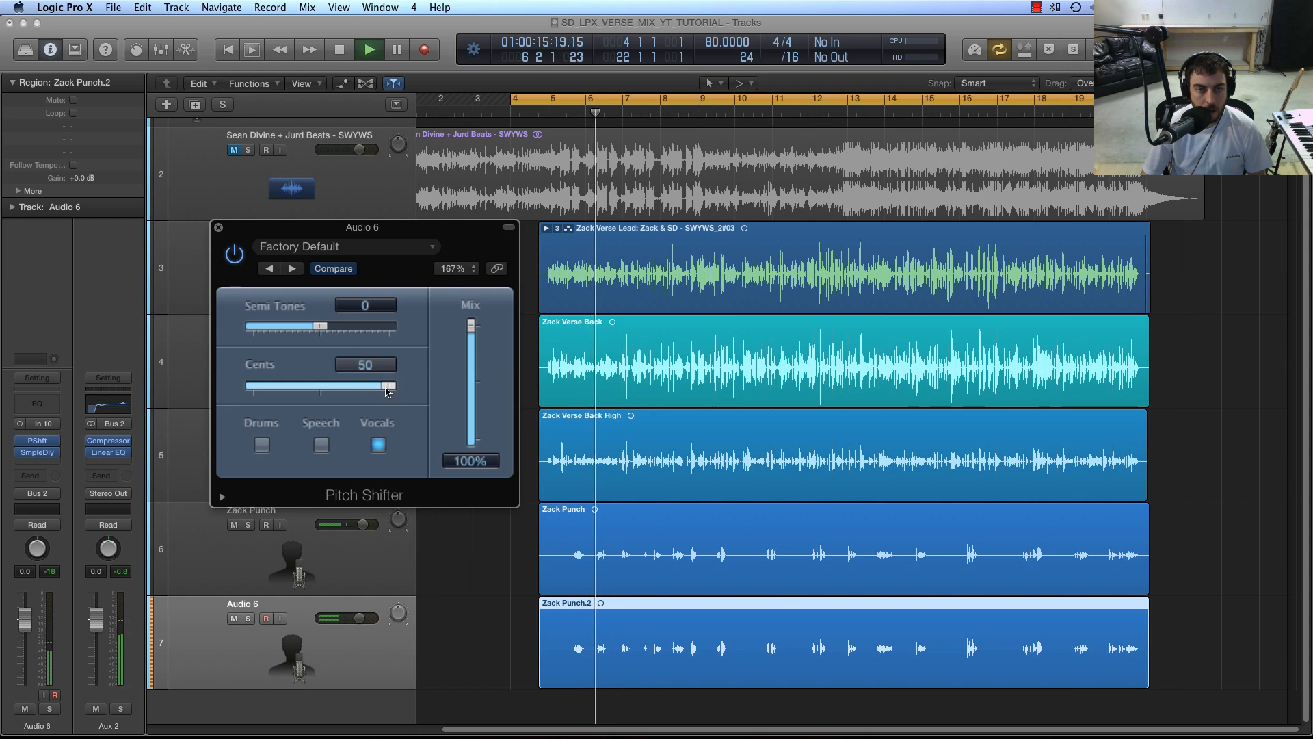
mouse_move(368, 390)
left_mouse_down()
mouse_move(391, 388)
mouse_move(353, 386)
left_mouse_up()
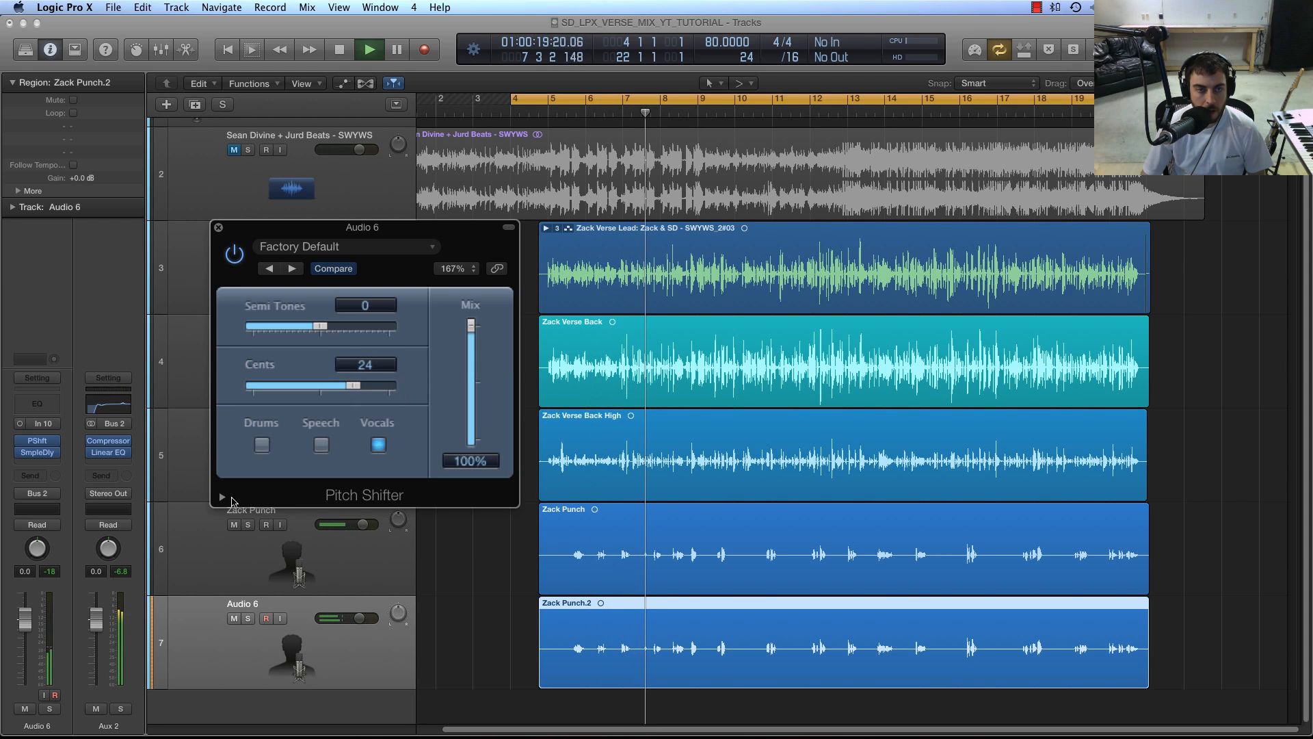
Step: Set Audio 6's volume fader to 2.0 dB, unmute the beat track, close the Pitch Shifter, and stop playback
left_click(222, 497)
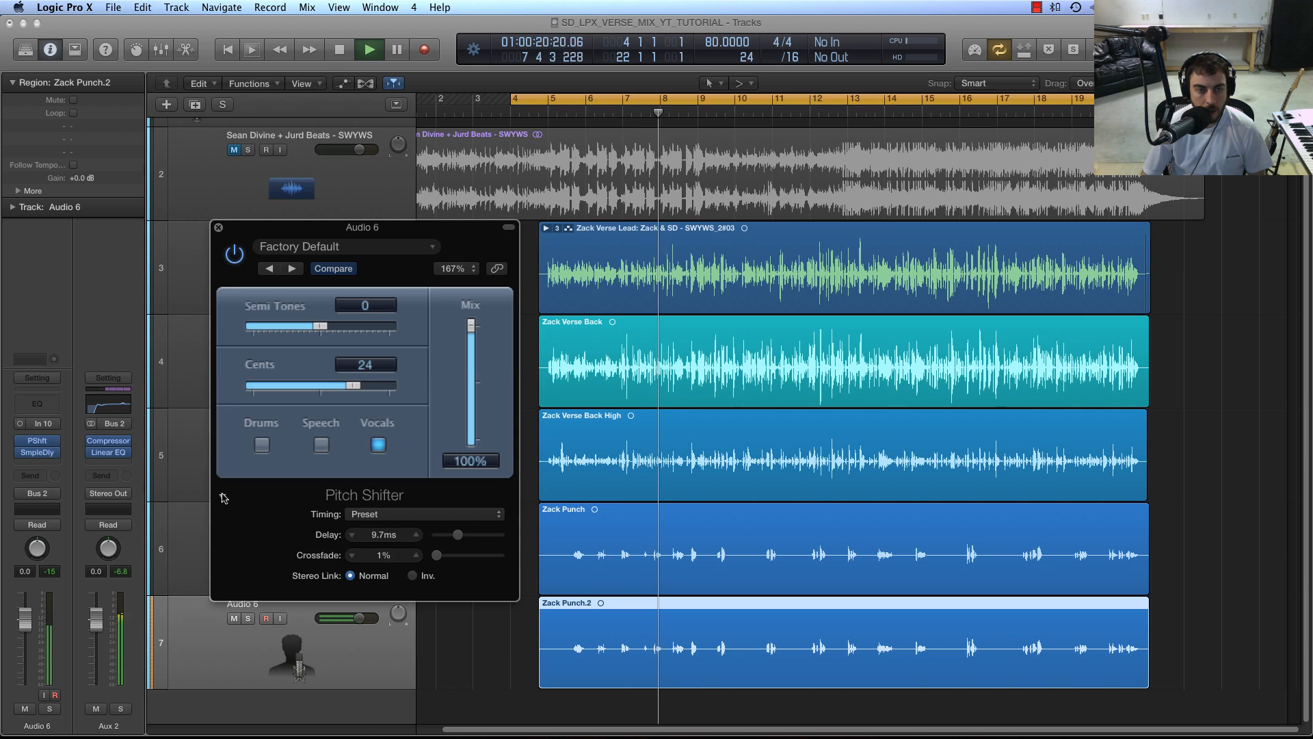
left_click(221, 497)
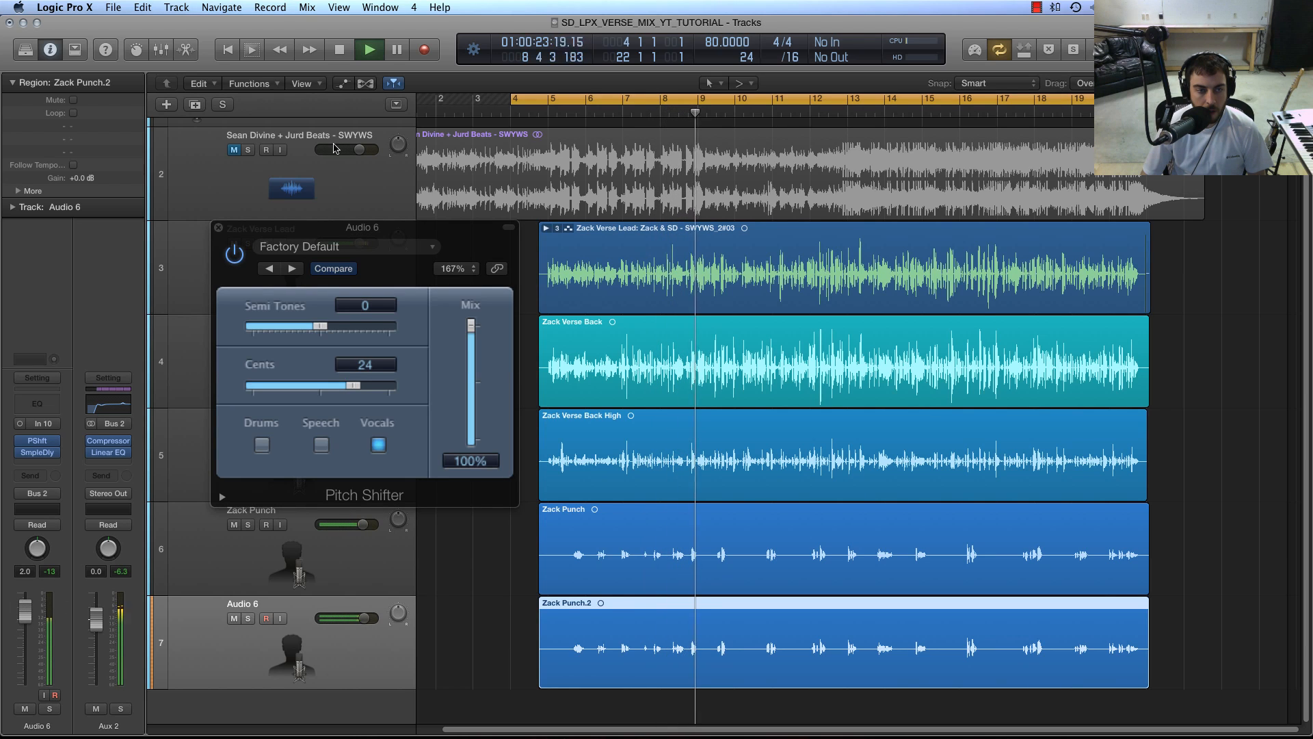
left_click(234, 151)
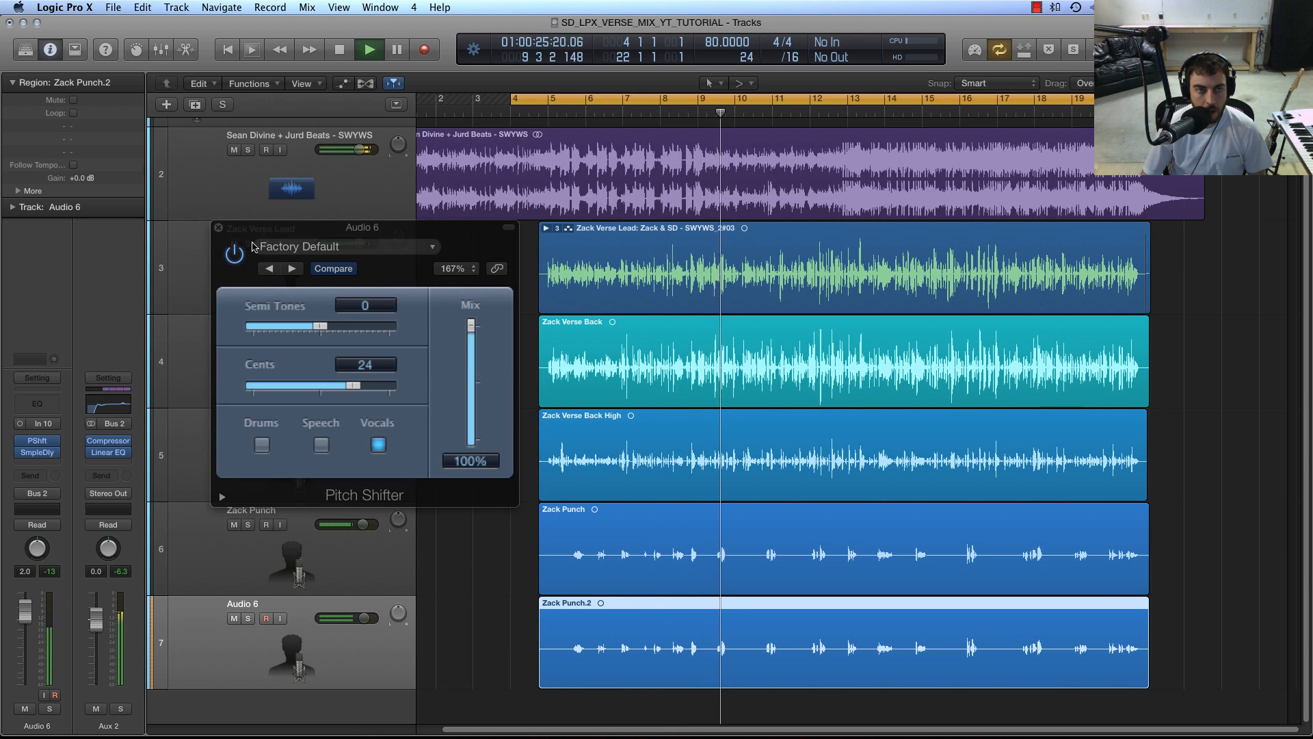
left_click(218, 227)
left_click(513, 296)
scroll(537, 303, "up", 1)
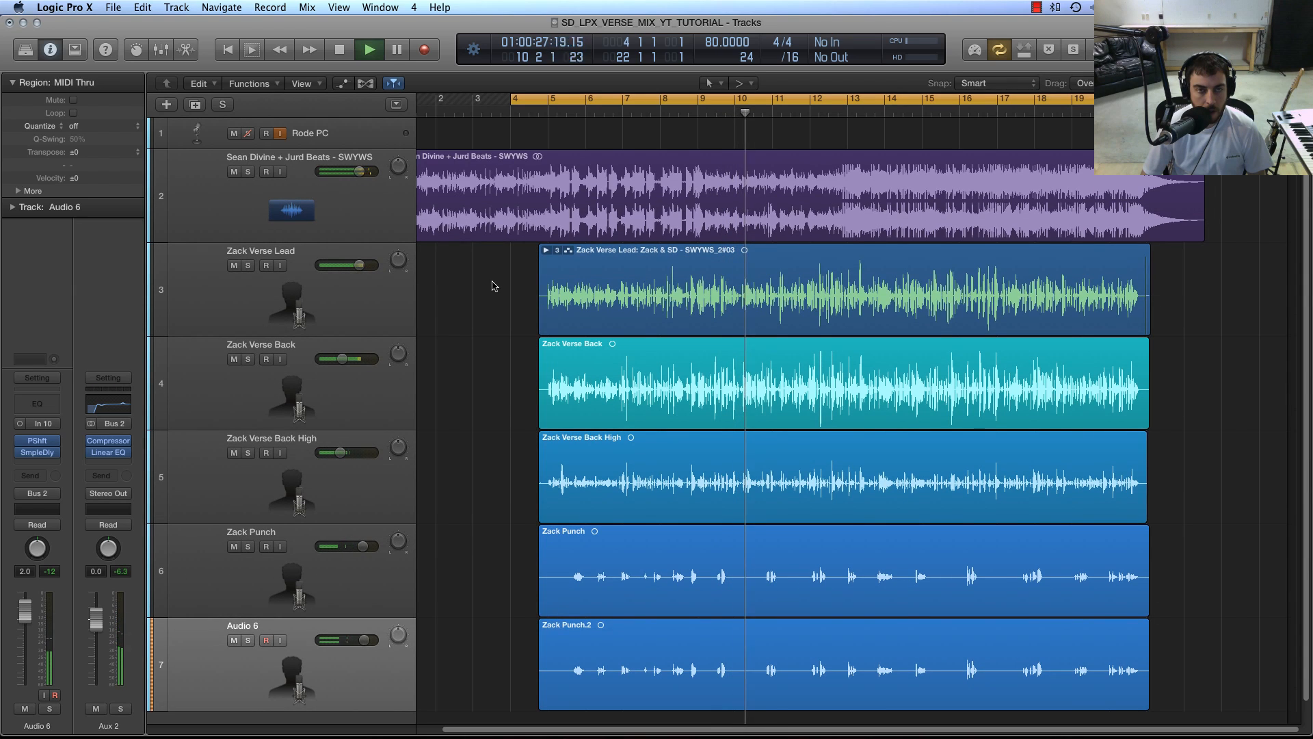
scroll(498, 284, "down", 1)
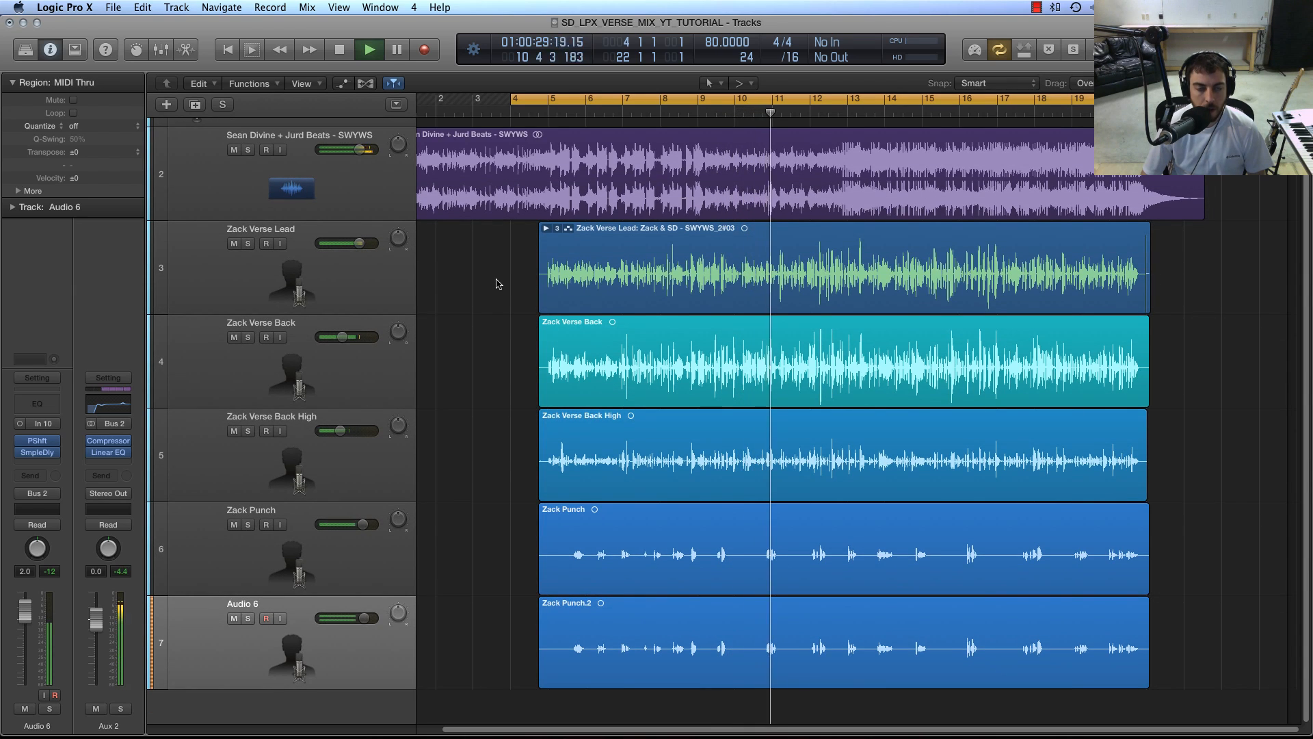
key("space")
Step: Select the lead verse track, show the mixer, and add a Bus 10 send to the Aux 1 channel
left_click(312, 299)
scroll(440, 342, "up", 1)
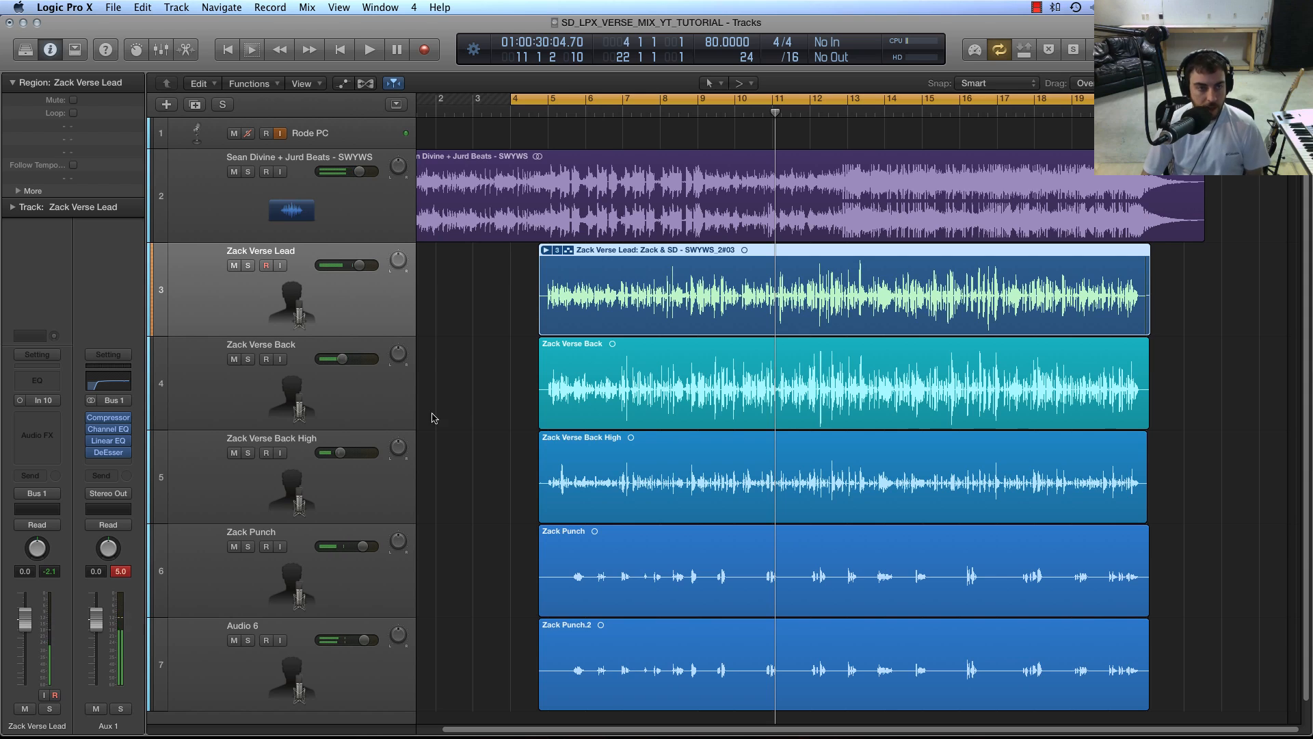
key("x")
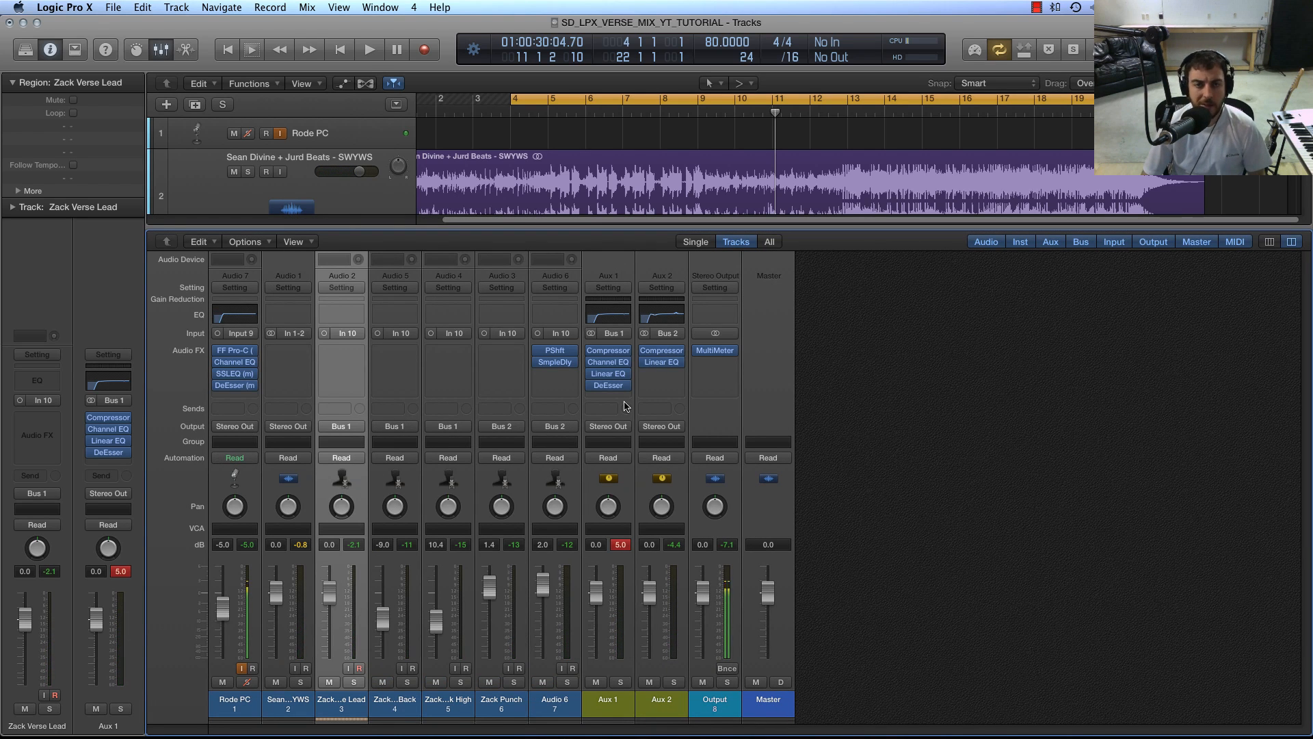
left_click(624, 426)
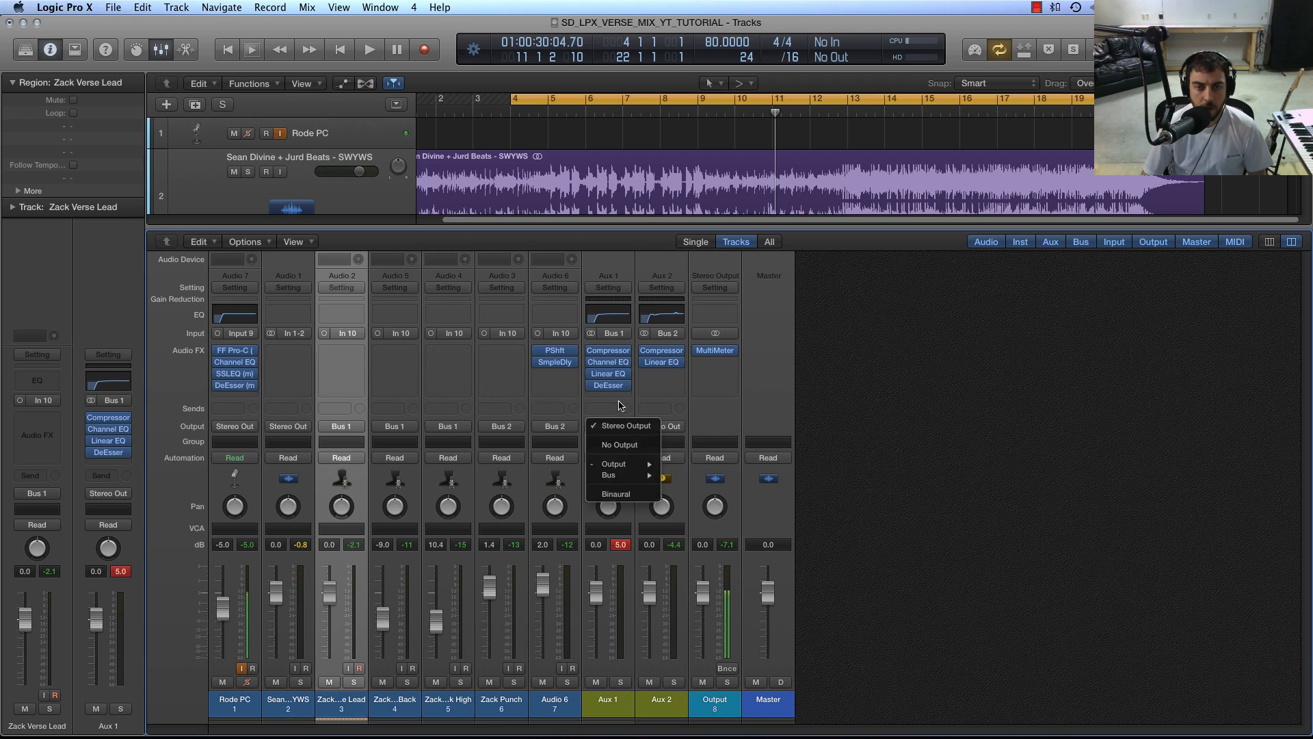
left_click(608, 409)
left_click(574, 411)
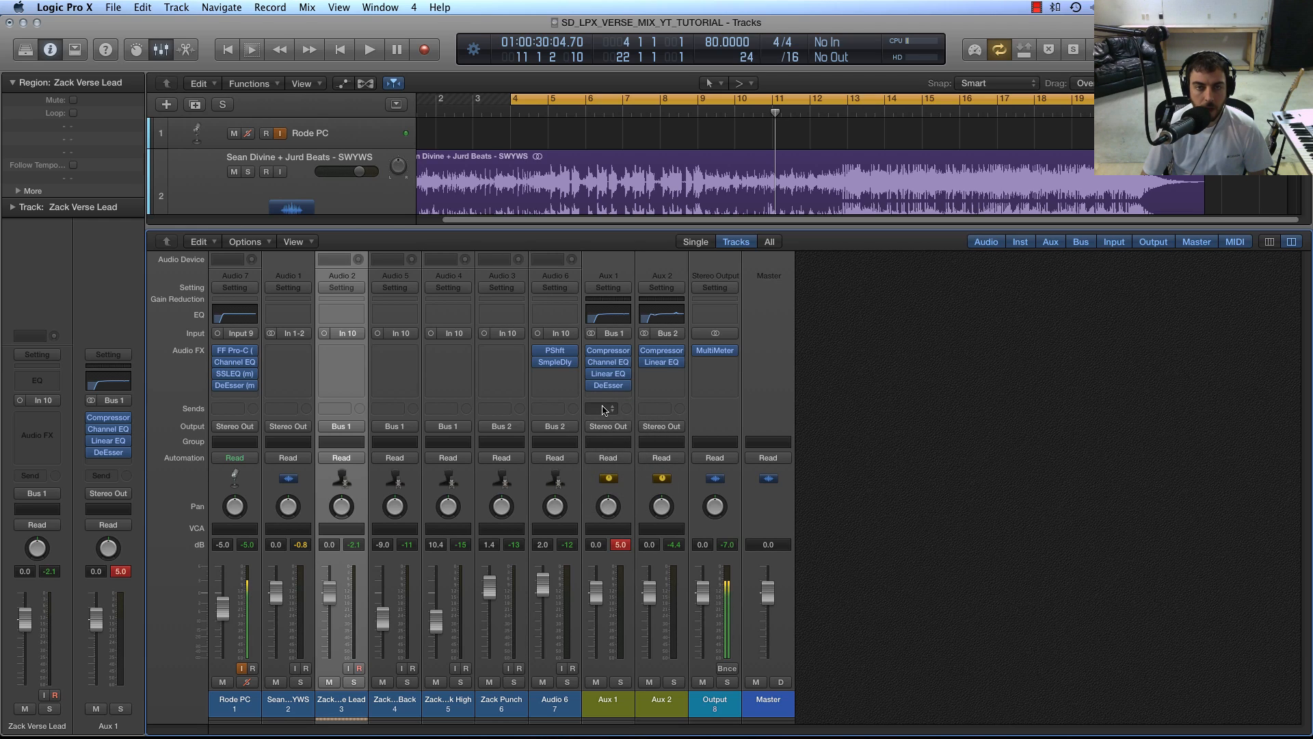
left_click(604, 409)
mouse_move(609, 468)
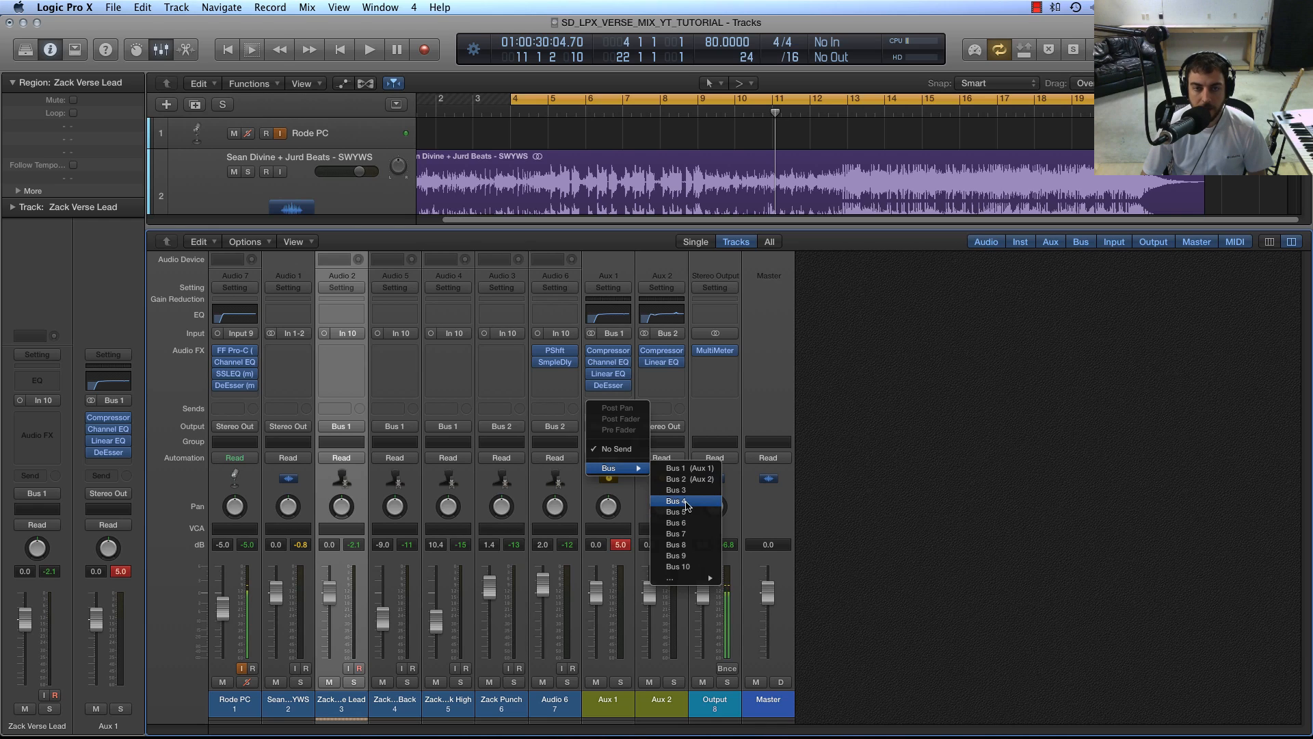
left_click(678, 566)
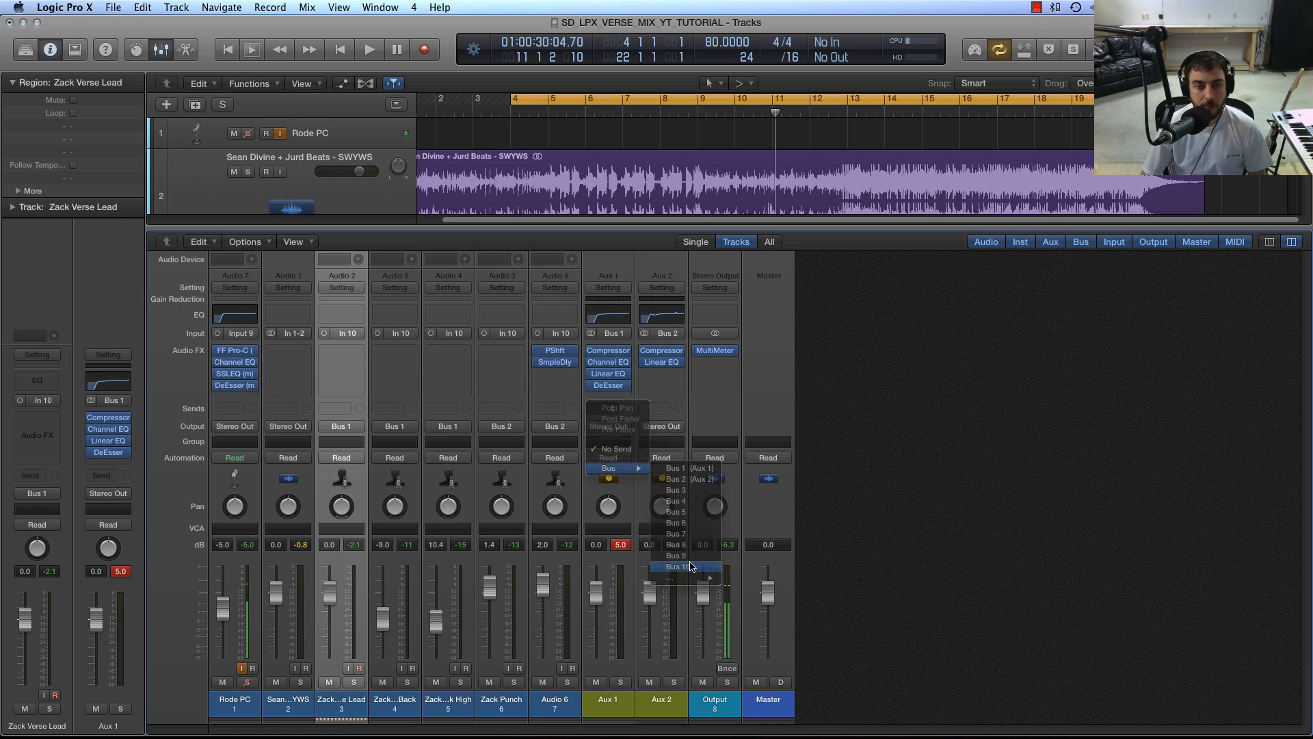
Step: Rename the new Aux 3 channel as Reverb Main, Aux 1 as Verse Main, and Aux 2 as Verse Dub
double_click(715, 702)
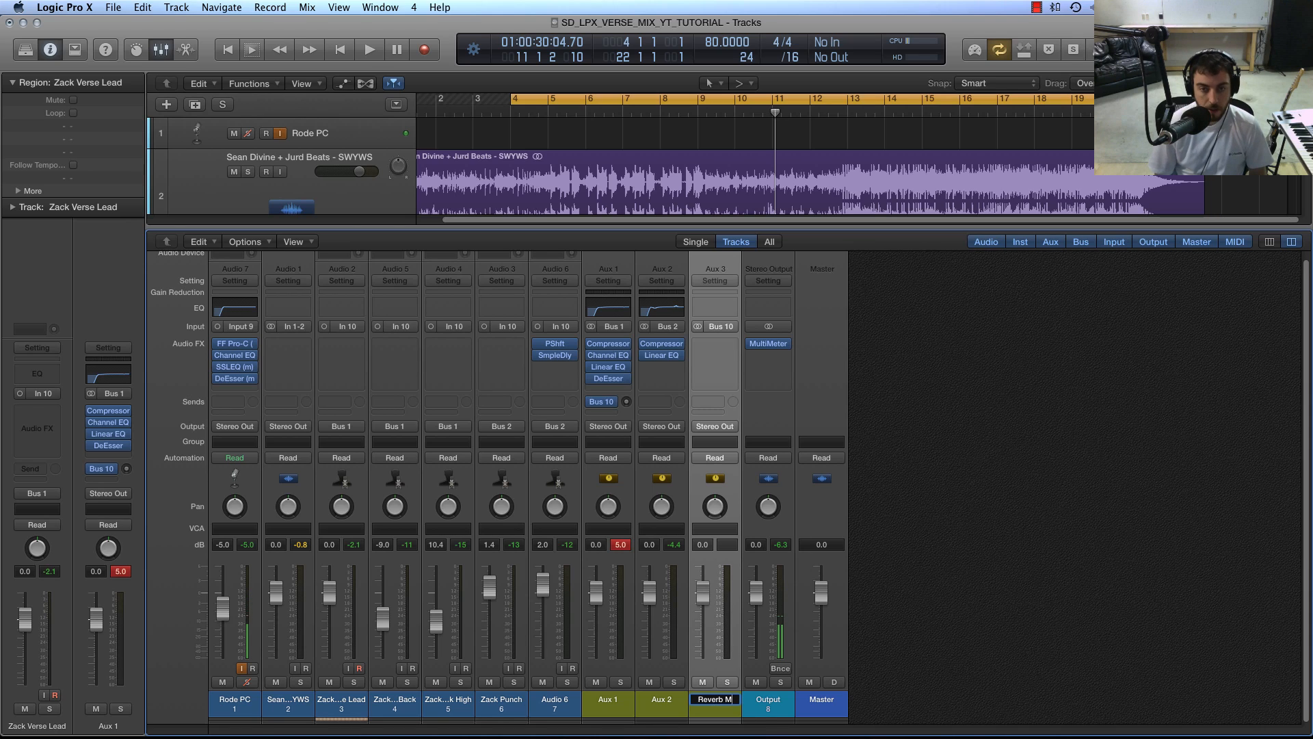
double_click(610, 699)
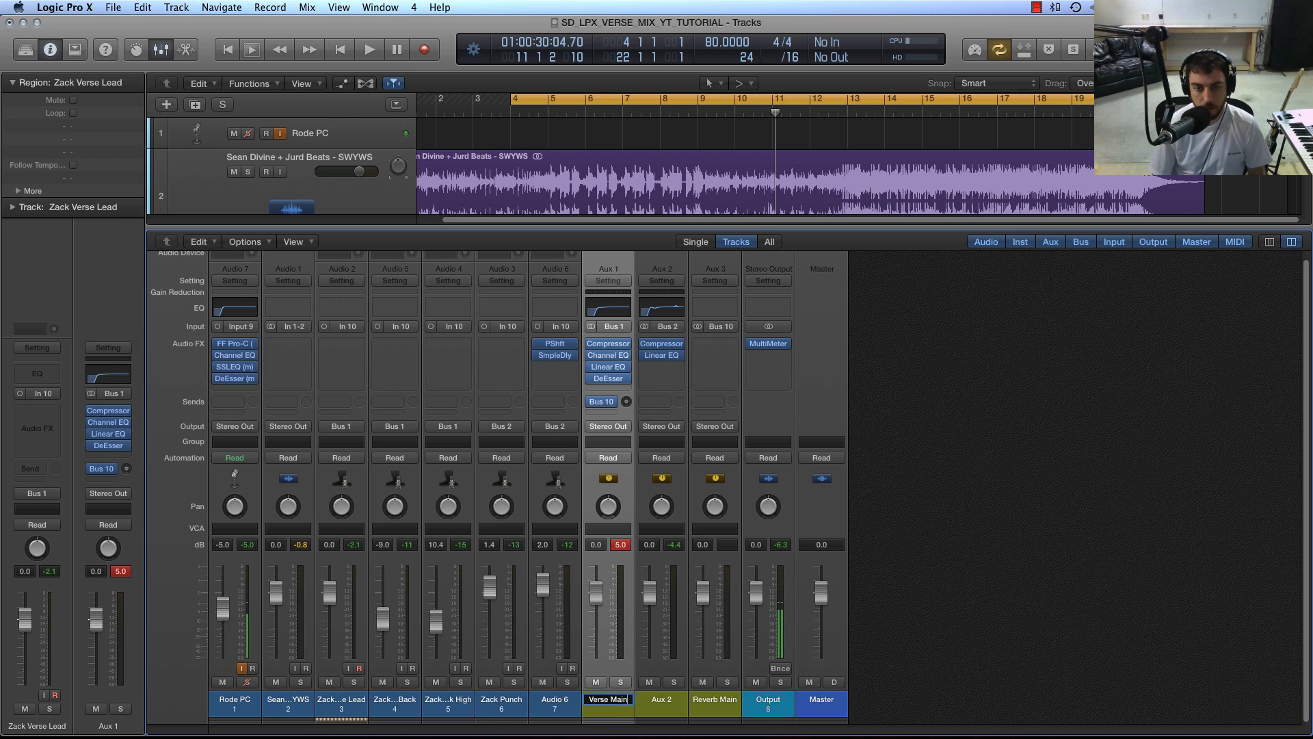
double_click(657, 701)
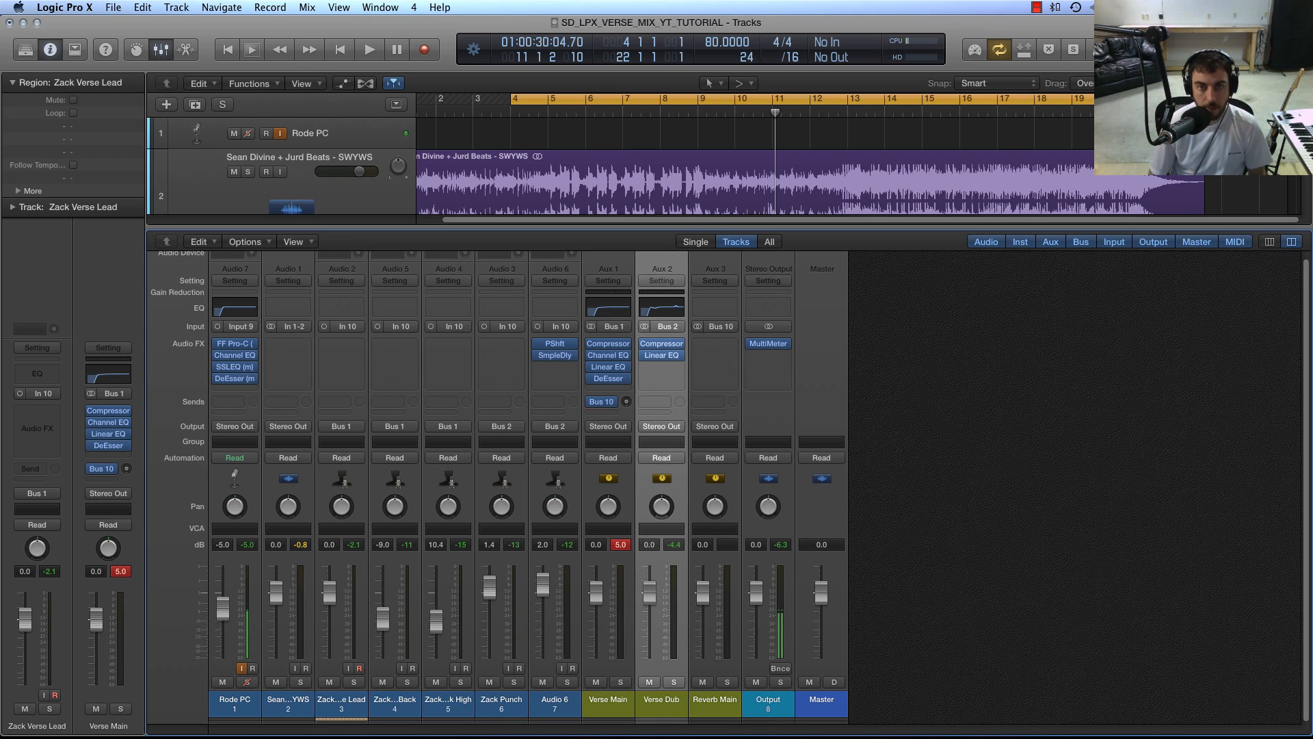
Step: Insert PlatinumVerb on the Reverb Main channel, enlarge its window to 141%, and close it
left_click(735, 344)
mouse_move(735, 470)
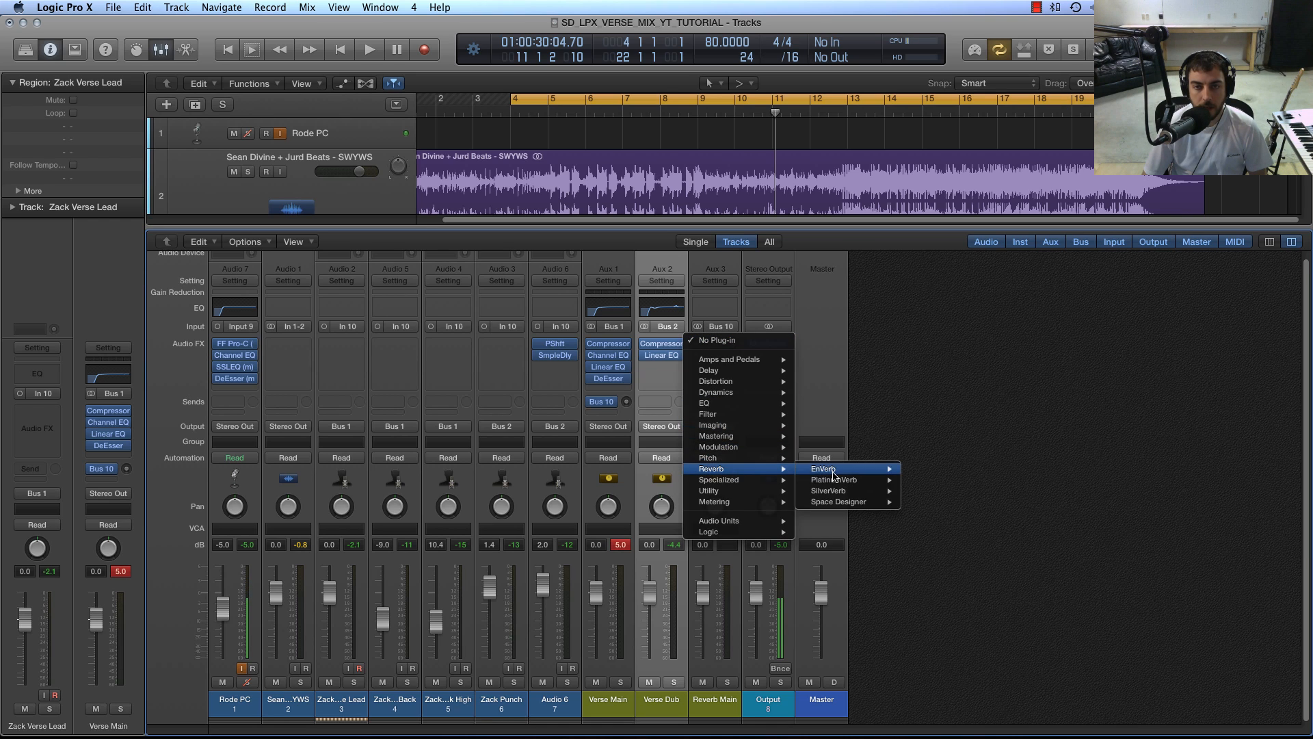
mouse_move(836, 484)
left_click(929, 480)
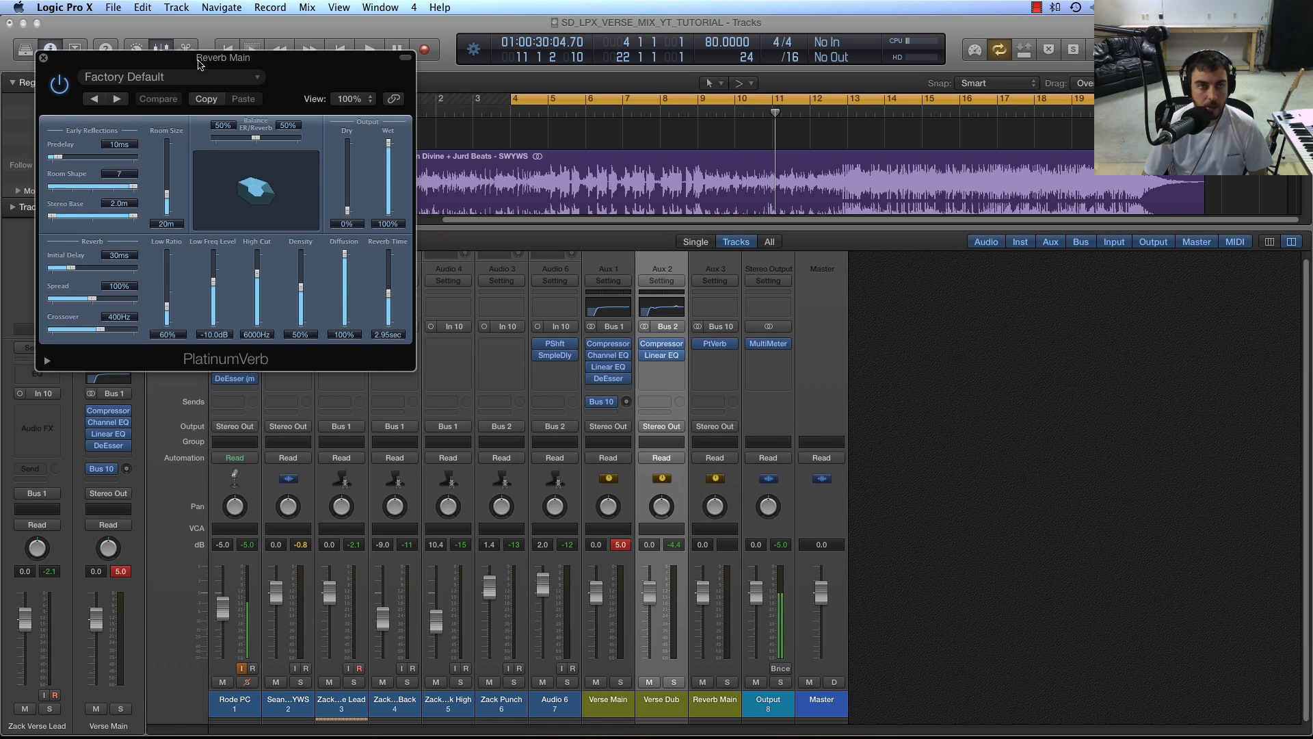
left_click_drag(413, 380, 572, 467)
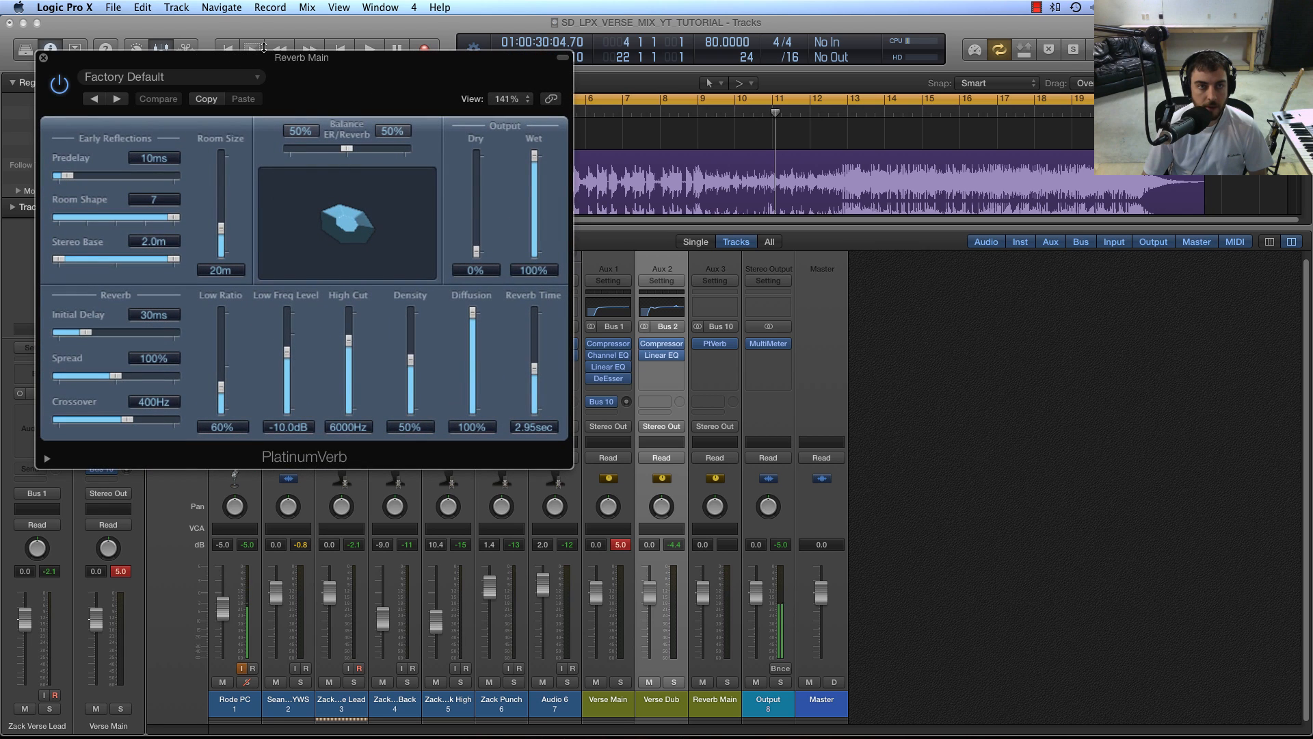
left_click(43, 59)
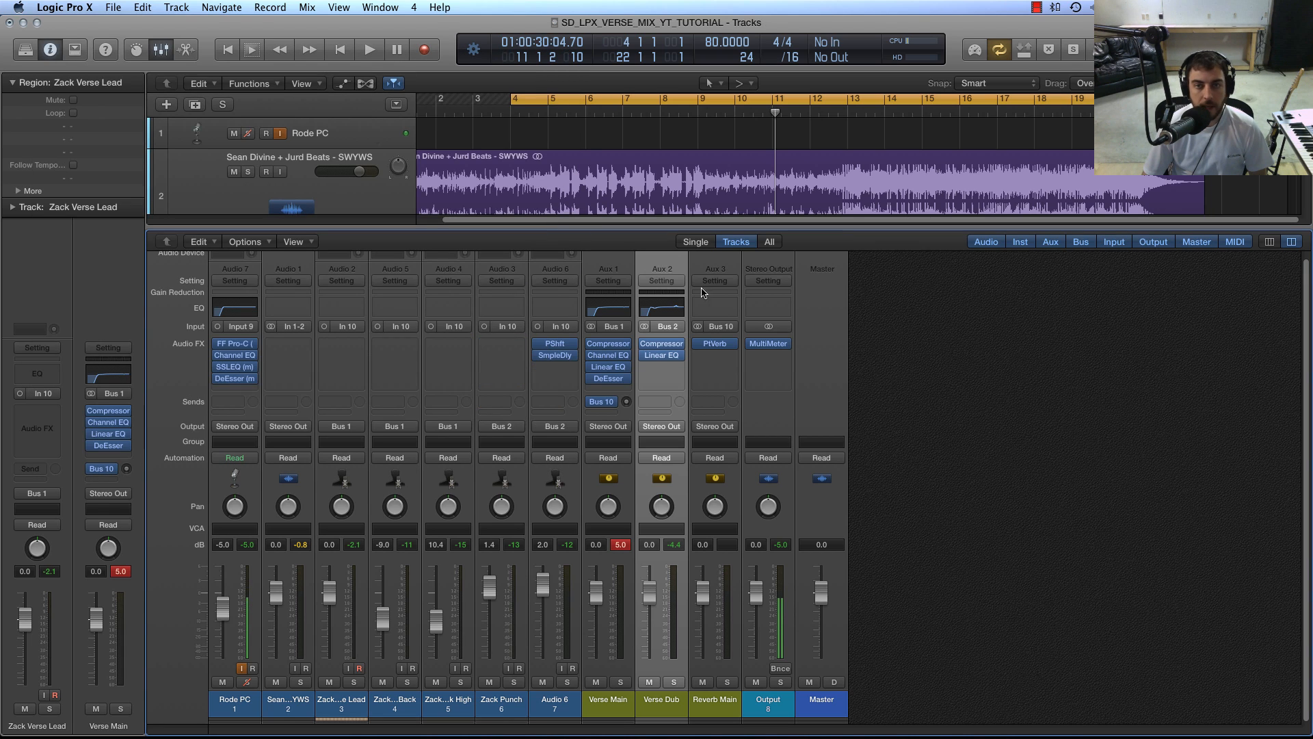
Step: Add a Channel EQ to Reverb Main, start playback, and raise the Verse Main channel's Bus 10 send to about -2.3 dB
left_click(722, 308)
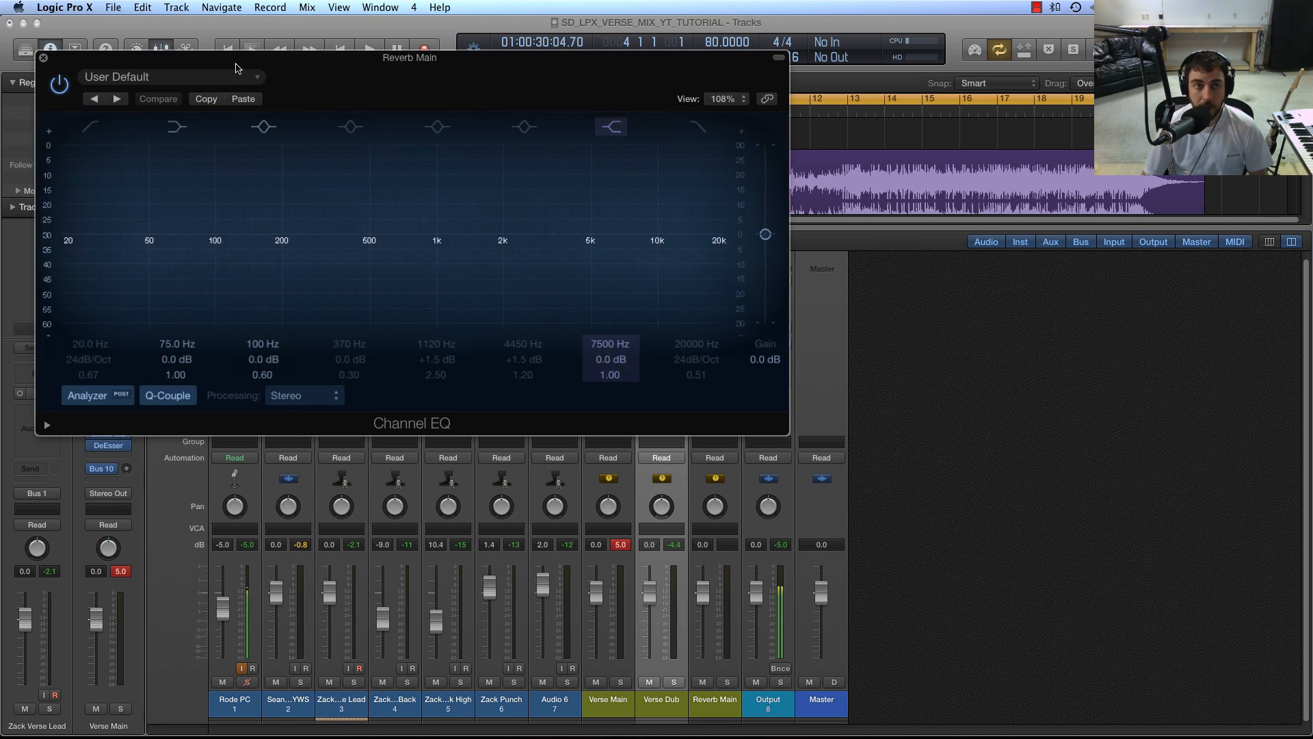
left_click_drag(235, 57, 489, 188)
left_click(340, 263)
left_click(340, 263)
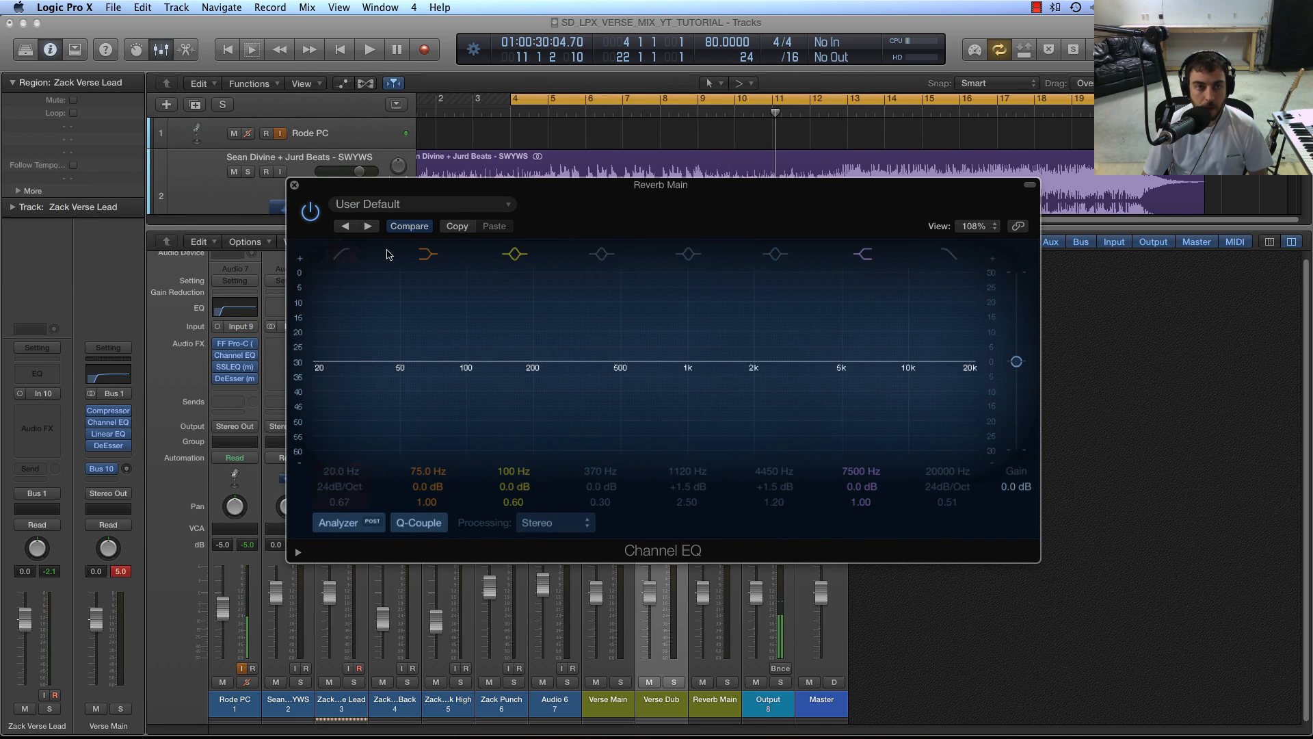
key("space")
left_click_drag(435, 184, 194, 87)
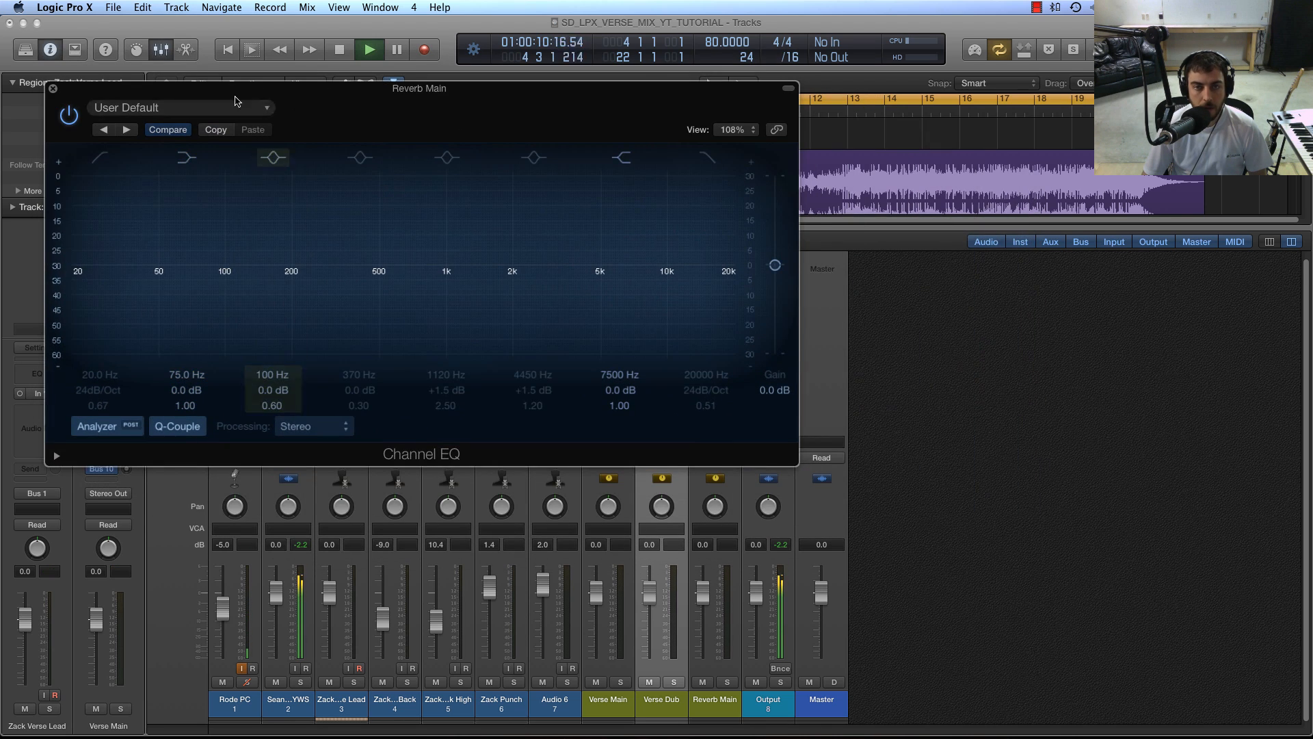
left_click(52, 88)
left_click_drag(627, 402, 626, 349)
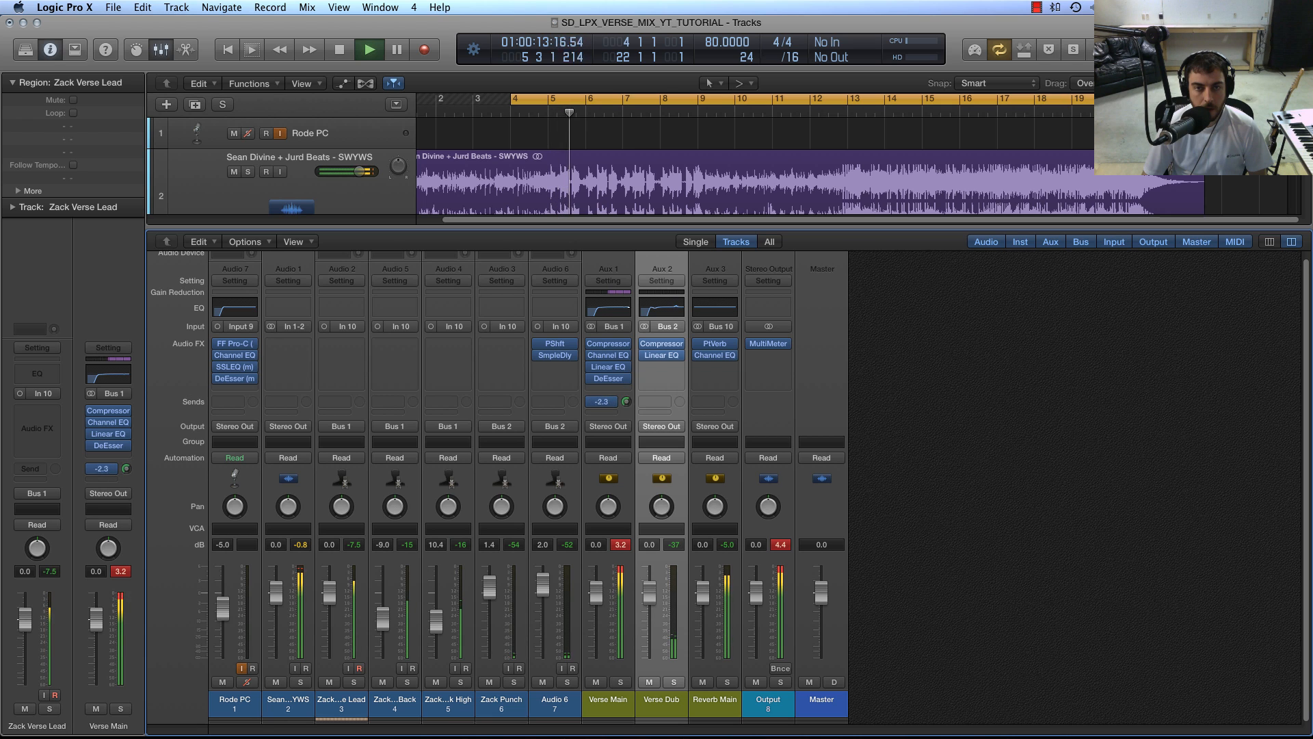
Step: In Reverb Main's Channel EQ, enable a 48 dB/Oct low cut at 180 Hz and a 24 dB/Oct high cut at 1880 Hz
left_click(717, 308)
left_click_drag(214, 101, 400, 180)
left_click_drag(294, 383, 507, 386)
left_click_drag(292, 472, 292, 448)
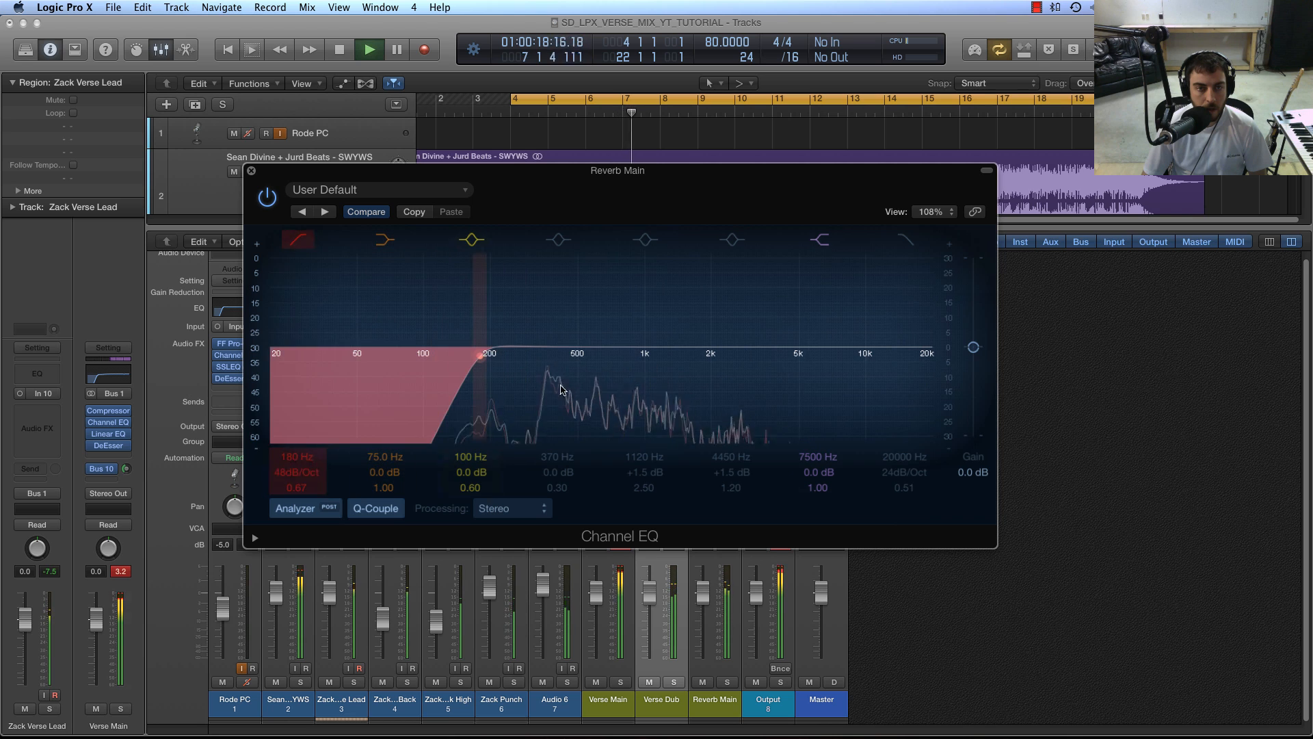
left_click(910, 240)
left_click_drag(899, 390, 655, 397)
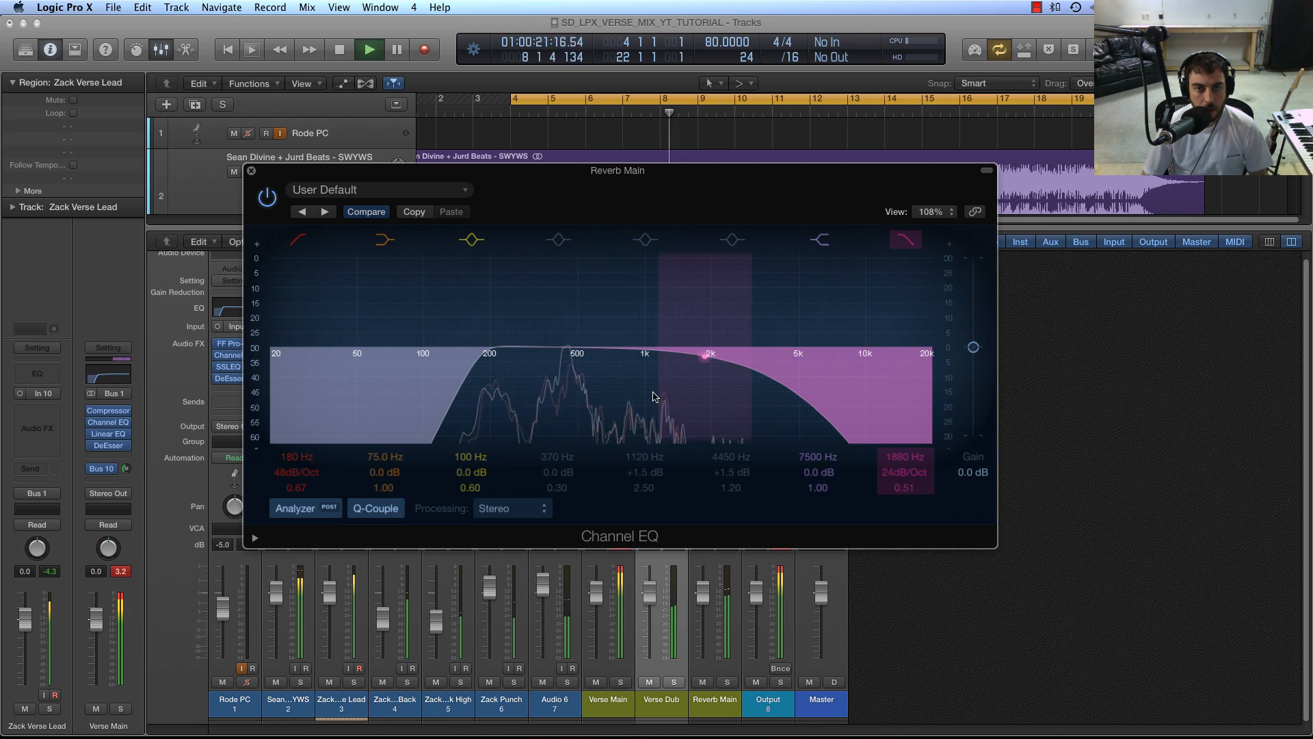
left_click(251, 171)
key("space")
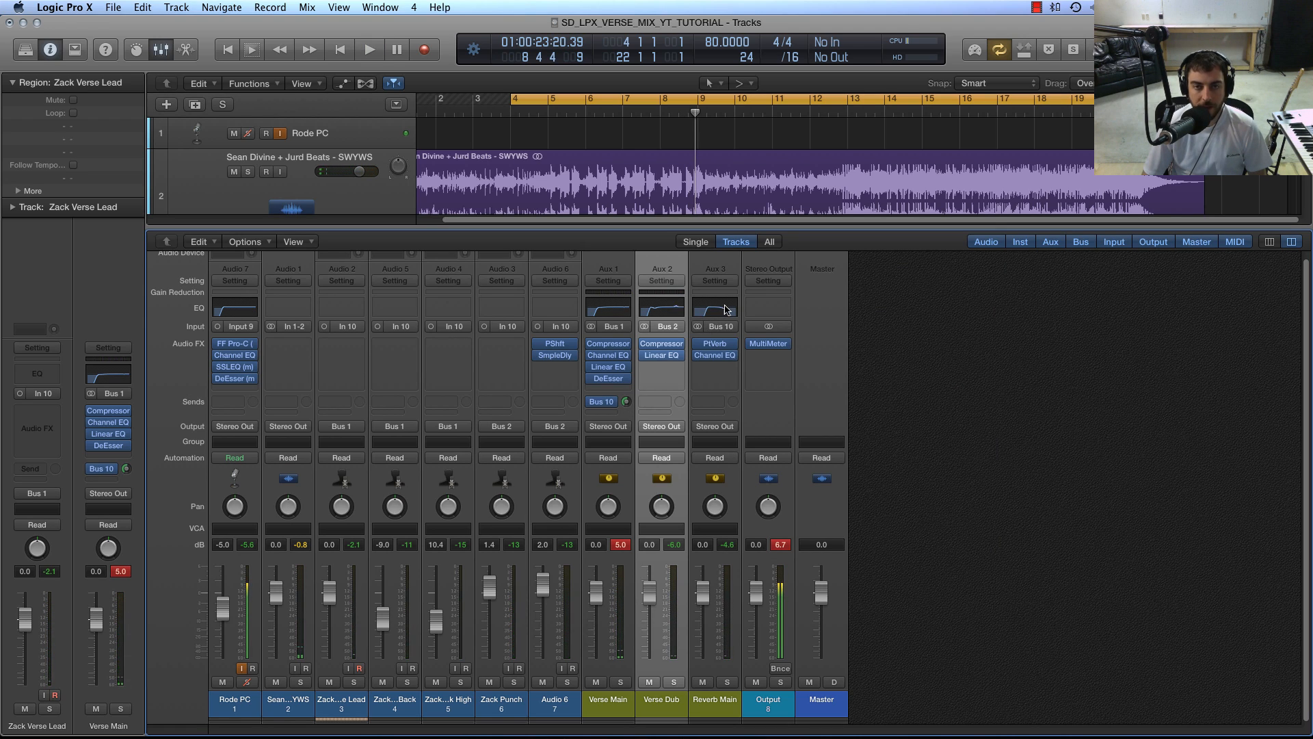
Step: Set Reverb Main's PlatinumVerb reverb time to 0.95 sec and room size to 10 m during playback
left_click(713, 345)
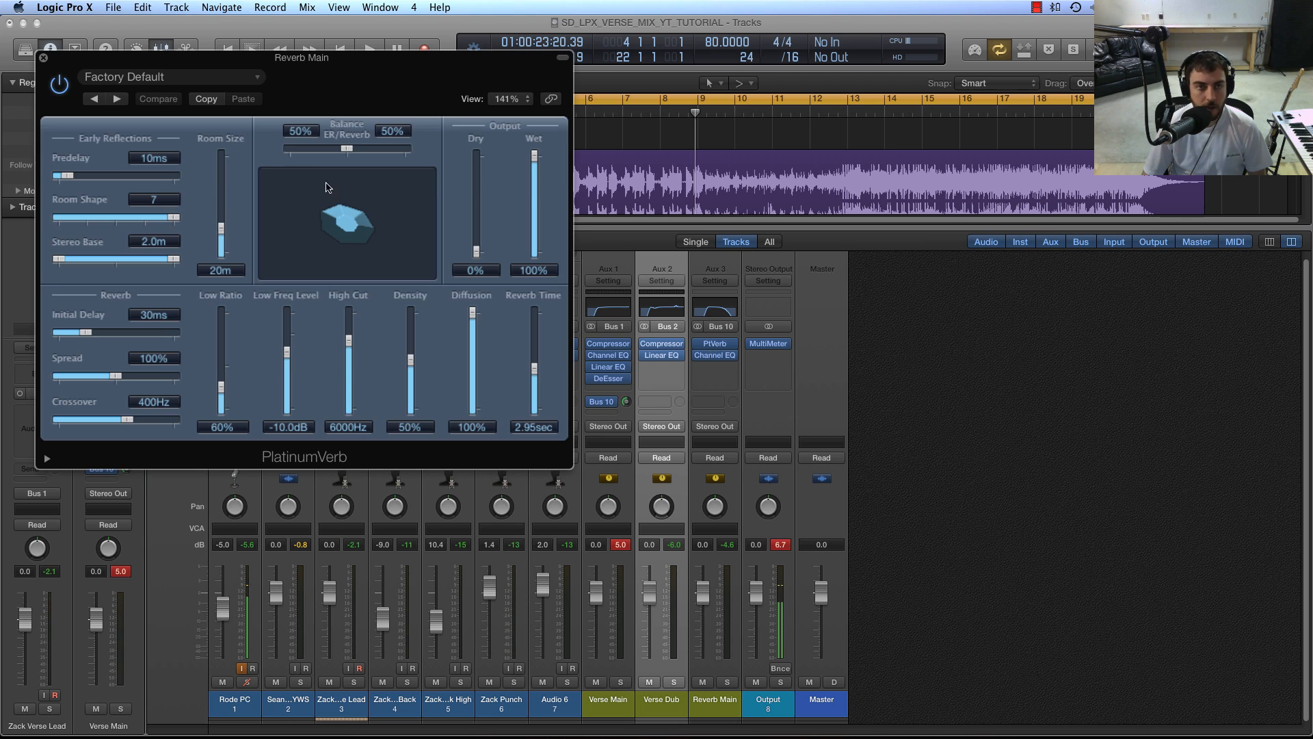
left_click_drag(284, 59, 733, 234)
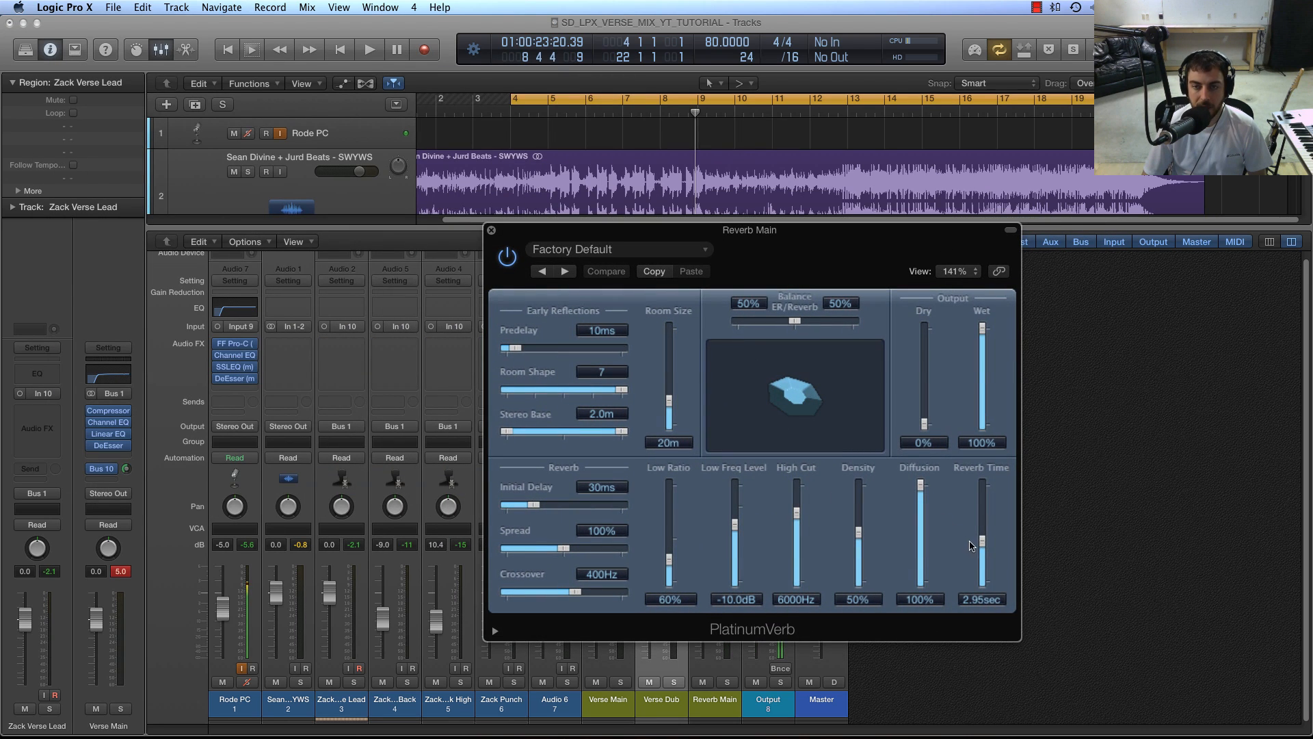
left_click_drag(982, 549, 983, 570)
key("space")
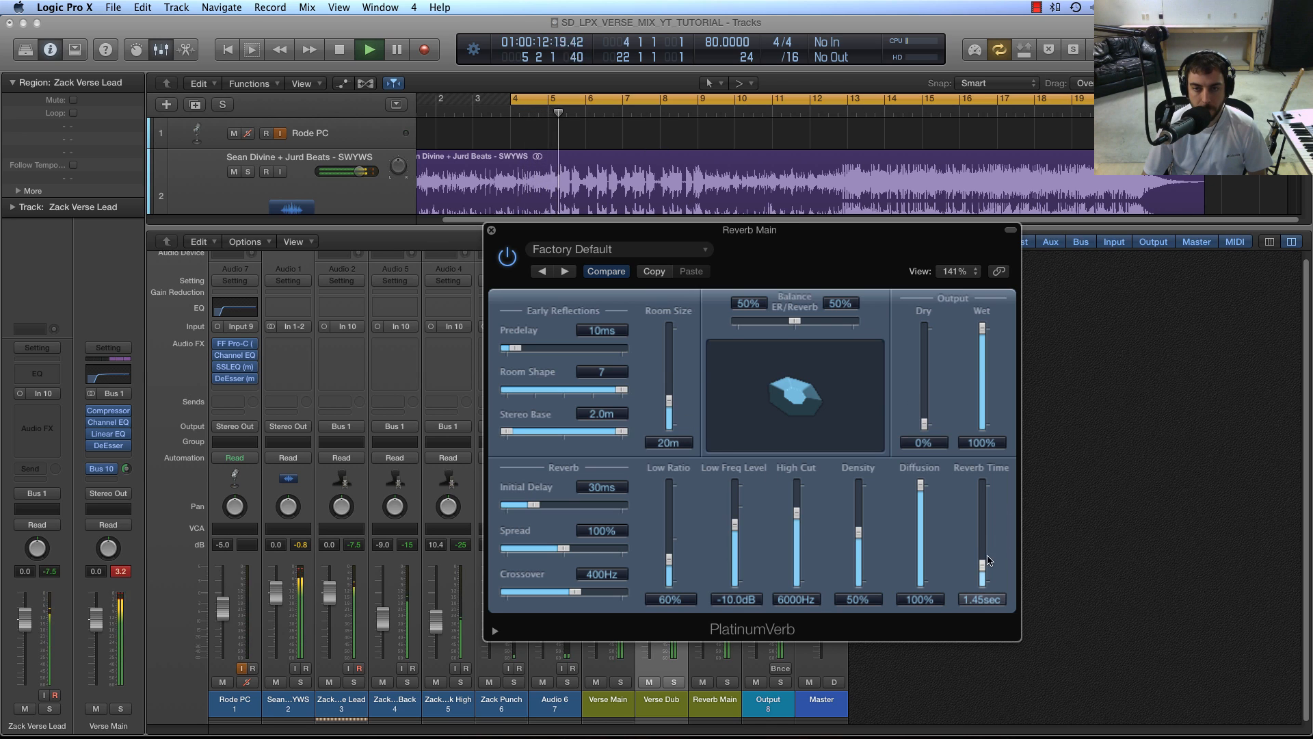
left_click_drag(669, 401, 670, 420)
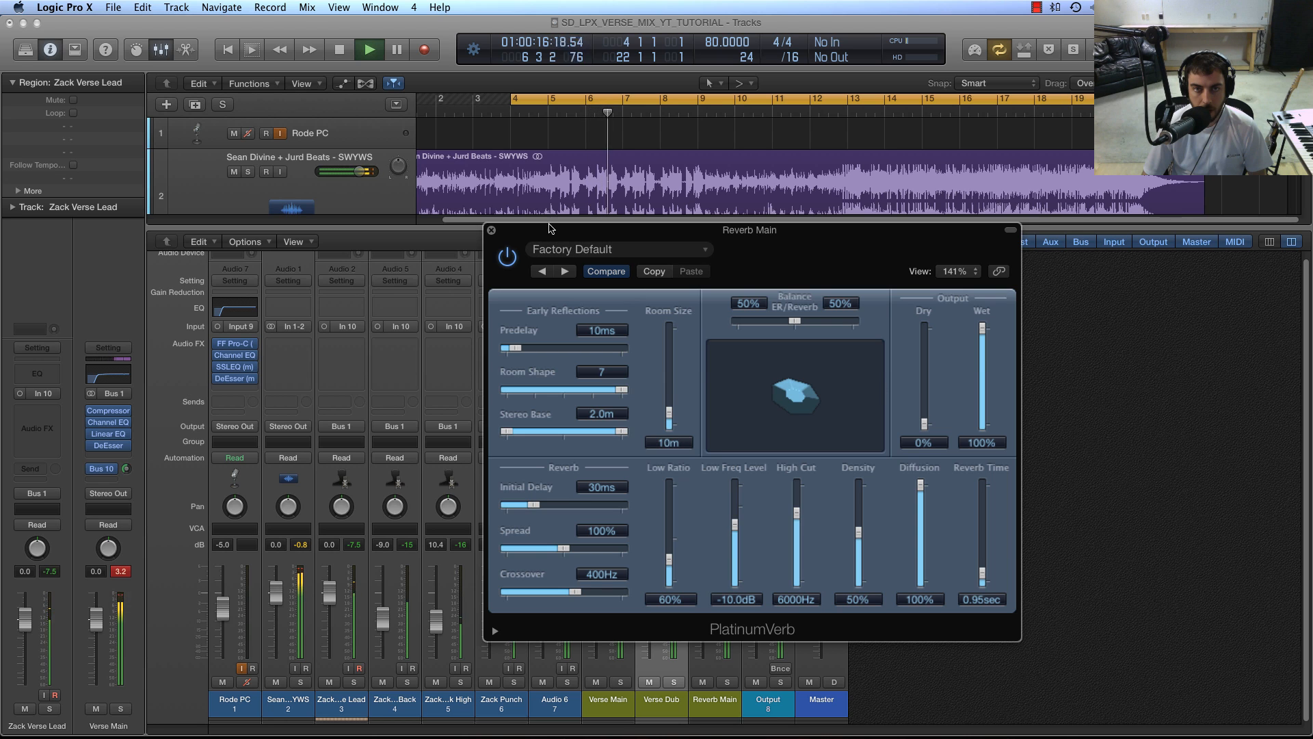
left_click_drag(550, 227, 781, 210)
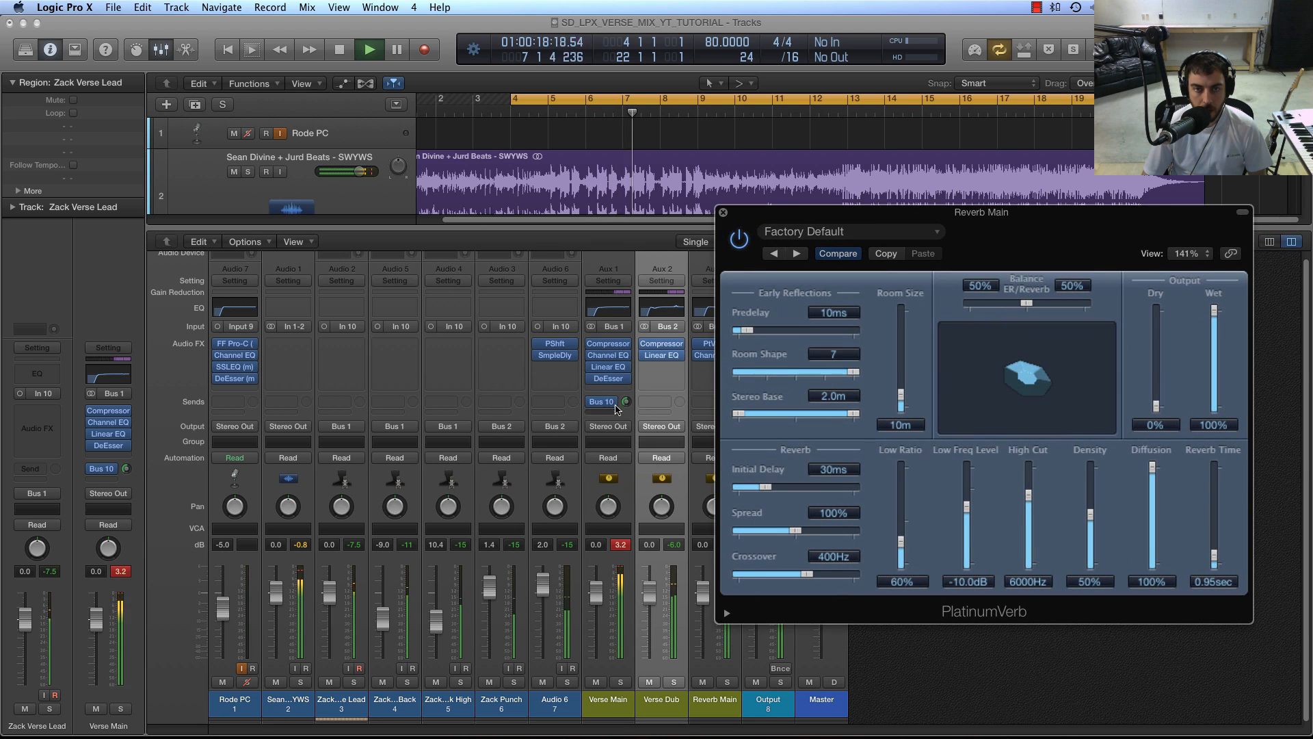
Step: Lower Verse Main's Bus 10 send to -14.2 dB, muting the beat track to judge the reverb level
left_click(616, 405)
left_click_drag(626, 402, 626, 413)
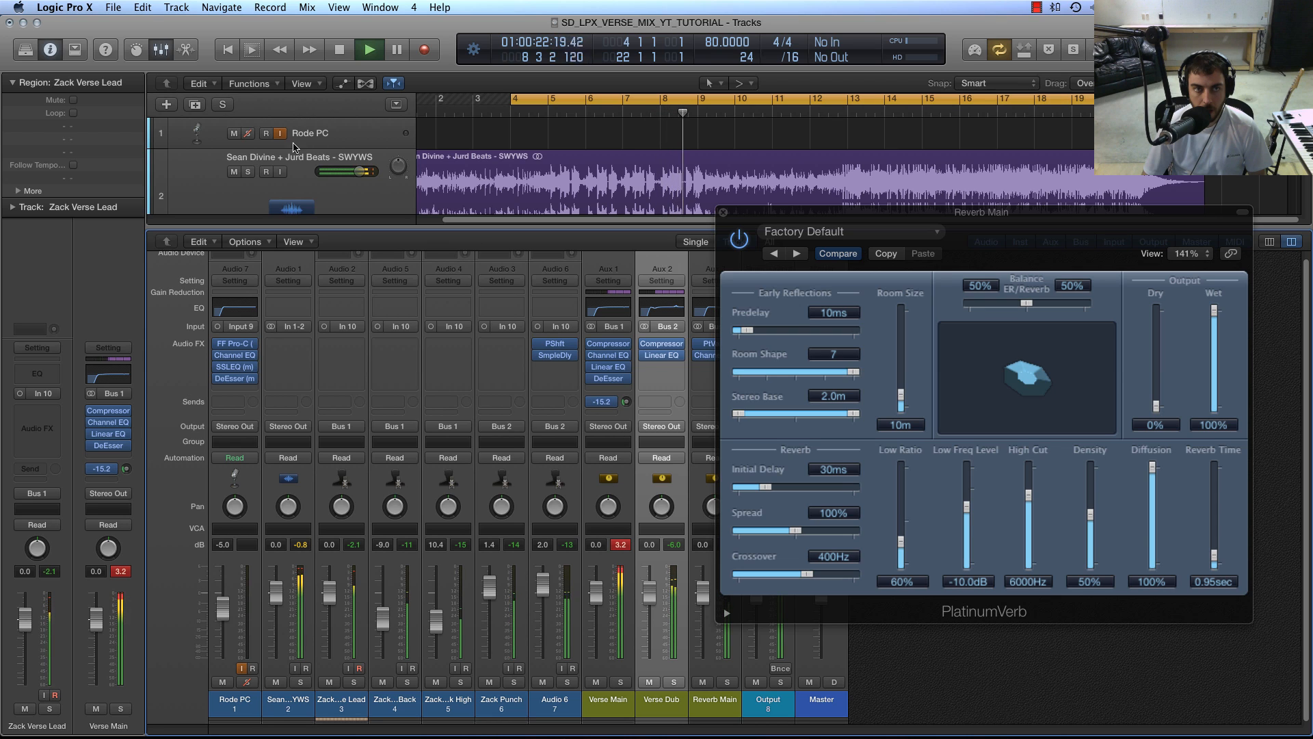
left_click(234, 172)
left_click_drag(626, 402, 626, 401)
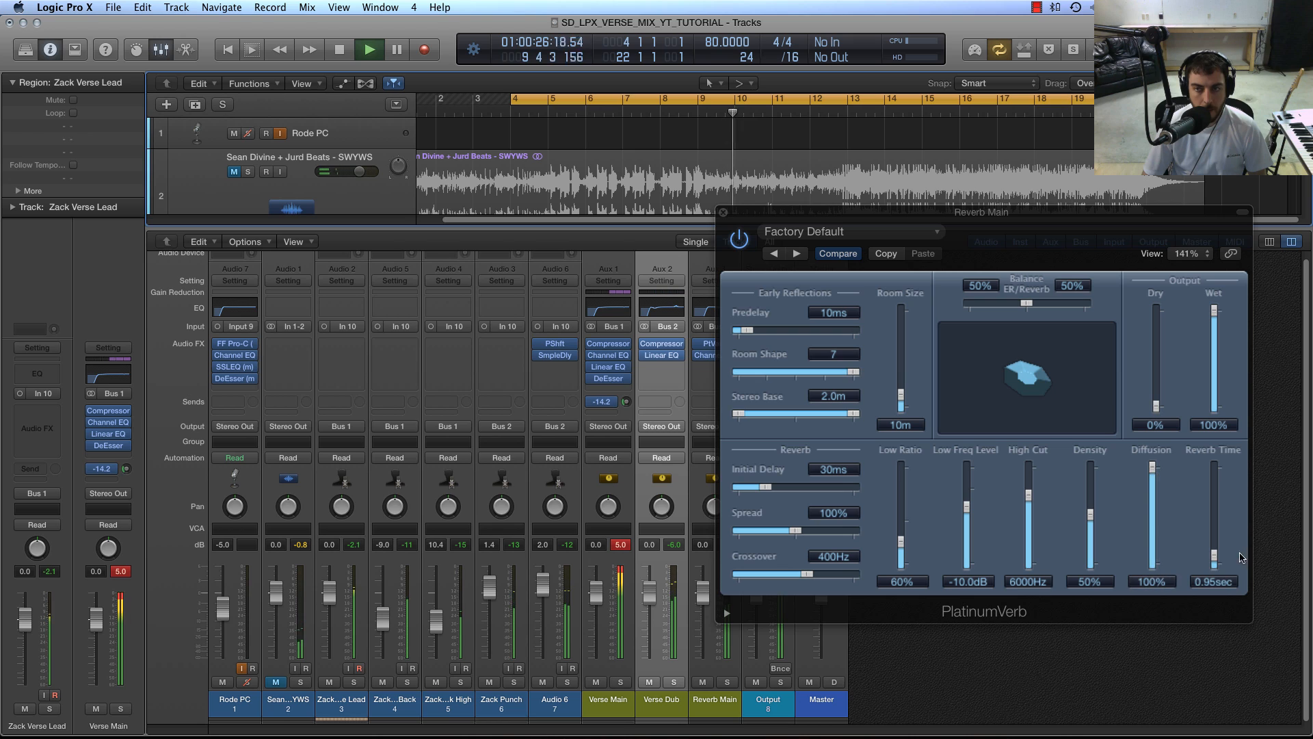
Step: Shorten the PlatinumVerb reverb time to 0.85 sec, set Verse Main's Bus 10 send to -15.4 dB, and unmute the beat track
left_click_drag(1216, 565, 1216, 565)
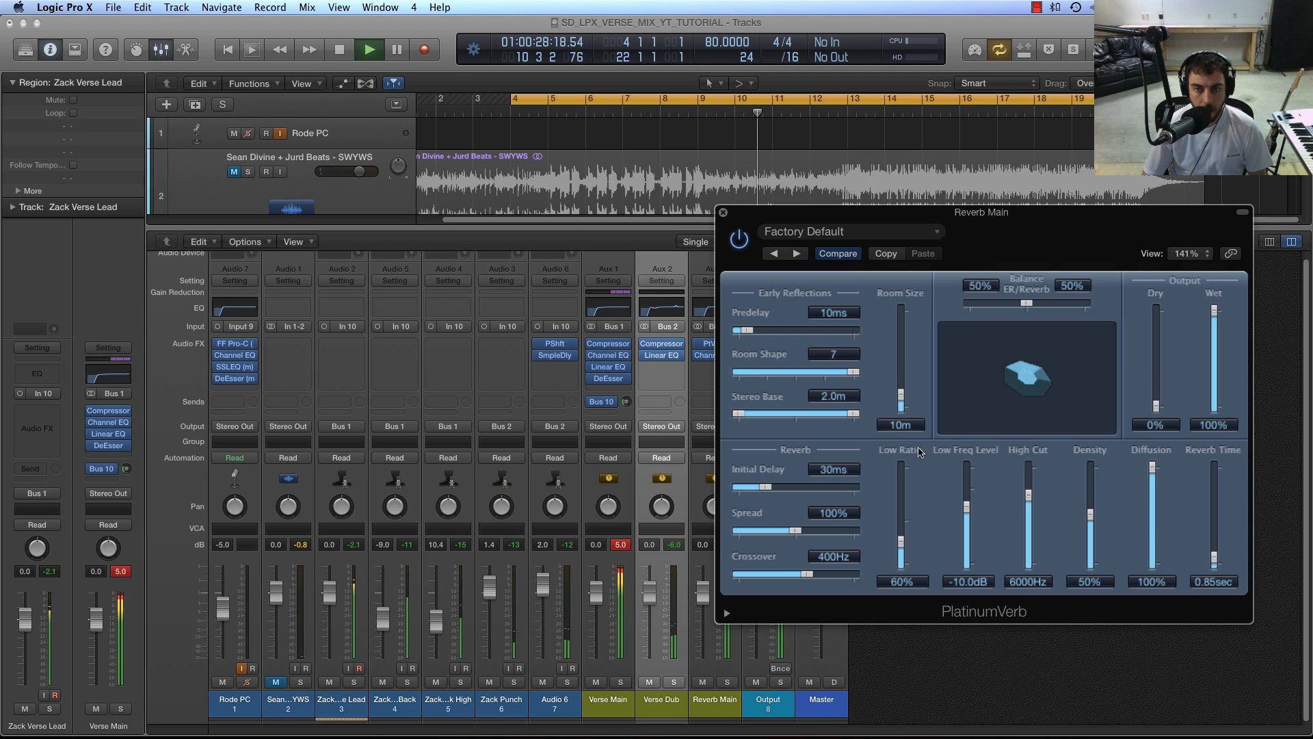
left_click_drag(626, 403, 628, 407)
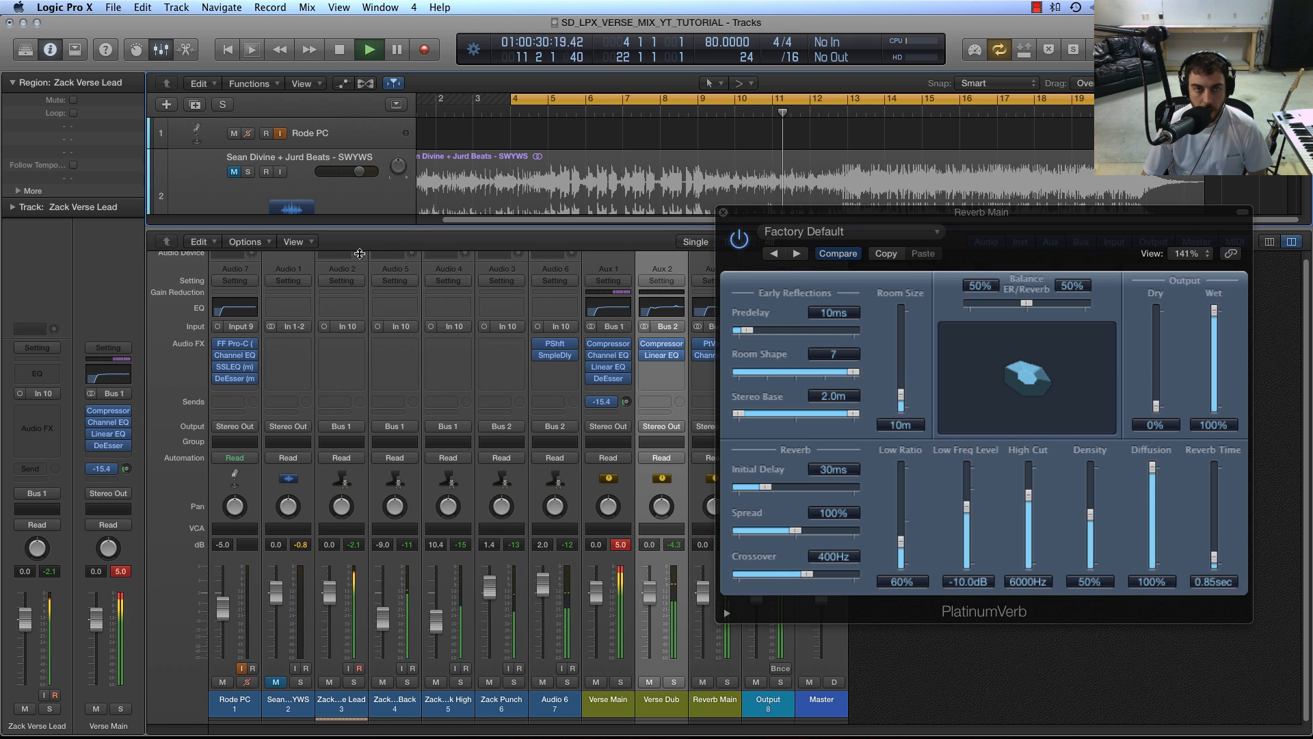
left_click(231, 172)
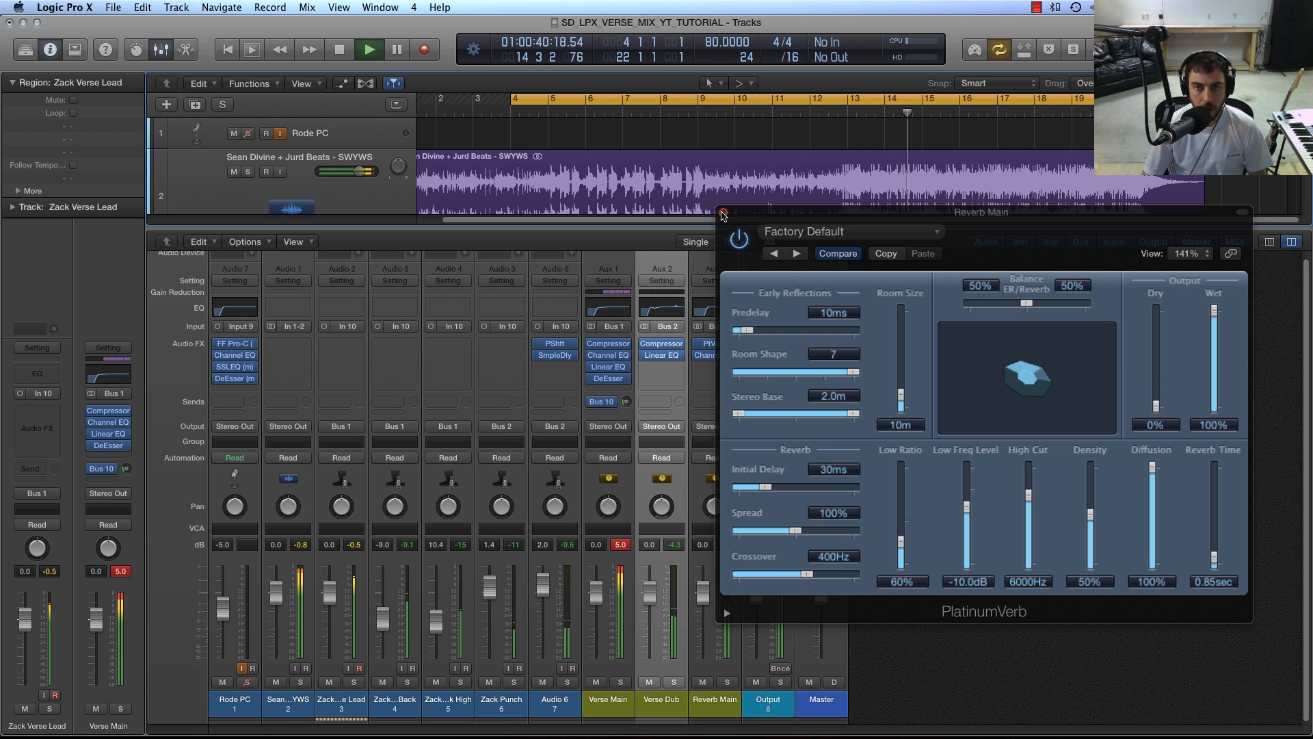
Step: Stop playback, close the PlatinumVerb, add a Bus 11 send to Verse Main, and name its new aux Delay
key("space")
left_click(722, 215)
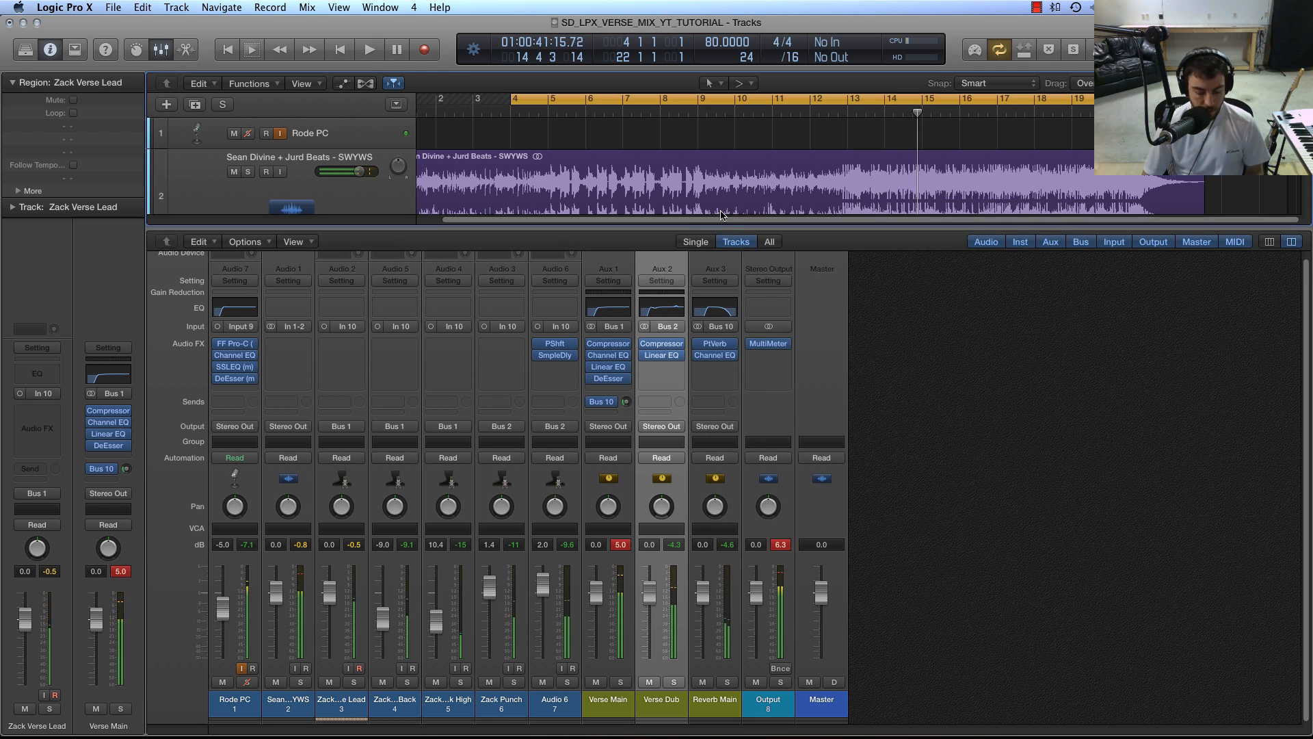
left_click(605, 415)
mouse_move(612, 473)
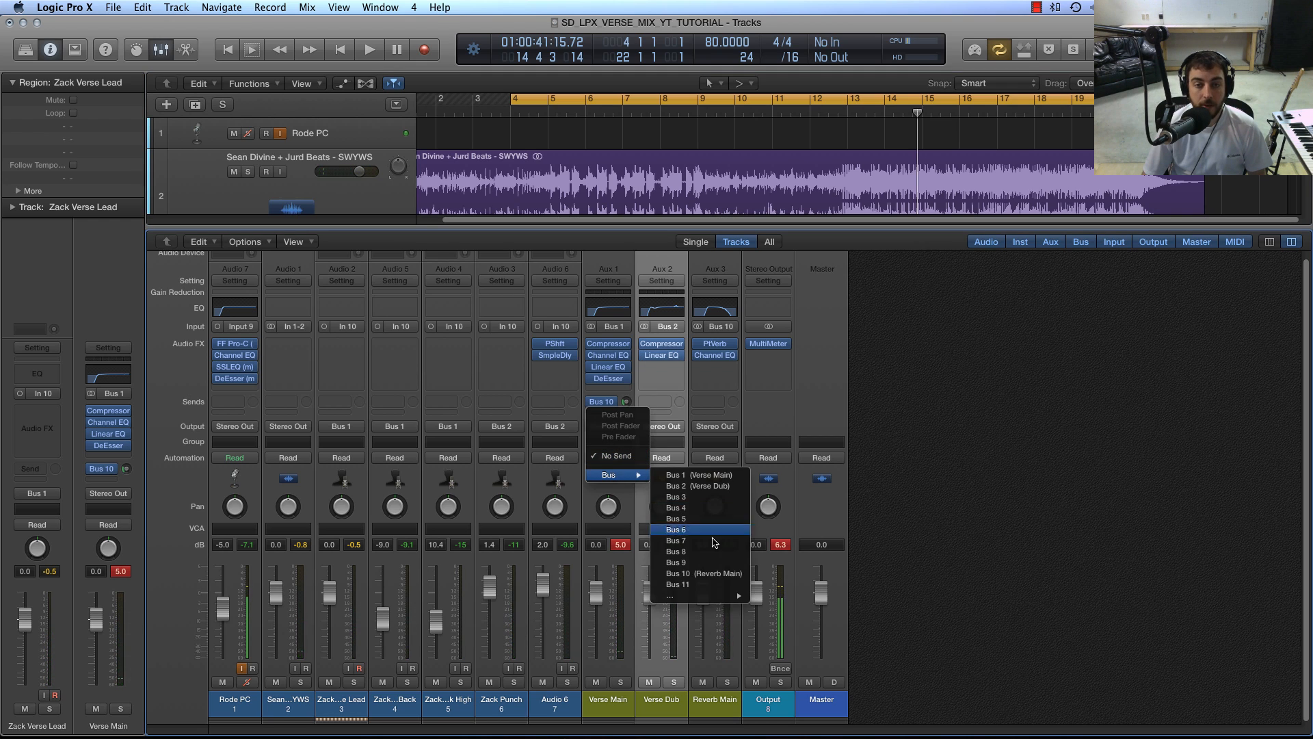
left_click(705, 586)
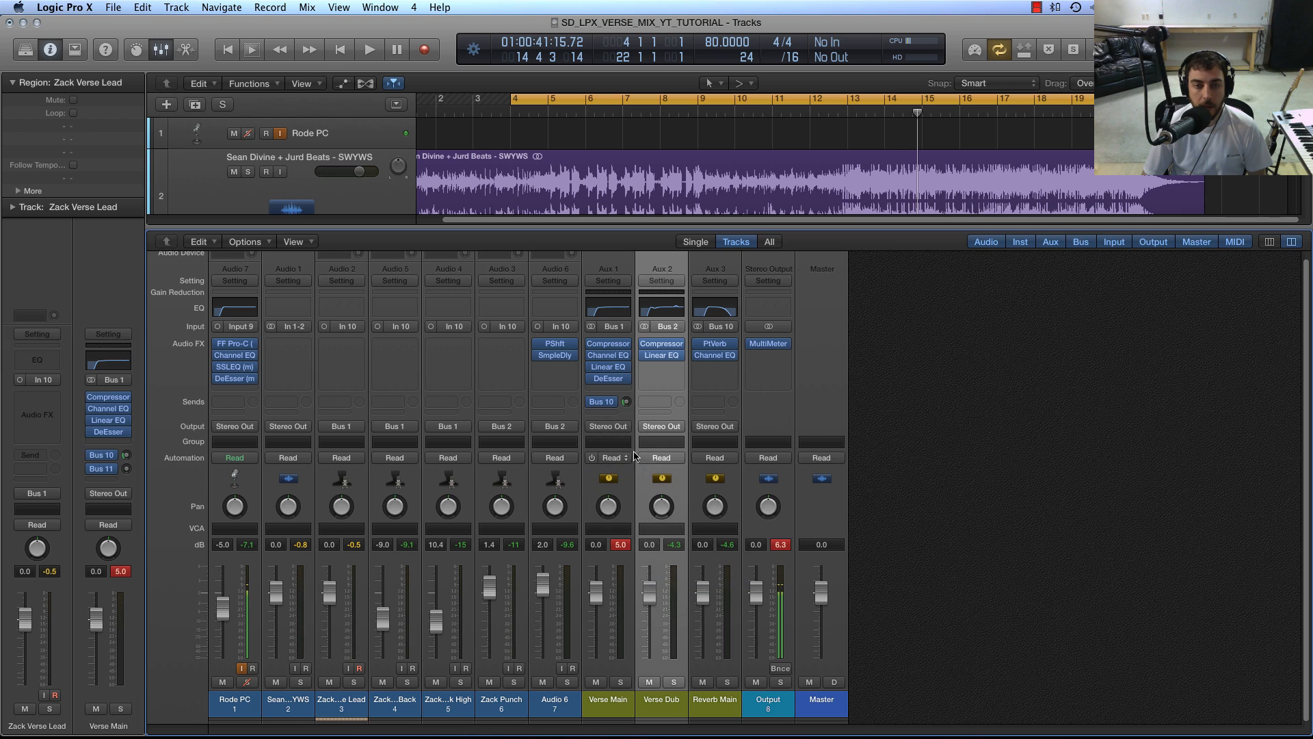
double_click(773, 705)
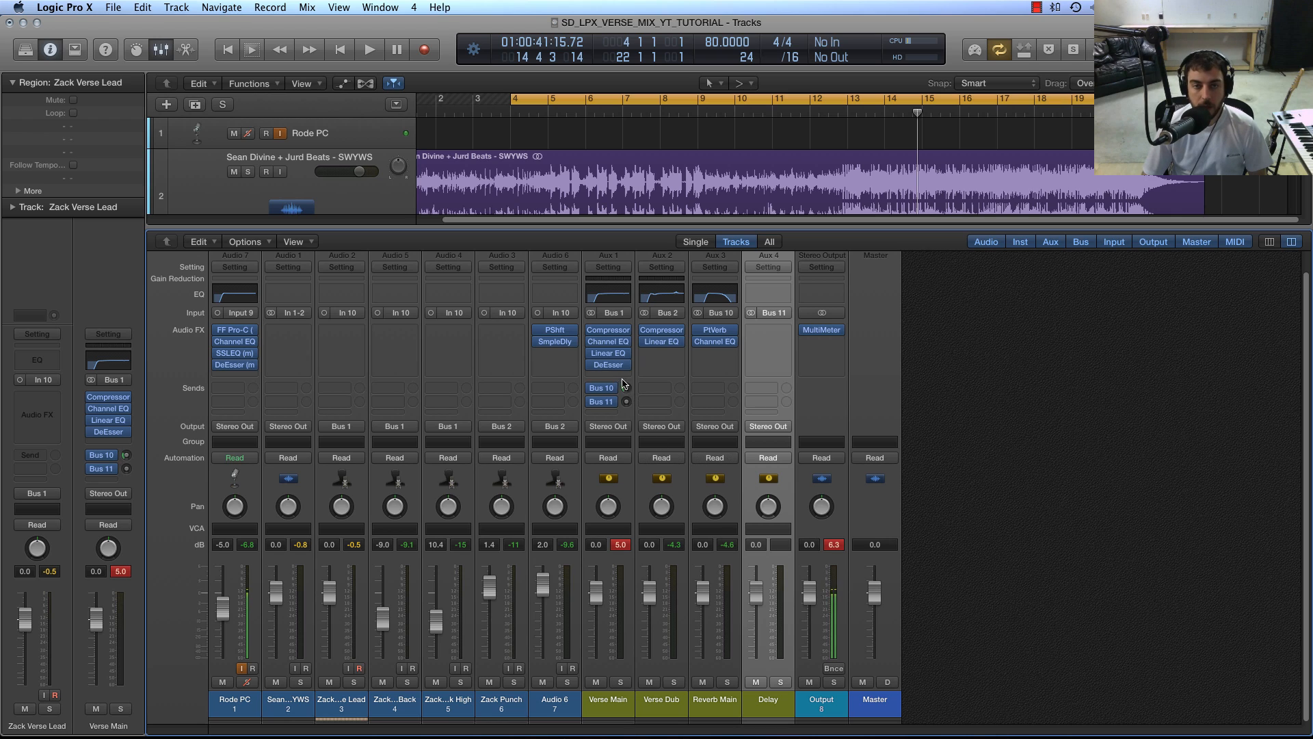
Step: Insert a Stereo Delay as the first effect on the Delay aux
left_click(790, 330)
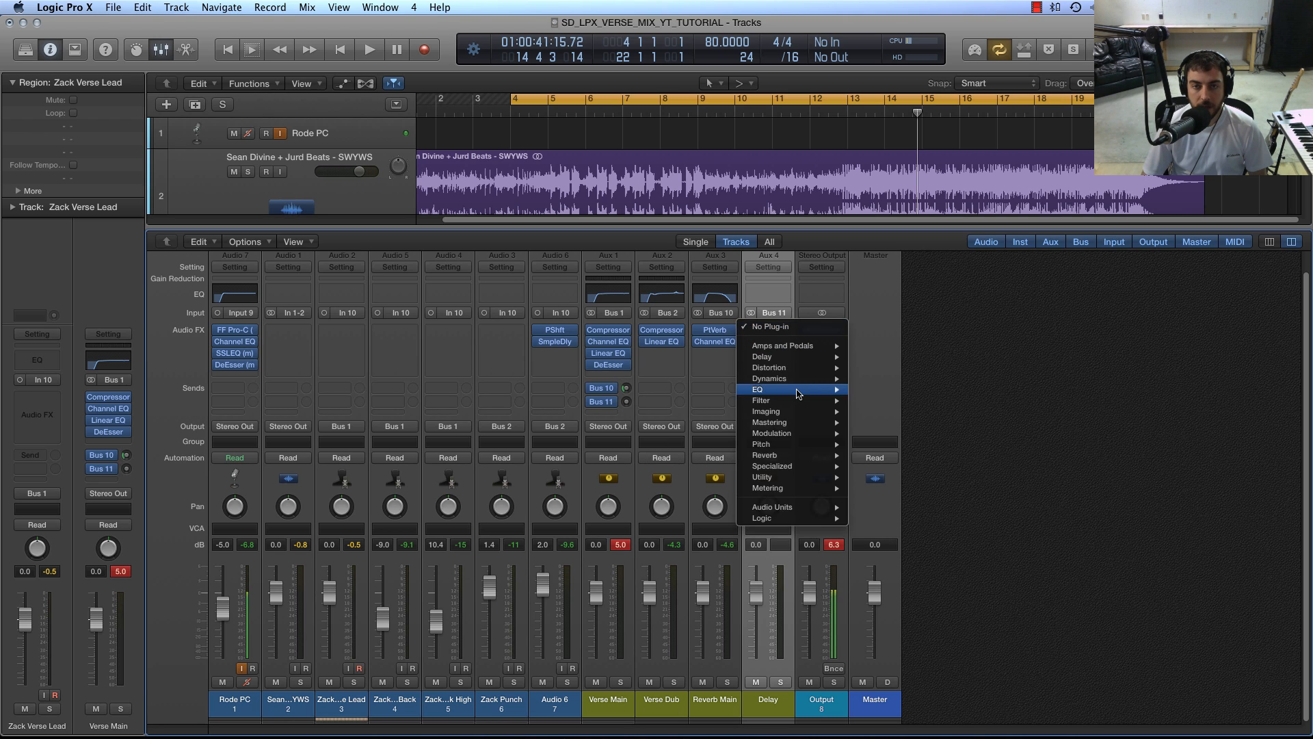
mouse_move(795, 368)
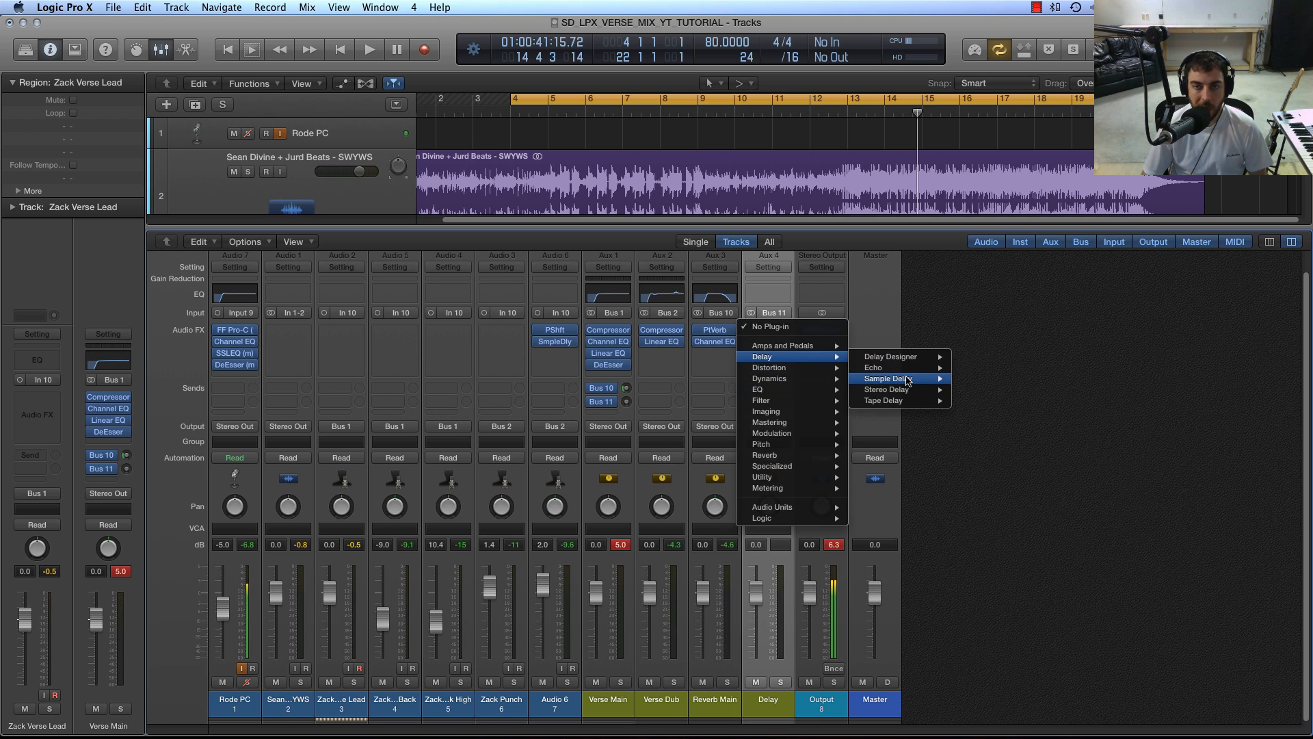
mouse_move(889, 389)
left_click(979, 390)
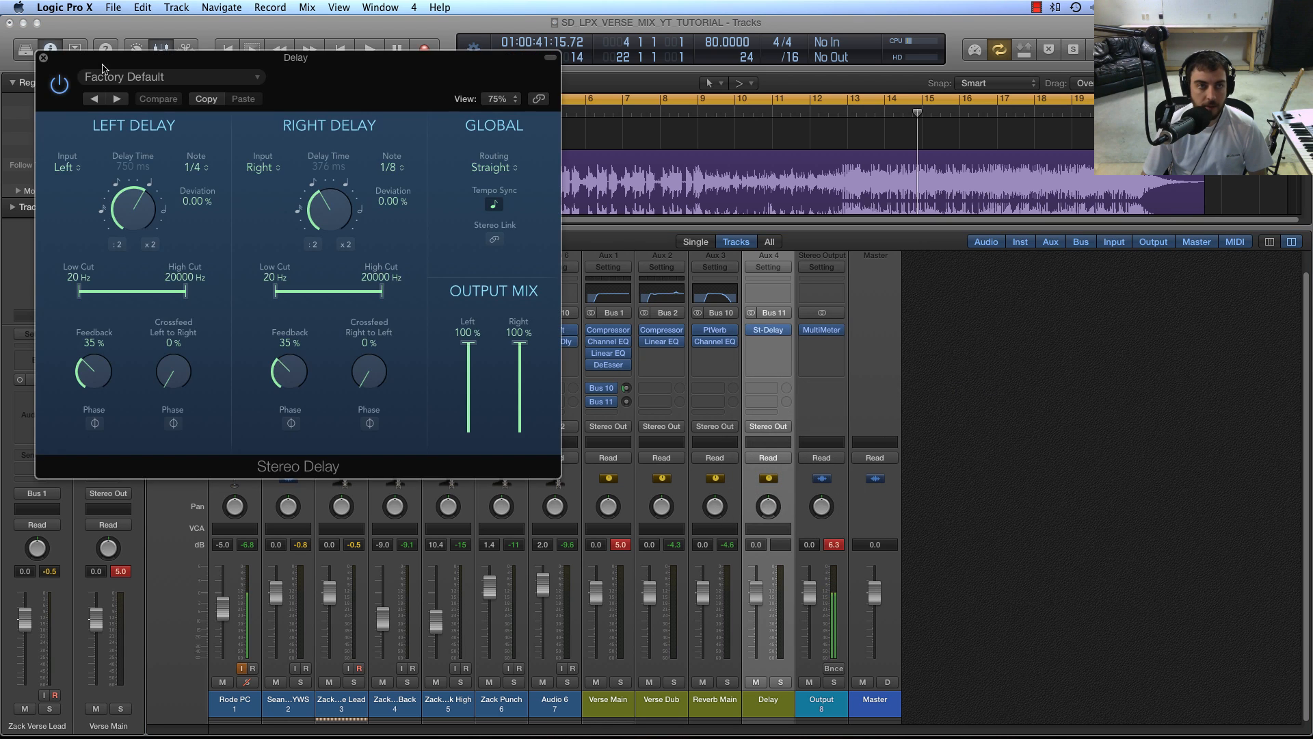
left_click_drag(104, 66, 802, 207)
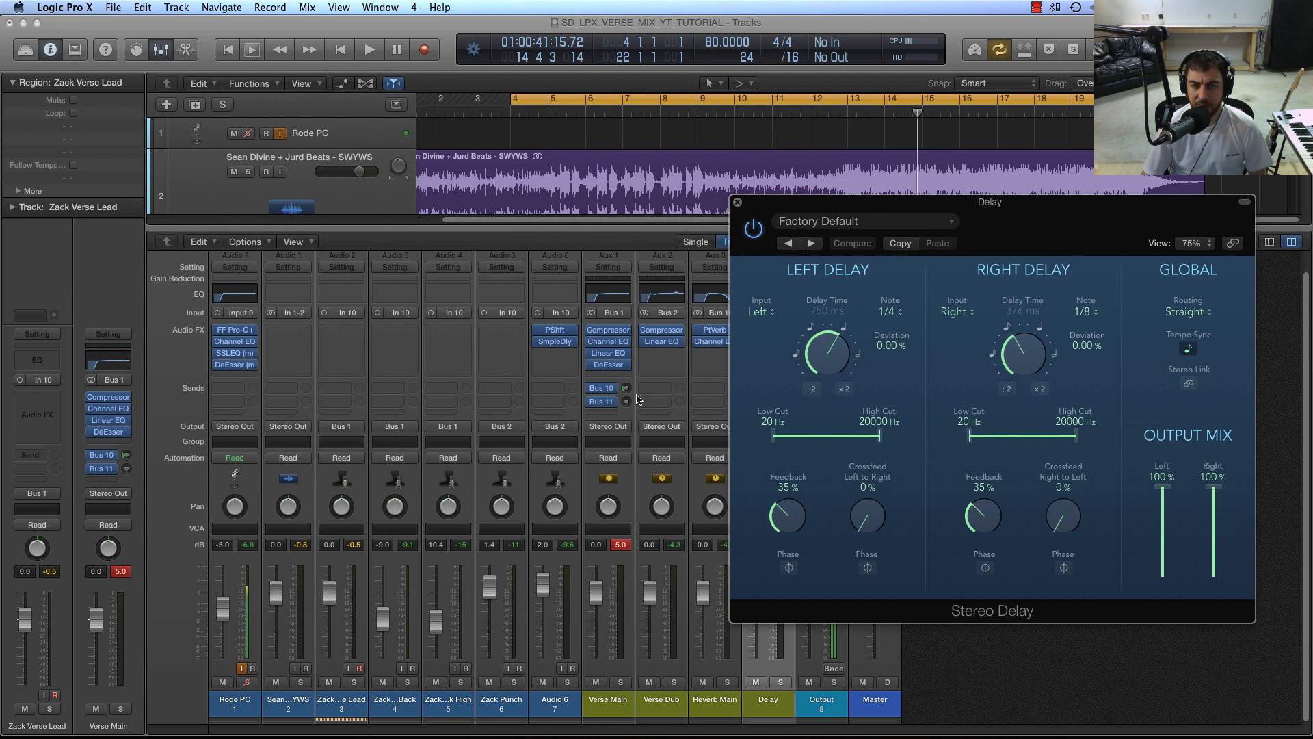
Step: Set Verse Main's Bus 11 send to -7.6 dB and mute the beat track during playback
left_click_drag(629, 401, 635, 342)
key("space")
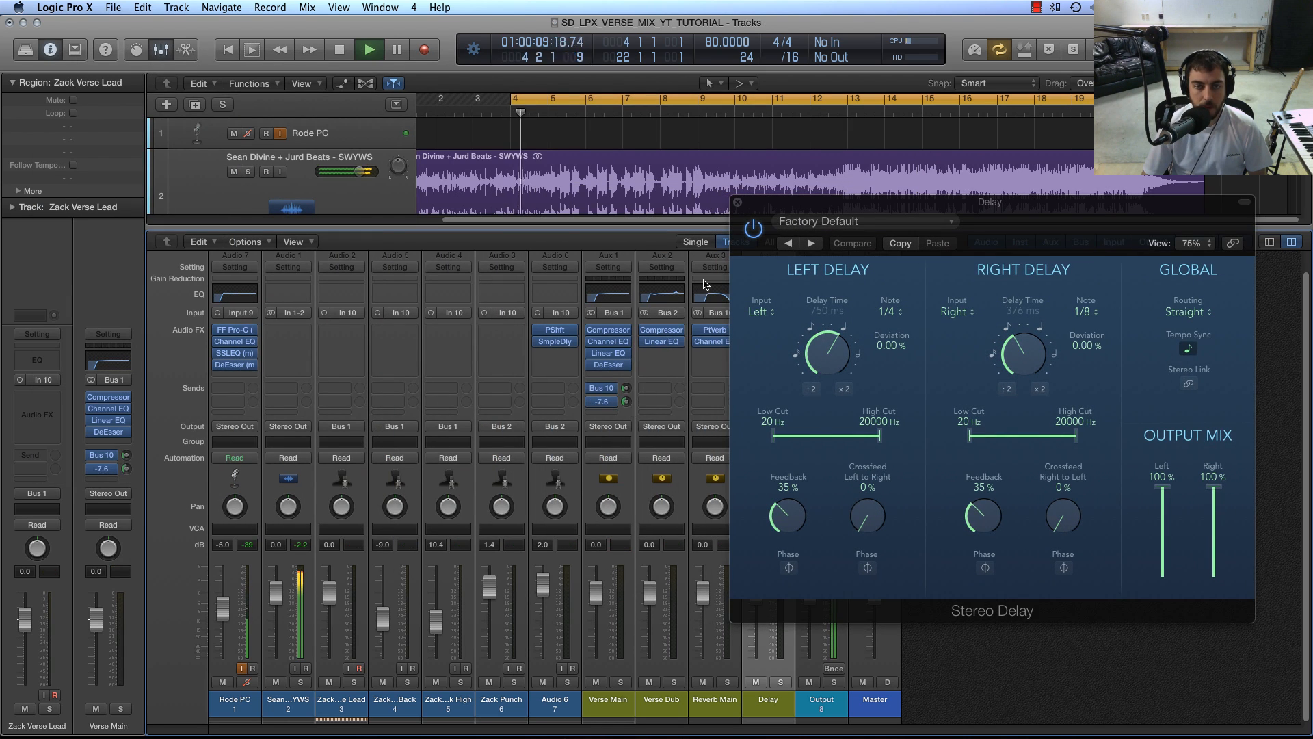
left_click_drag(733, 205, 575, 202)
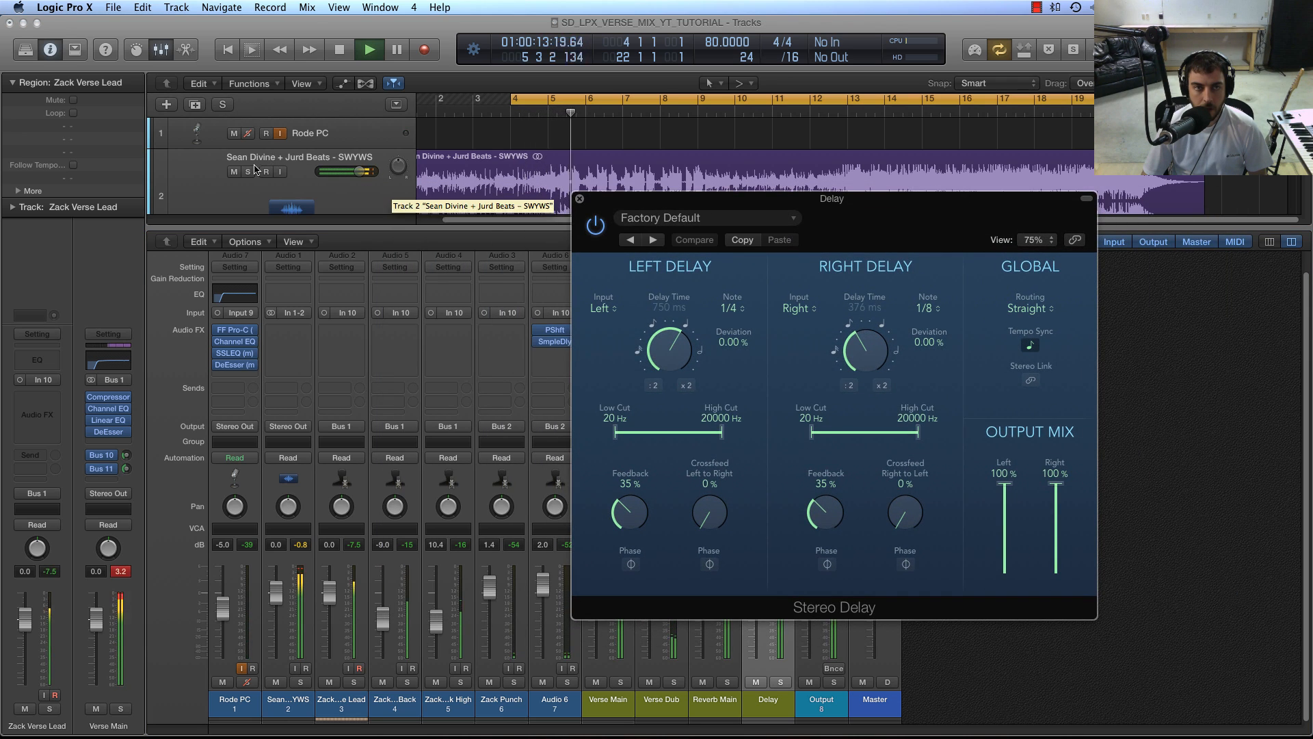
left_click(234, 172)
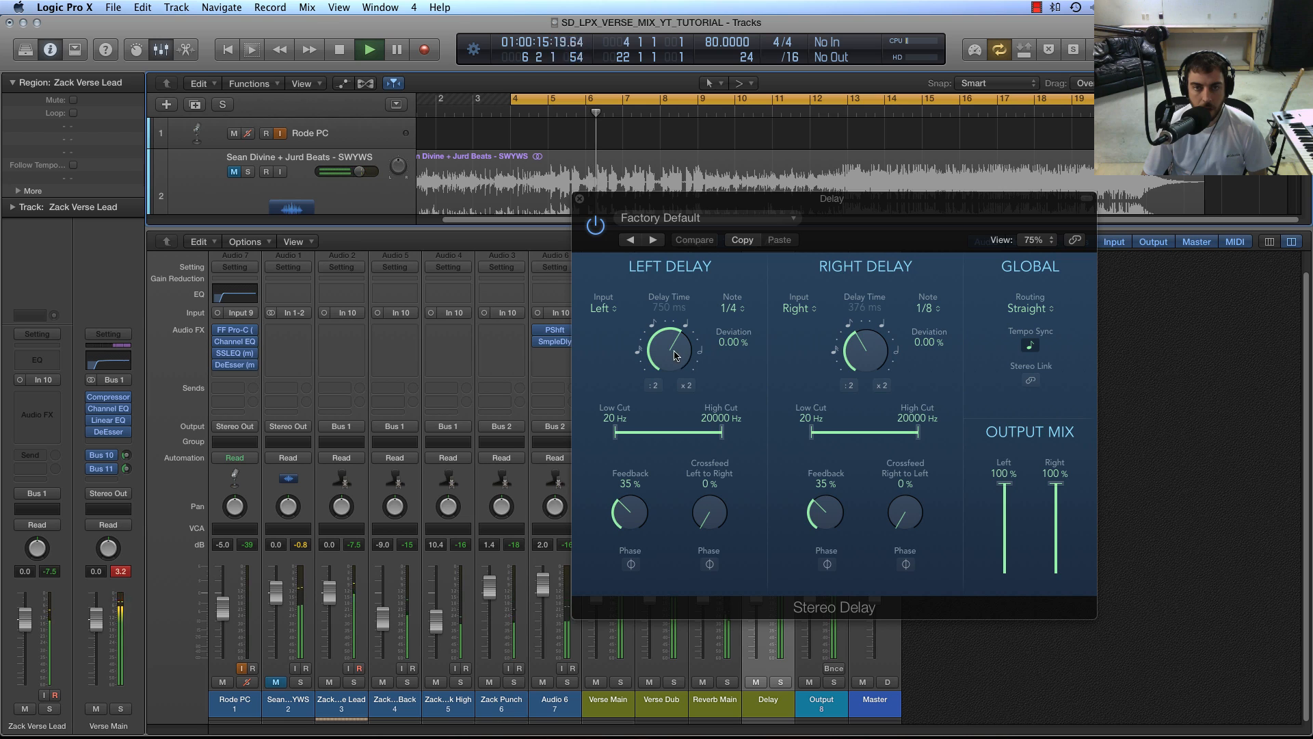
Step: Set both delay times to 1/16, with deviations of 0.33% left and +2.67% right, and output mix to 19% left and 20% right
left_click_drag(658, 338, 653, 456)
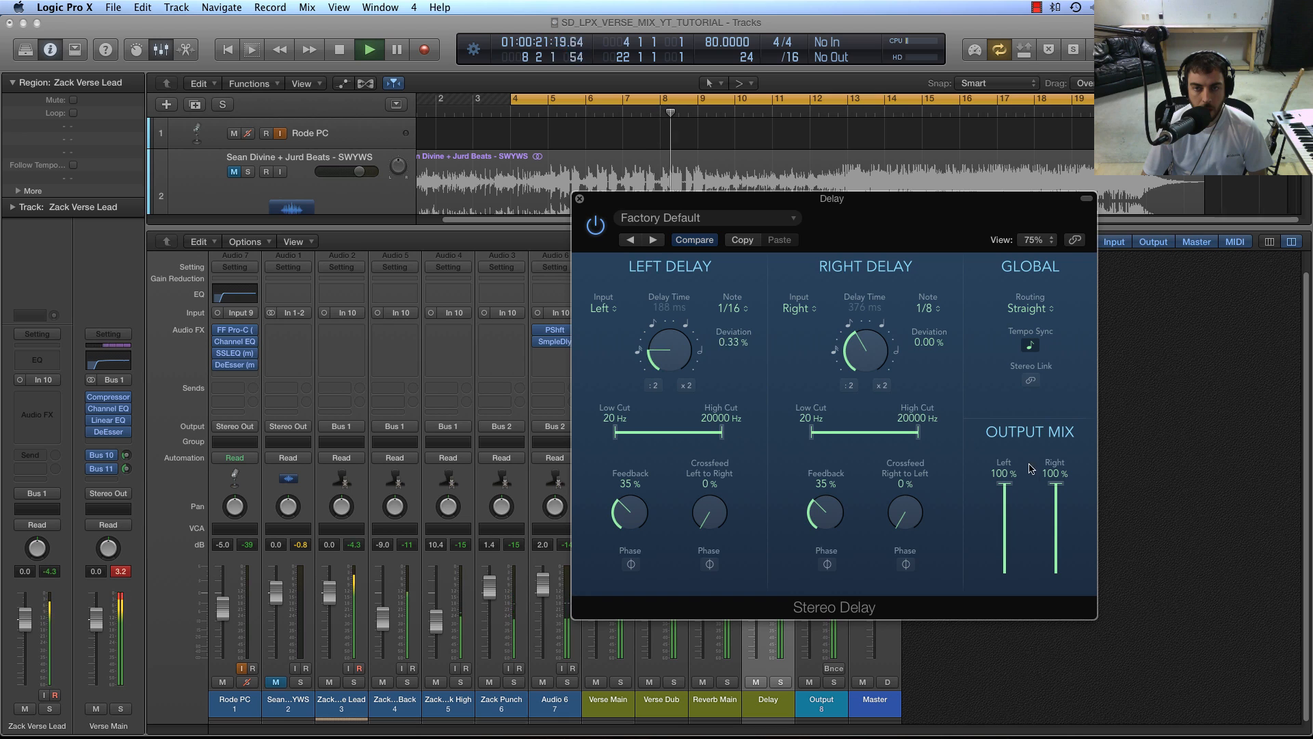
left_click_drag(1056, 483, 1053, 558)
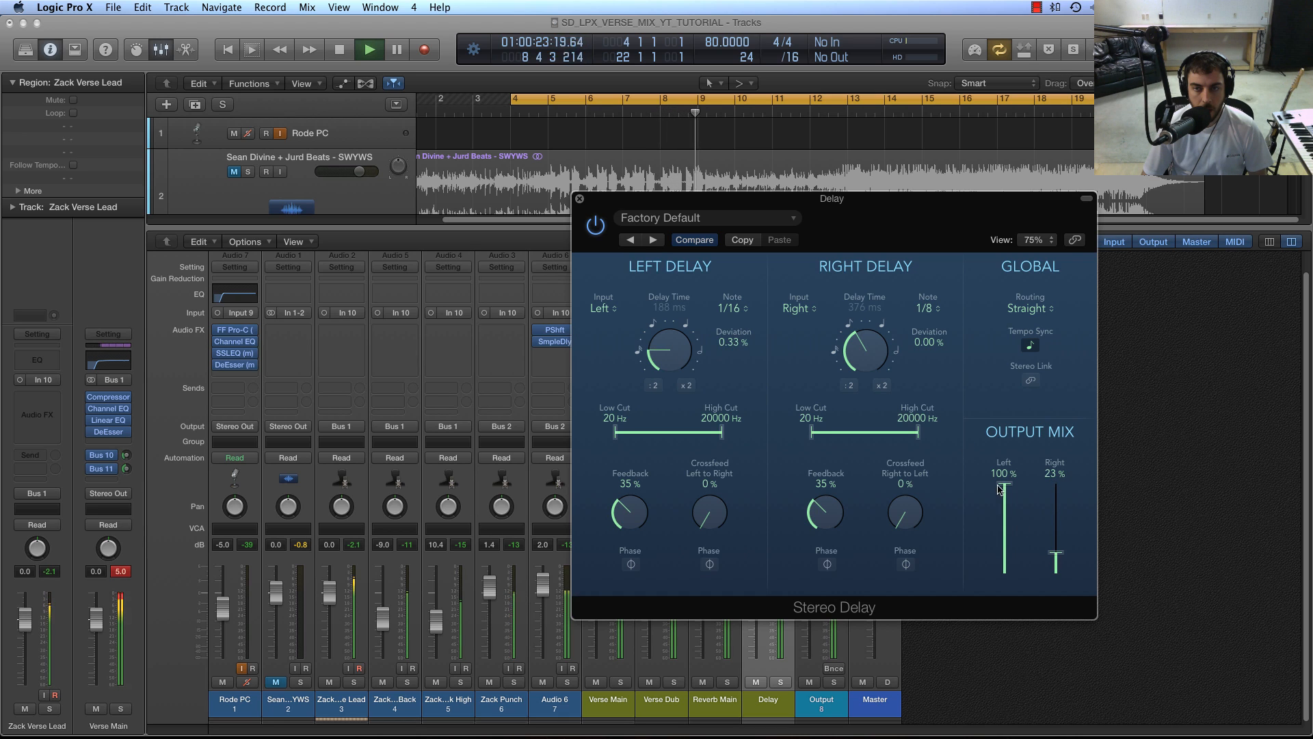
left_click_drag(1000, 487, 1058, 564)
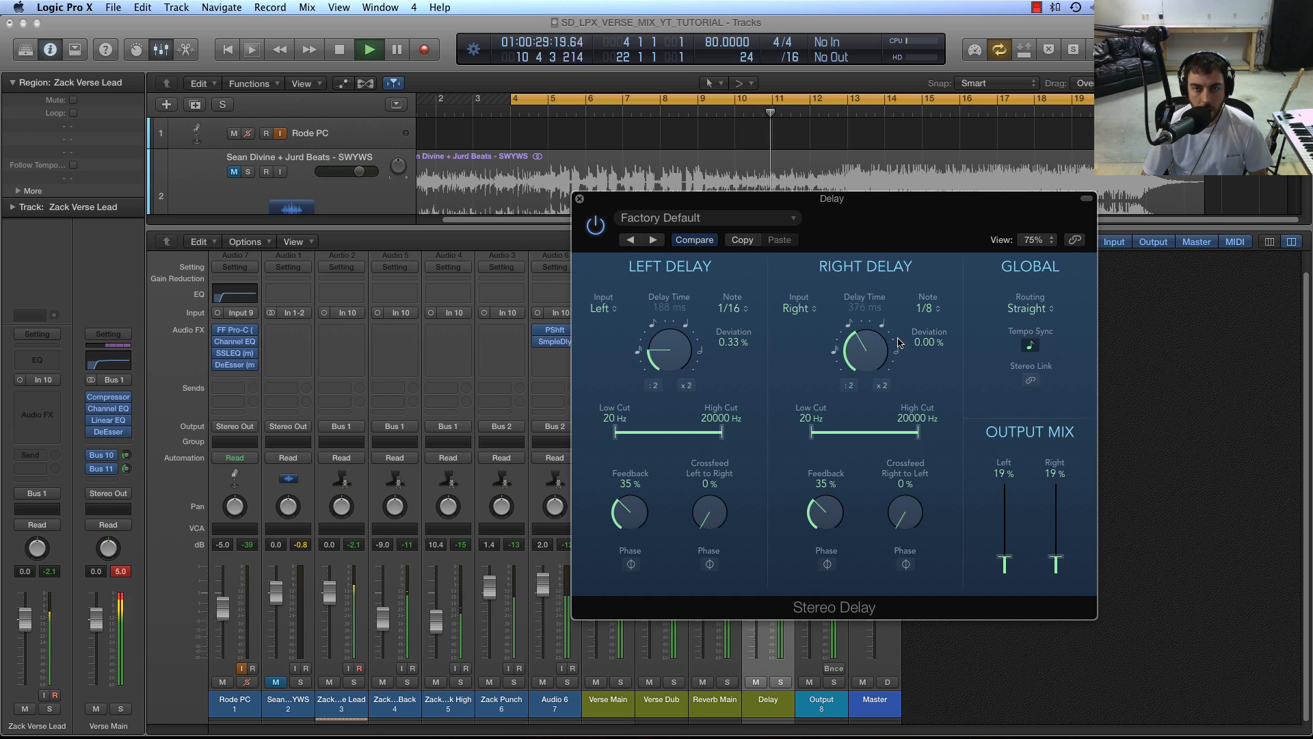
left_click_drag(861, 345, 854, 400)
left_click_drag(1057, 558, 1057, 557)
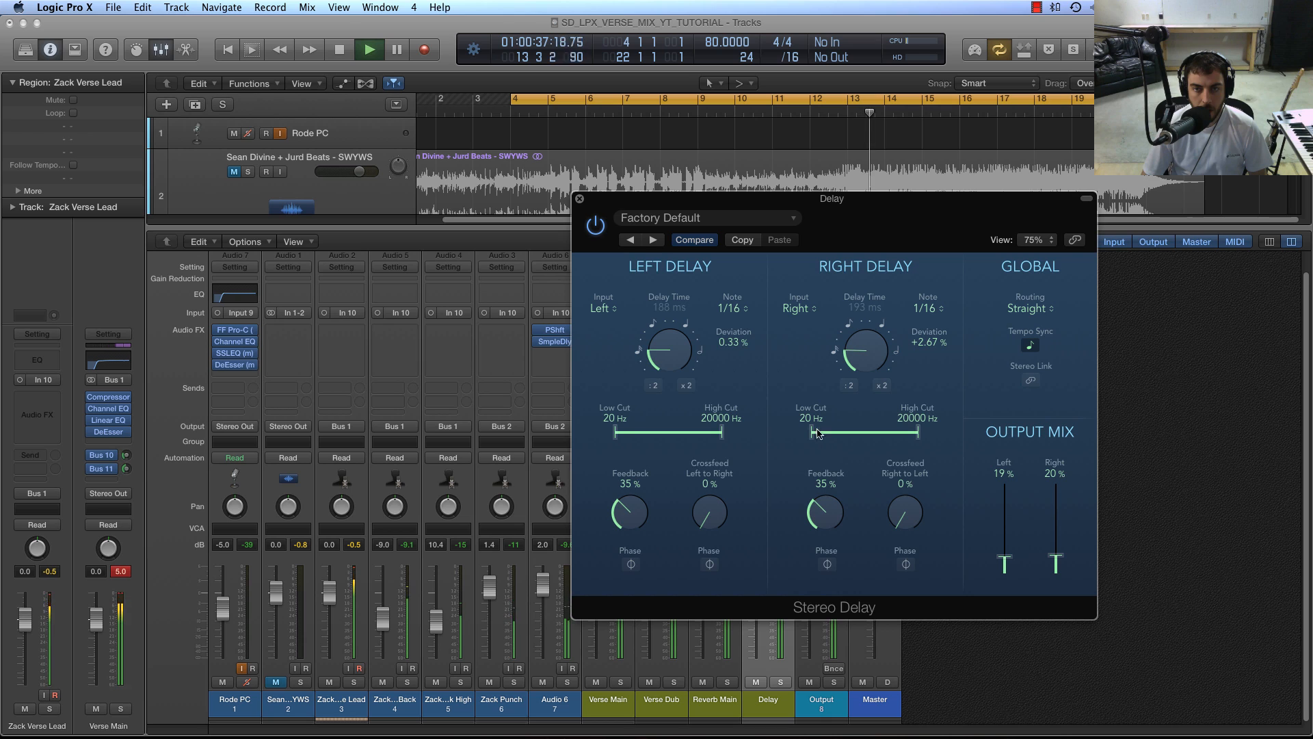
Step: Set the Stereo Delay's low cut to 1300 Hz left and 580 Hz right, and output mix to 14% left and 19% right
left_click_drag(813, 437, 842, 437)
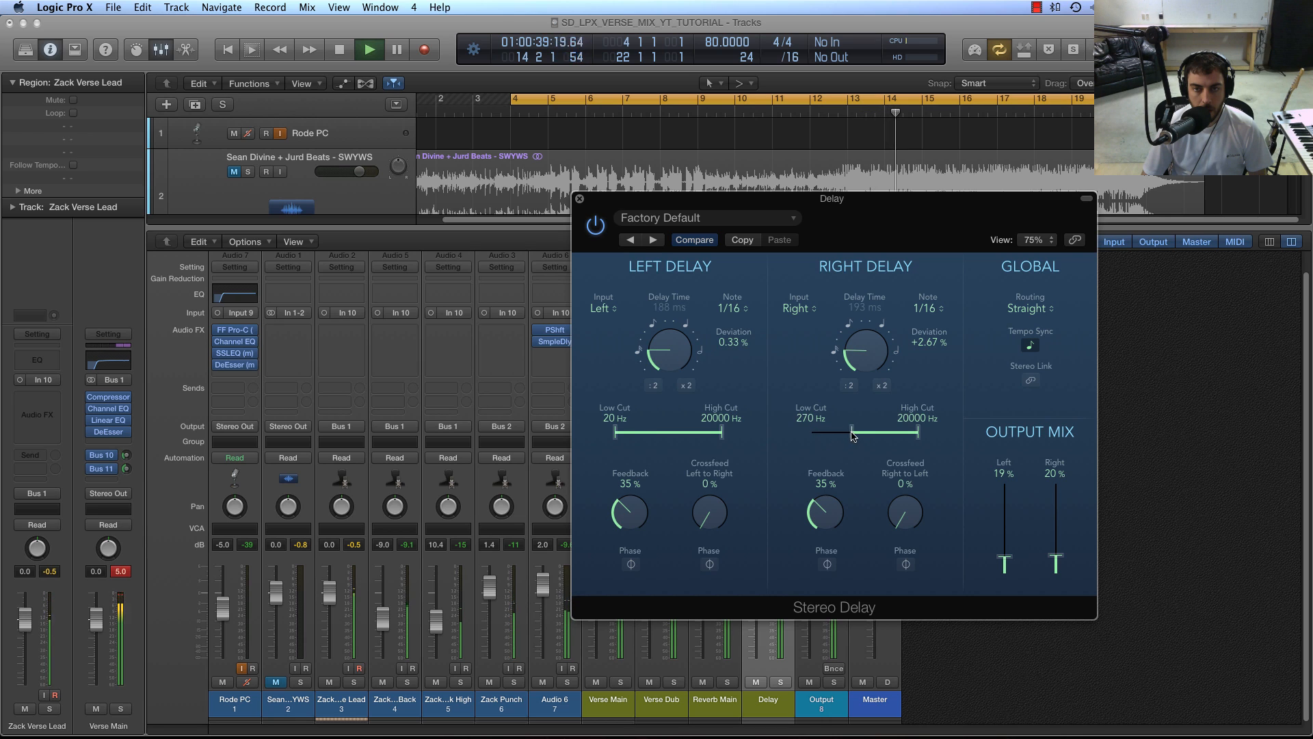
left_click_drag(615, 435, 683, 439)
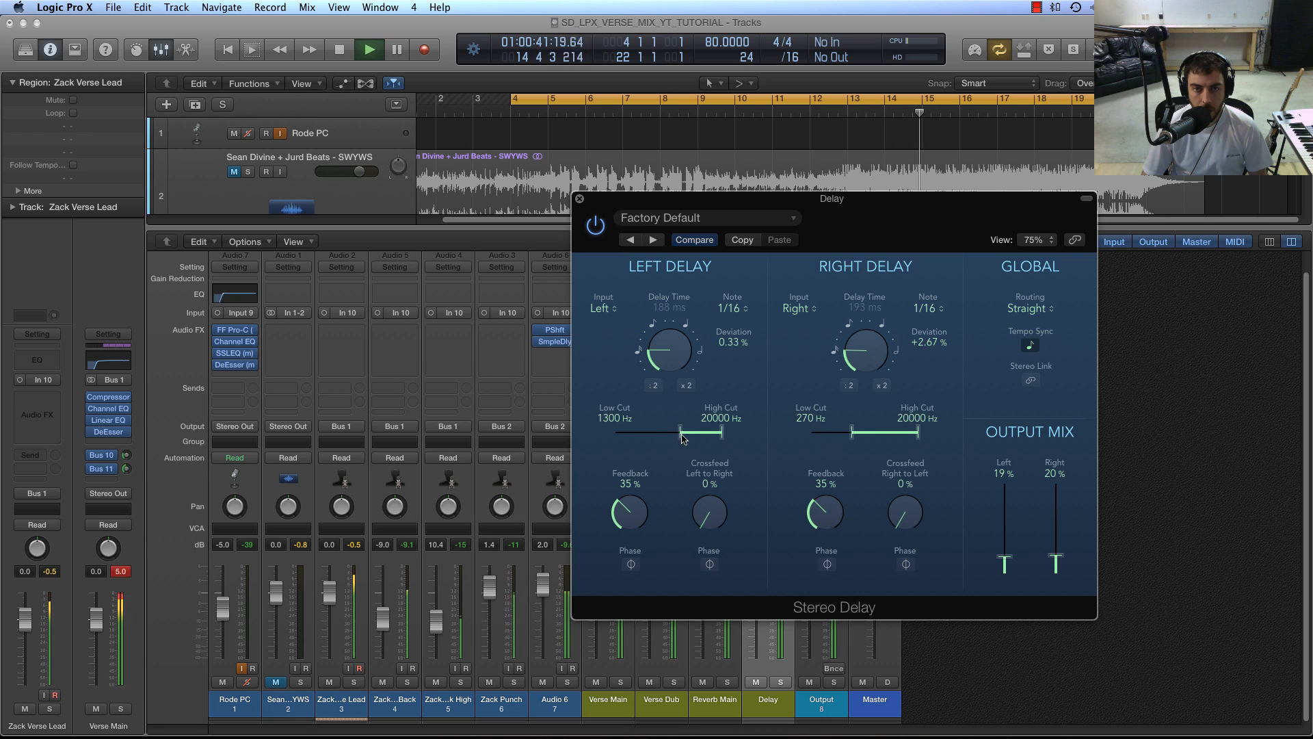
left_click_drag(858, 436, 867, 436)
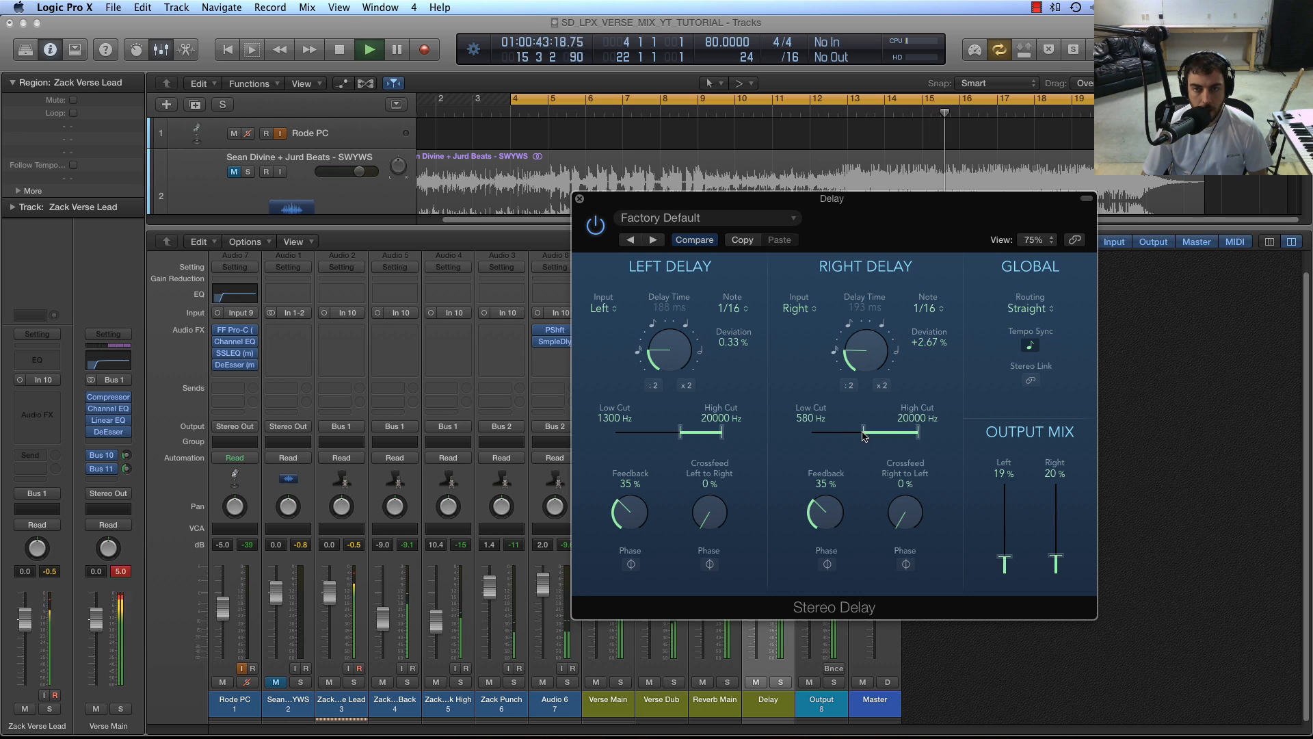
mouse_move(1056, 571)
left_mouse_down()
mouse_move(1057, 555)
mouse_move(1005, 563)
mouse_move(1061, 563)
left_mouse_up()
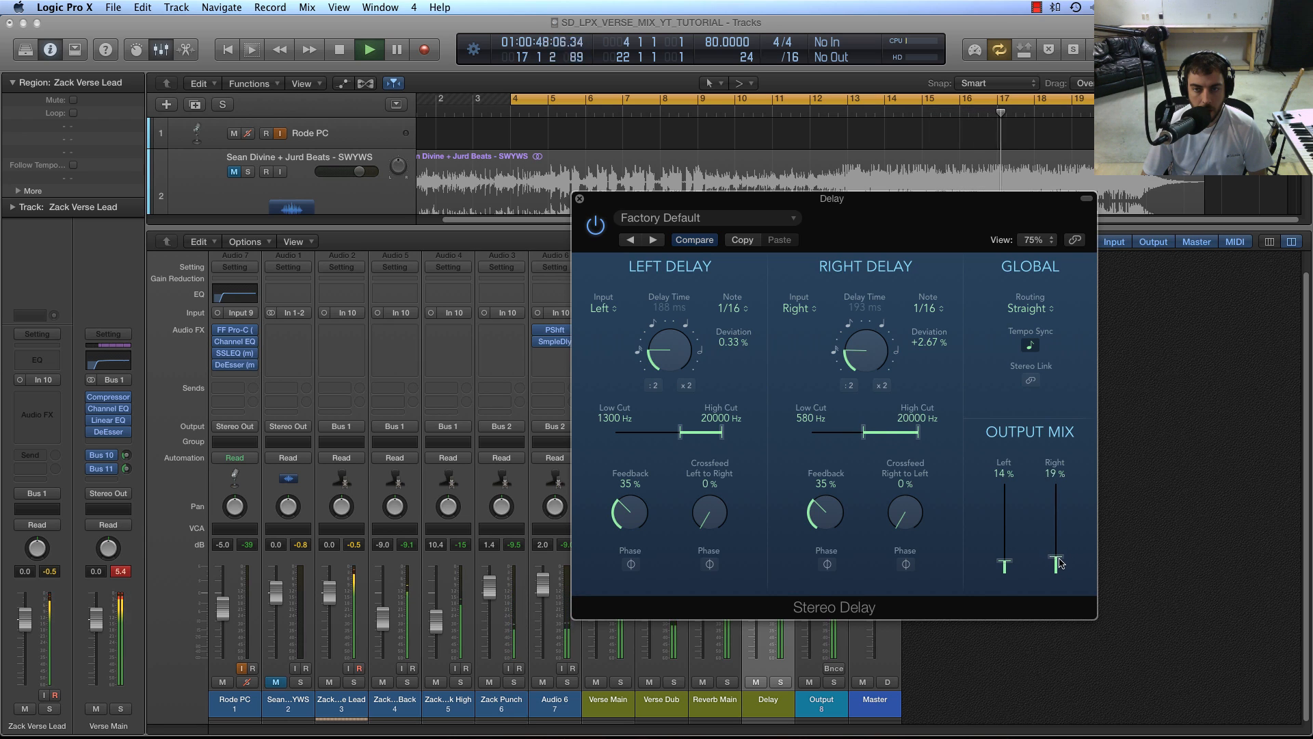
Step: Unmute the beat track, close the Stereo Delay, and fine-tune Verse Main's Bus 11 send level against the beat
left_click(239, 171)
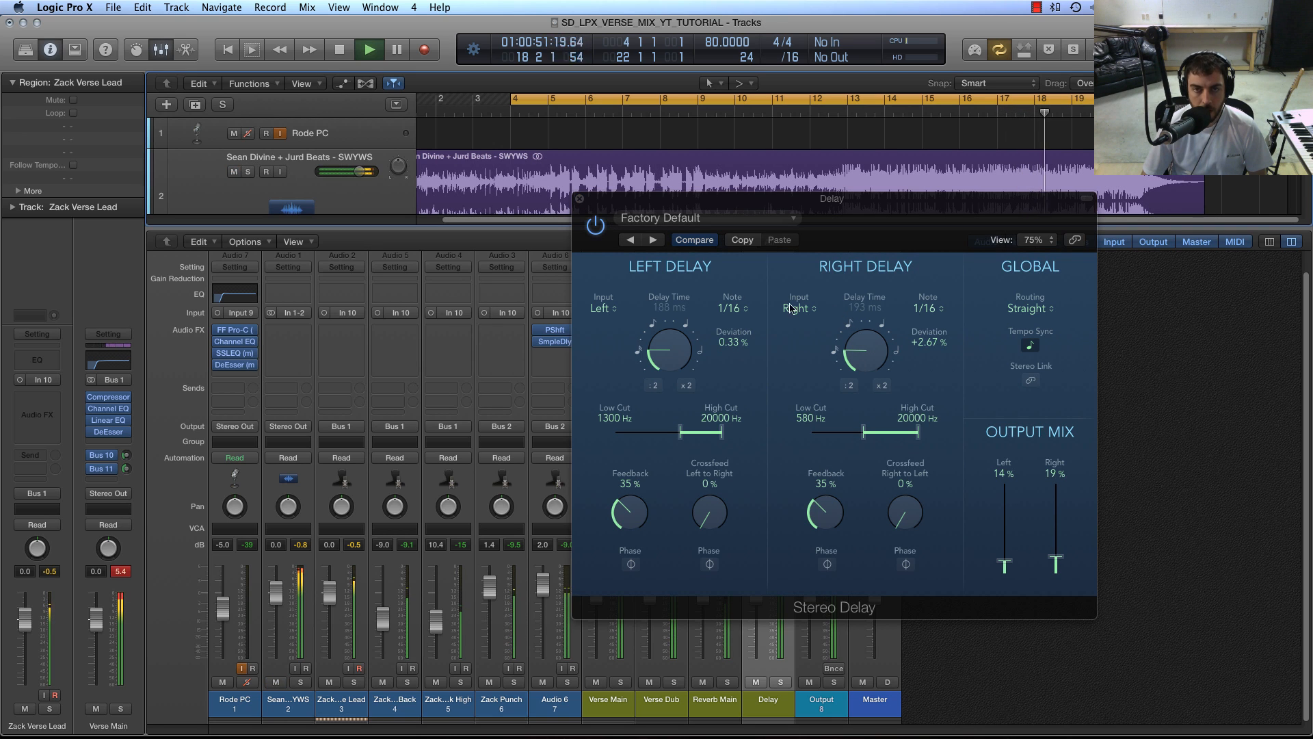
left_click(578, 200)
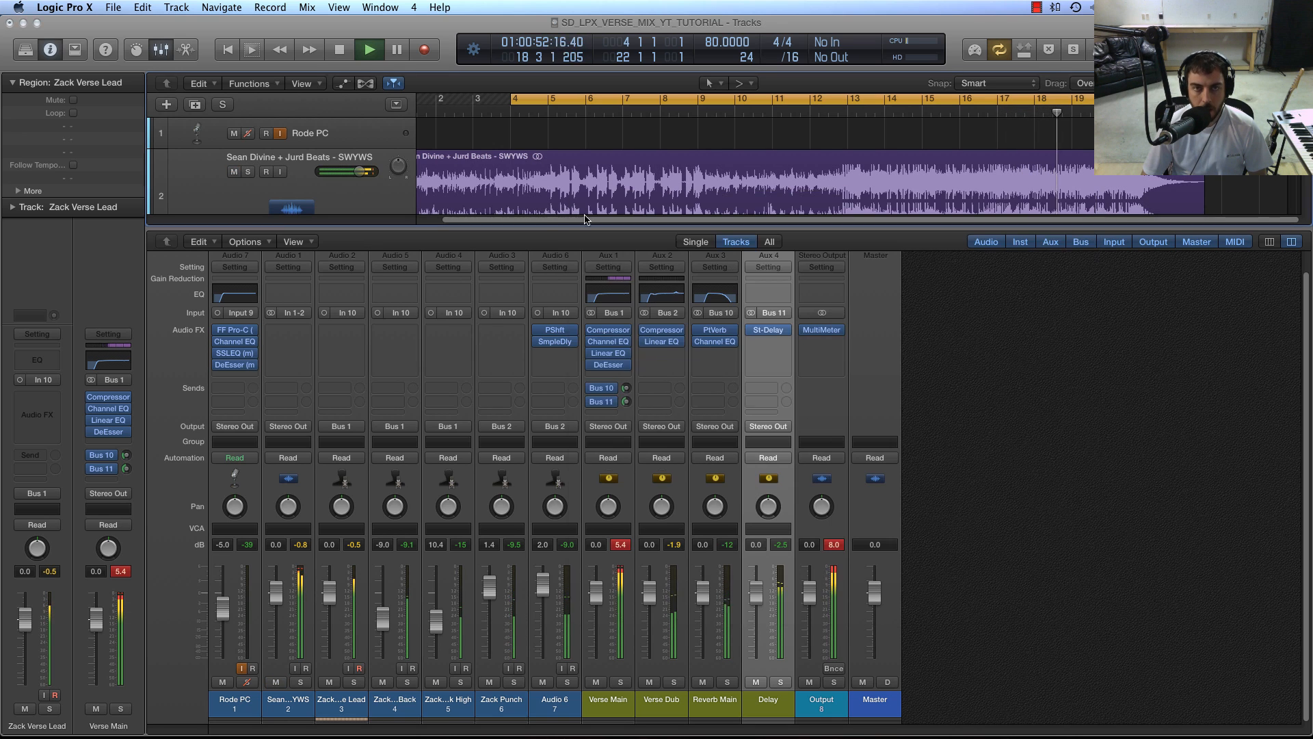
left_click(625, 402)
left_click_drag(621, 416, 620, 414)
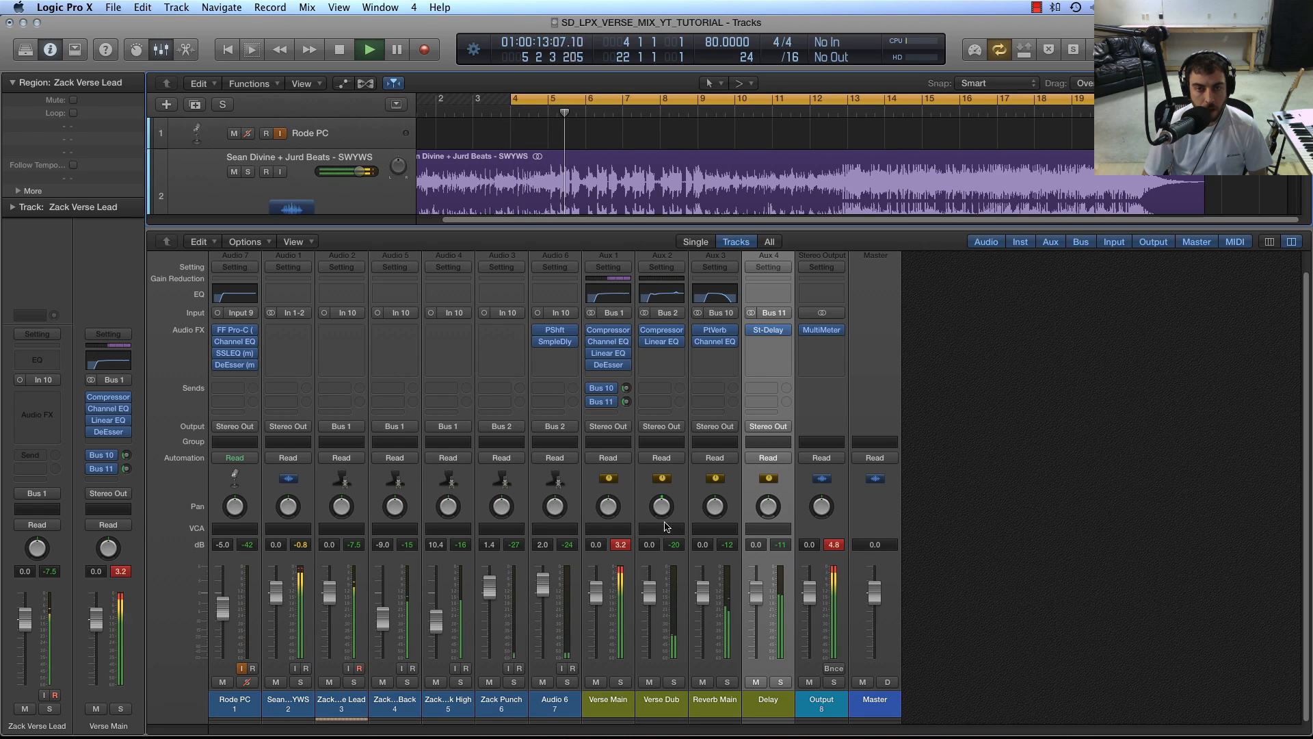
Step: Lower the Verse Main fader to -1.6 dB and the Verse Dub fader to -2.2 dB, resetting the peak readings
left_click_drag(596, 595, 596, 599)
left_click(618, 545)
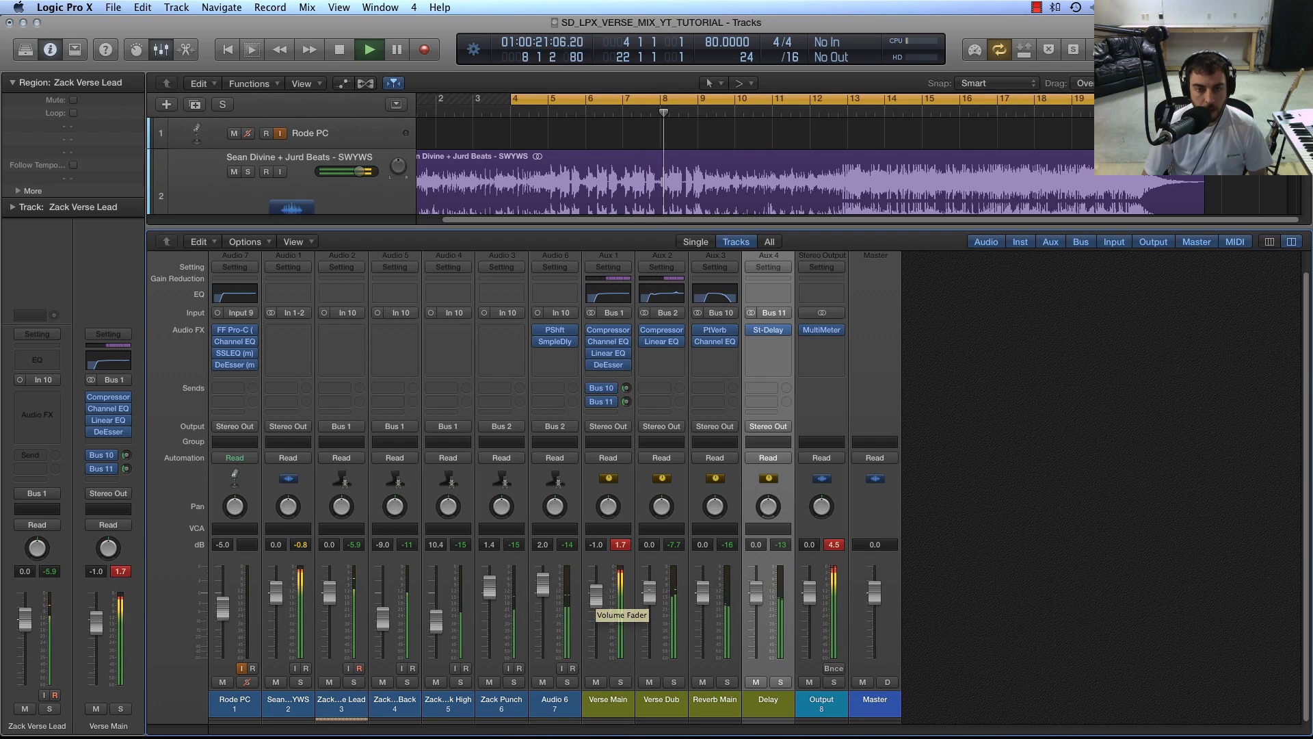
left_click_drag(650, 600, 650, 609)
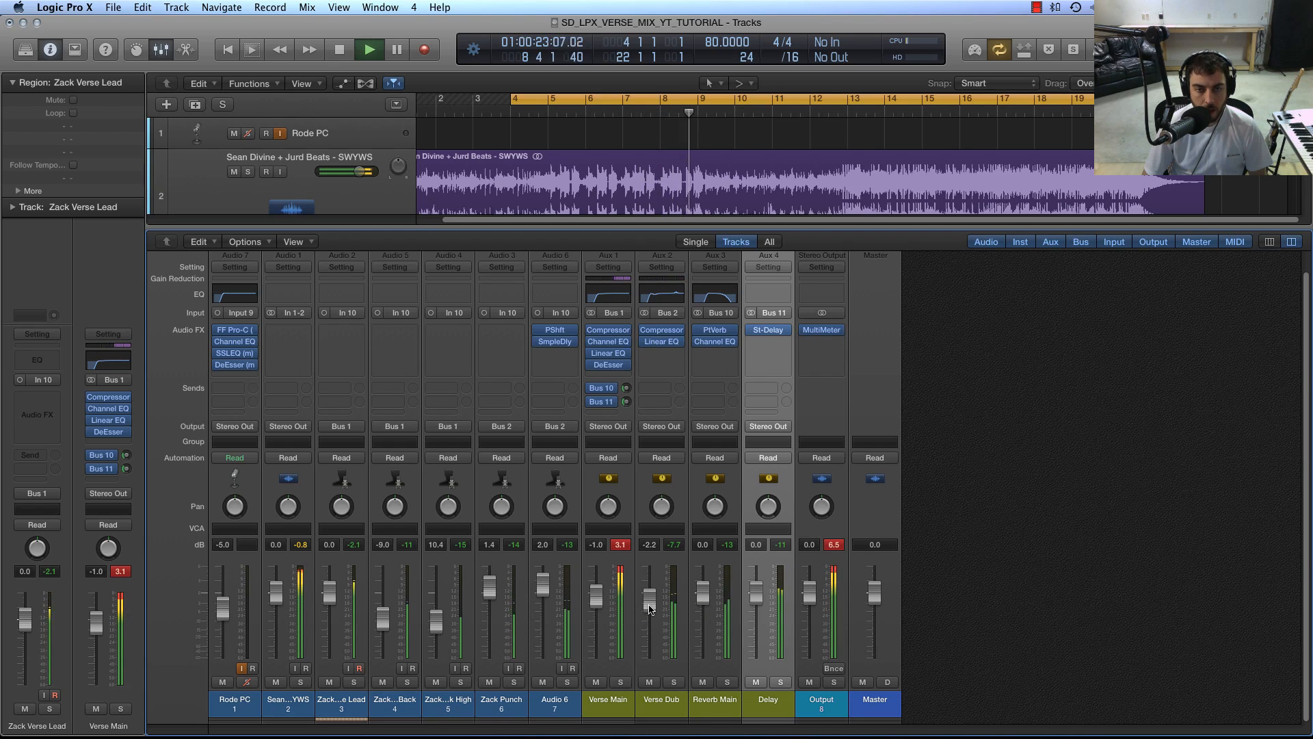
left_click_drag(596, 594, 597, 598)
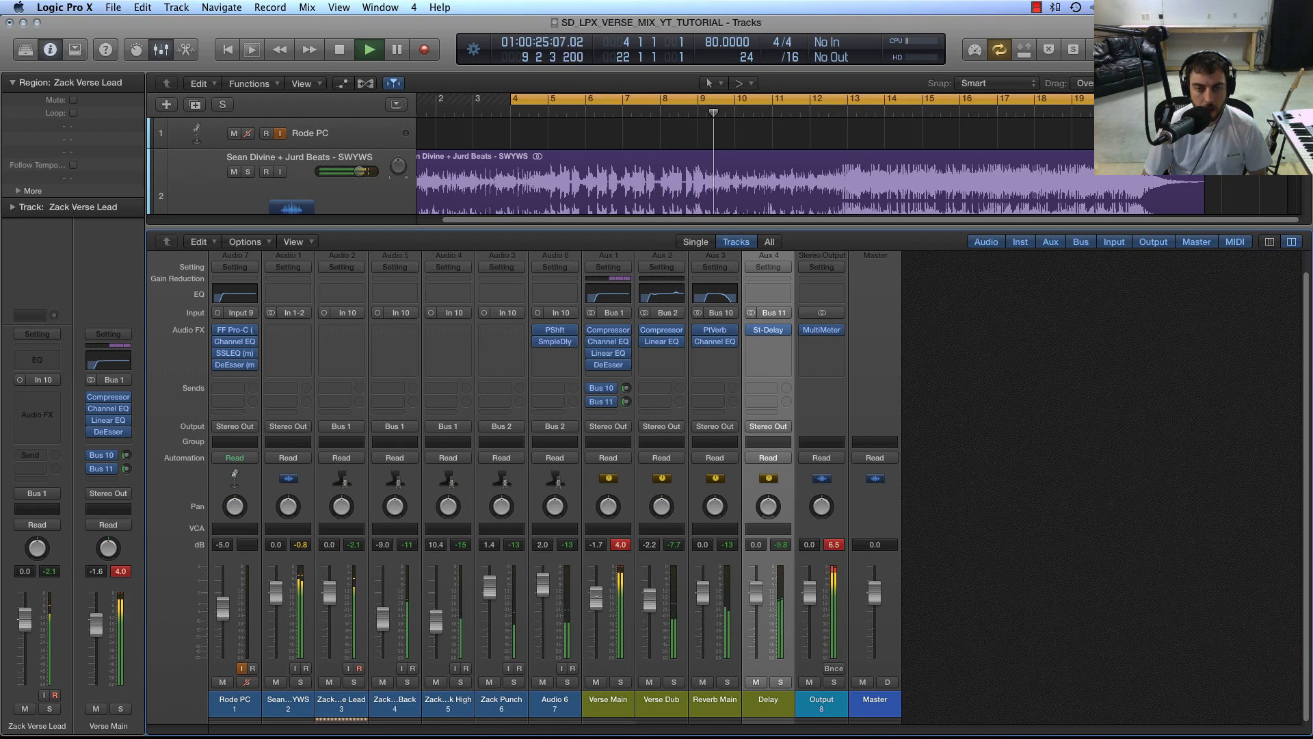
left_click(620, 545)
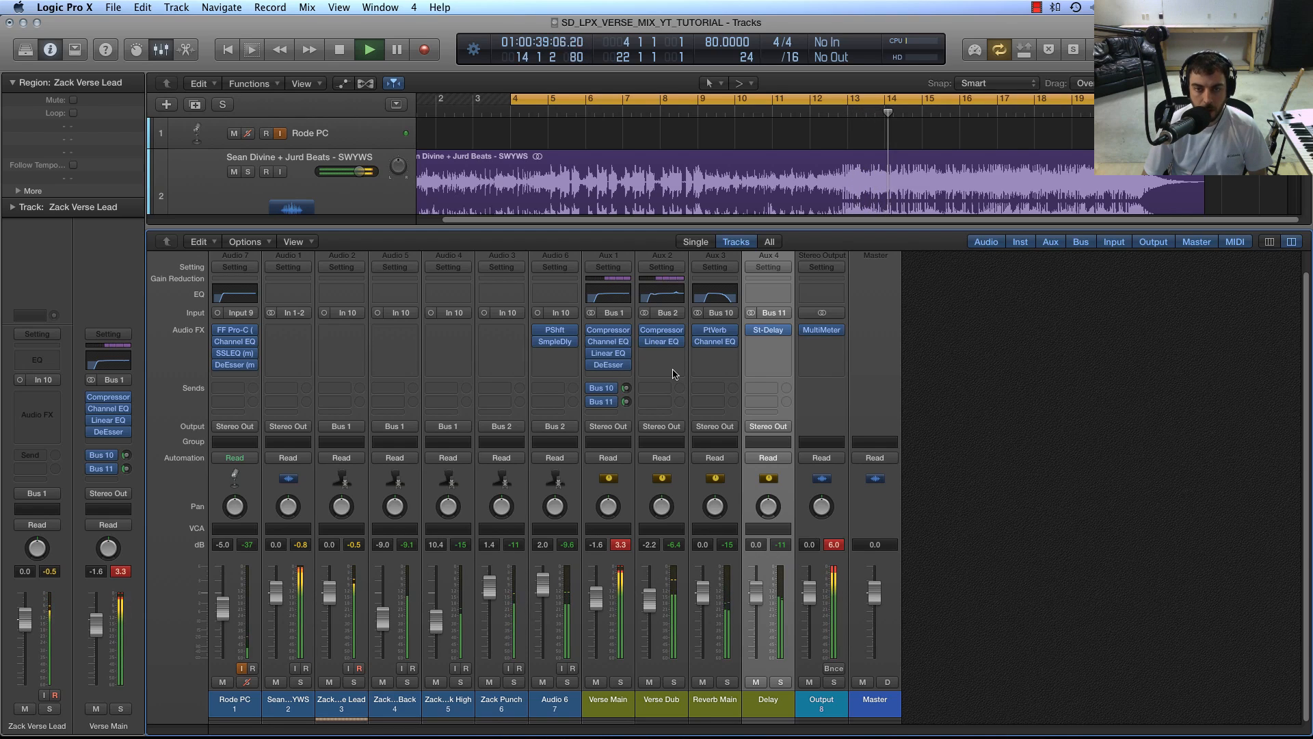
Step: Stop playback, reset the Output channel's peak reading, and insert a stereo Adaptive Limiter after its MultiMeter
key("space")
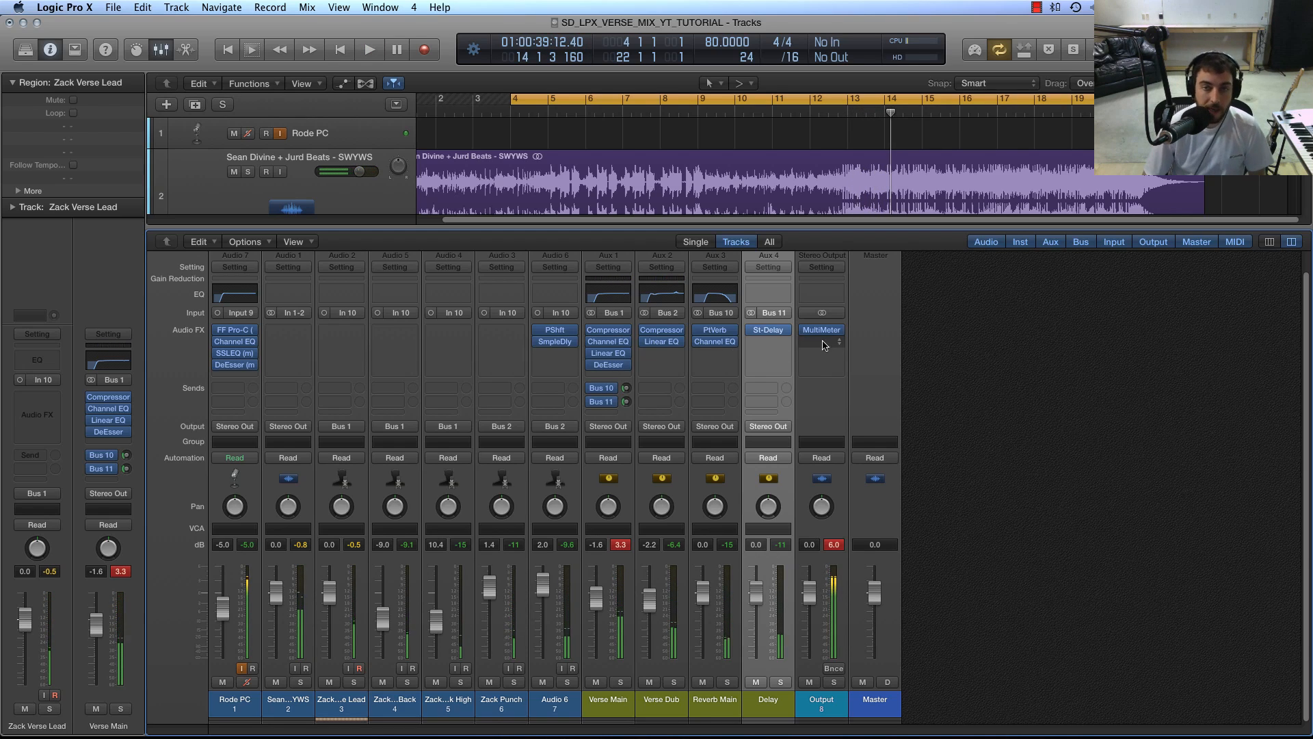
left_click(832, 546)
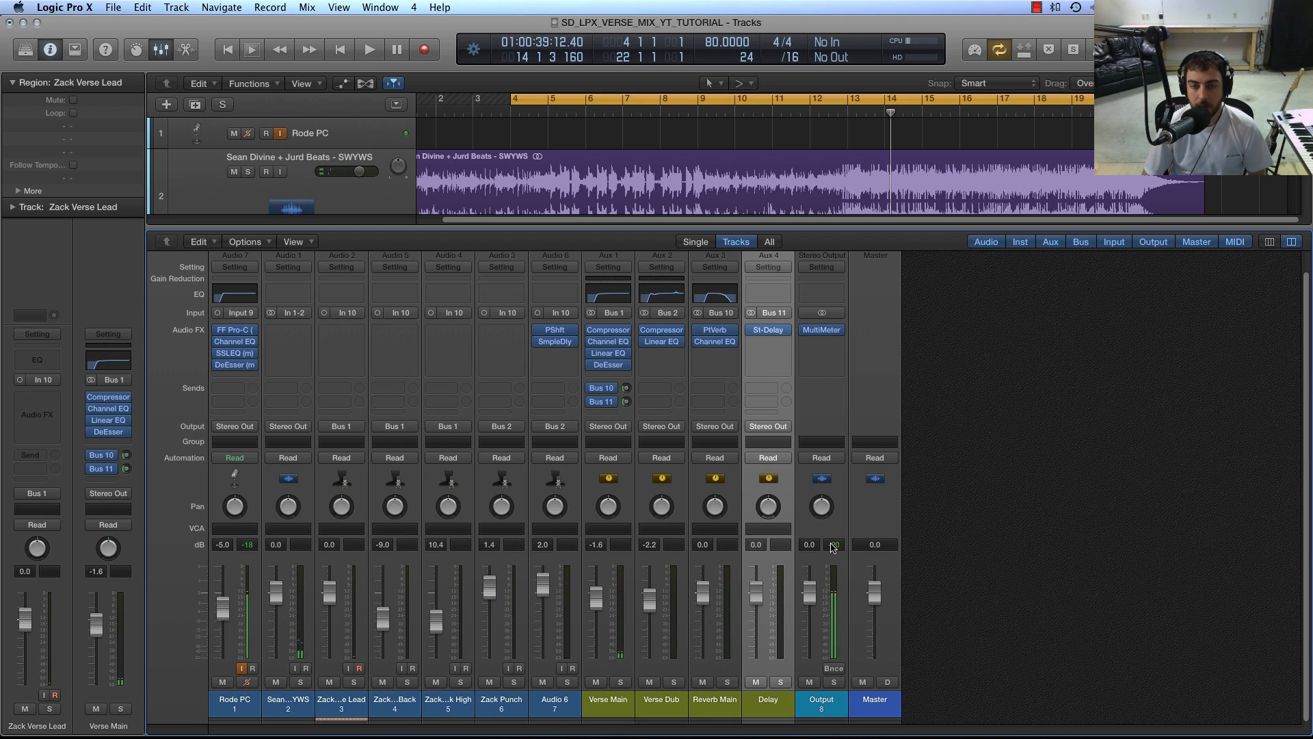
left_click(836, 344)
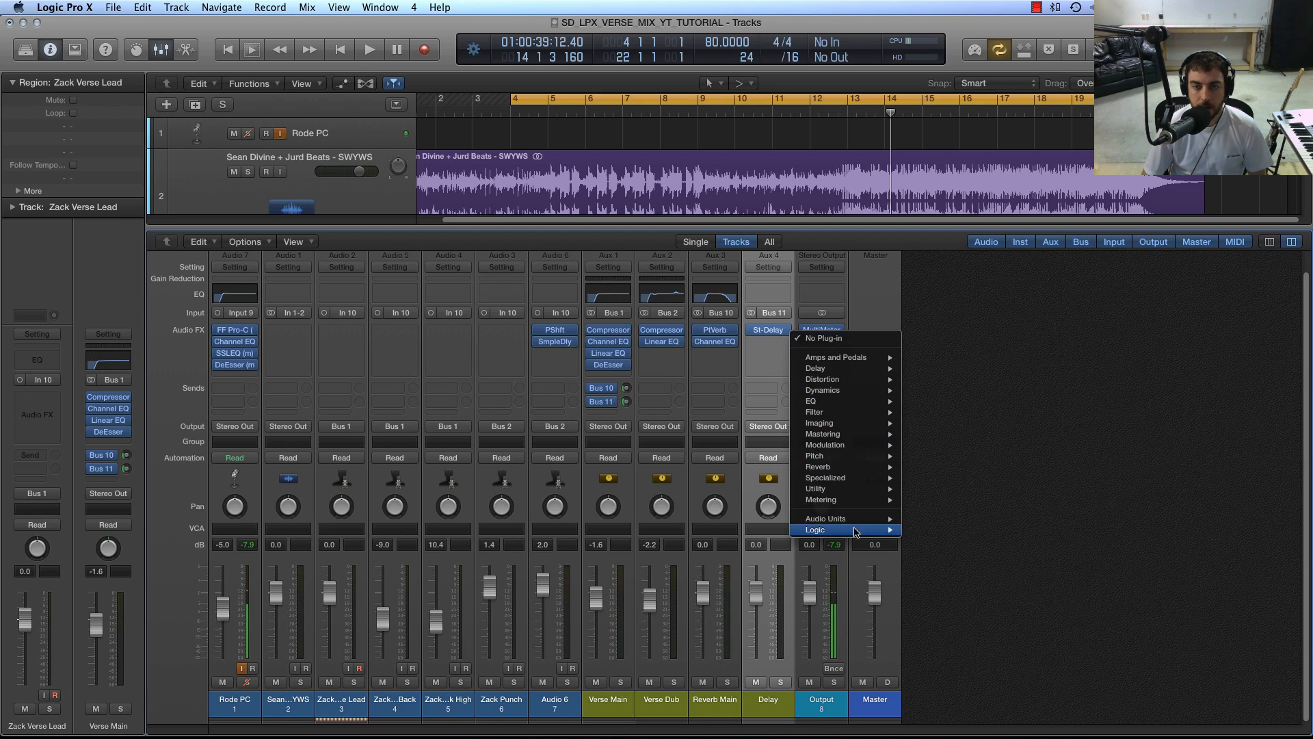
mouse_move(858, 522)
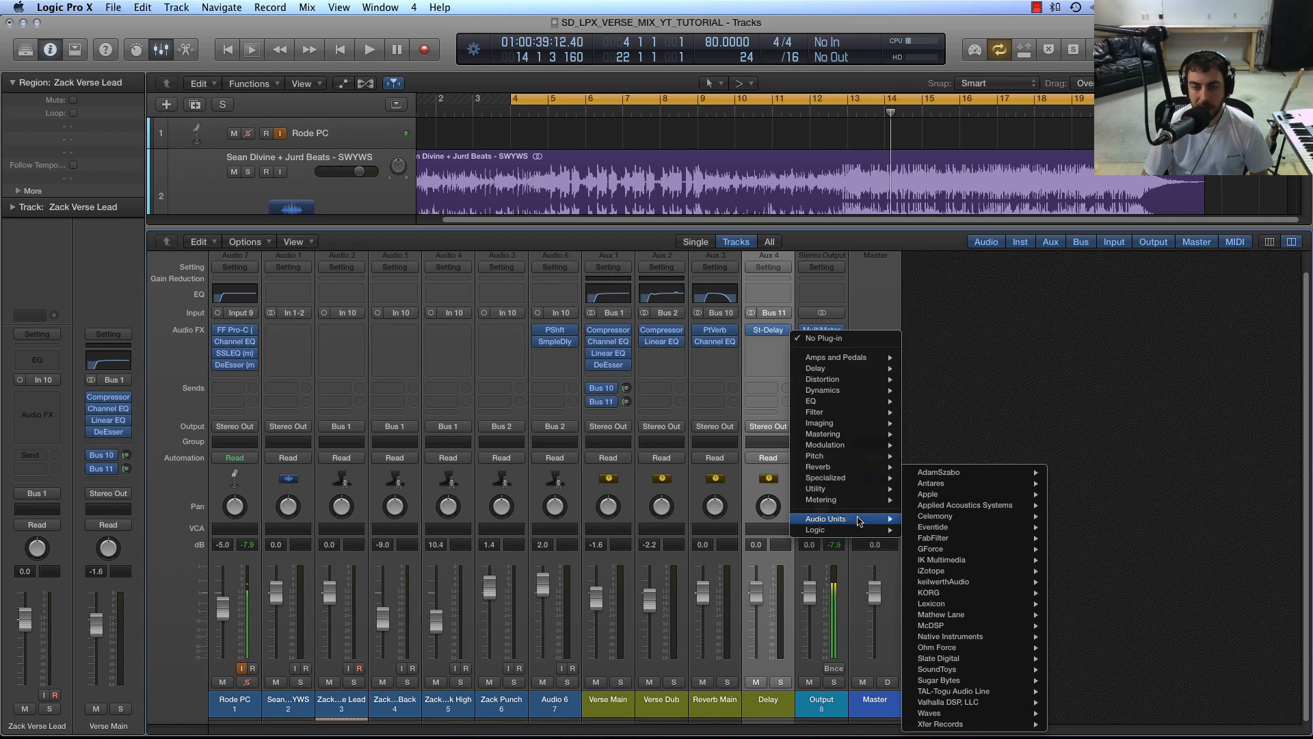
mouse_move(848, 392)
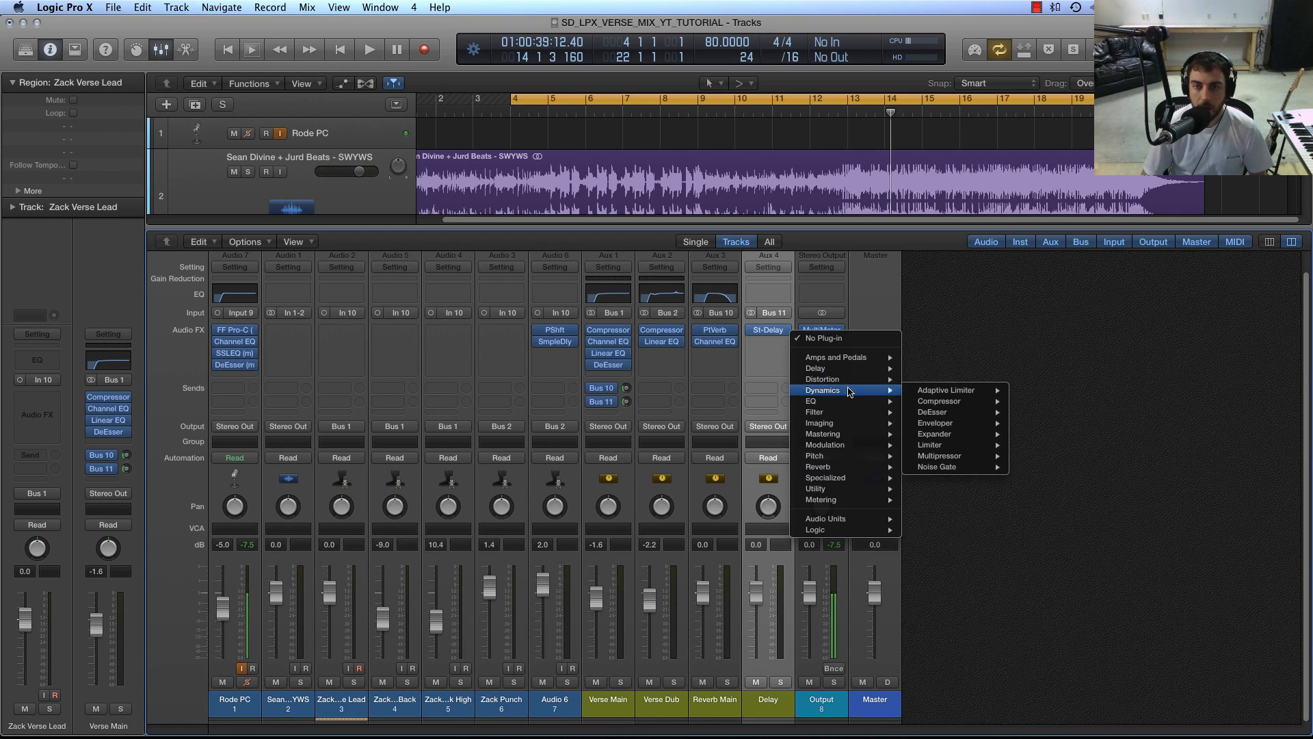
mouse_move(941, 390)
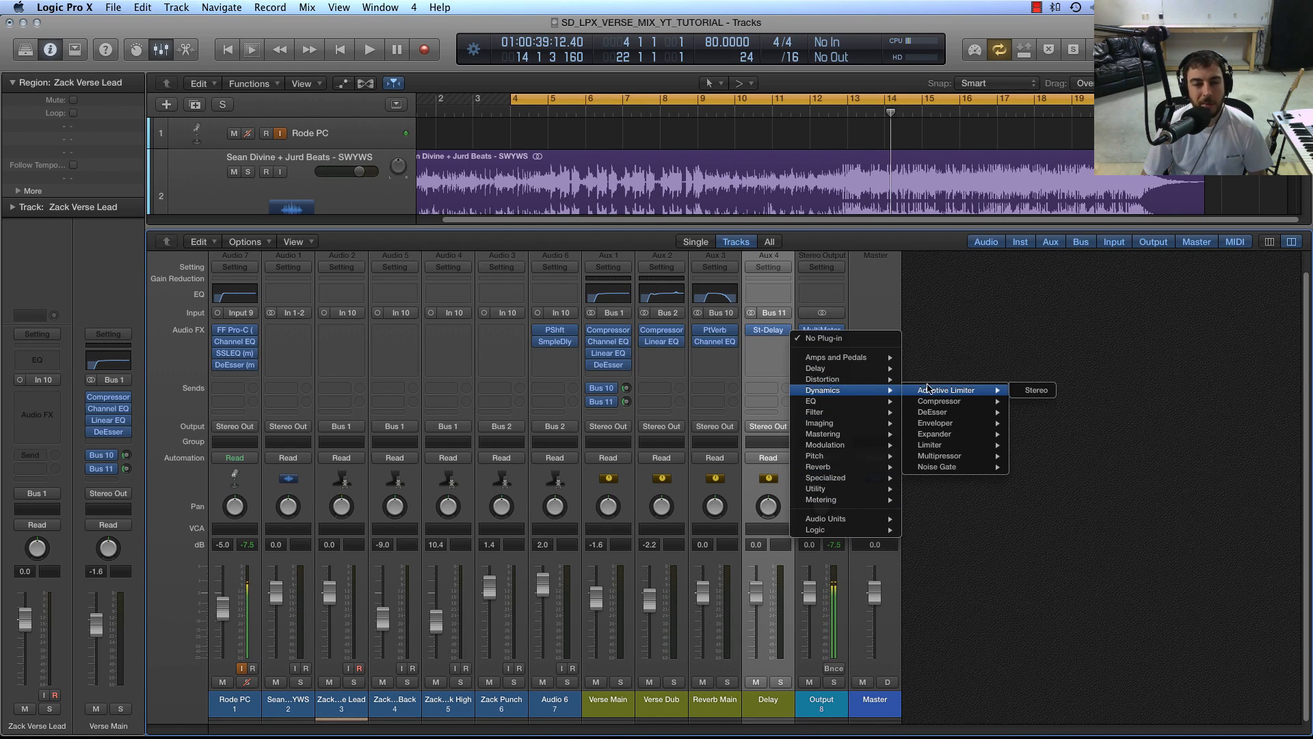
left_click(1036, 391)
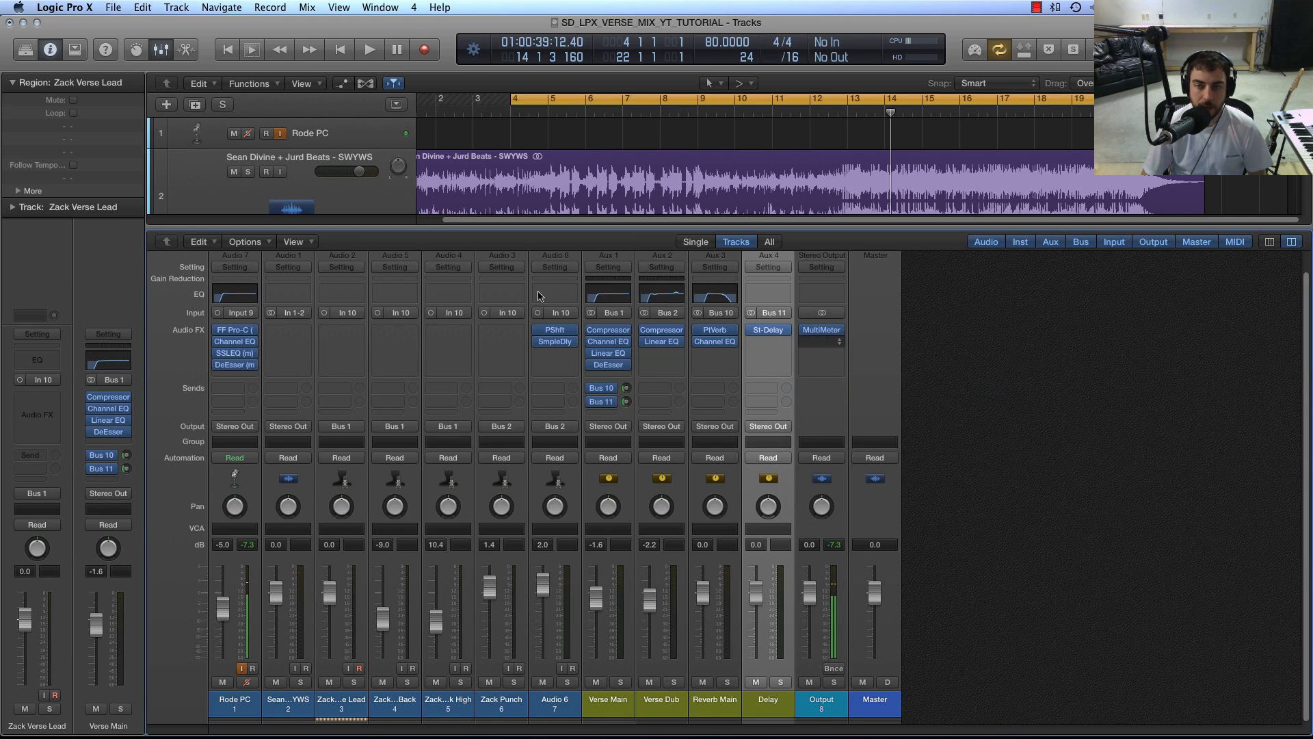
left_click_drag(318, 203, 727, 483)
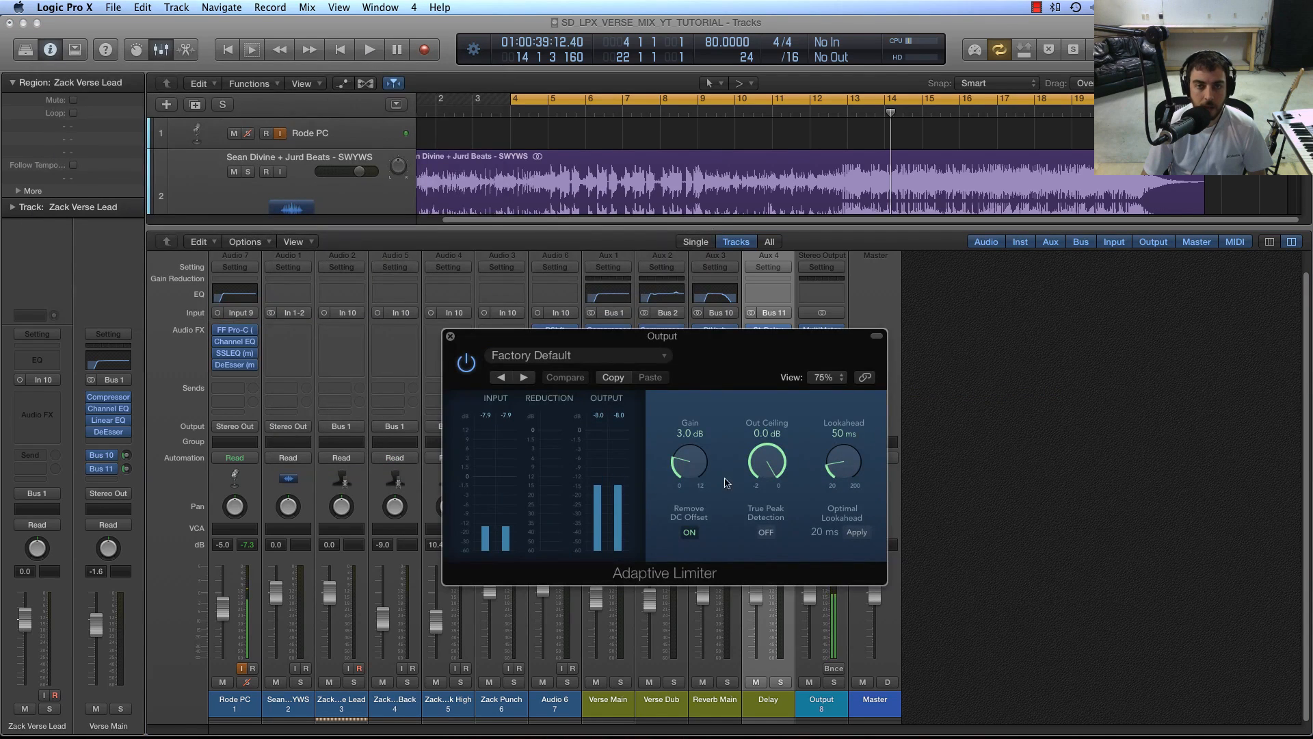
Step: Set the Adaptive Limiter's gain to 0 dB
double_click(690, 434)
type("0")
key("Return")
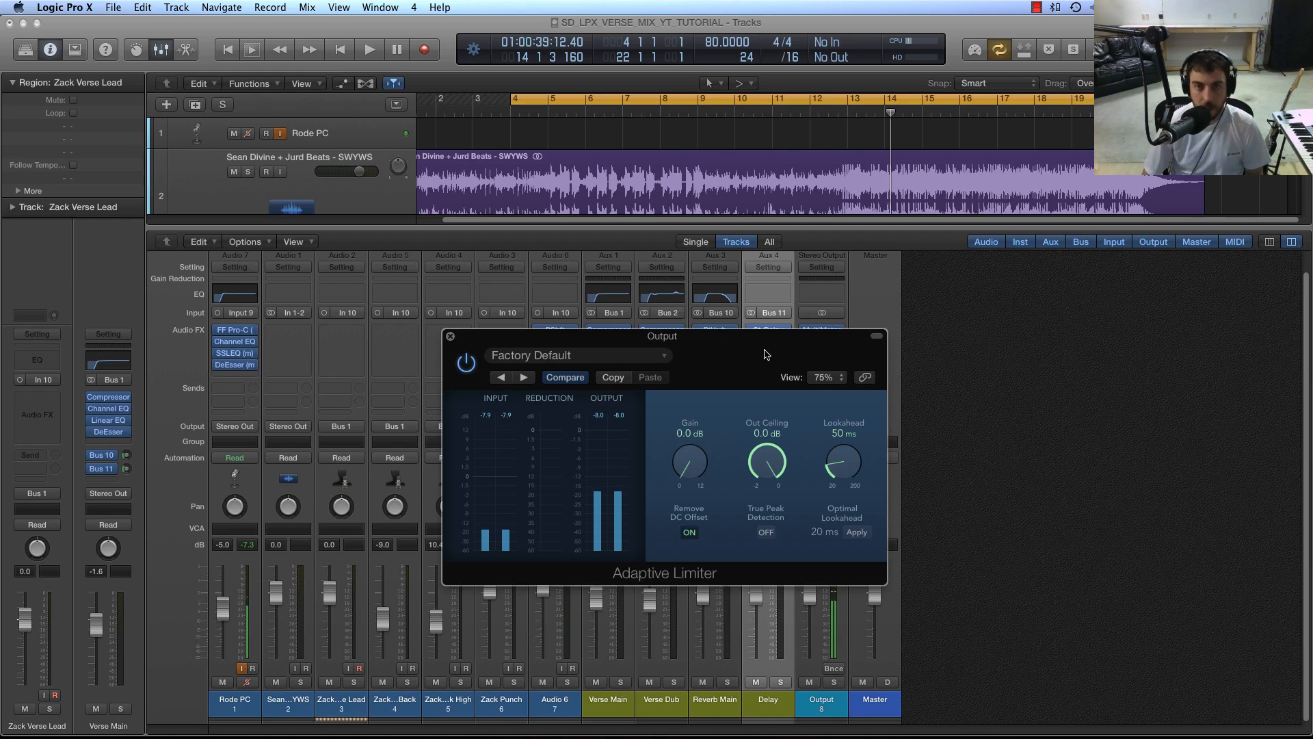
Step: Turn on Low Latency Mode, set the Adaptive Limiter's out ceiling to -0.1 dB, and close the limiter with the mix playing
left_click(974, 50)
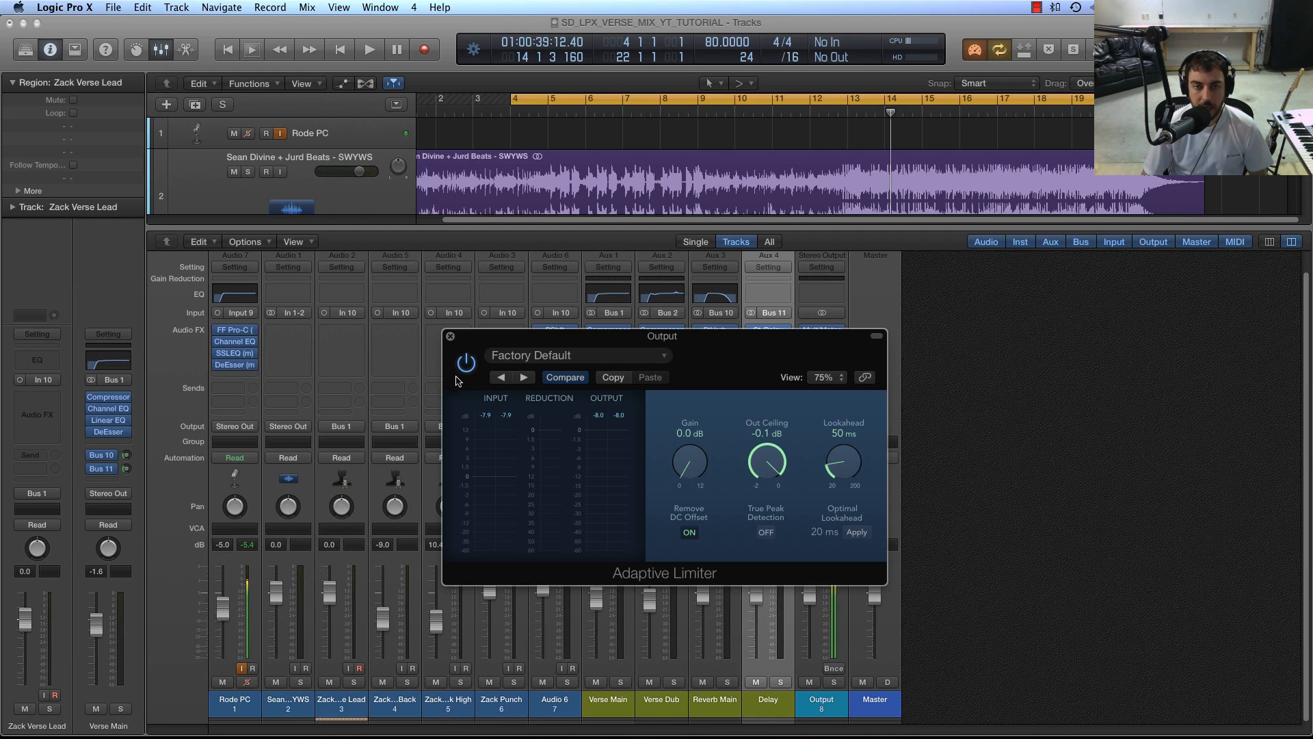
left_click_drag(457, 344, 507, 347)
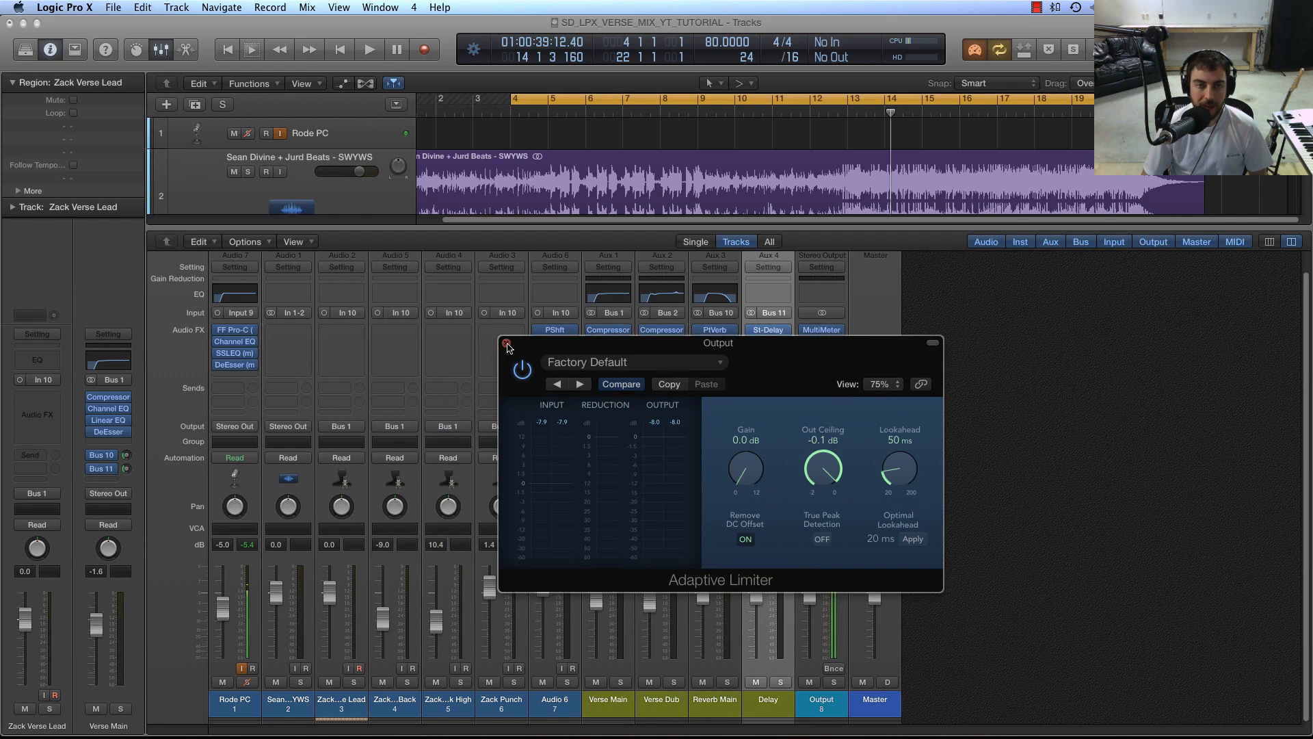
key("space")
left_click(507, 344)
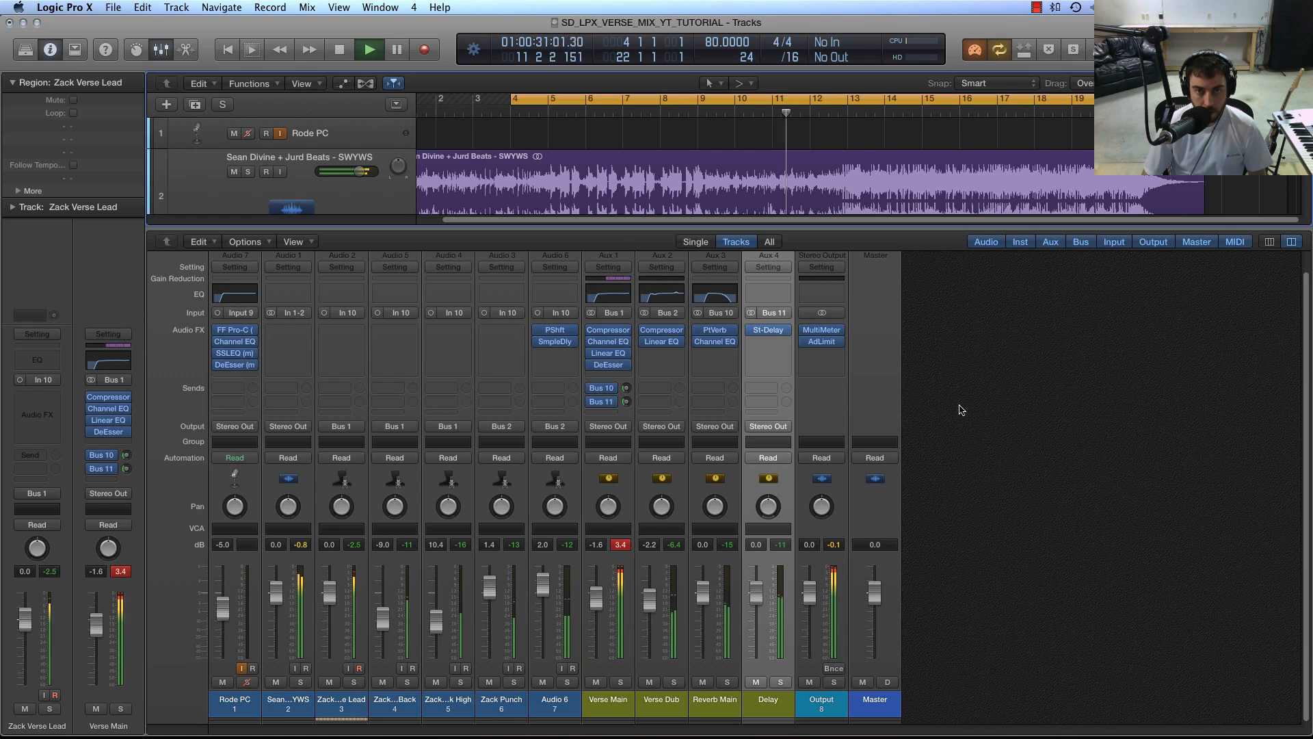
Step: Hide the mixer, listen to the full mix while viewing the beat and vocal tracks, and stop playback
key("x")
scroll(454, 372, "down", 1)
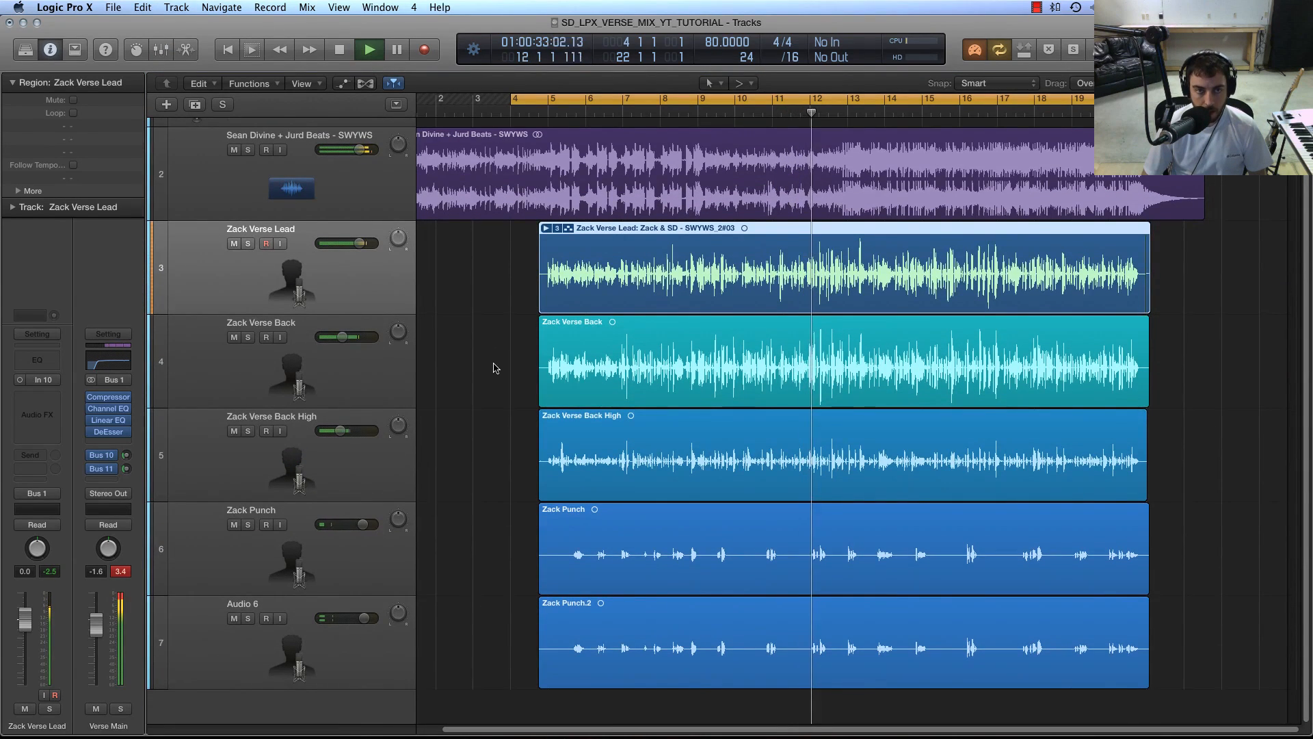
scroll(498, 366, "up", 1)
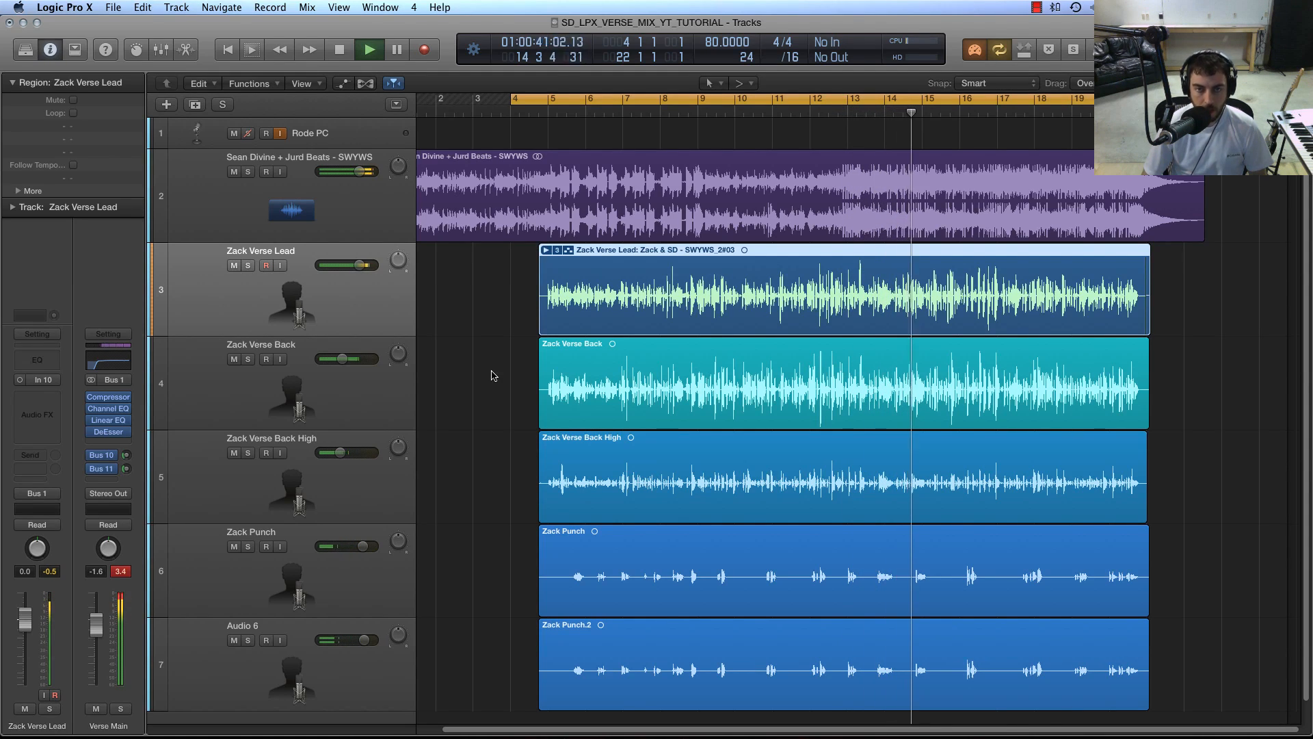
key("space")
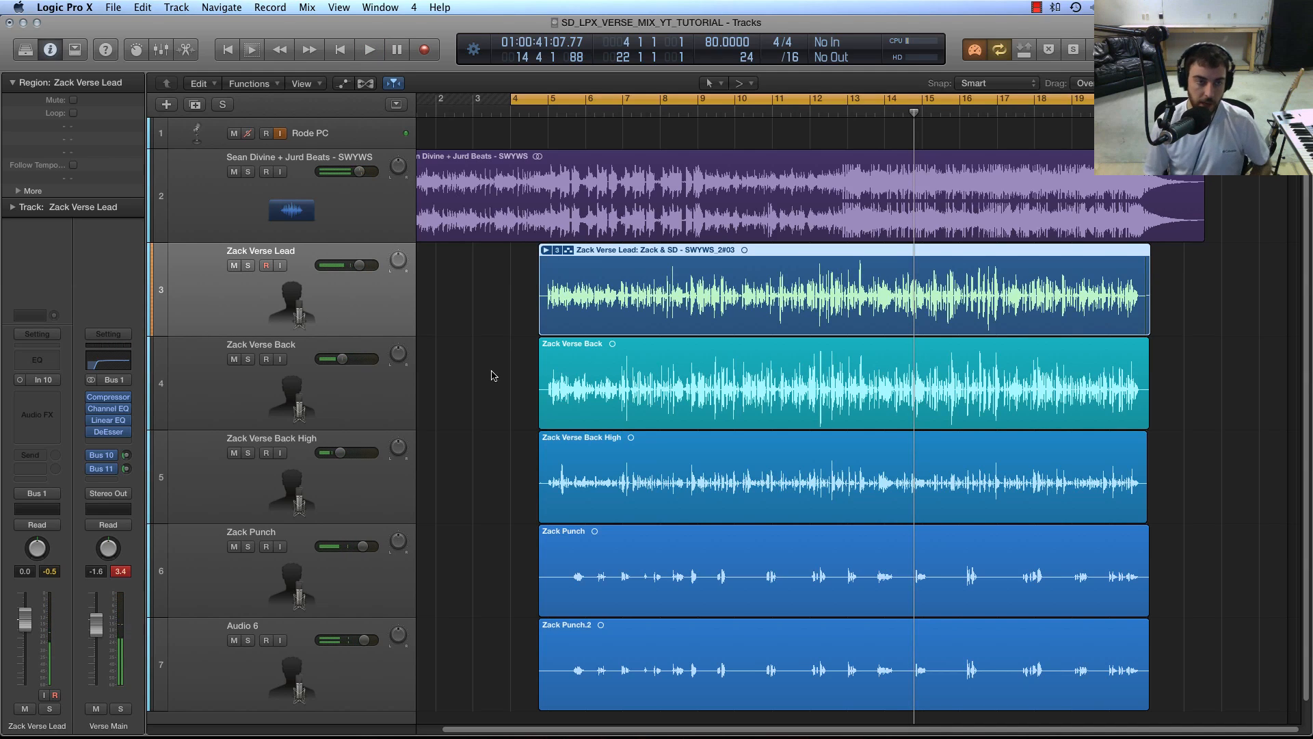